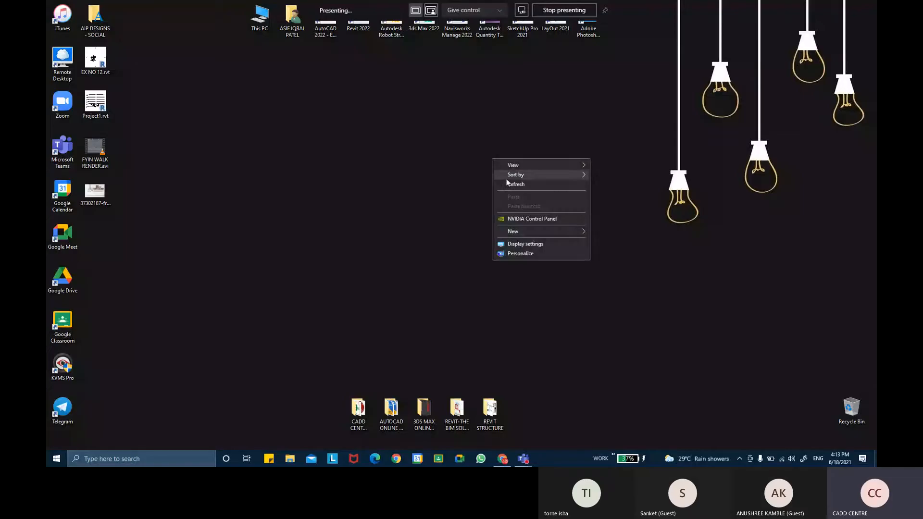
# Step: Launch Revit 2022 and open the recent Project1 model
pyautogui.click(509, 186)
pyautogui.doubleClick(364, 27)
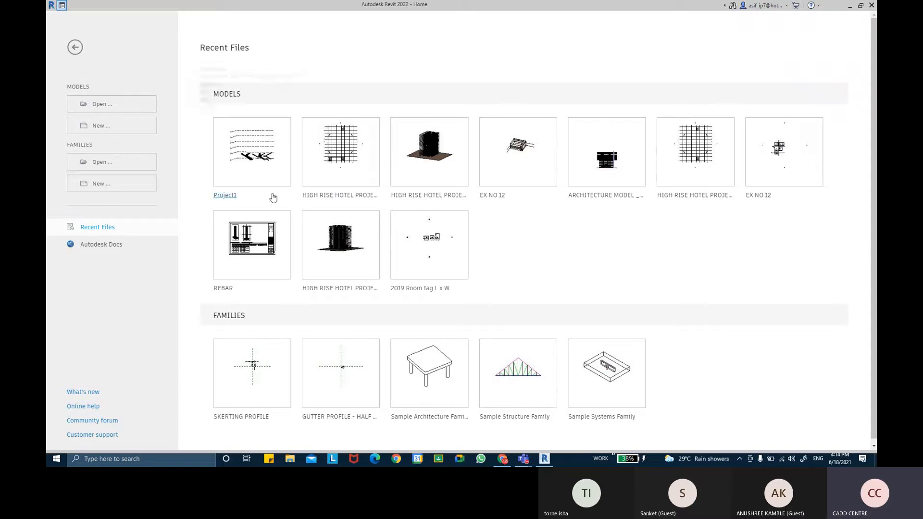
pyautogui.click(229, 196)
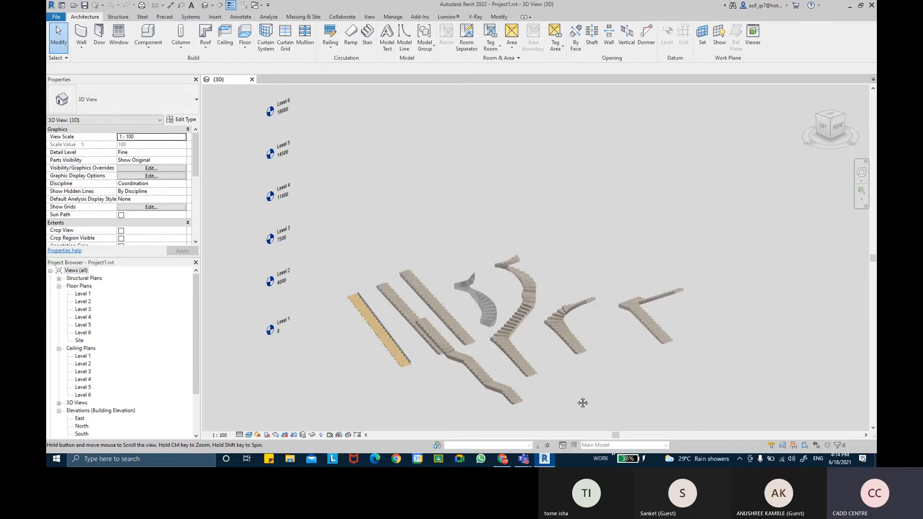
pyautogui.scroll(3, 581, 399)
pyautogui.scroll(2, 510, 230)
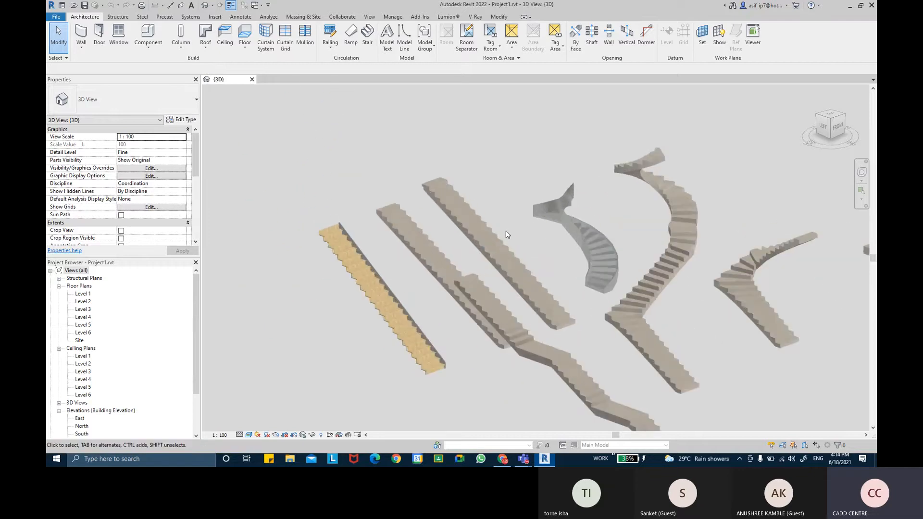
pyautogui.scroll(-4, 461, 226)
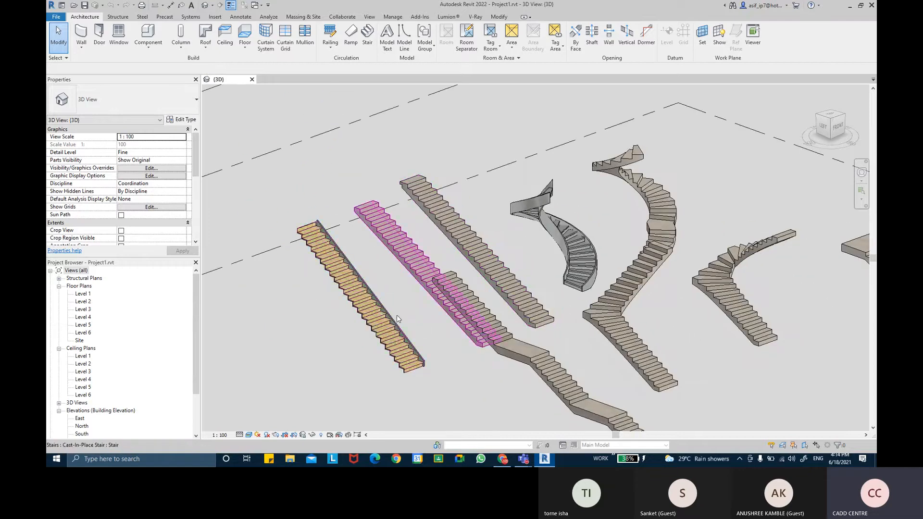
pyautogui.moveTo(431, 326); pyautogui.dragTo(441, 264, button='middle')
pyautogui.scroll(3, 405, 217)
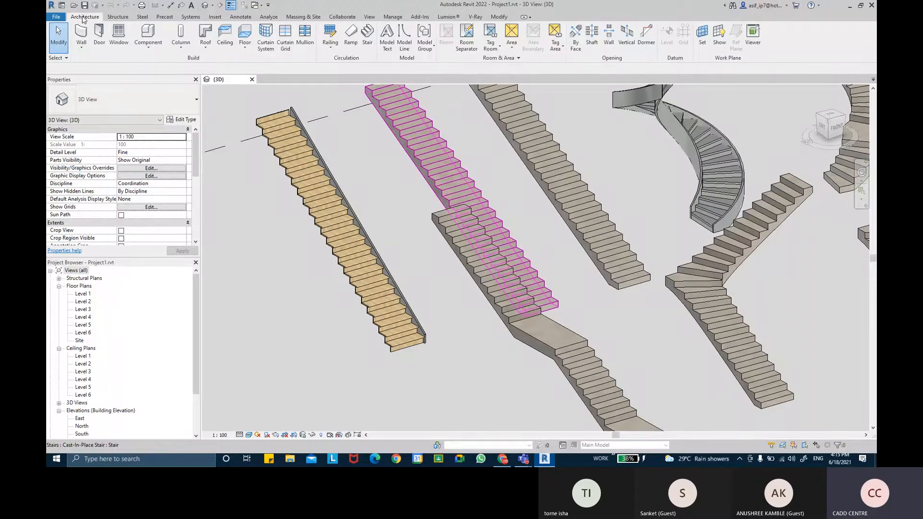
# Step: Place 1100mm railings on both sides of the wooden assembled stair using Place on Stair/Ramp with the Treads position
pyautogui.click(335, 54)
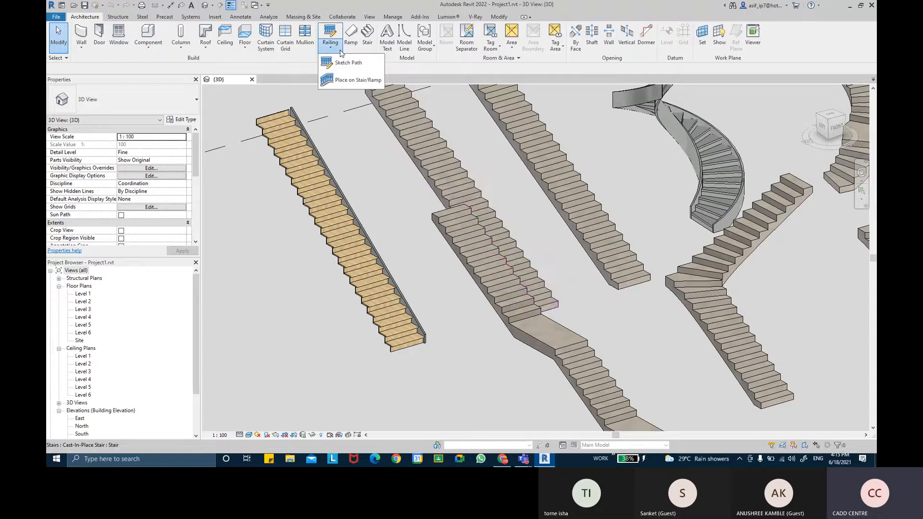
pyautogui.click(337, 52)
pyautogui.click(336, 52)
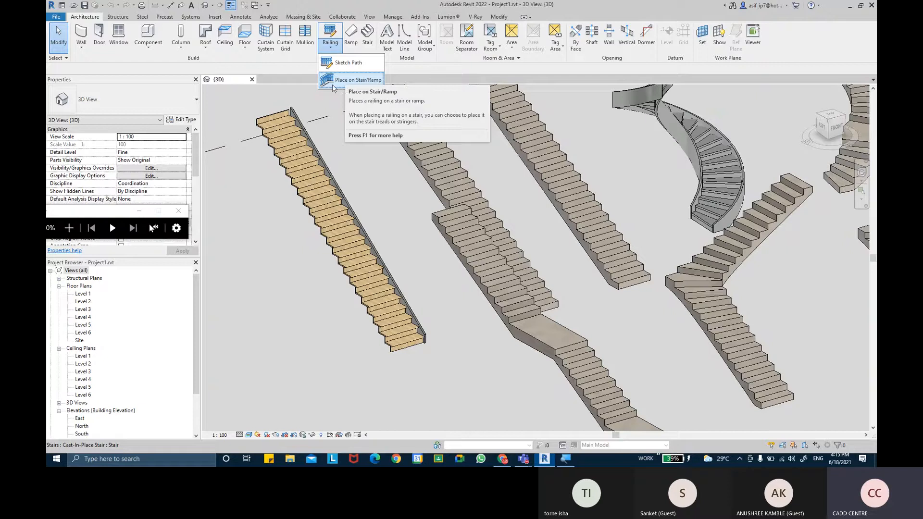
pyautogui.press('ctrl')
pyautogui.press('ctrl')
pyautogui.press('ctrl')
pyautogui.click(343, 85)
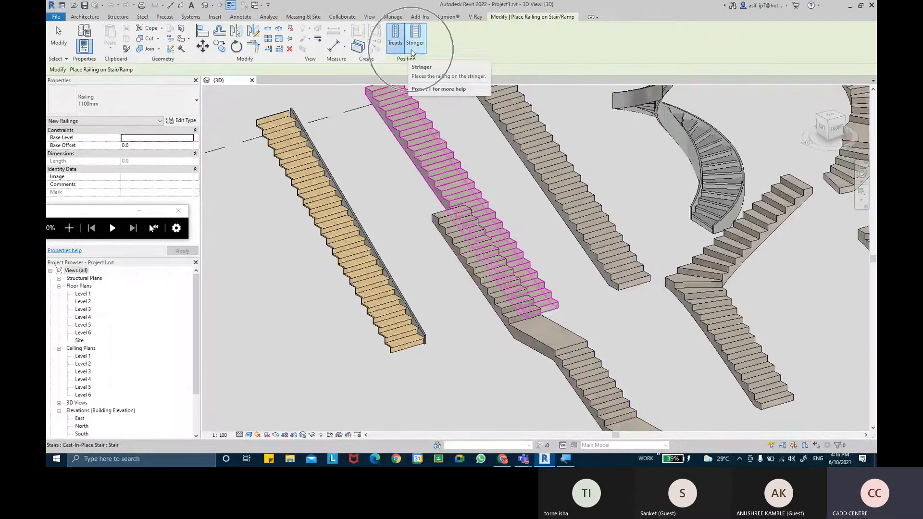
pyautogui.scroll(3, 414, 389)
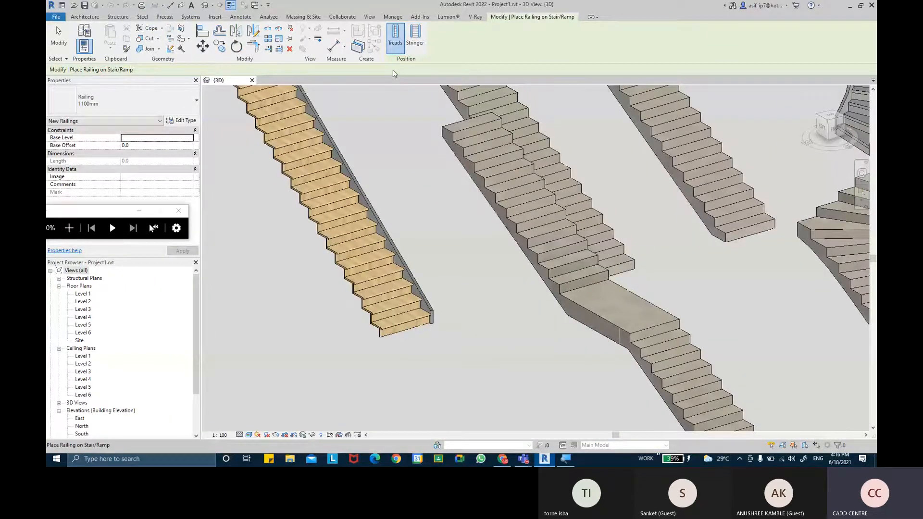
pyautogui.scroll(4, 377, 359)
pyautogui.scroll(2, 384, 278)
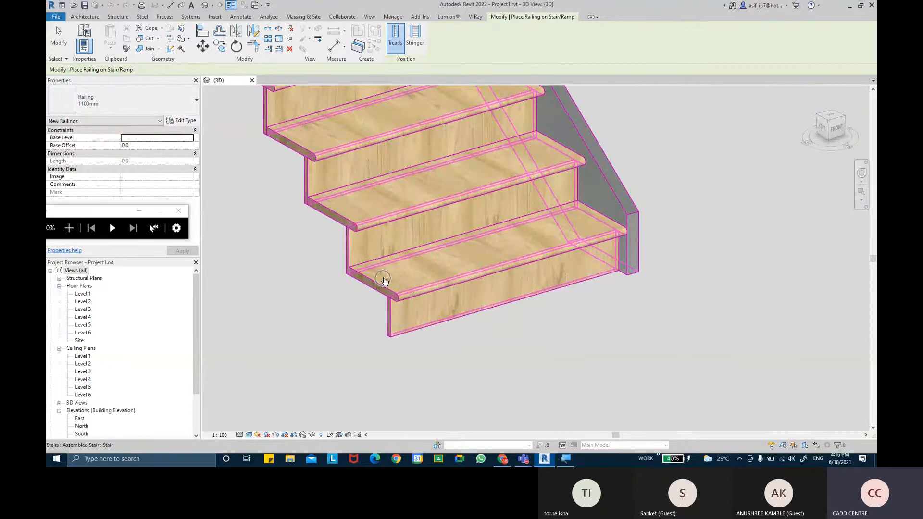
pyautogui.click(415, 35)
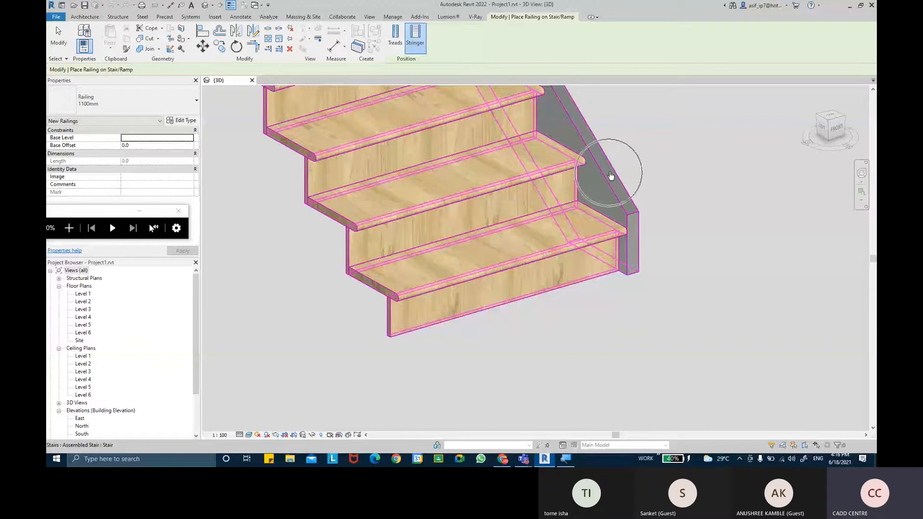
pyautogui.press('ctrl')
pyautogui.press('ctrl')
pyautogui.press('ctrl')
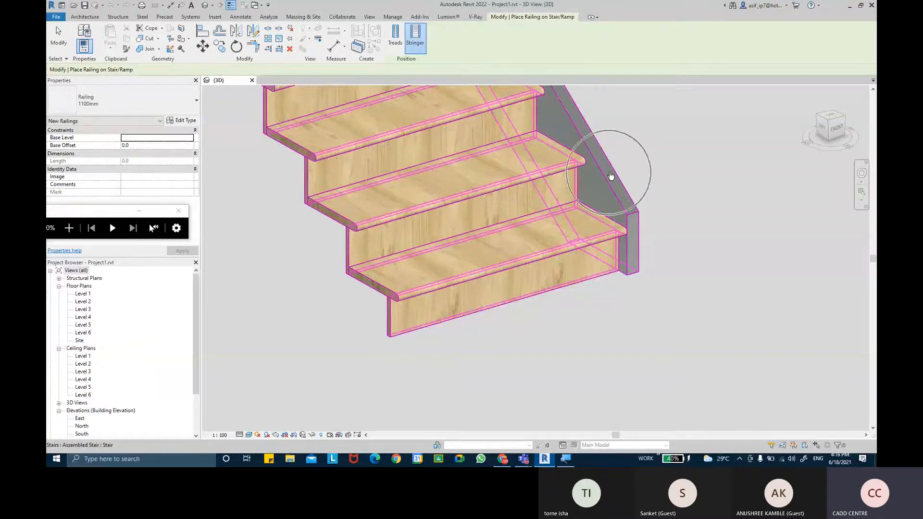
pyautogui.press('ctrl')
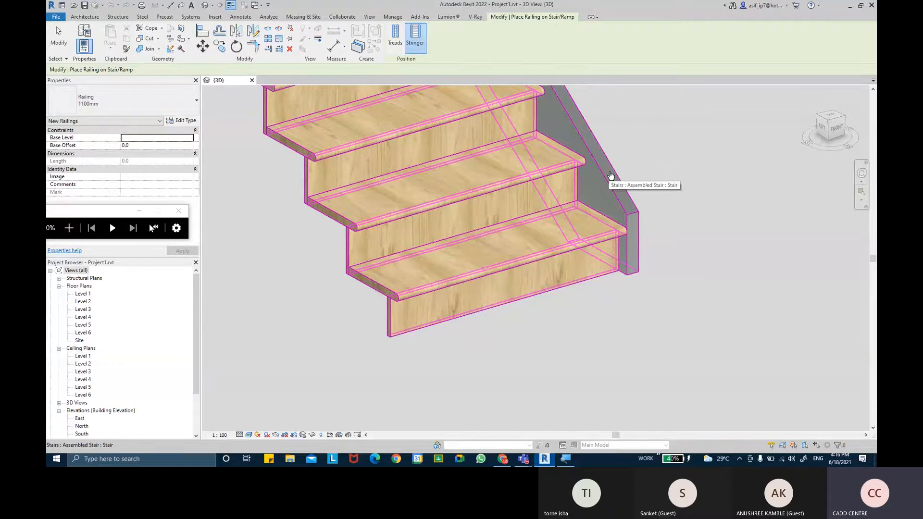
pyautogui.click(391, 48)
pyautogui.press('ctrl')
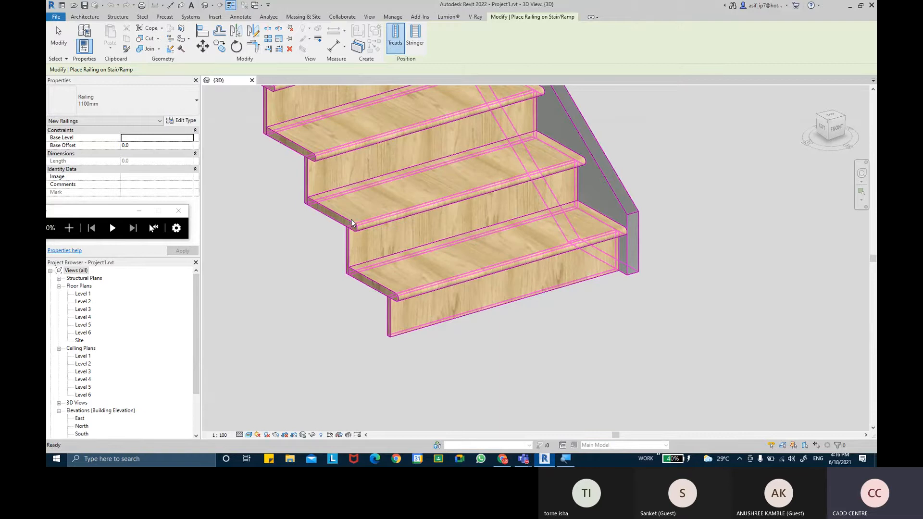
pyautogui.click(353, 222)
pyautogui.press('Escape')
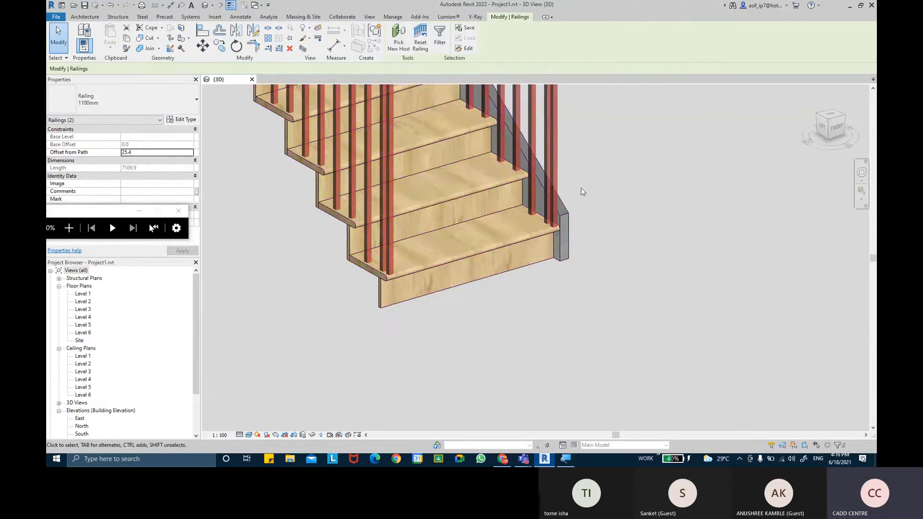
# Step: Delete the railing on the wooden stair's stringer side, keeping the one on its open side
pyautogui.scroll(2, 339, 293)
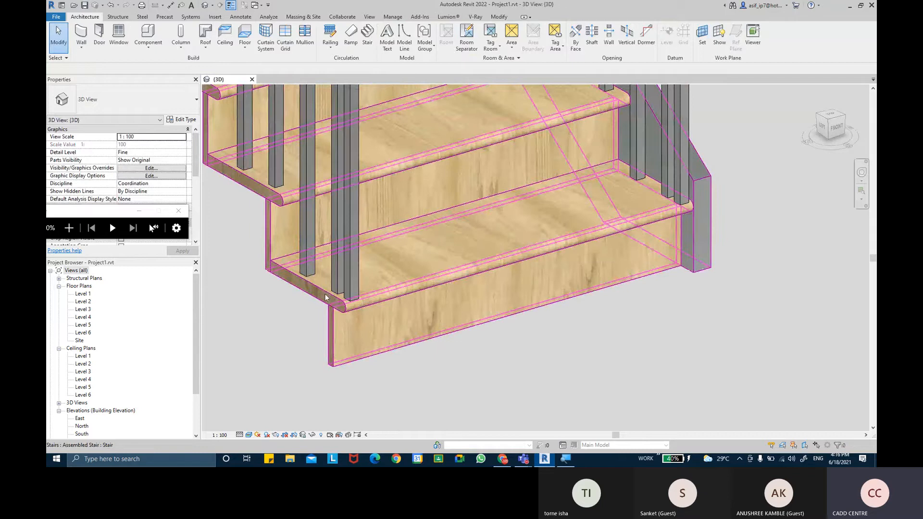
pyautogui.scroll(-4, 322, 278)
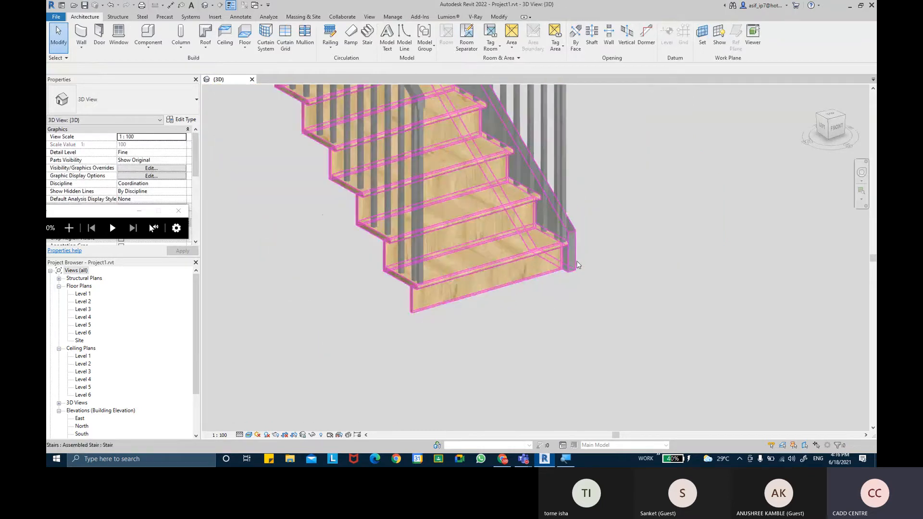
pyautogui.scroll(-3, 579, 260)
pyautogui.scroll(3, 595, 157)
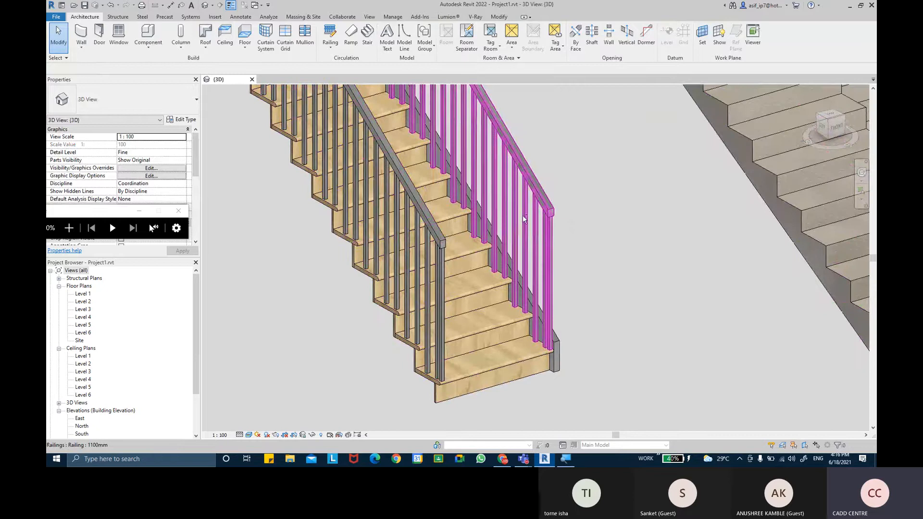
pyautogui.scroll(-1, 524, 220)
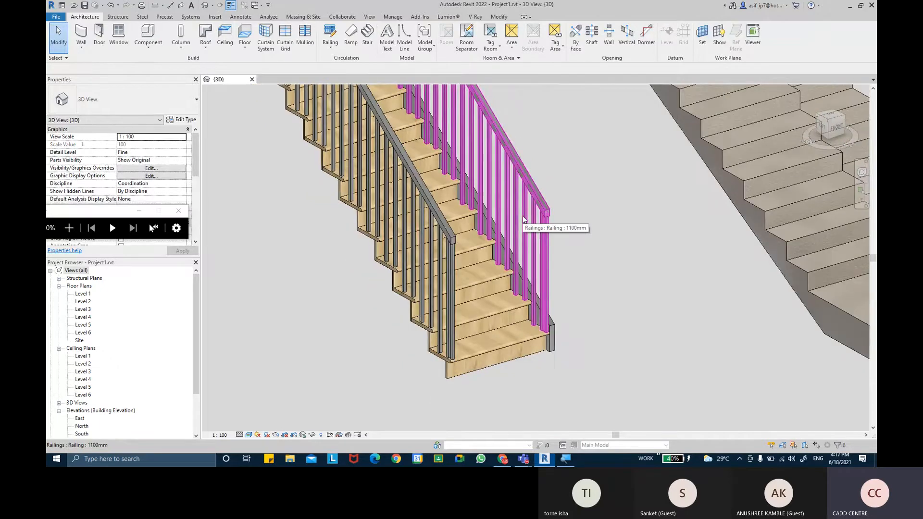
pyautogui.click(523, 218)
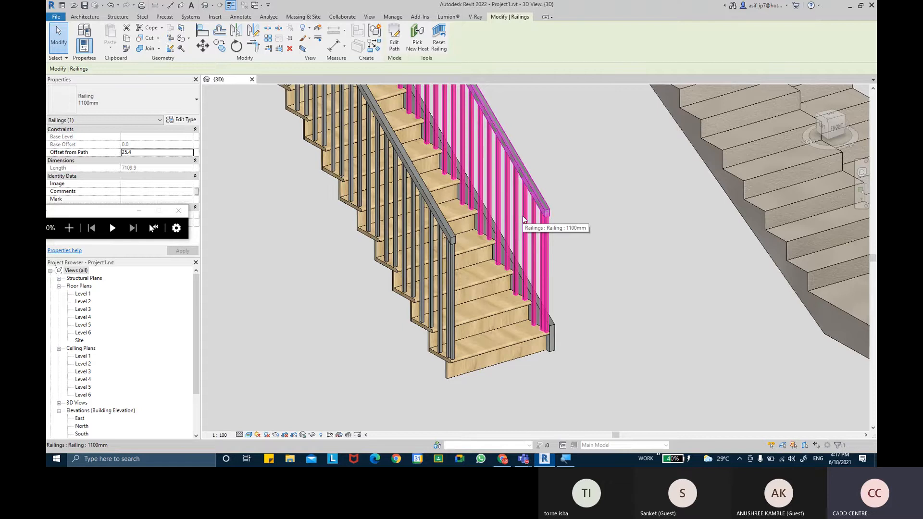
pyautogui.press('Delete')
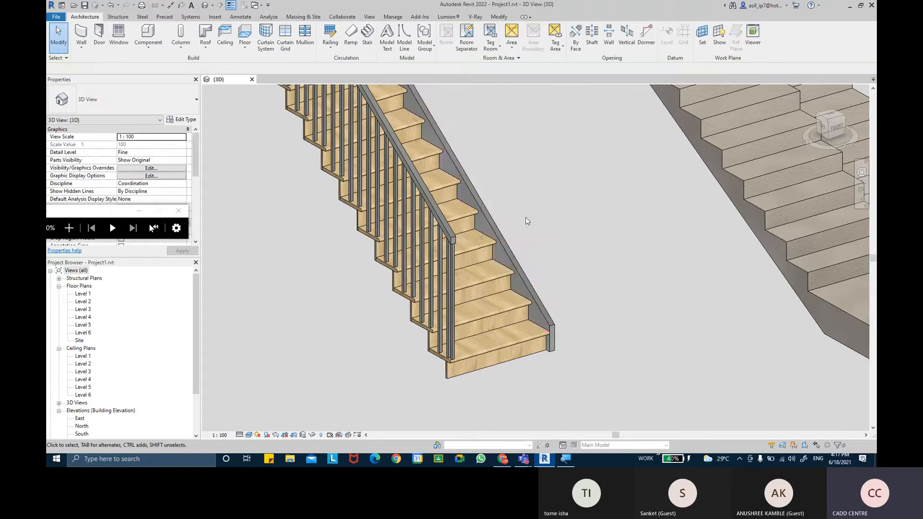
# Step: Try to place a Stringer-position railing on the wooden stair, and delete its remaining open-side railing
pyautogui.scroll(-2, 524, 218)
pyautogui.scroll(-4, 526, 217)
pyautogui.scroll(4, 516, 213)
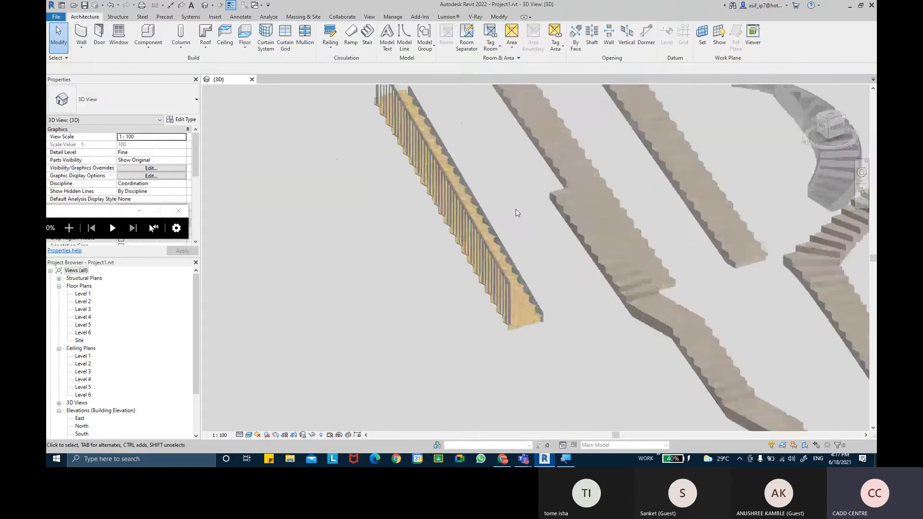
pyautogui.scroll(-1, 516, 213)
pyautogui.scroll(3, 553, 293)
pyautogui.moveTo(556, 295)
pyautogui.keyDown('shift'); pyautogui.mouseDown(button='middle')
pyautogui.moveTo(515, 276)
pyautogui.moveTo(544, 207)
pyautogui.moveTo(540, 281)
pyautogui.moveTo(559, 273)
pyautogui.moveTo(562, 287)
pyautogui.mouseUp(button='middle'); pyautogui.keyUp('shift')
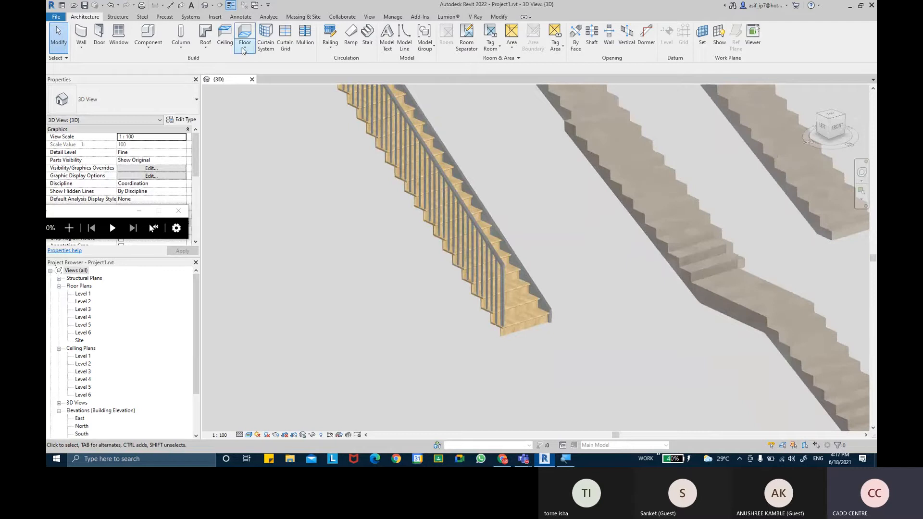
pyautogui.click(331, 46)
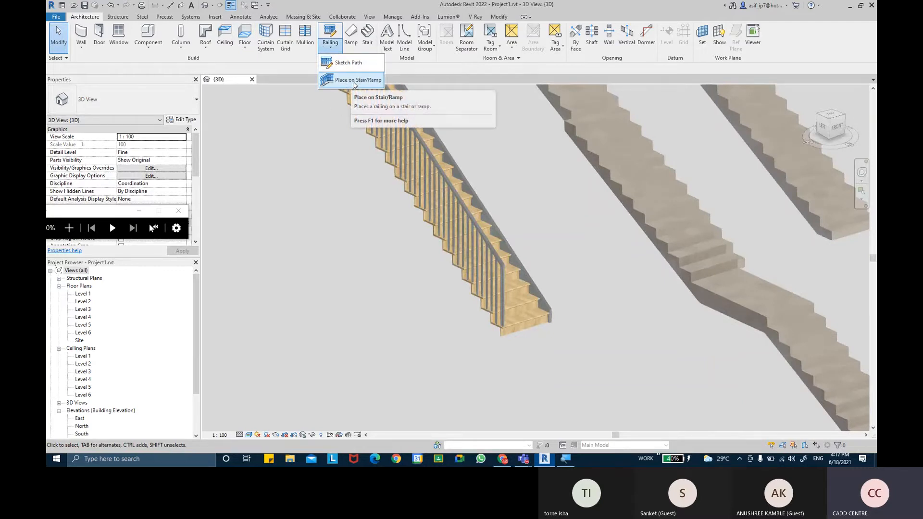
pyautogui.click(354, 81)
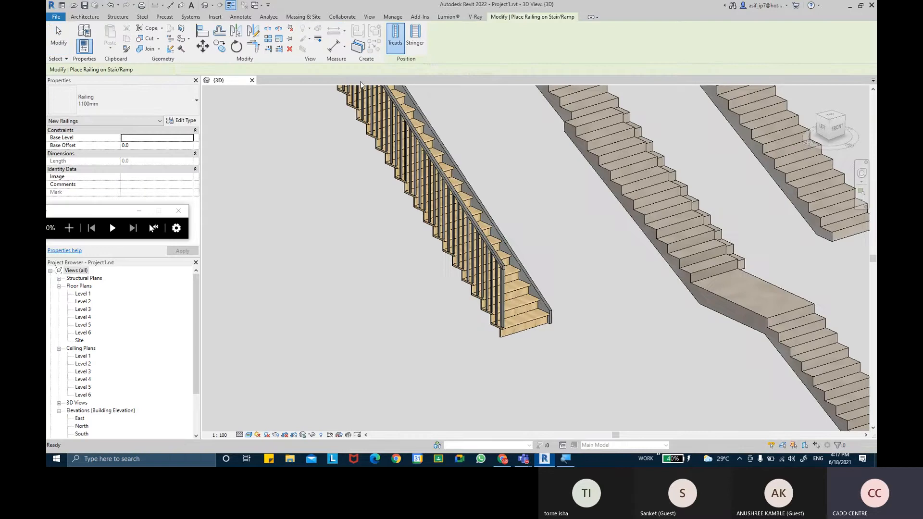
pyautogui.click(416, 47)
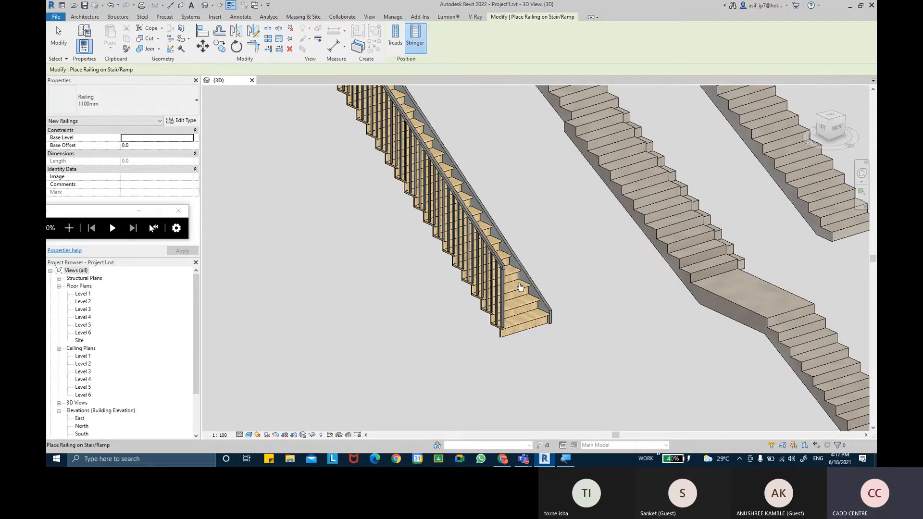
pyautogui.scroll(-3, 521, 287)
pyautogui.scroll(2, 499, 249)
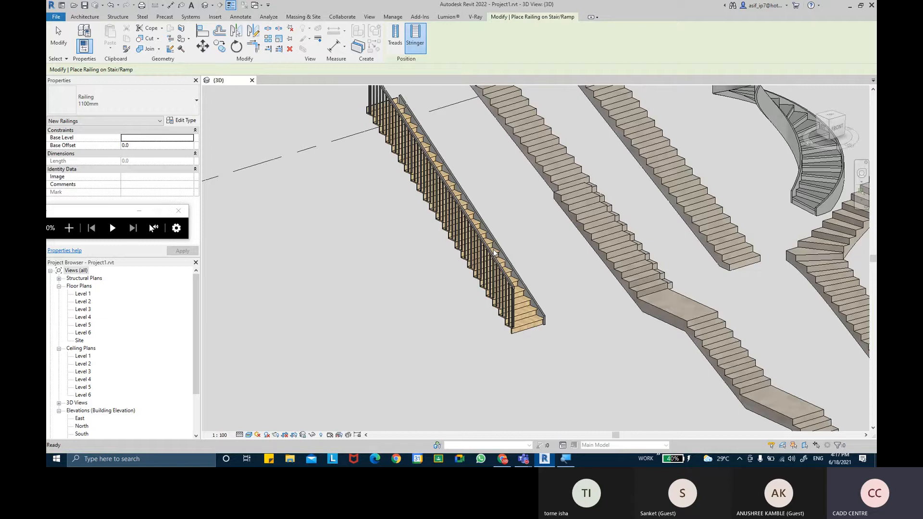
pyautogui.click(494, 254)
pyautogui.scroll(2, 489, 262)
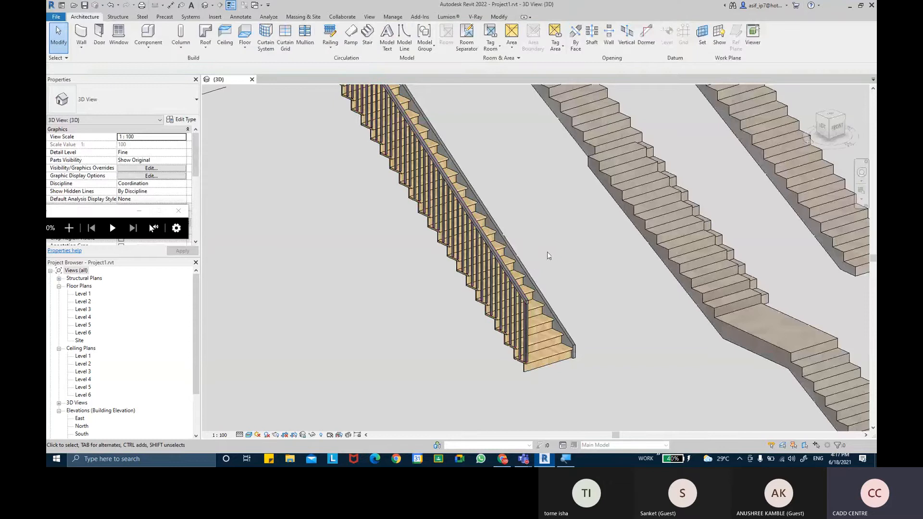
pyautogui.click(500, 278)
pyautogui.press('Delete')
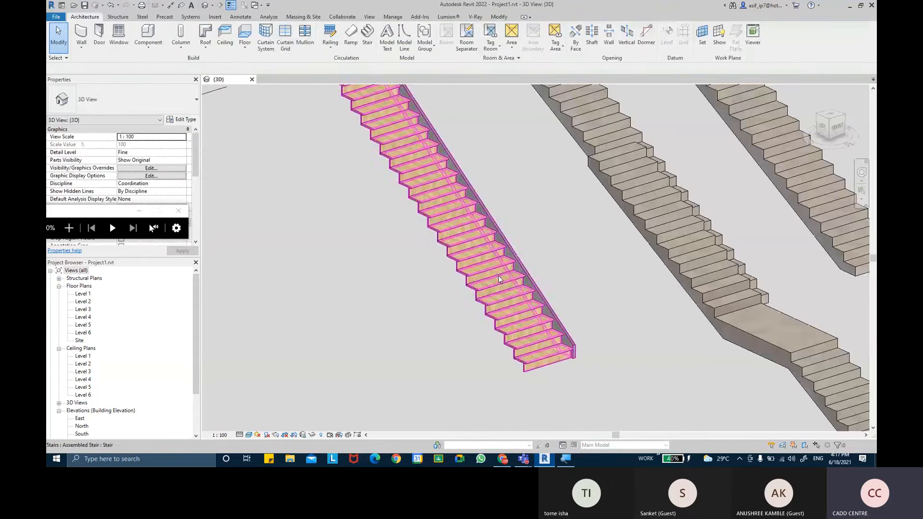
# Step: Place 1100mm railings on the wooden stair using Place on Stair/Ramp with the Stringer position
pyautogui.click(331, 46)
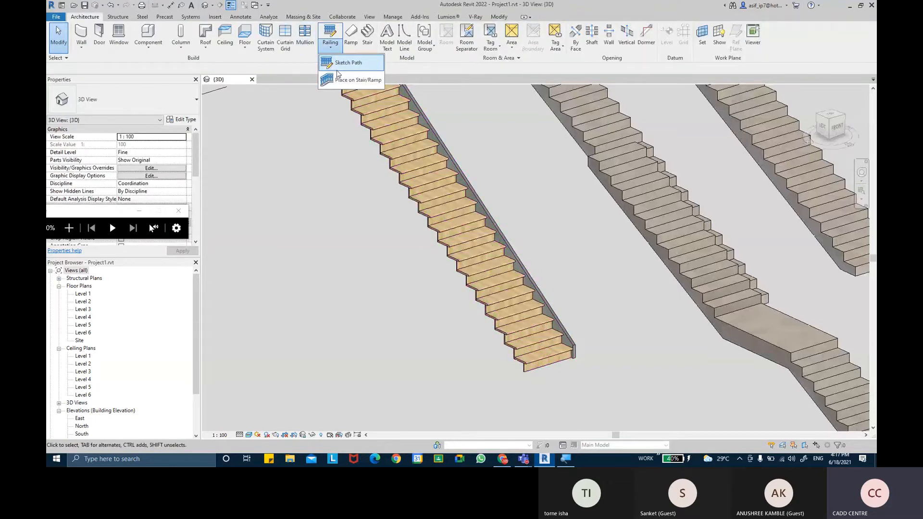
pyautogui.click(339, 79)
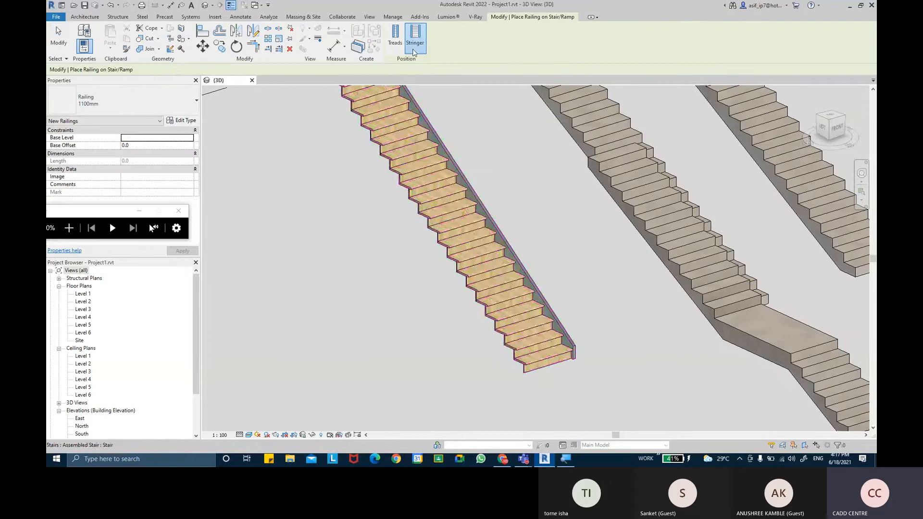
pyautogui.click(480, 206)
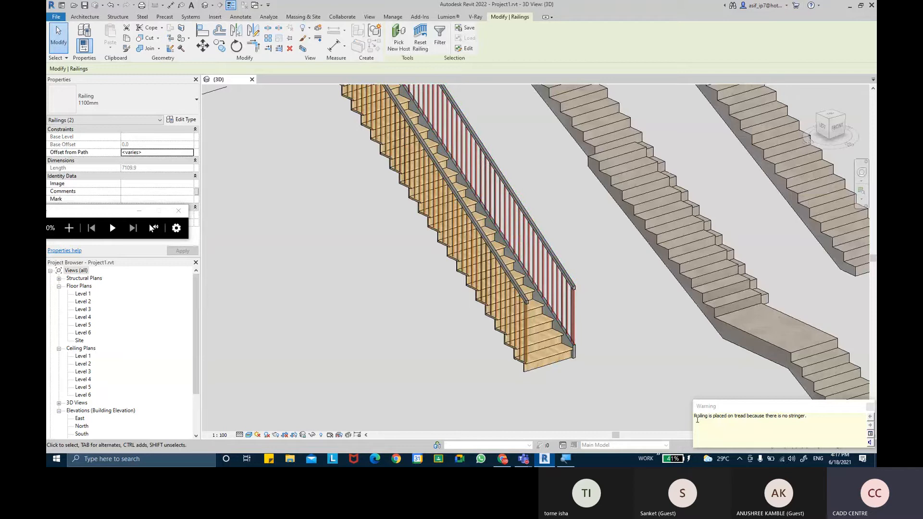
pyautogui.moveTo(697, 419); pyautogui.dragTo(803, 420)
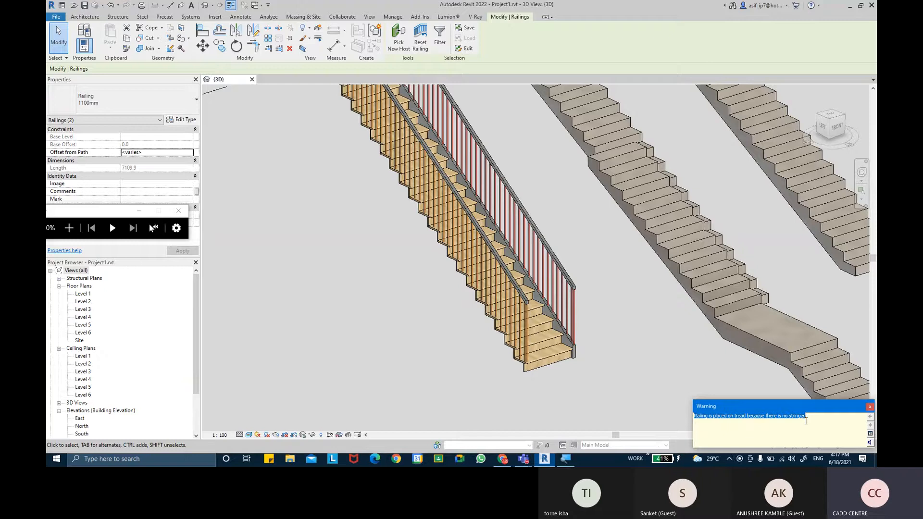
pyautogui.scroll(5, 526, 362)
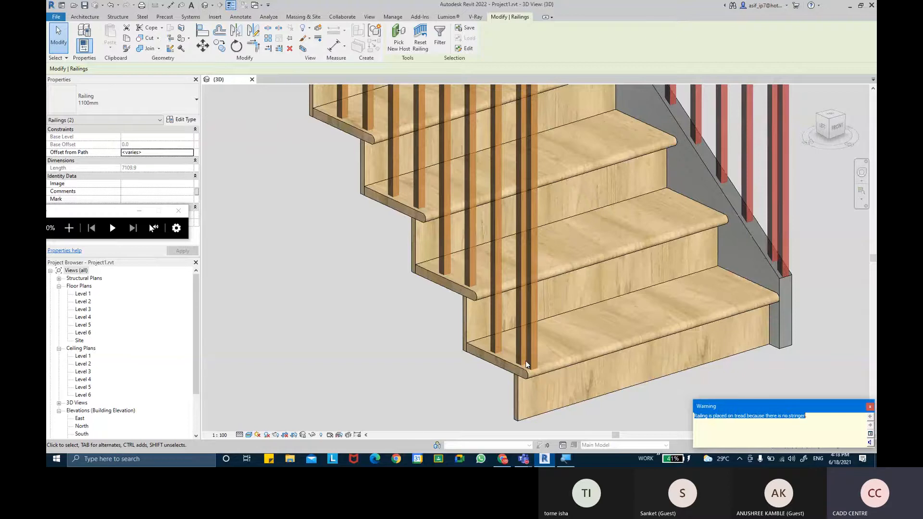
pyautogui.press('Escape')
pyautogui.scroll(-4, 528, 361)
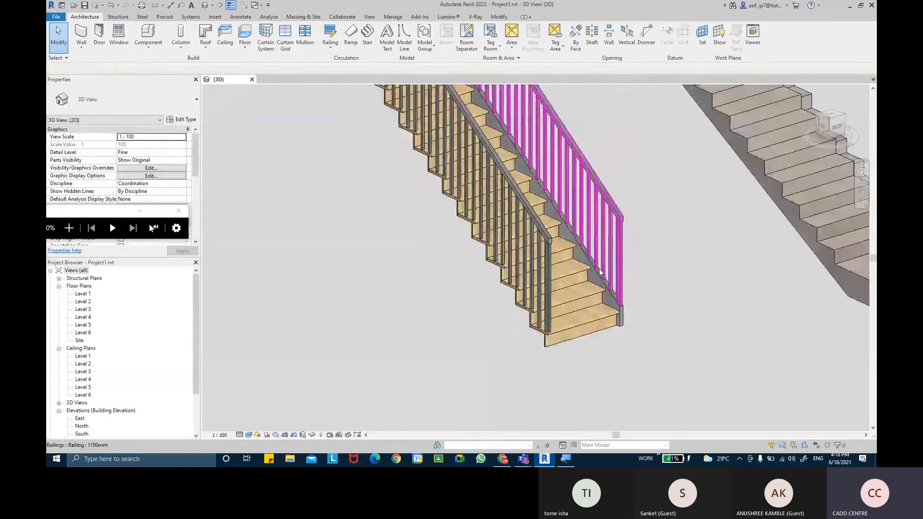
# Step: Inspect how the Stringer-position railings sit on both sides of the wooden assembled stair
pyautogui.scroll(3, 600, 272)
pyautogui.click(691, 255)
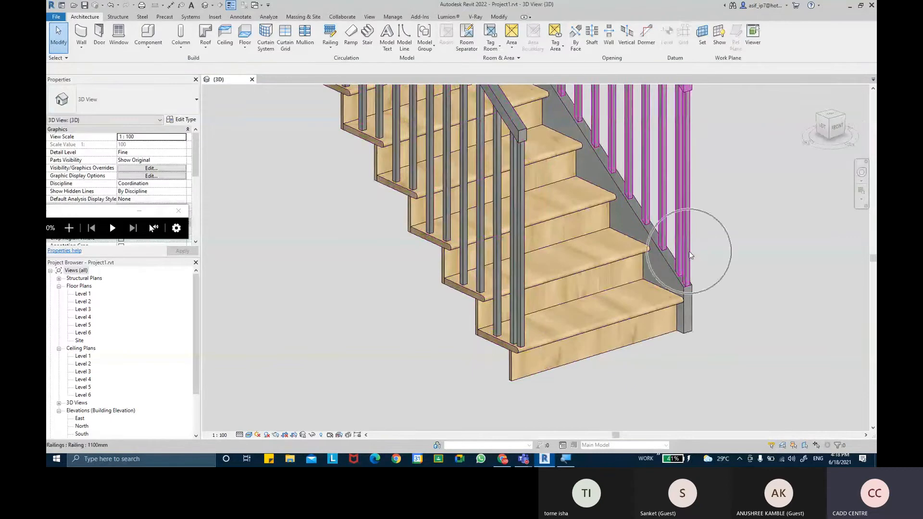
pyautogui.keyDown('shift'); pyautogui.moveTo(691, 255); pyautogui.dragTo(717, 246, button='middle'); pyautogui.keyUp('shift')
pyautogui.scroll(-4, 665, 259)
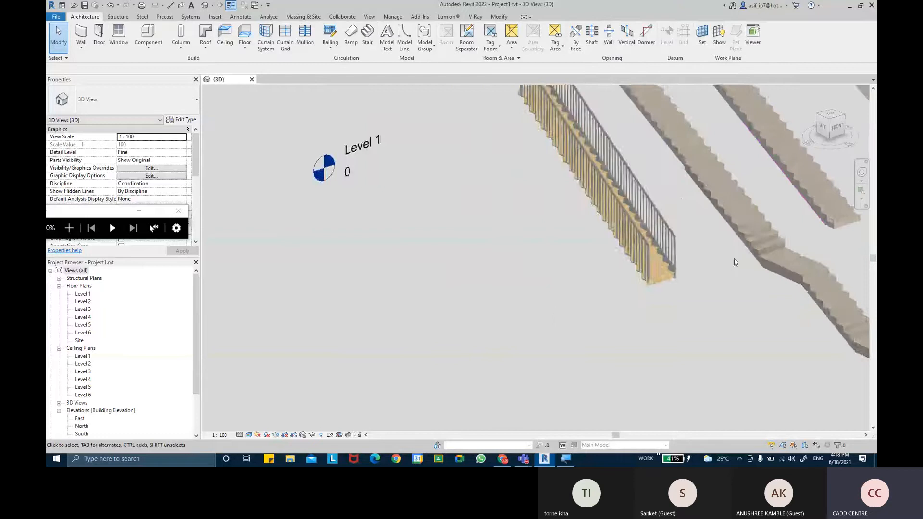
pyautogui.scroll(2, 841, 212)
pyautogui.scroll(-2, 776, 284)
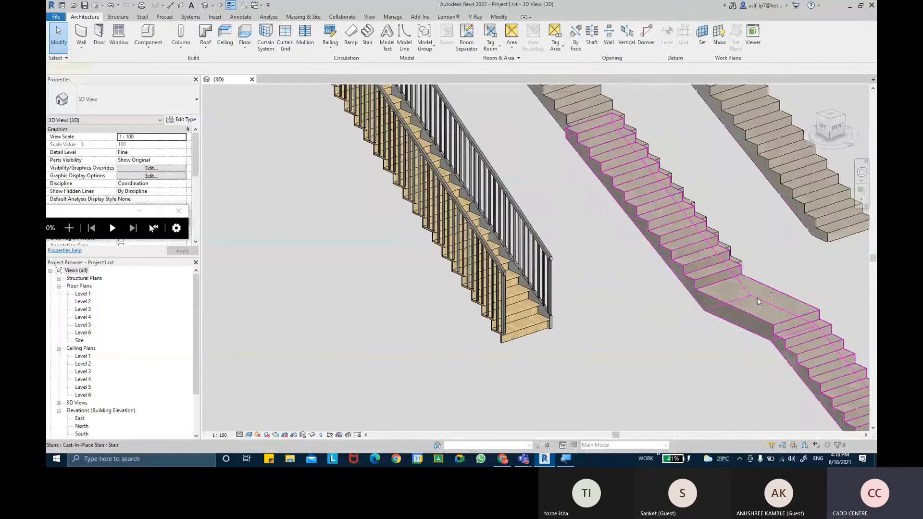
# Step: Place 1100mm railings on the curved assembled stair using Place on Stair/Ramp with the Treads position
pyautogui.click(776, 284)
pyautogui.scroll(2, 779, 285)
pyautogui.scroll(-5, 779, 285)
pyautogui.scroll(5, 641, 291)
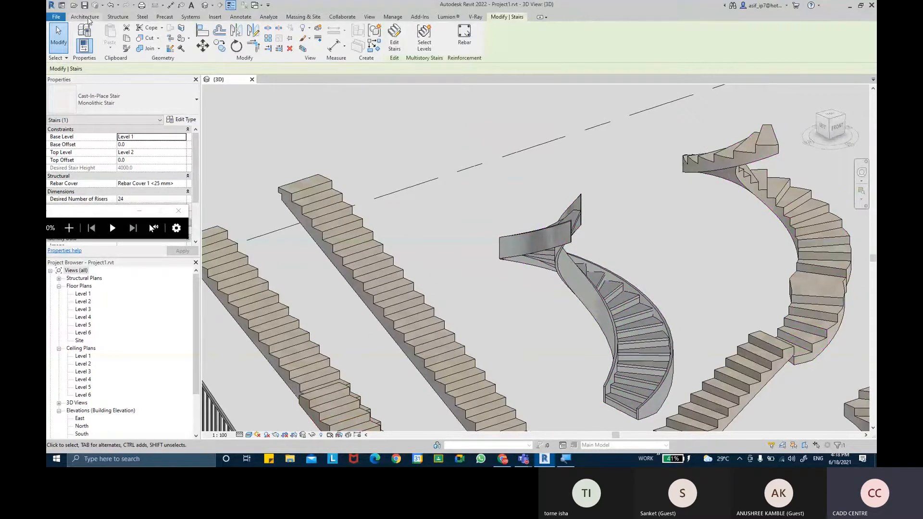
pyautogui.click(89, 20)
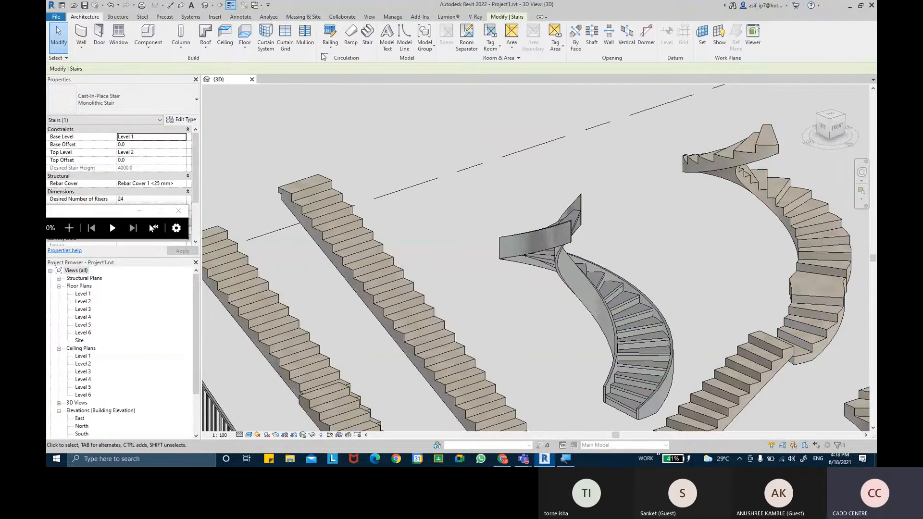
pyautogui.click(329, 51)
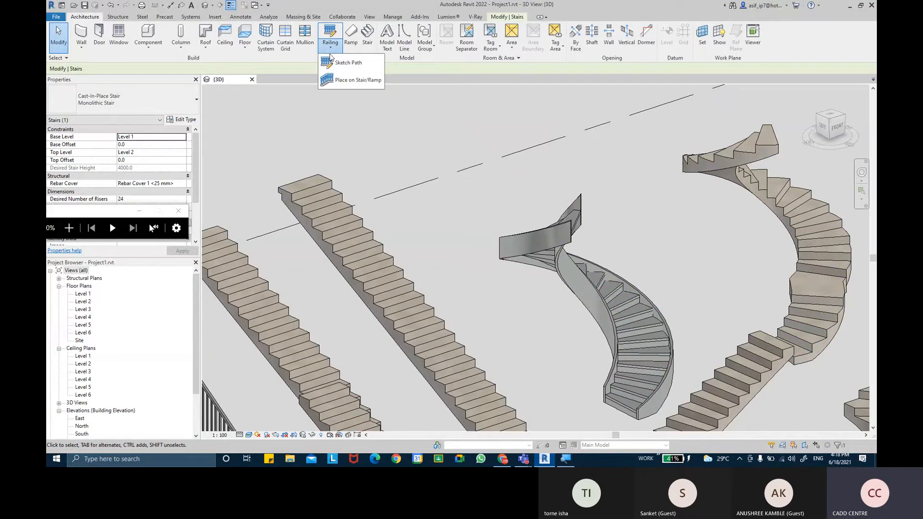
pyautogui.click(356, 80)
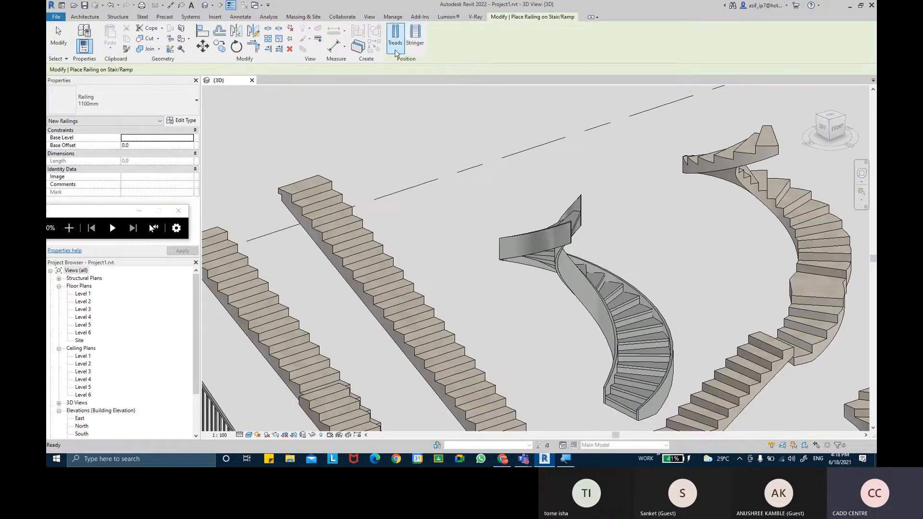
pyautogui.click(627, 327)
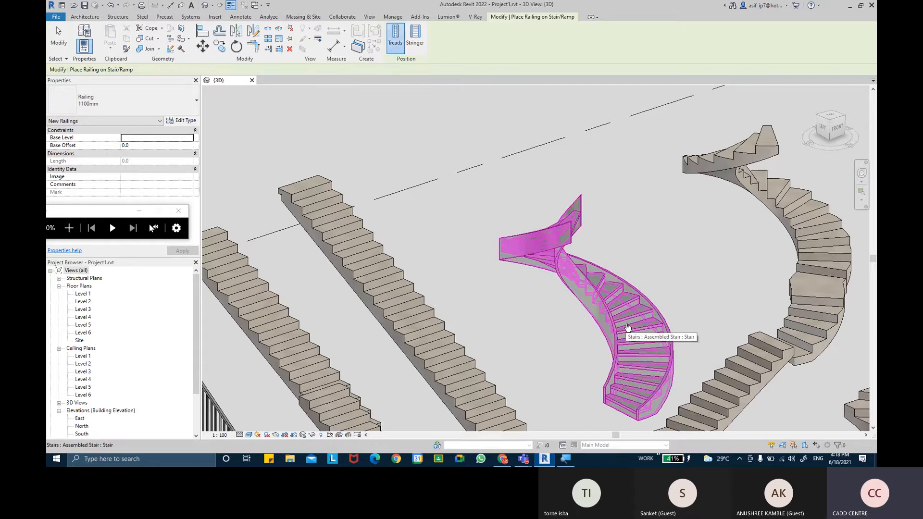
pyautogui.click(691, 328)
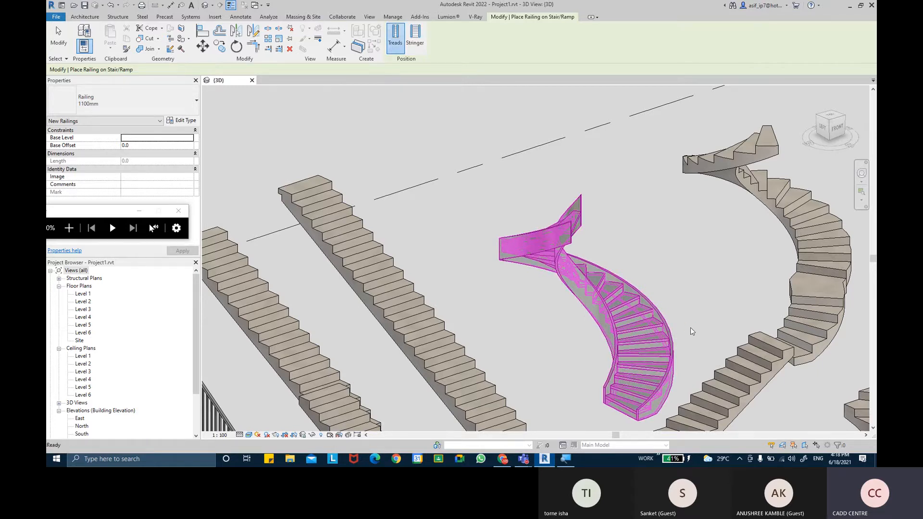
# Step: Examine how the railings meet the treads and stringers on both sides of the curved assembled stair
pyautogui.scroll(4, 690, 331)
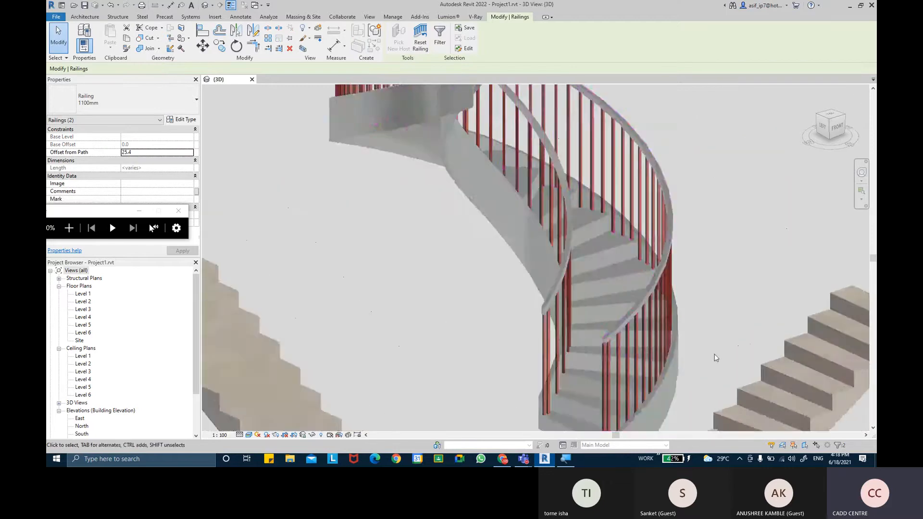
pyautogui.click(713, 355)
pyautogui.keyDown('shift'); pyautogui.moveTo(716, 358); pyautogui.dragTo(715, 321, button='middle'); pyautogui.keyUp('shift')
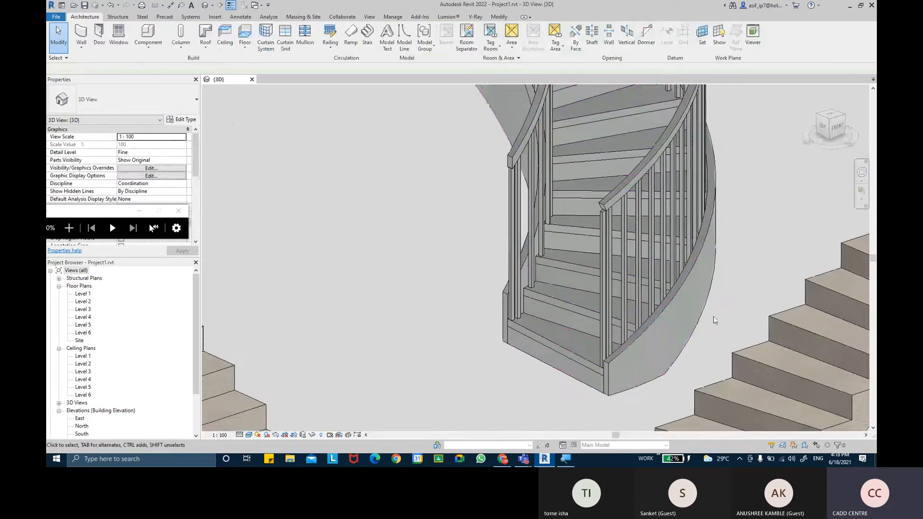
pyautogui.scroll(2, 717, 321)
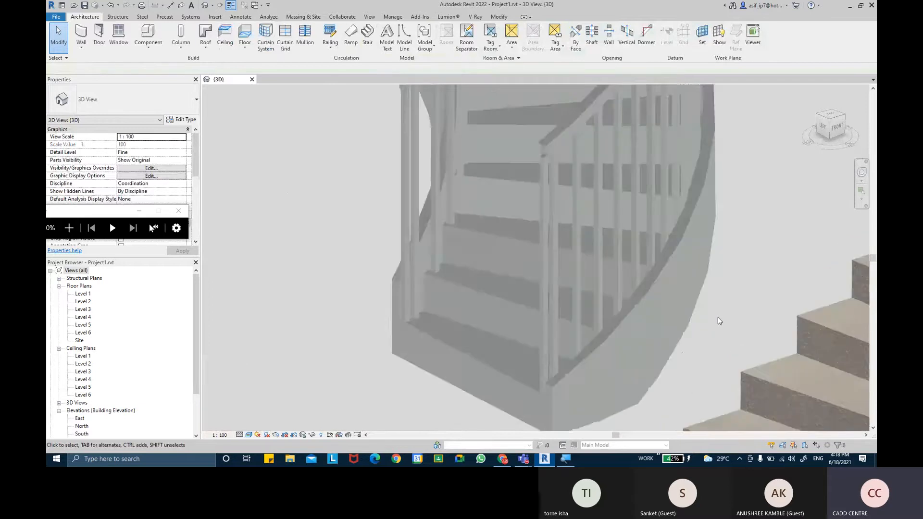
pyautogui.scroll(-1, 717, 317)
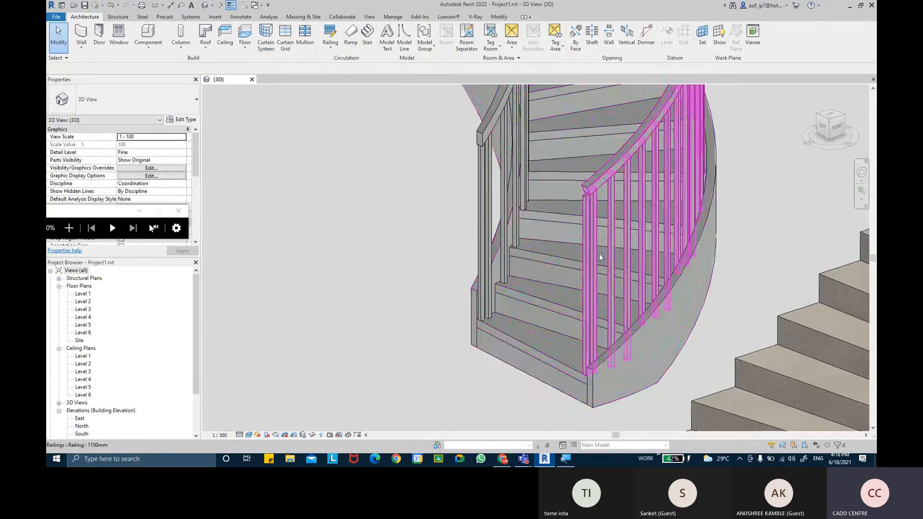
pyautogui.scroll(-4, 430, 223)
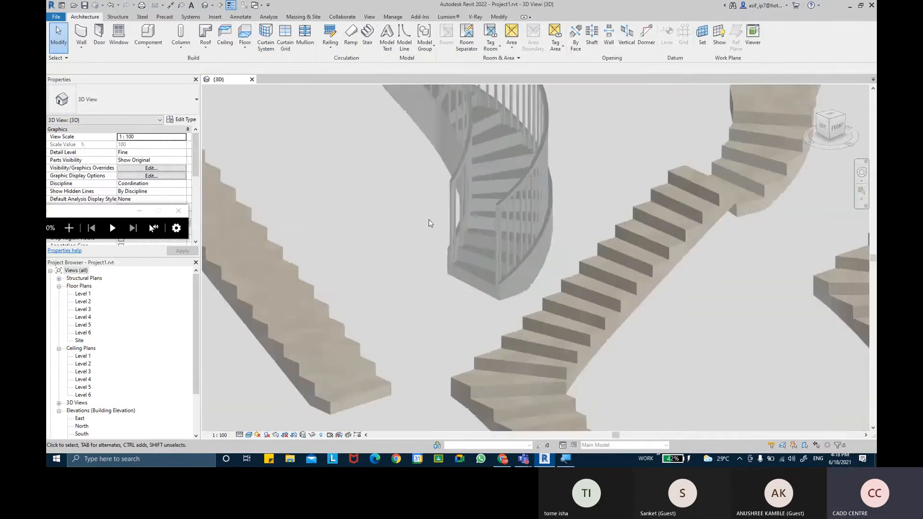
pyautogui.scroll(5, 404, 204)
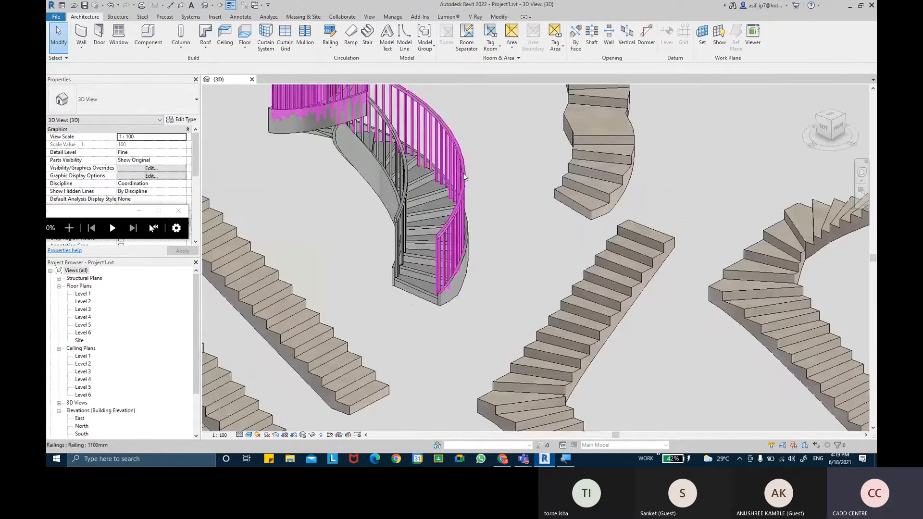
pyautogui.click(465, 182)
pyautogui.moveTo(502, 164)
pyautogui.keyDown('shift'); pyautogui.mouseDown(button='middle')
pyautogui.moveTo(515, 161)
pyautogui.moveTo(509, 167)
pyautogui.mouseUp(button='middle'); pyautogui.keyUp('shift')
pyautogui.click(509, 194)
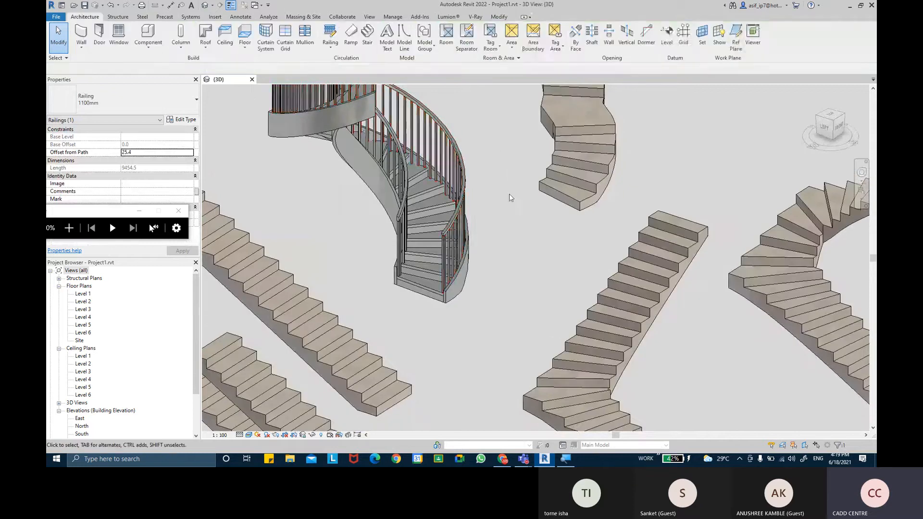
# Step: Pick the curved assembled stair as the host for its outer railing using Pick New Host
pyautogui.click(468, 193)
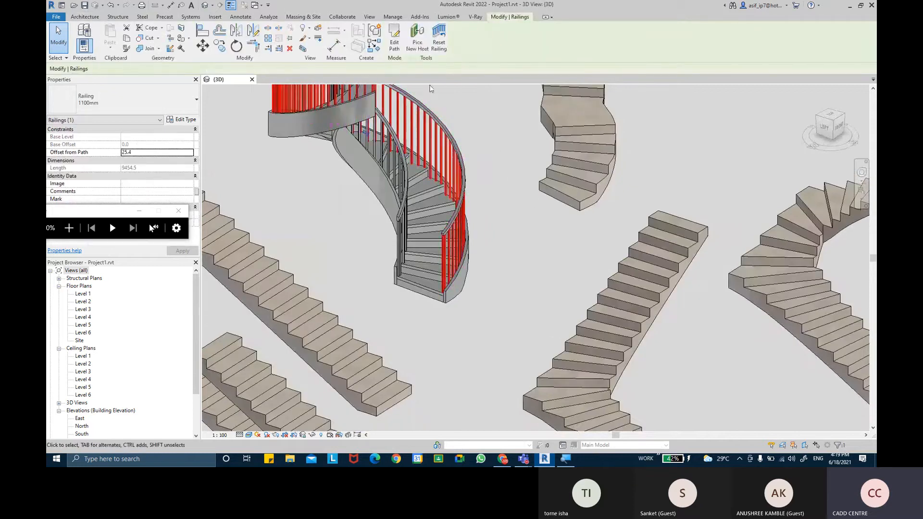
pyautogui.click(395, 44)
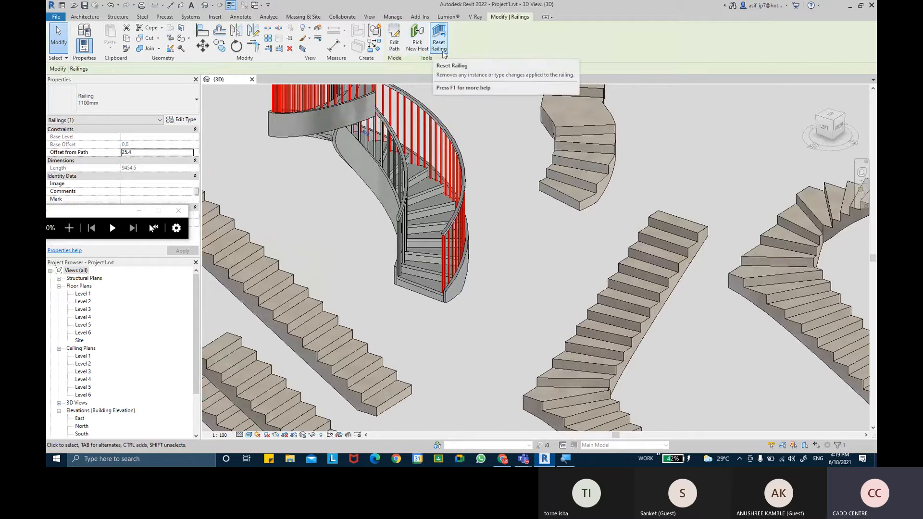
pyautogui.click(427, 50)
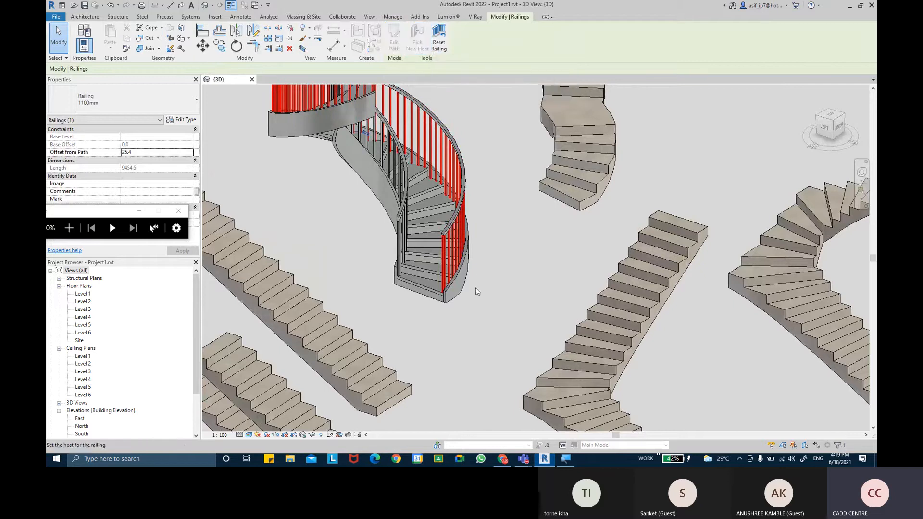
pyautogui.click(460, 284)
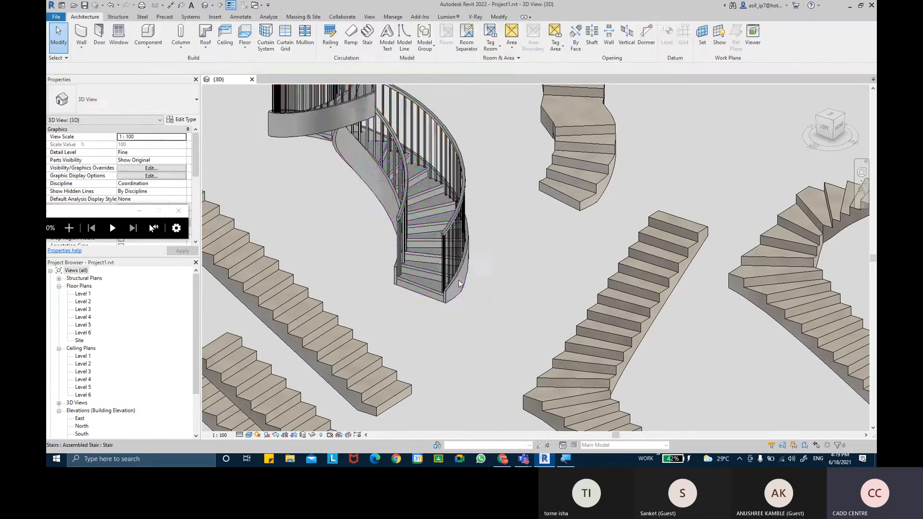
# Step: Open the path sketch of the curved stair's outer railing with Edit Path
pyautogui.scroll(3, 487, 277)
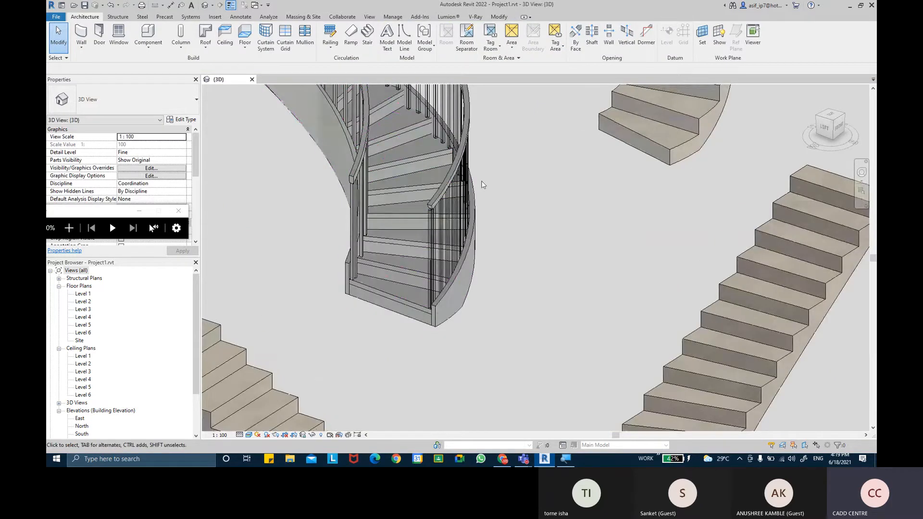
pyautogui.scroll(-2, 482, 185)
pyautogui.click(467, 217)
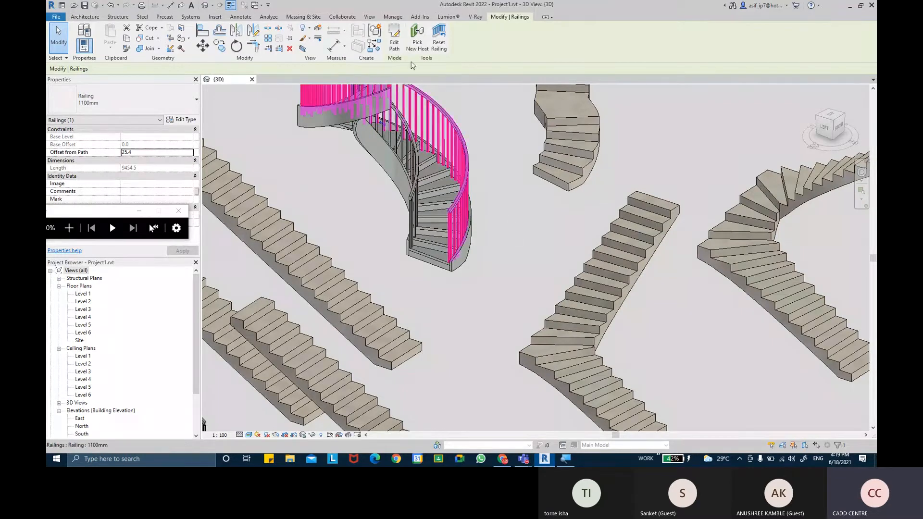
pyautogui.click(394, 42)
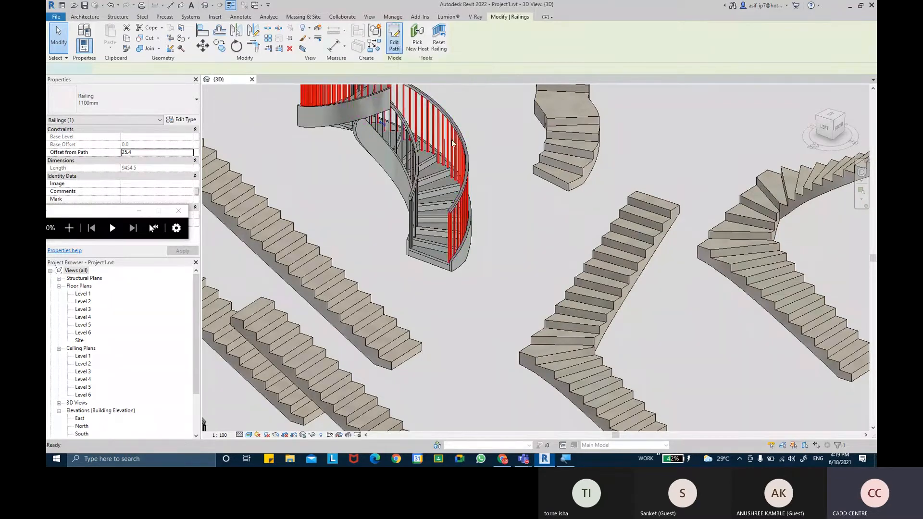
pyautogui.moveTo(472, 155)
pyautogui.keyDown('shift'); pyautogui.mouseDown(button='middle')
pyautogui.moveTo(500, 180)
pyautogui.moveTo(436, 261)
pyautogui.mouseUp(button='middle'); pyautogui.keyUp('shift')
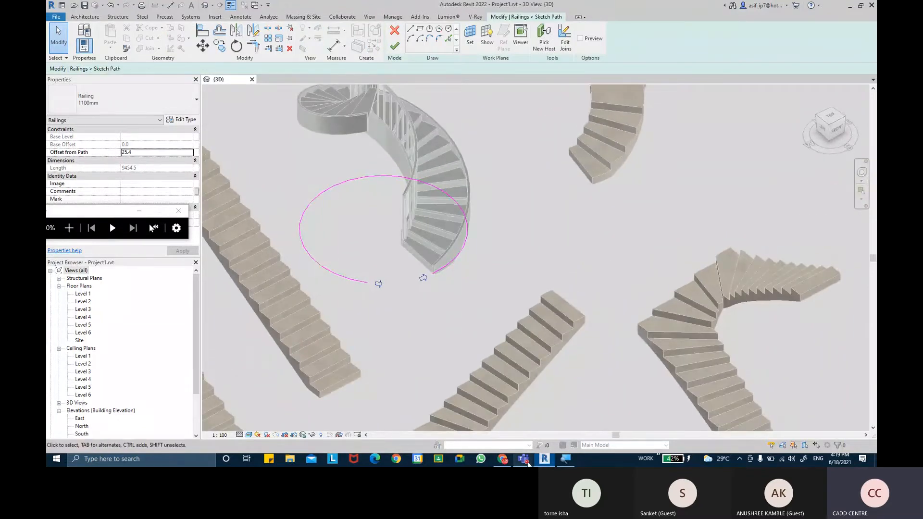
# Step: Switch to the Microsoft Teams meeting, admit the guest waiting in the lobby, and return to Revit
pyautogui.moveTo(523, 459)
pyautogui.click(506, 385)
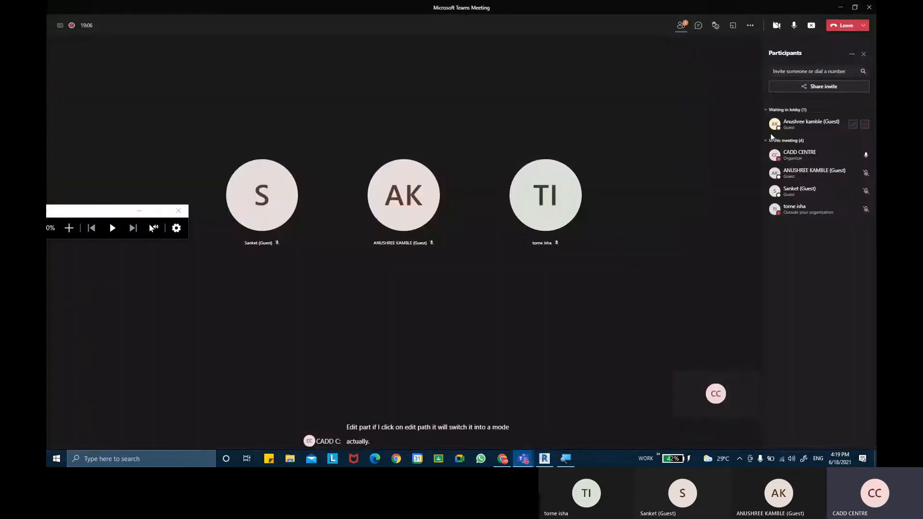
pyautogui.click(851, 125)
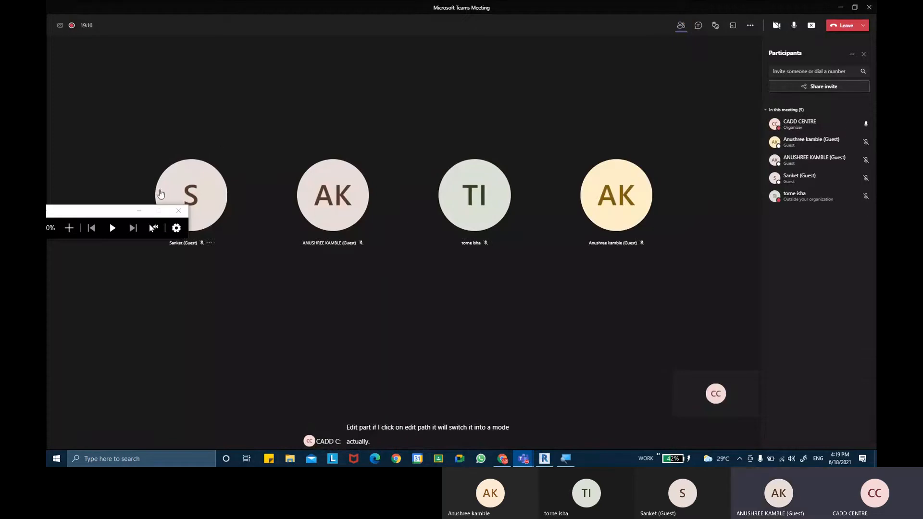
pyautogui.click(144, 213)
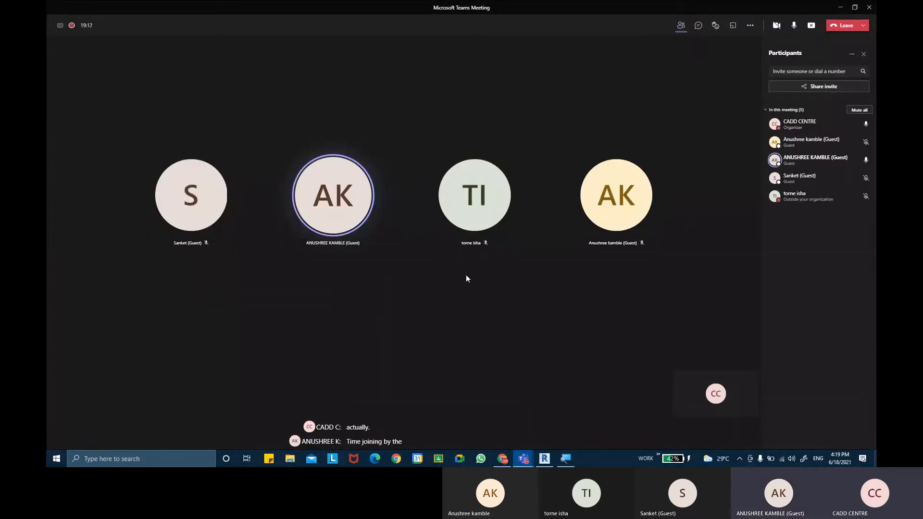
pyautogui.click(841, 7)
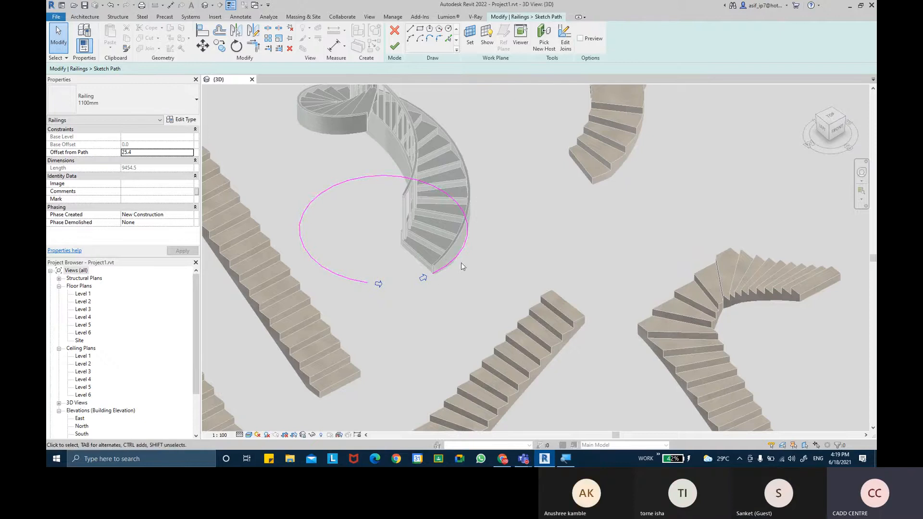
# Step: Select the arc that forms the outer railing's sketched path
pyautogui.click(368, 287)
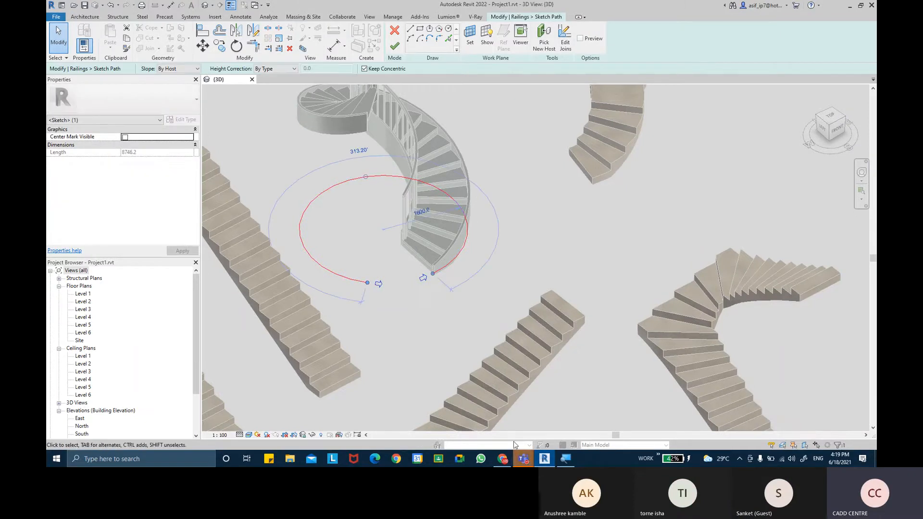
# Step: Switch to the Microsoft Teams meeting and set the display projection mode to Extend
pyautogui.click(526, 459)
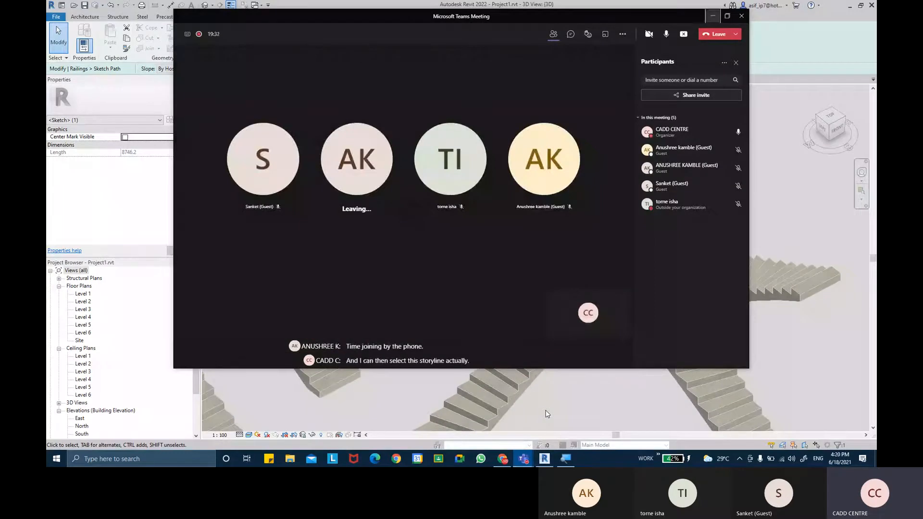
pyautogui.press('super+p')
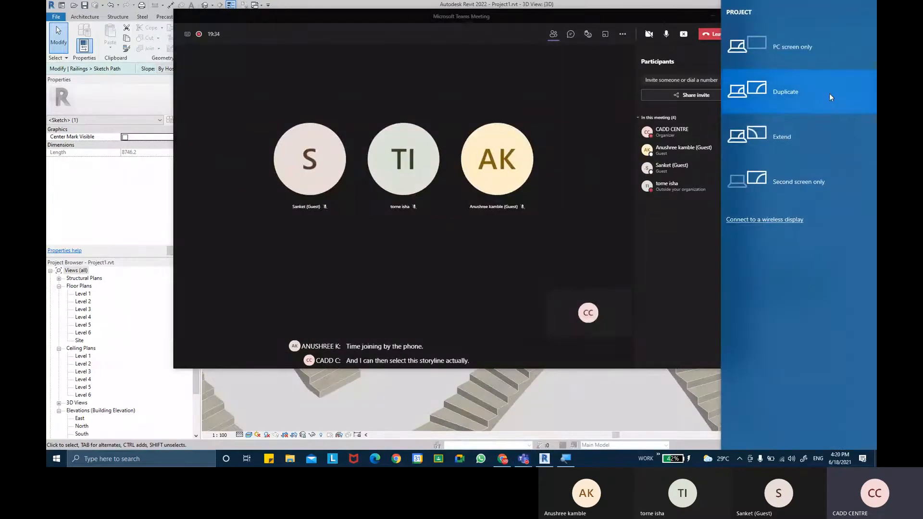
pyautogui.click(814, 142)
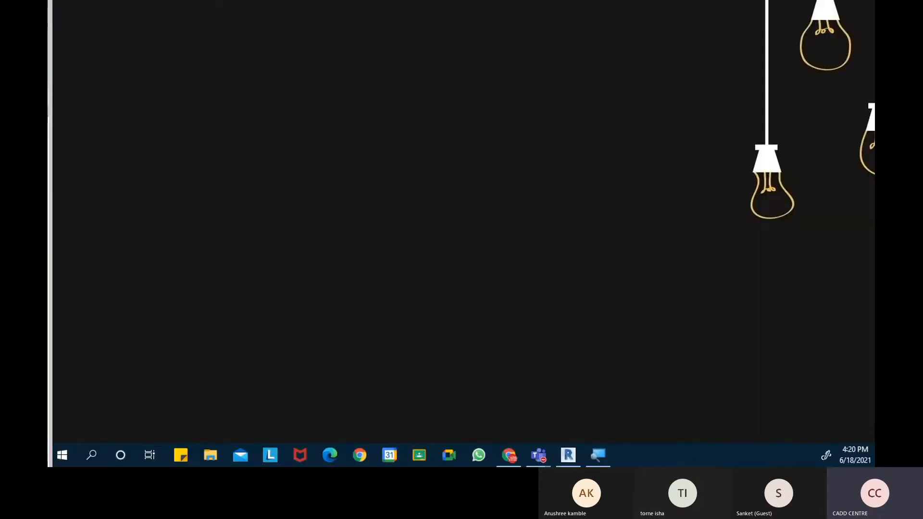
# Step: Move the Microsoft Teams meeting window onto the shared screen, and switch to Revit and back to Teams
pyautogui.moveTo(47, 38); pyautogui.dragTo(439, 7)
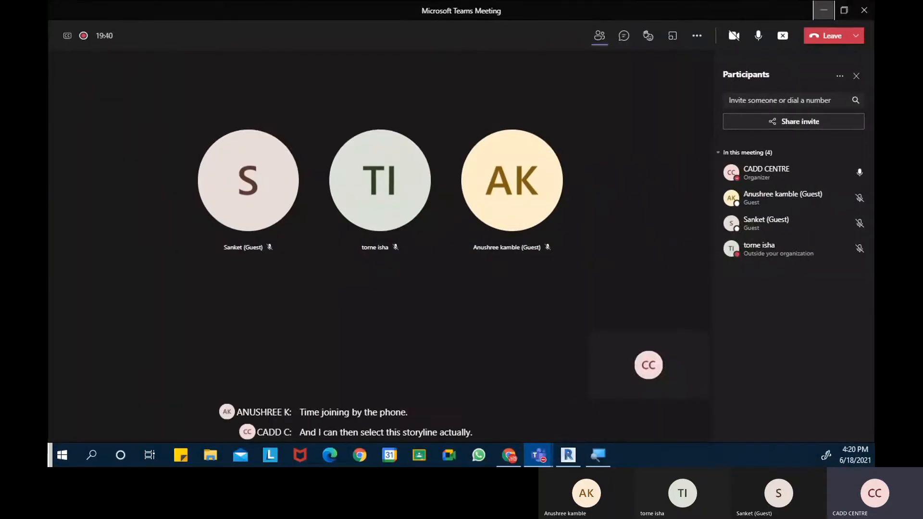
pyautogui.hotkey('alt', 'Tab')
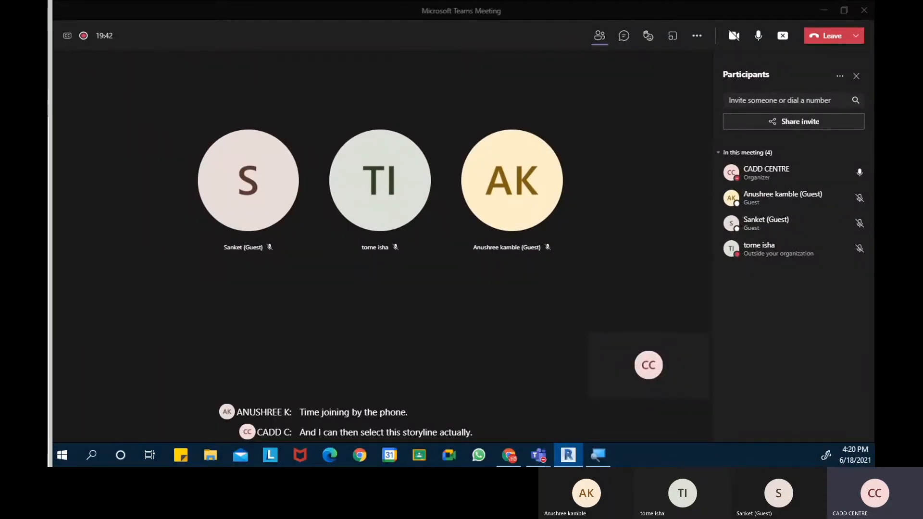
pyautogui.hotkey('alt', 'Tab')
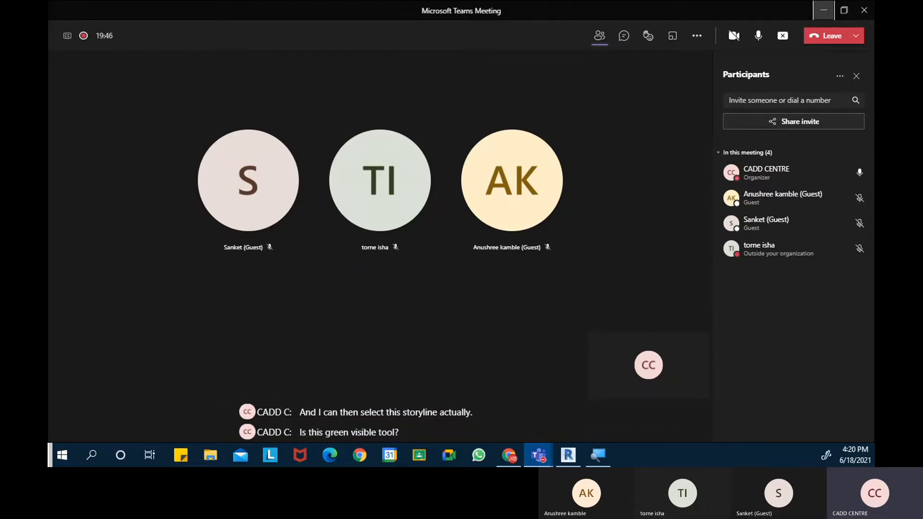
# Step: Switch back to Revit and select the outer railing of the spiral stair in the 3D view
pyautogui.hotkey('alt', 'Tab')
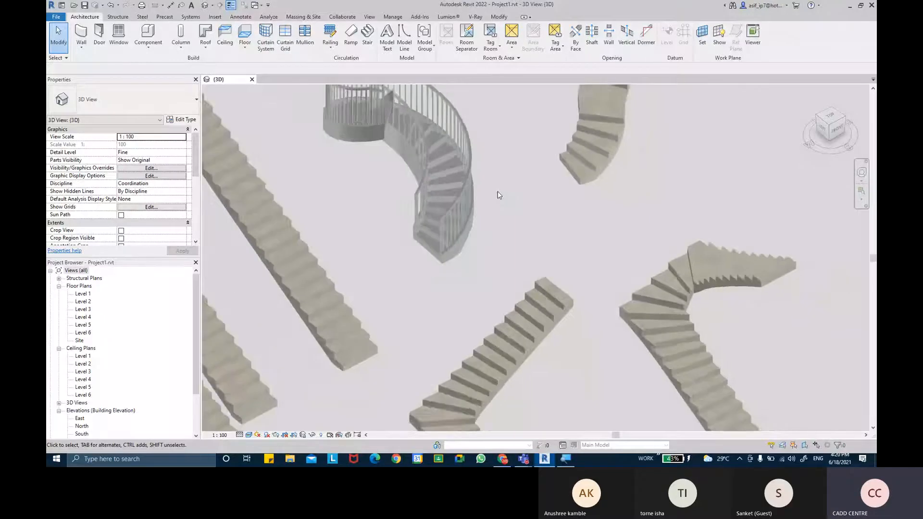
pyautogui.scroll(-3, 498, 194)
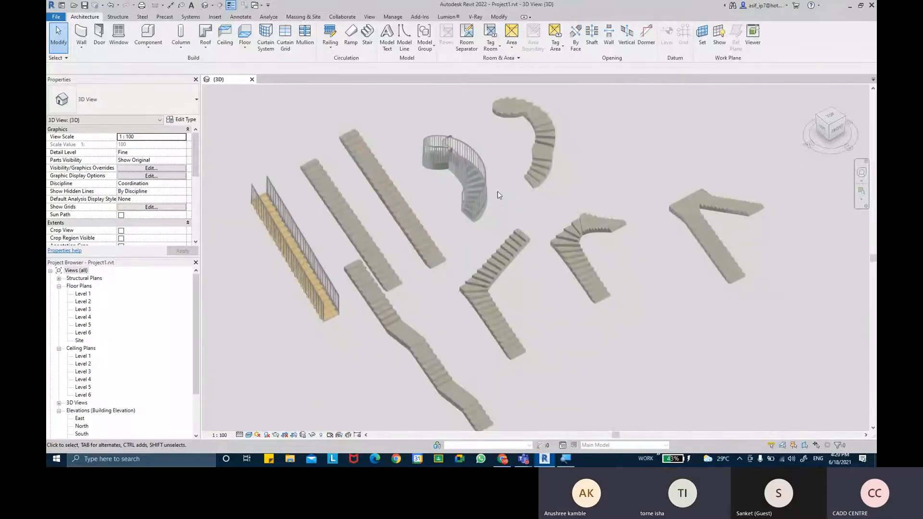
pyautogui.scroll(4, 489, 177)
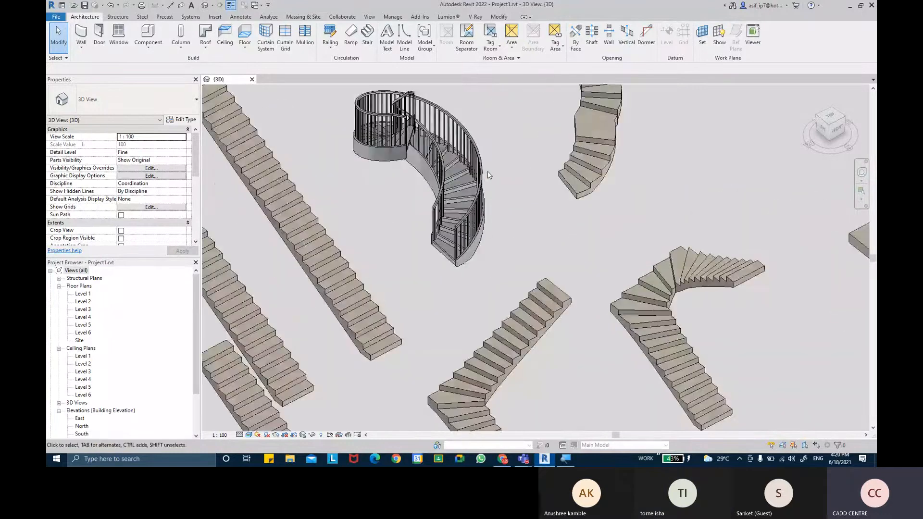
pyautogui.keyDown('shift'); pyautogui.moveTo(504, 153); pyautogui.dragTo(472, 141, button='middle'); pyautogui.keyUp('shift')
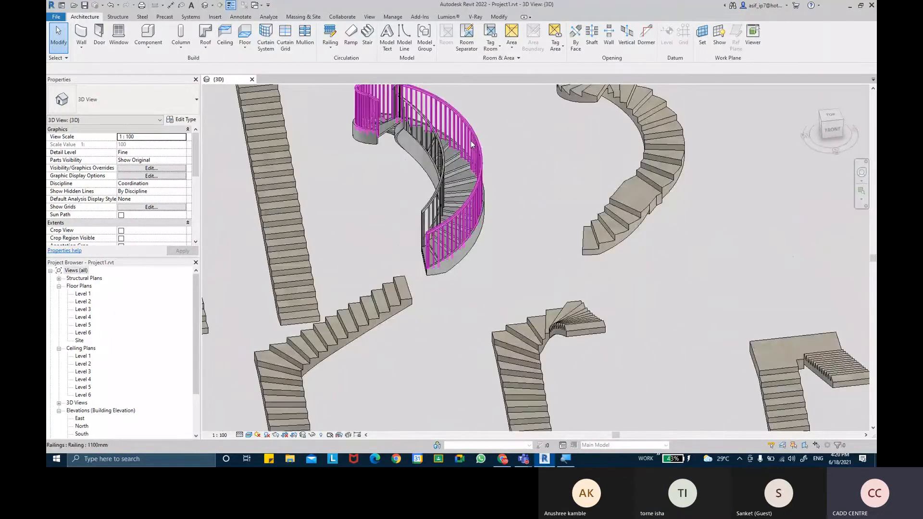
pyautogui.click(471, 141)
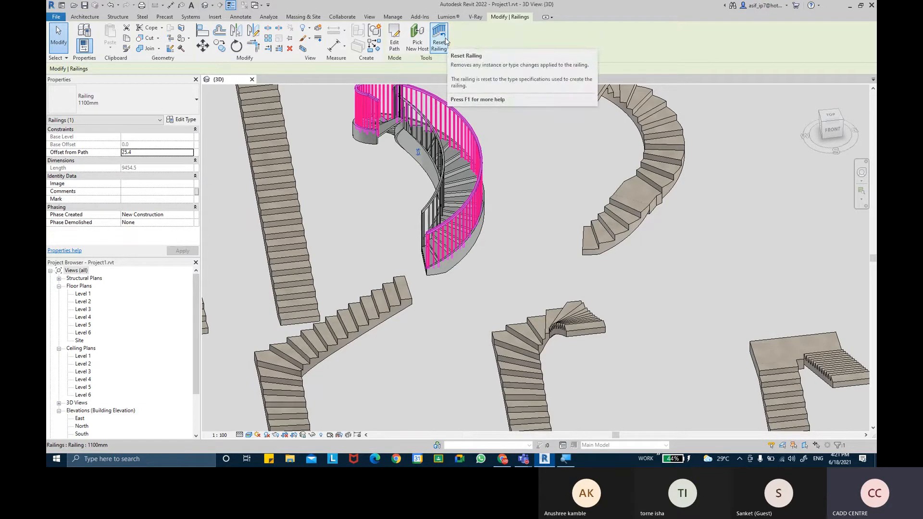
# Step: Assign the outer railing to the neighbouring curved cast-in-place stair using Pick New Host
pyautogui.click(416, 46)
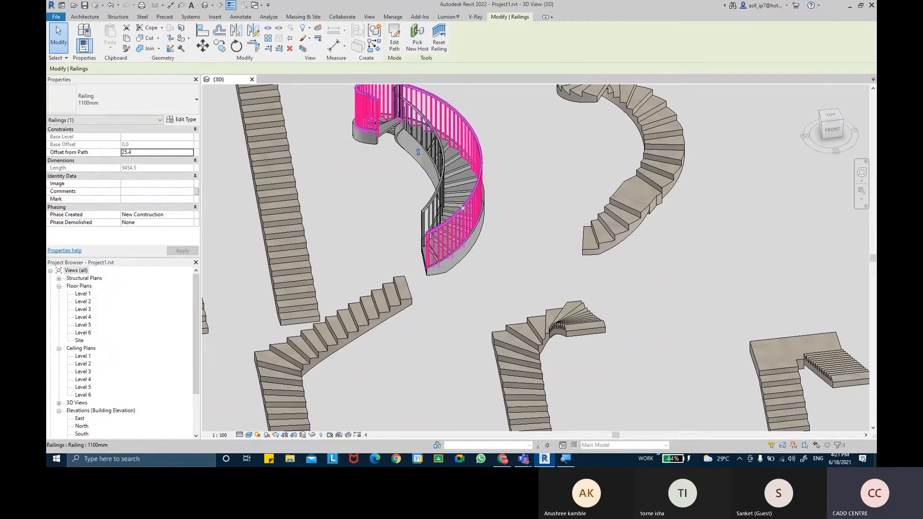
pyautogui.click(678, 171)
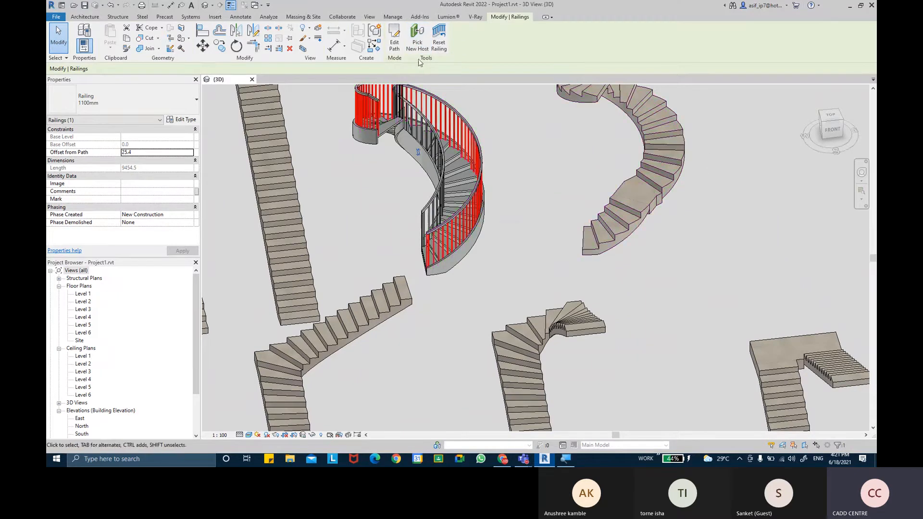
pyautogui.click(418, 46)
pyautogui.click(654, 208)
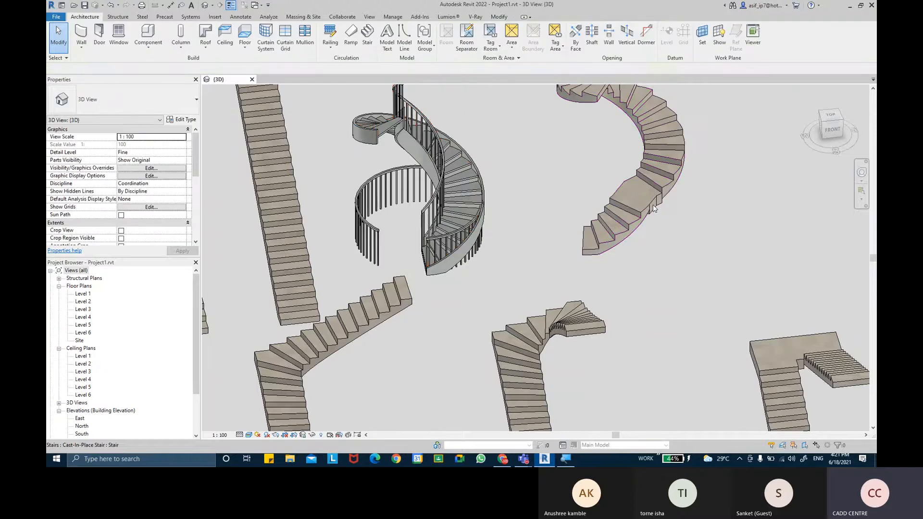
# Step: Select the rehosted railing to inspect it, and undo the host change
pyautogui.click(361, 226)
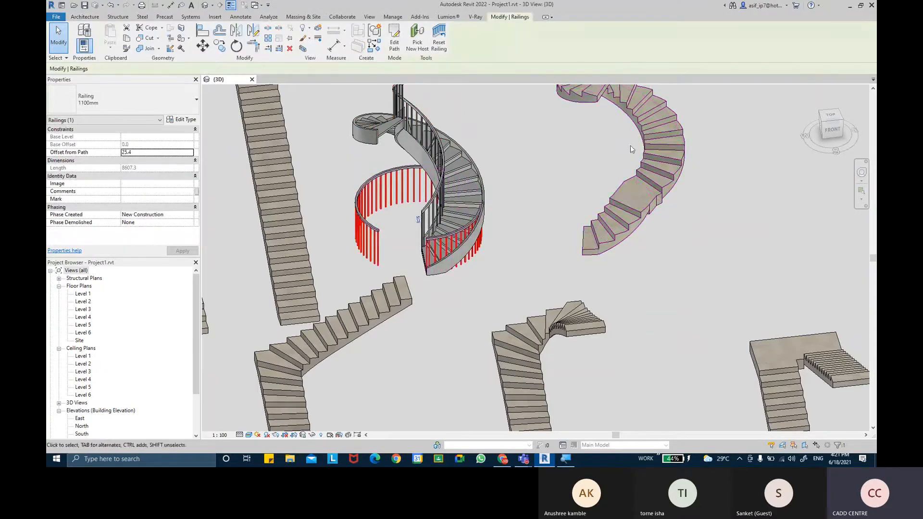
pyautogui.scroll(-3, 668, 161)
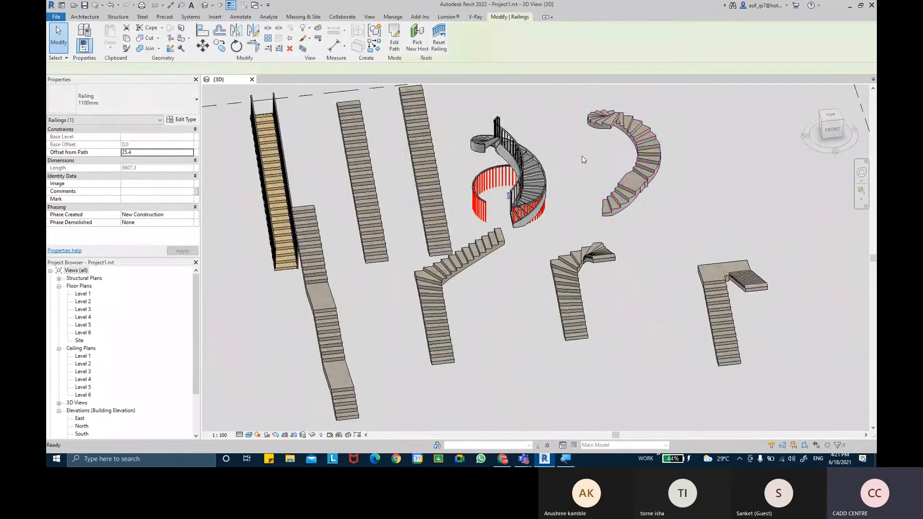
pyautogui.hotkey('ctrl', 'z')
pyautogui.scroll(2, 627, 165)
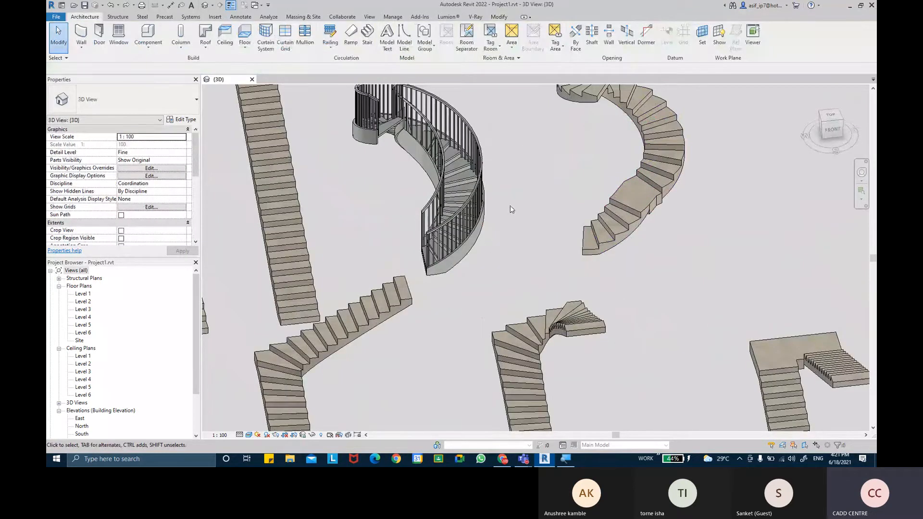
# Step: Select the spiral stair's outer railing and pick the adjacent straight precast stair as its new host
pyautogui.click(460, 206)
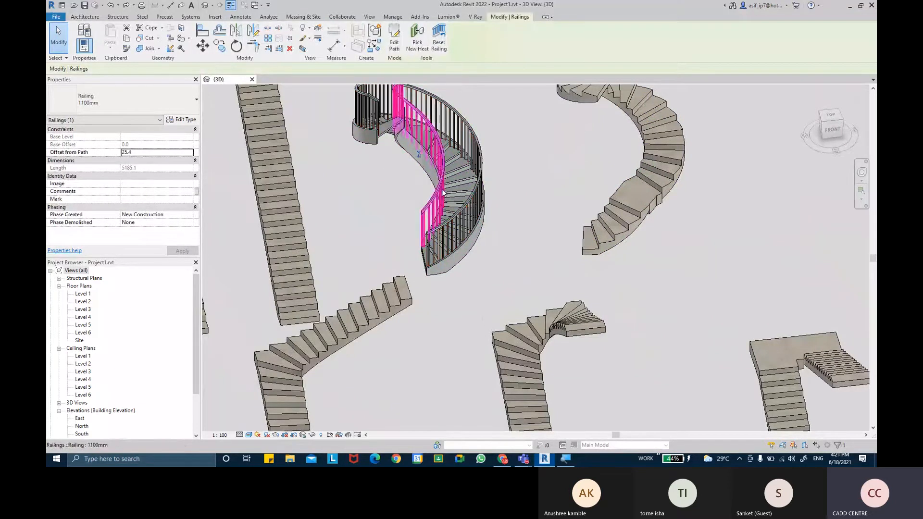
pyautogui.keyDown('shift'); pyautogui.moveTo(529, 192); pyautogui.dragTo(485, 177, button='middle'); pyautogui.keyUp('shift')
pyautogui.click(485, 176)
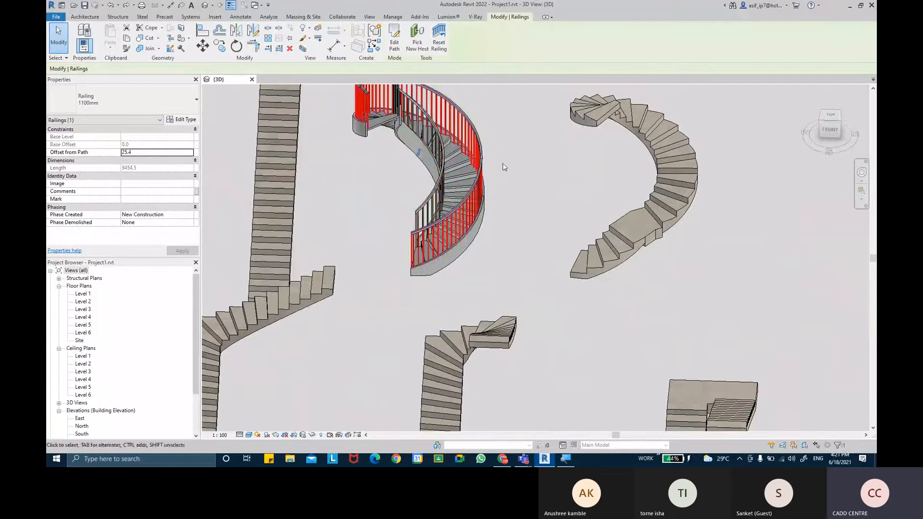
pyautogui.click(423, 51)
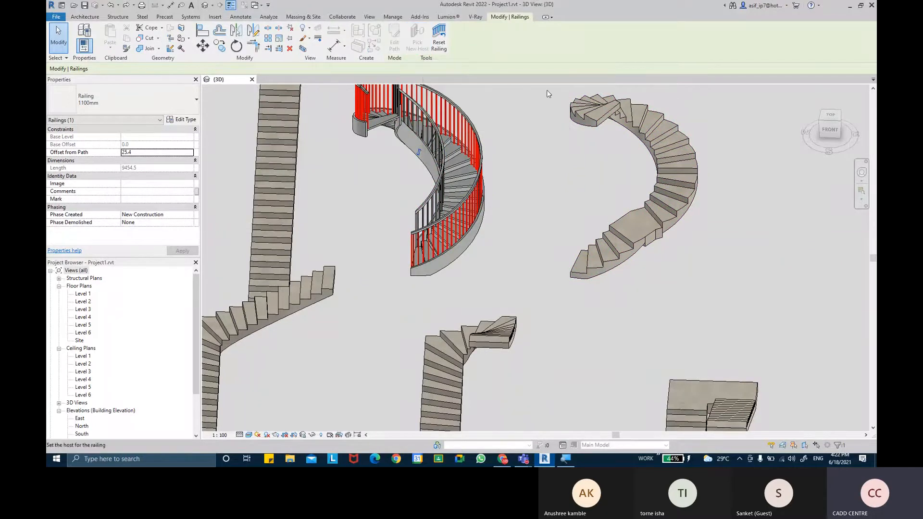
pyautogui.scroll(-2, 294, 210)
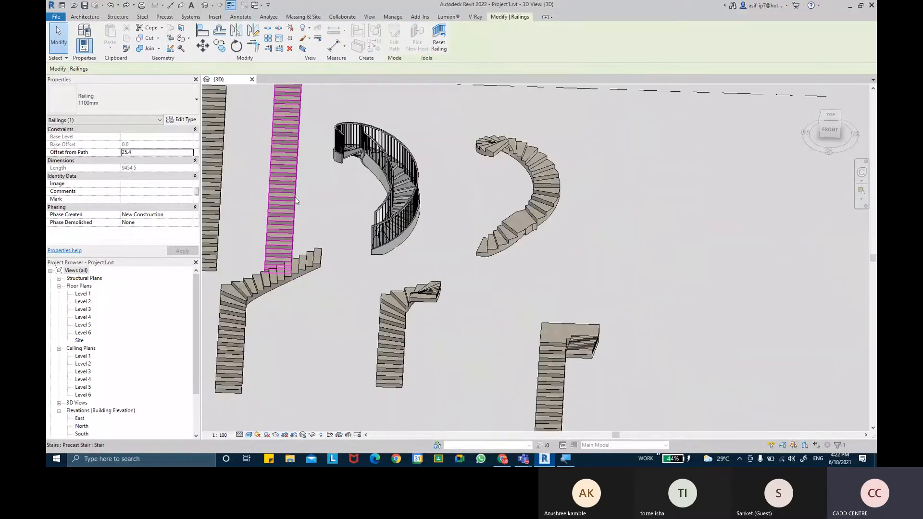
pyautogui.click(296, 201)
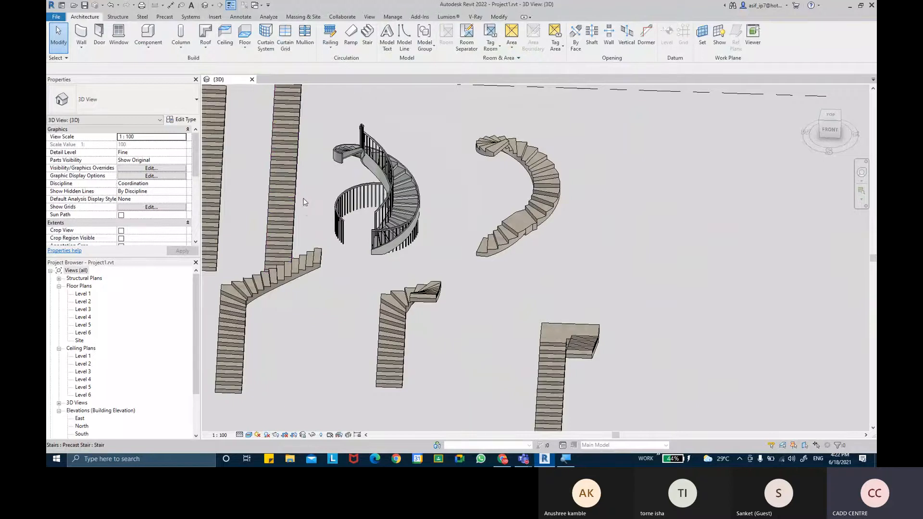
# Step: Inspect the spiral stair's railings and try once more to host the outer railing on the adjacent straight stair
pyautogui.keyDown('shift'); pyautogui.moveTo(454, 186); pyautogui.dragTo(411, 203, button='middle'); pyautogui.keyUp('shift')
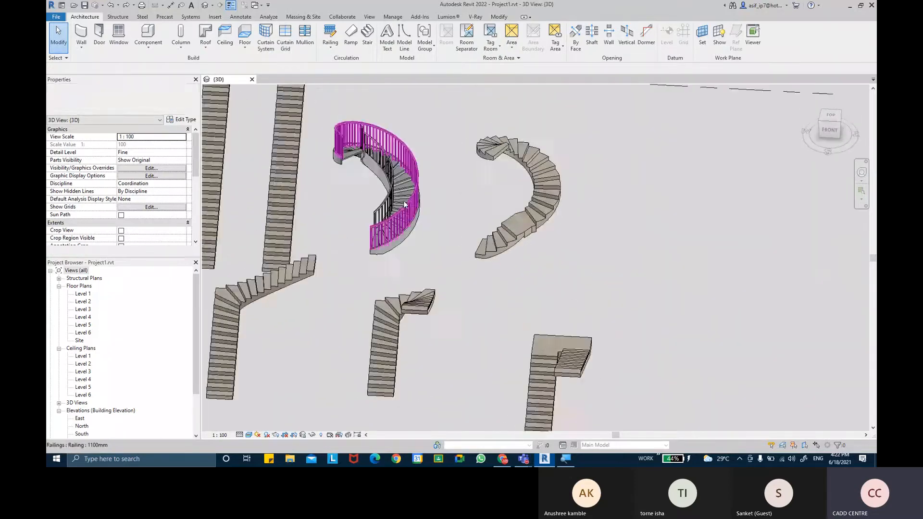
pyautogui.scroll(4, 412, 203)
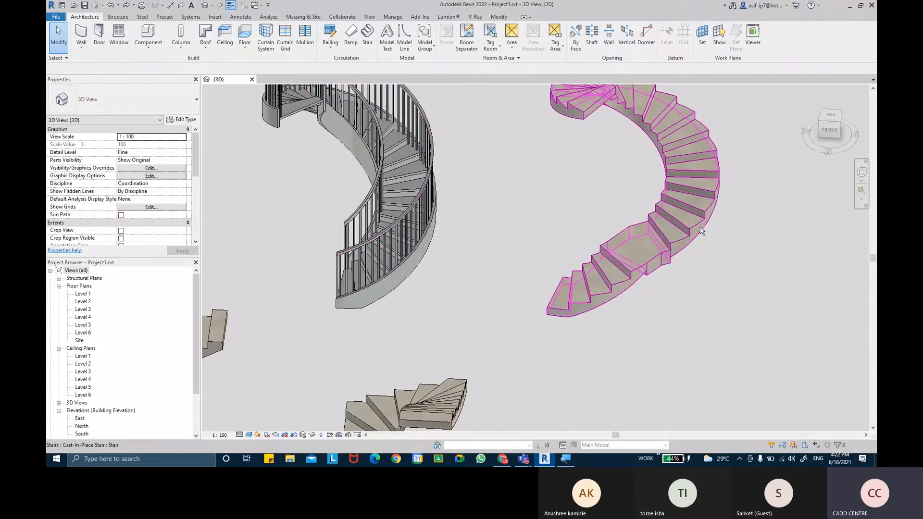
pyautogui.scroll(-3, 701, 231)
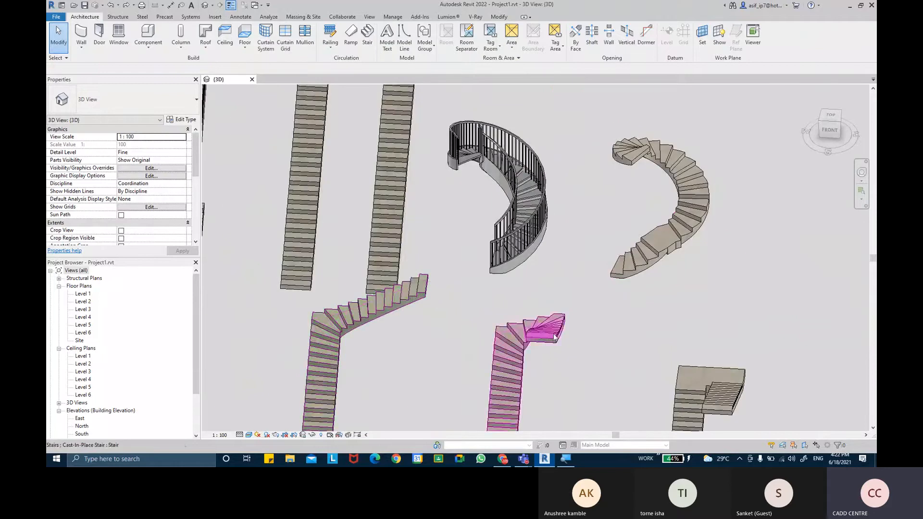
pyautogui.scroll(-3, 575, 327)
pyautogui.keyDown('shift'); pyautogui.moveTo(569, 288); pyautogui.dragTo(579, 256, button='middle'); pyautogui.keyUp('shift')
pyautogui.scroll(3, 580, 256)
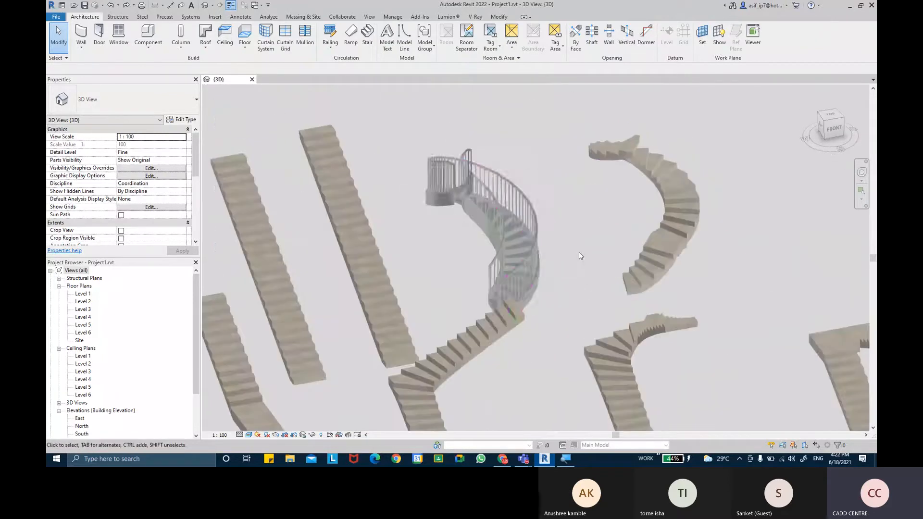
pyautogui.click(535, 250)
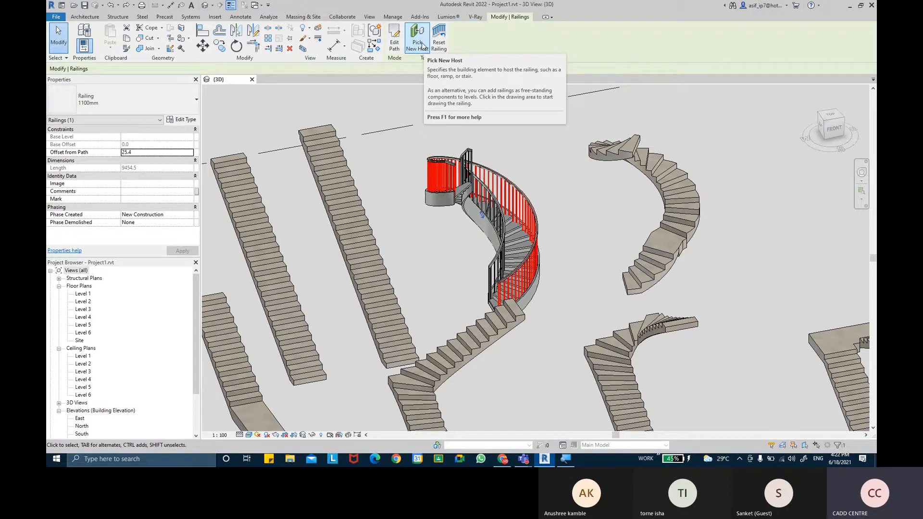
pyautogui.click(421, 46)
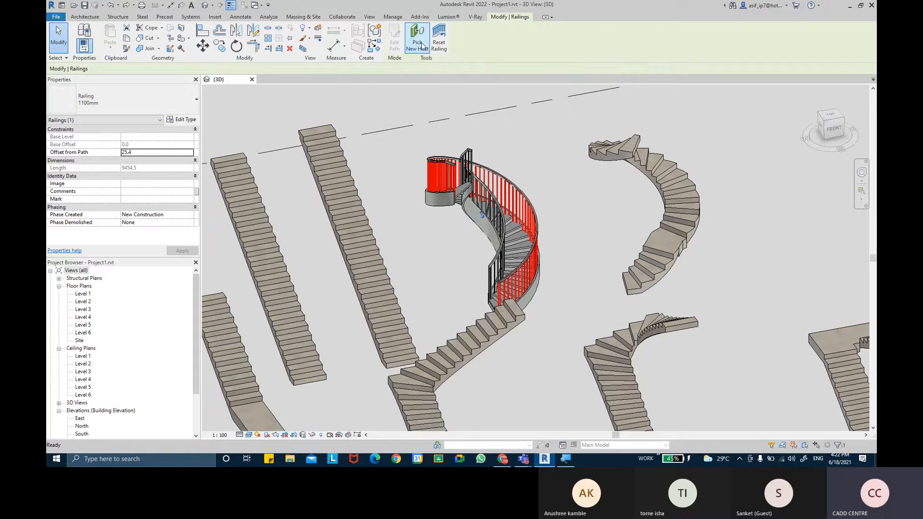
pyautogui.click(348, 215)
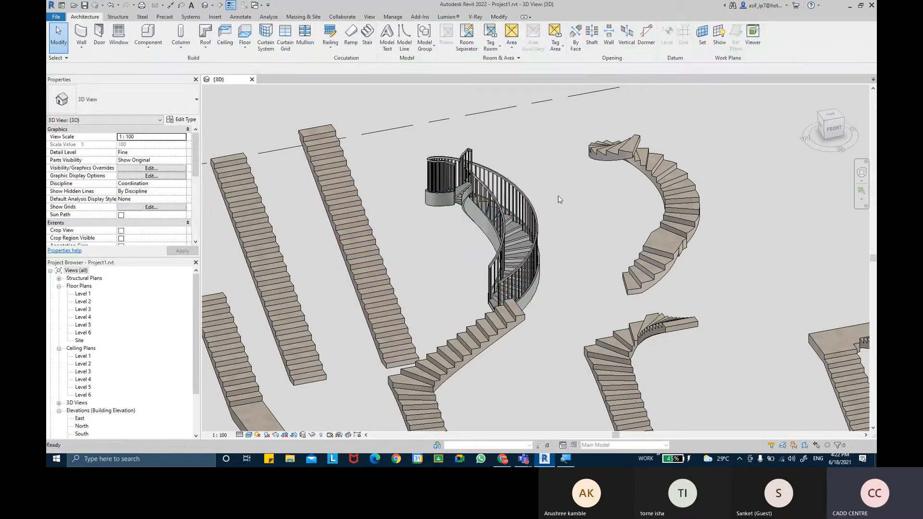
# Step: Edit the outer railing's path, shortening its arc to 180° from the upper end, and finish the sketch
pyautogui.keyDown('shift'); pyautogui.moveTo(556, 202); pyautogui.dragTo(500, 216, button='middle'); pyautogui.keyUp('shift')
pyautogui.scroll(-3, 533, 254)
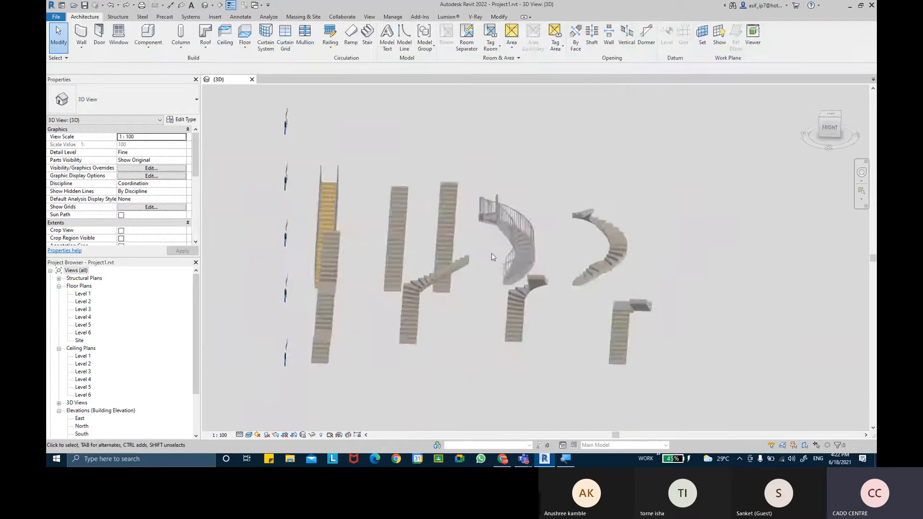
pyautogui.keyDown('shift'); pyautogui.moveTo(371, 256); pyautogui.dragTo(319, 352, button='middle'); pyautogui.keyUp('shift')
pyautogui.scroll(5, 375, 315)
pyautogui.moveTo(457, 287); pyautogui.dragTo(499, 306, button='middle')
pyautogui.scroll(-5, 495, 274)
pyautogui.scroll(3, 619, 198)
pyautogui.click(618, 198)
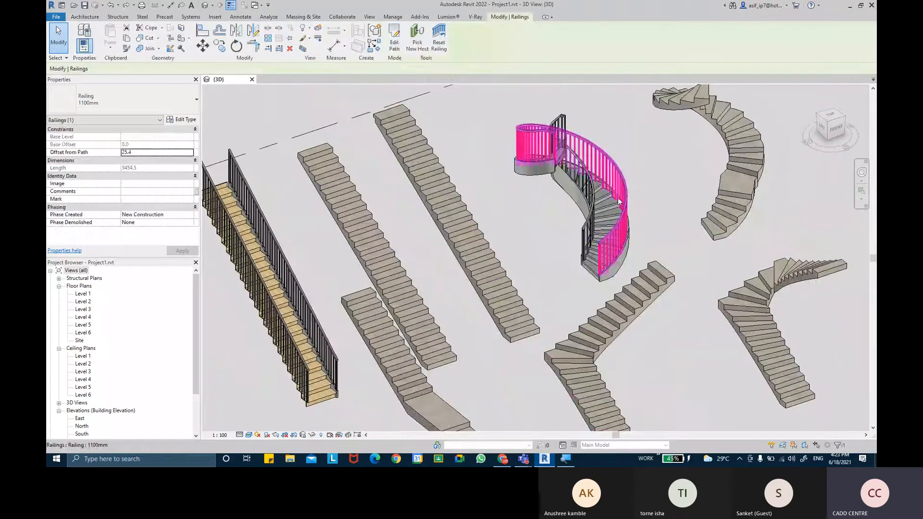
pyautogui.click(396, 38)
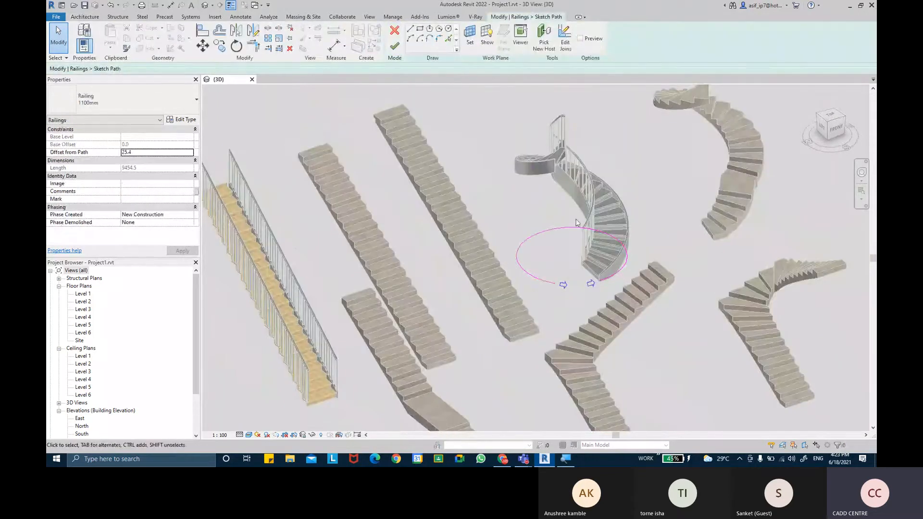
pyautogui.click(555, 285)
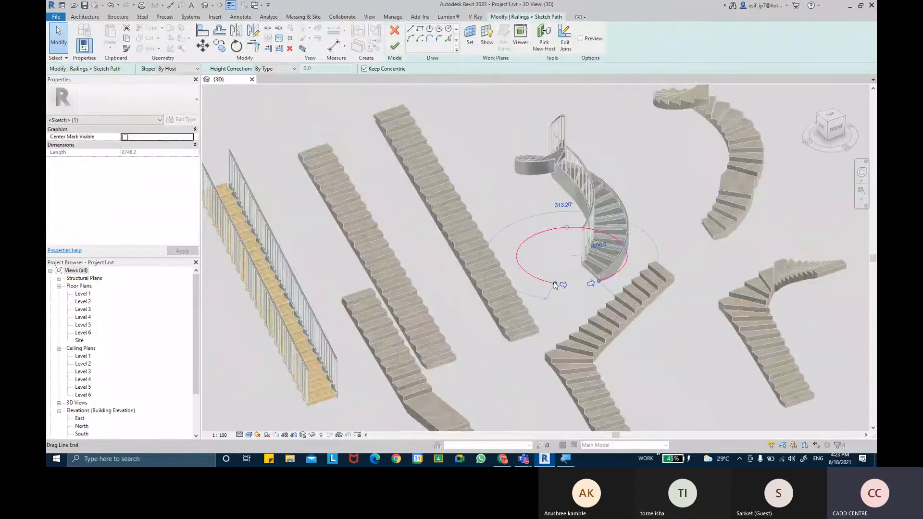
pyautogui.moveTo(555, 285)
pyautogui.mouseDown()
pyautogui.moveTo(532, 276)
pyautogui.moveTo(535, 219)
pyautogui.mouseUp()
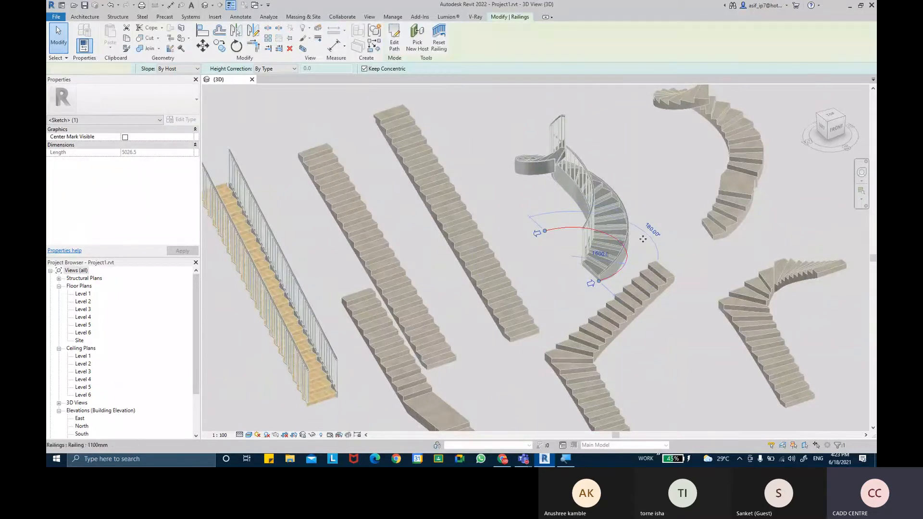
# Step: Examine the shortened outer railing on the spiral stair from several sides
pyautogui.keyDown('shift'); pyautogui.moveTo(656, 173); pyautogui.dragTo(865, 226, button='middle'); pyautogui.keyUp('shift')
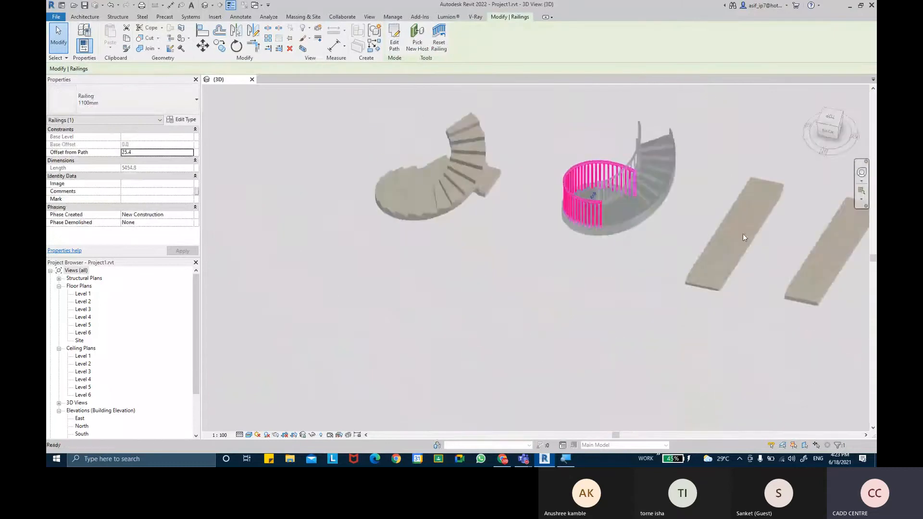
pyautogui.scroll(2, 631, 210)
pyautogui.keyDown('shift'); pyautogui.moveTo(678, 105); pyautogui.dragTo(759, 247, button='middle'); pyautogui.keyUp('shift')
pyautogui.scroll(3, 608, 202)
pyautogui.keyDown('shift'); pyautogui.moveTo(629, 205); pyautogui.dragTo(544, 227, button='middle'); pyautogui.keyUp('shift')
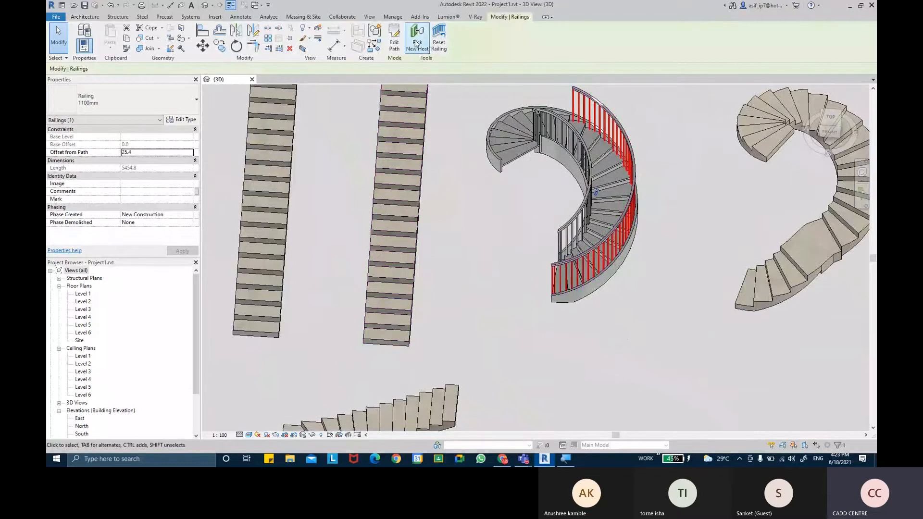
pyautogui.keyDown('shift'); pyautogui.moveTo(614, 121); pyautogui.dragTo(661, 185, button='middle'); pyautogui.keyUp('shift')
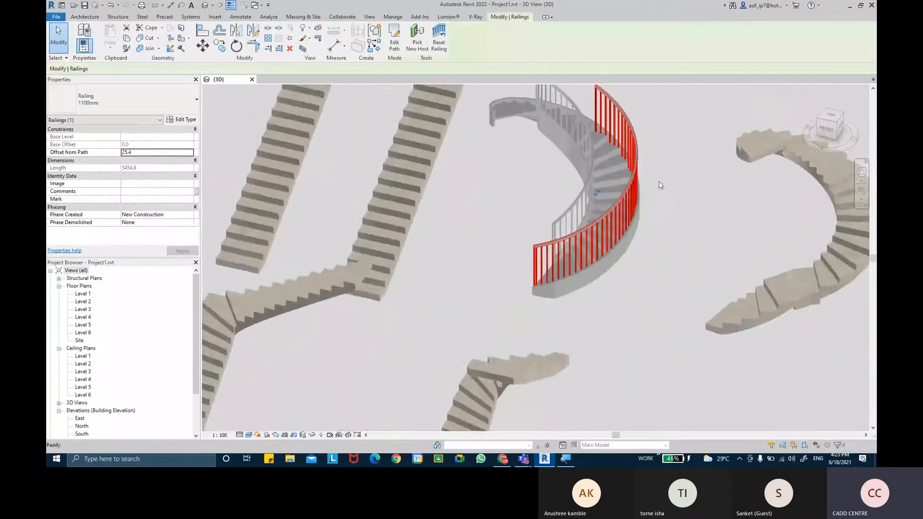
pyautogui.scroll(-2, 660, 185)
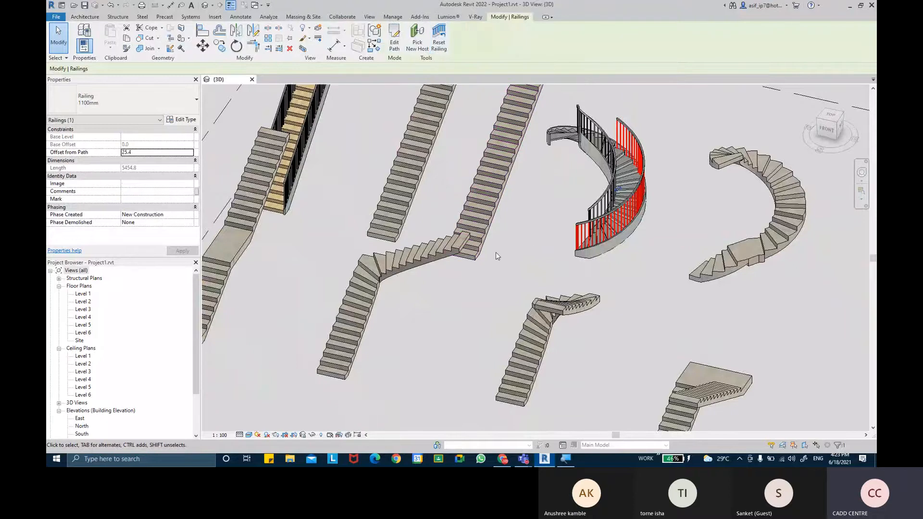
# Step: Select the upright railing on the wooden assembled stair and collapse its property groups, leaving only Constraints expanded for review
pyautogui.scroll(-2, 496, 252)
pyautogui.keyDown('shift'); pyautogui.moveTo(366, 241); pyautogui.dragTo(499, 199, button='middle'); pyautogui.keyUp('shift')
pyautogui.scroll(6, 449, 245)
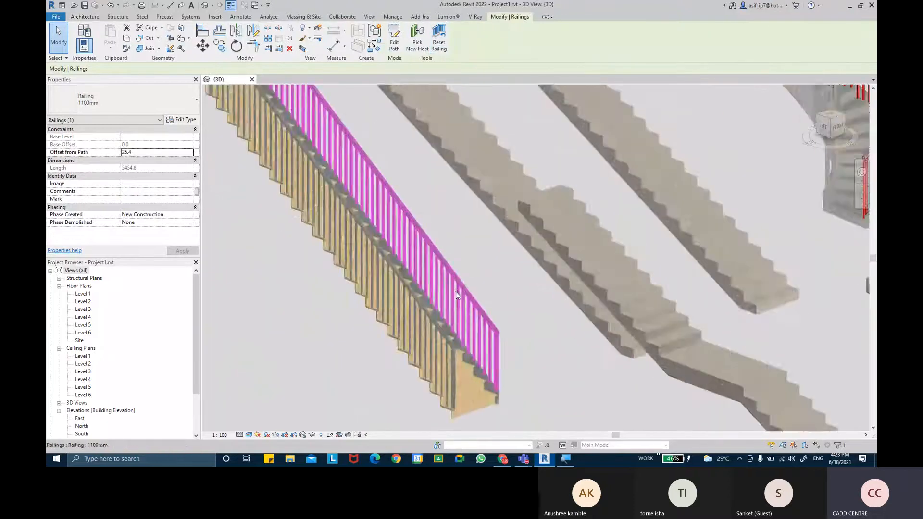
pyautogui.click(457, 291)
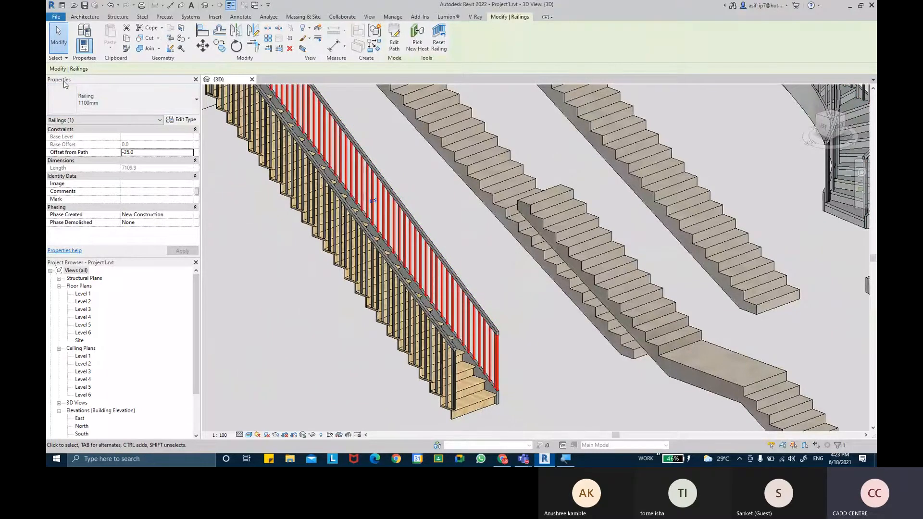
pyautogui.click(68, 130)
pyautogui.click(68, 138)
pyautogui.click(66, 145)
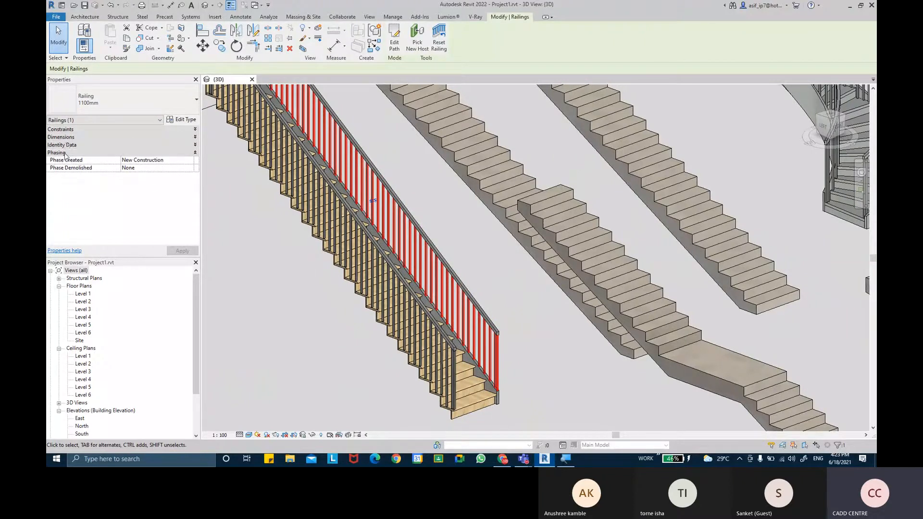
pyautogui.click(65, 154)
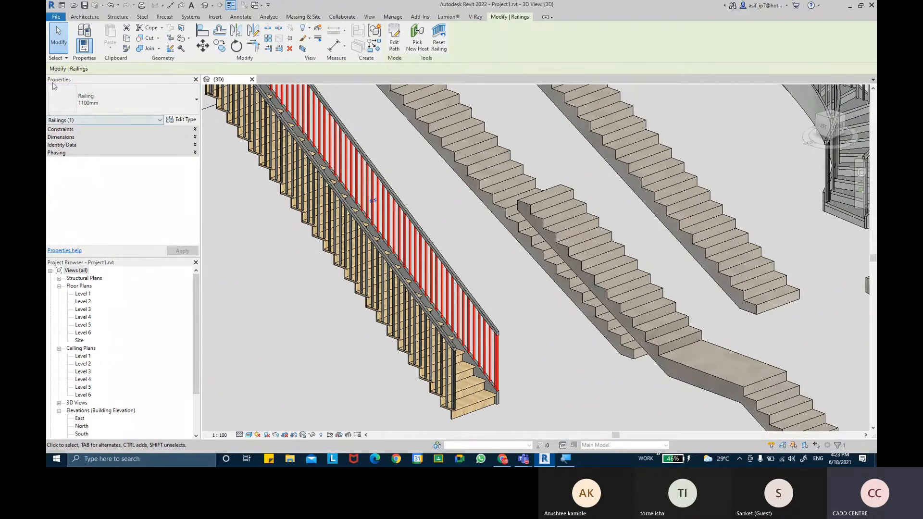
pyautogui.click(61, 130)
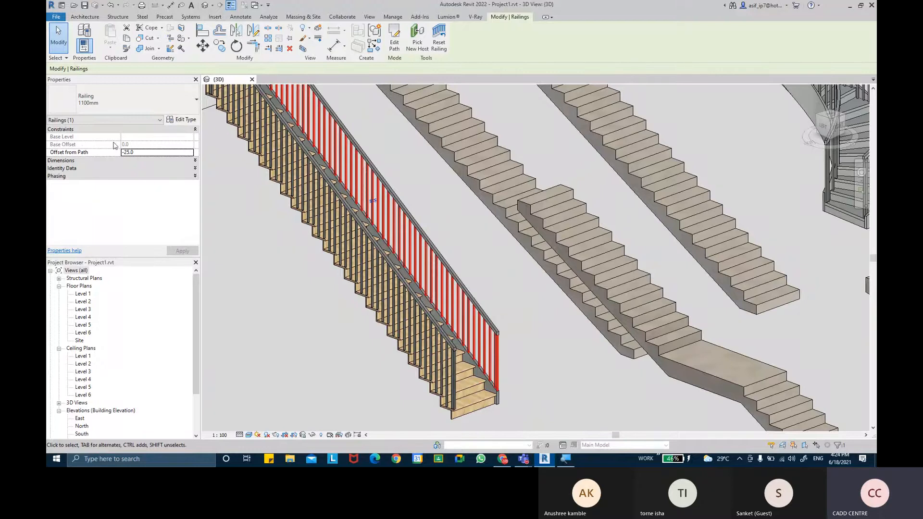
# Step: Clear the railing selection and open the Level 1 floor plan
pyautogui.click(275, 288)
pyautogui.scroll(-4, 275, 288)
pyautogui.click(576, 191)
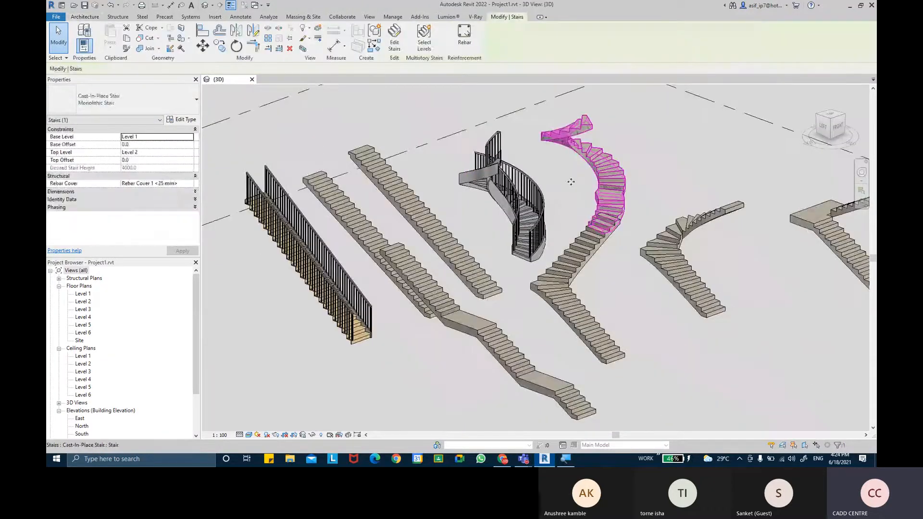
pyautogui.click(571, 182)
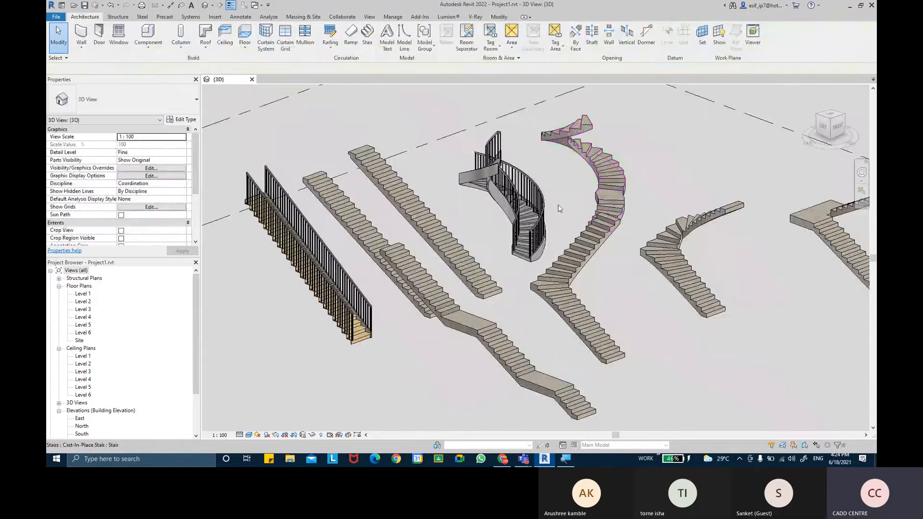
pyautogui.doubleClick(85, 294)
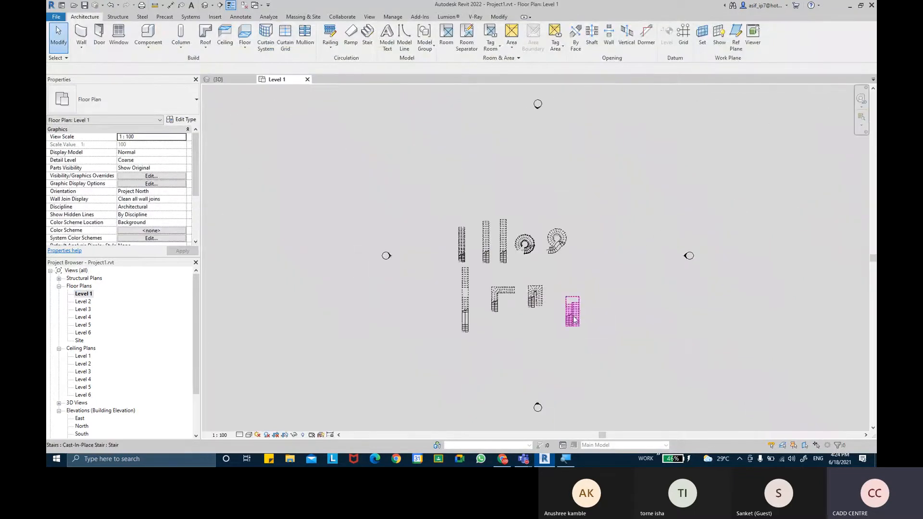
pyautogui.scroll(2, 516, 344)
# Step: Sketch a five-segment railing path with a square notch below the stairs, first segment about 2700 mm, notch about 1600 mm deep, and finish it
pyautogui.click(331, 52)
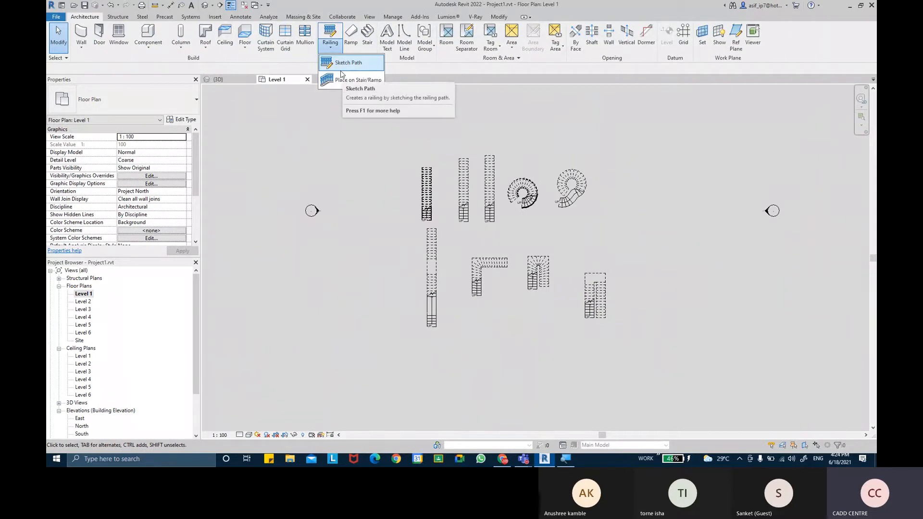
pyautogui.click(341, 67)
pyautogui.scroll(3, 462, 369)
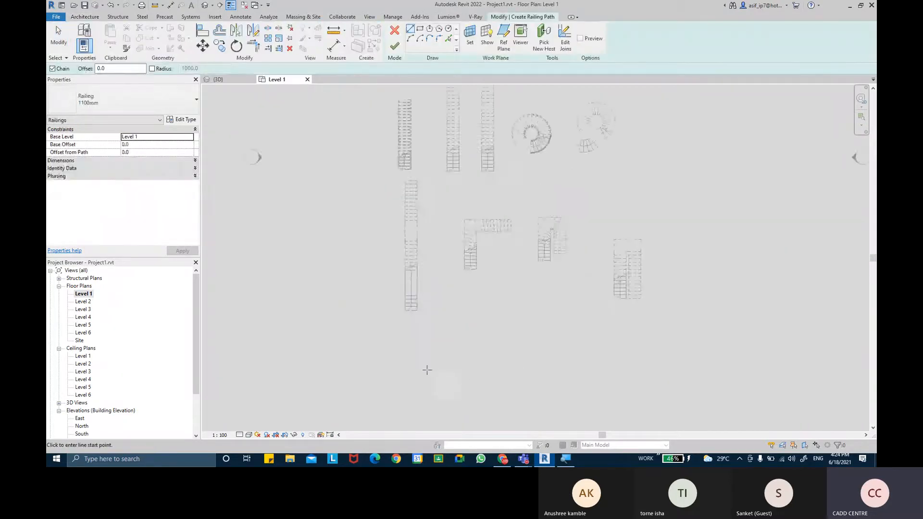
pyautogui.click(399, 355)
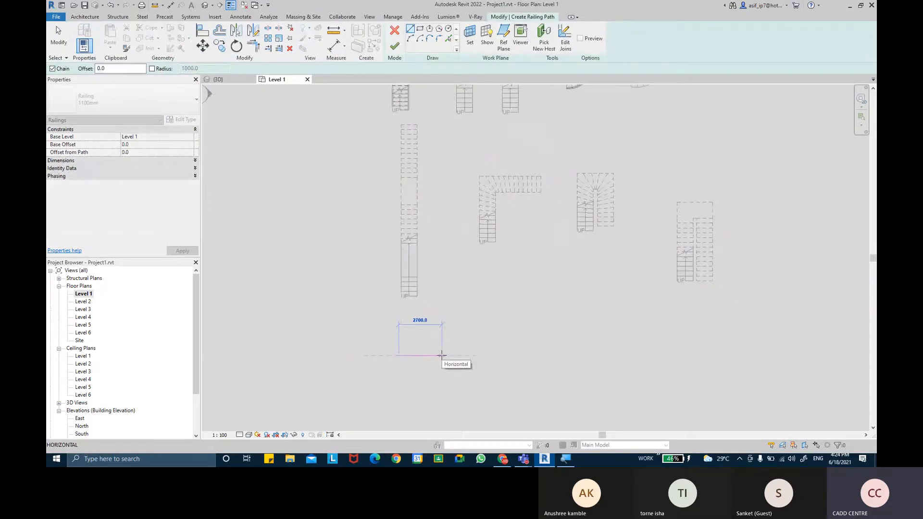
pyautogui.click(441, 355)
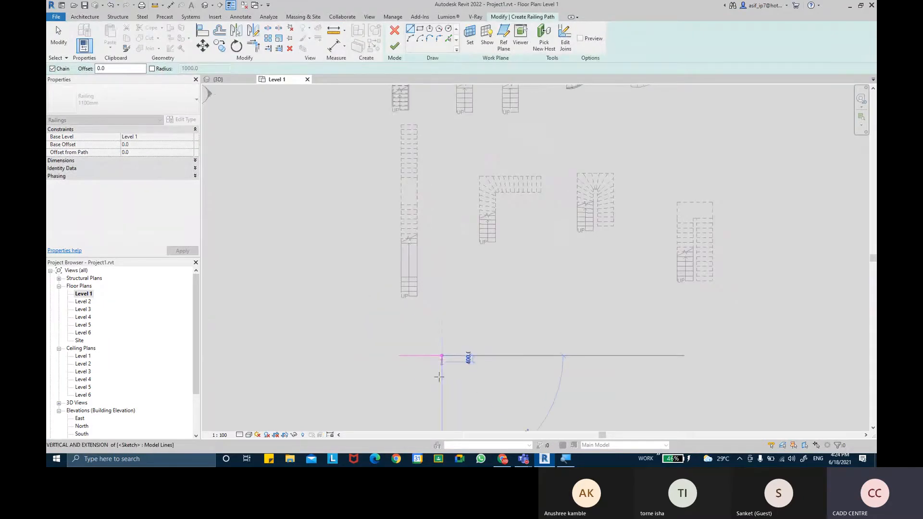
pyautogui.click(442, 382)
pyautogui.click(480, 381)
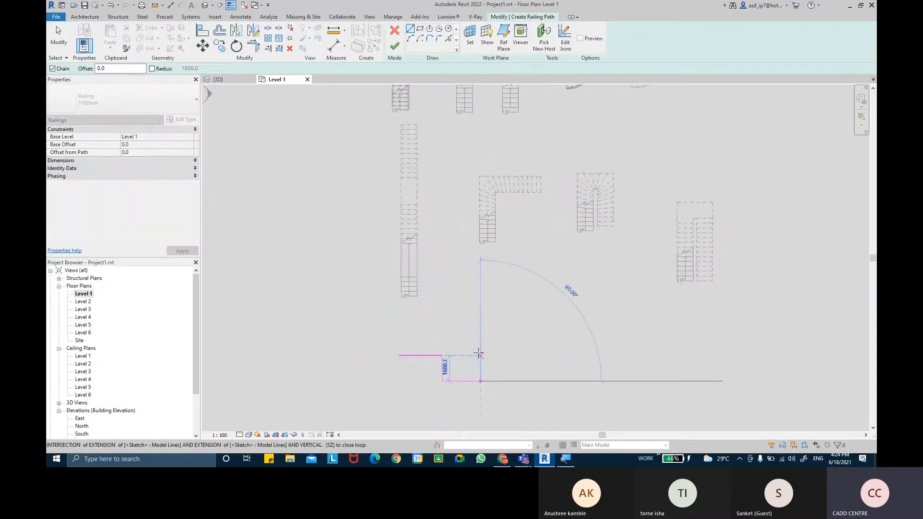
pyautogui.click(480, 355)
pyautogui.click(520, 355)
pyautogui.press('Escape')
pyautogui.press('Escape')
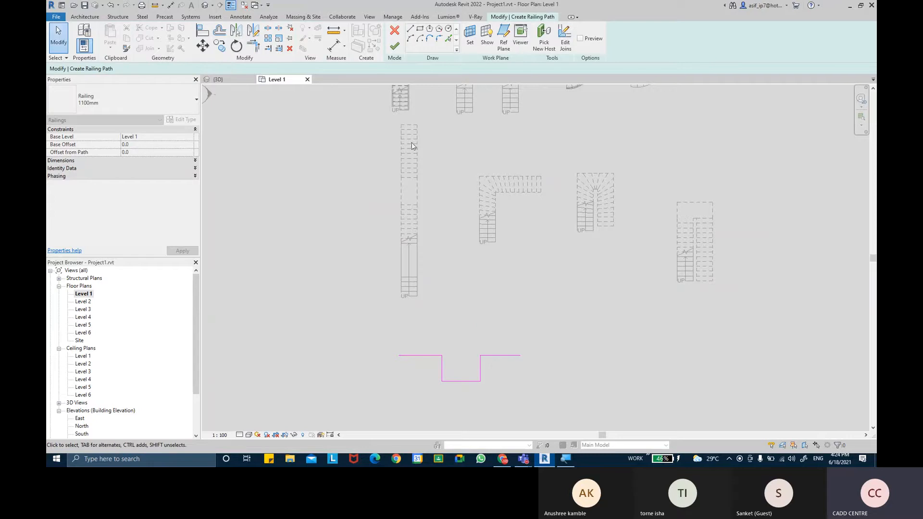
pyautogui.click(402, 49)
pyautogui.click(578, 359)
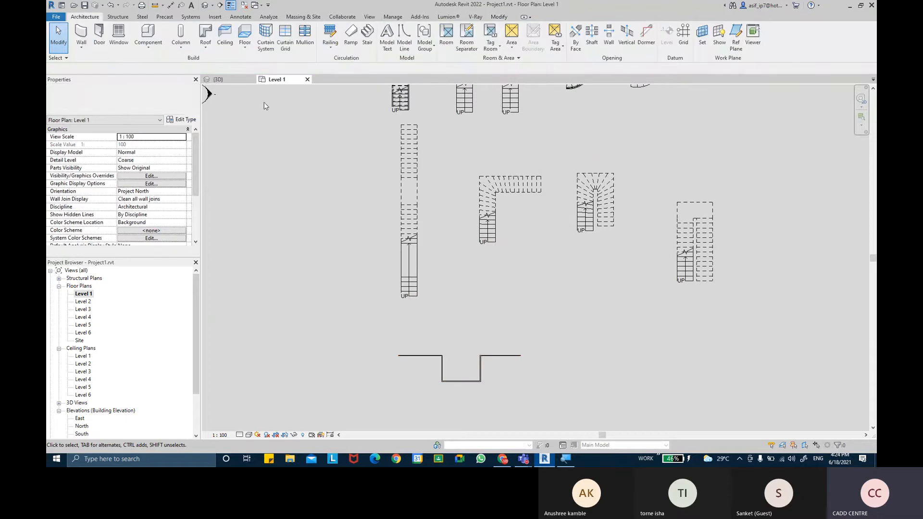
# Step: Examine the new sketched railing in the 3D view and compare its constraints with those of the wooden stair's railing
pyautogui.click(218, 79)
pyautogui.scroll(-3, 704, 405)
pyautogui.scroll(-2, 704, 405)
pyautogui.scroll(-2, 736, 413)
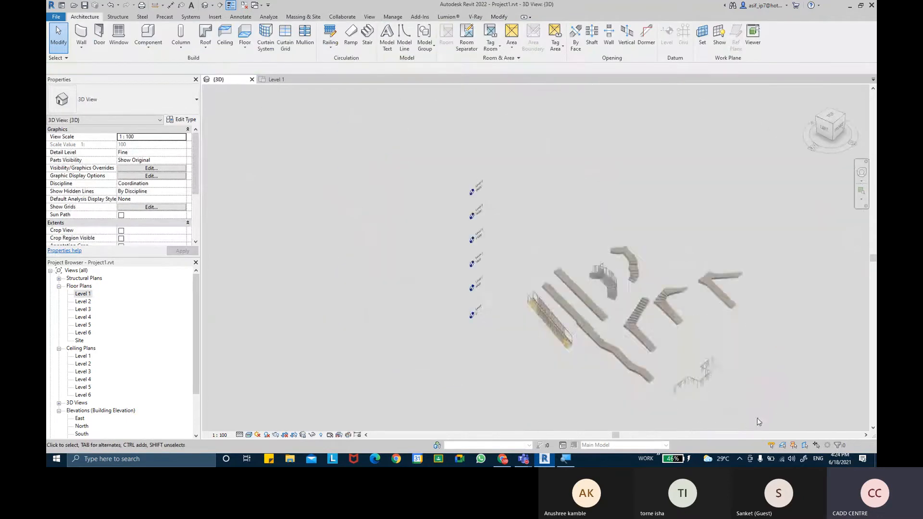
pyautogui.scroll(5, 692, 404)
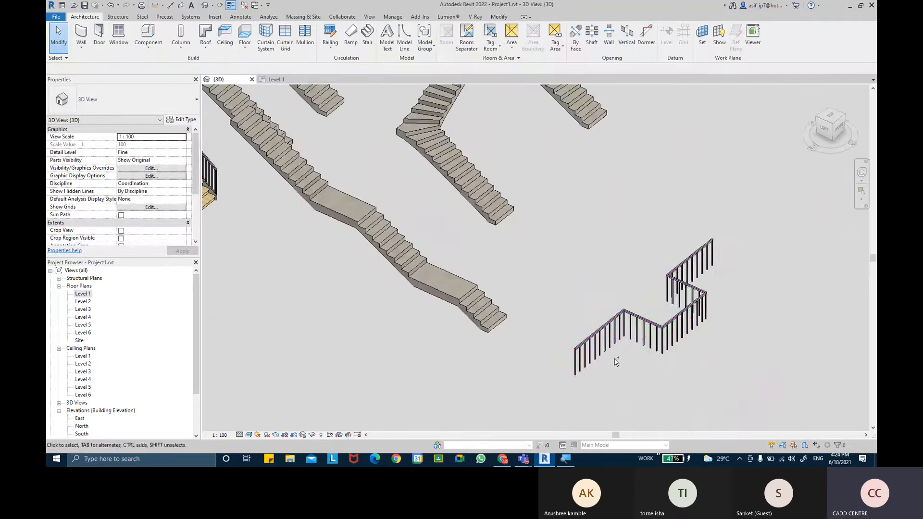
pyautogui.click(617, 333)
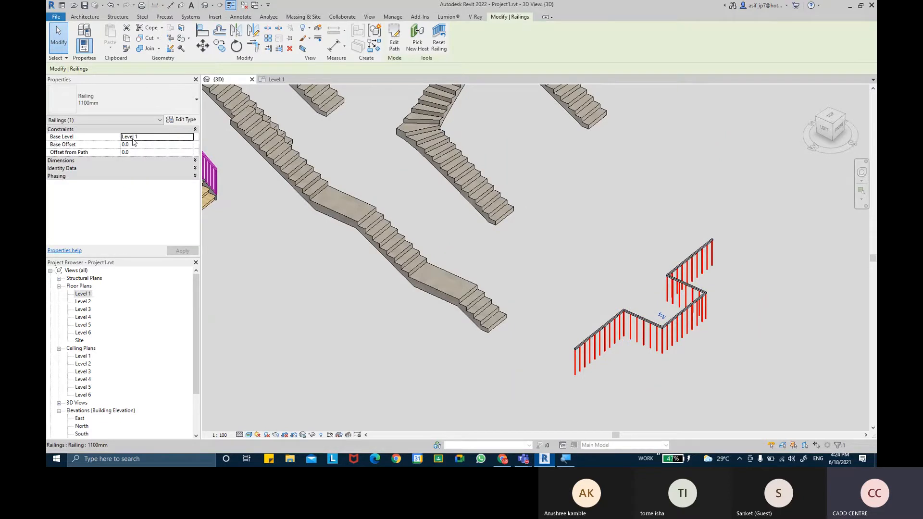
pyautogui.scroll(-3, 295, 243)
pyautogui.scroll(3, 242, 198)
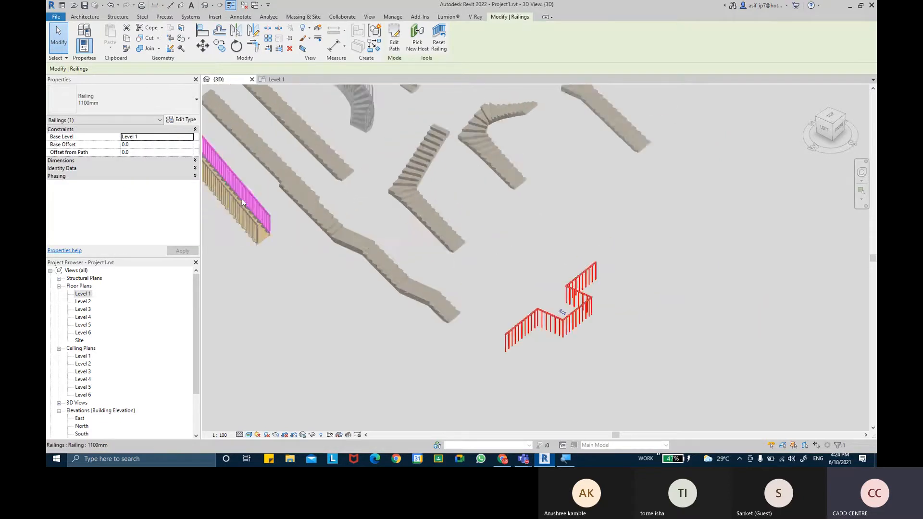
pyautogui.click(255, 199)
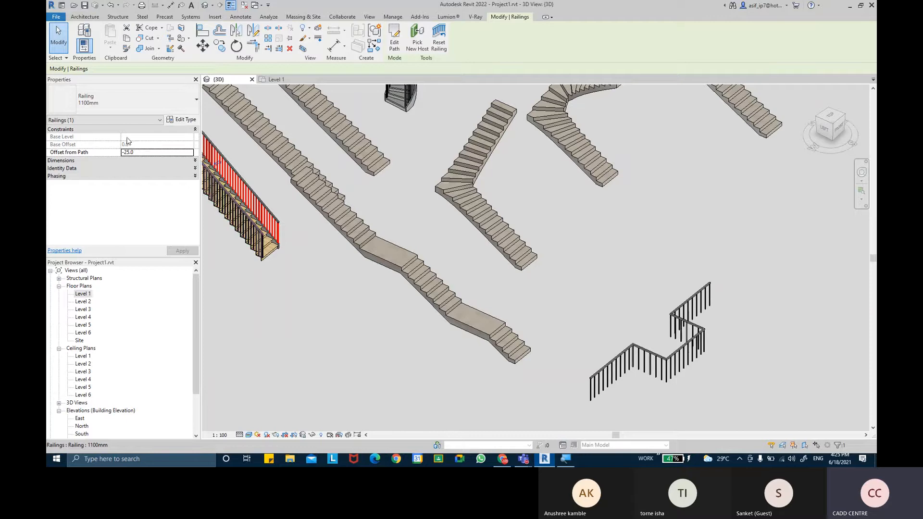
# Step: Select the sketched free-standing railing and set its Base Offset to 20
pyautogui.click(680, 368)
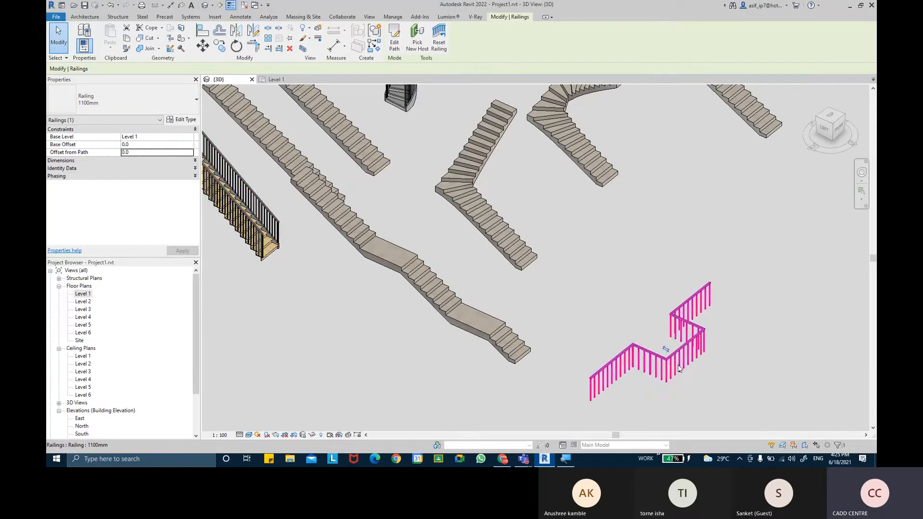
pyautogui.click(138, 145)
pyautogui.write('20.0')
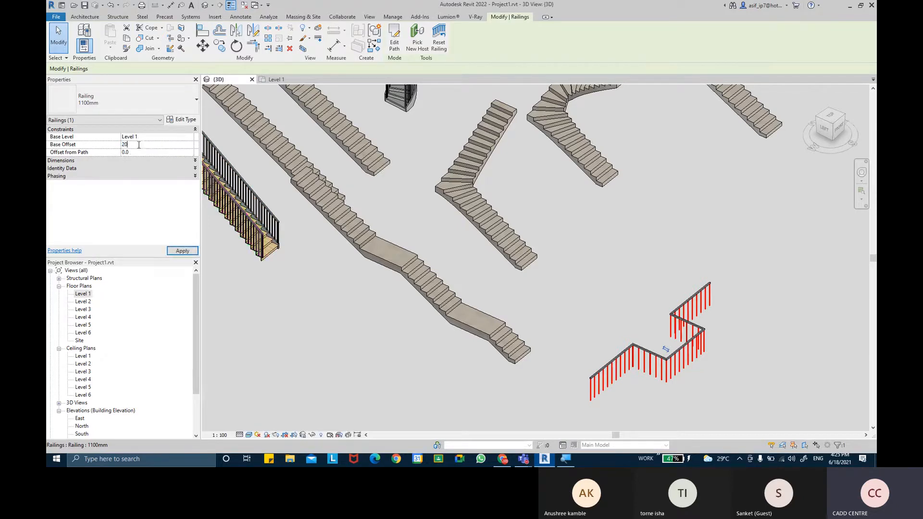
pyautogui.click(184, 251)
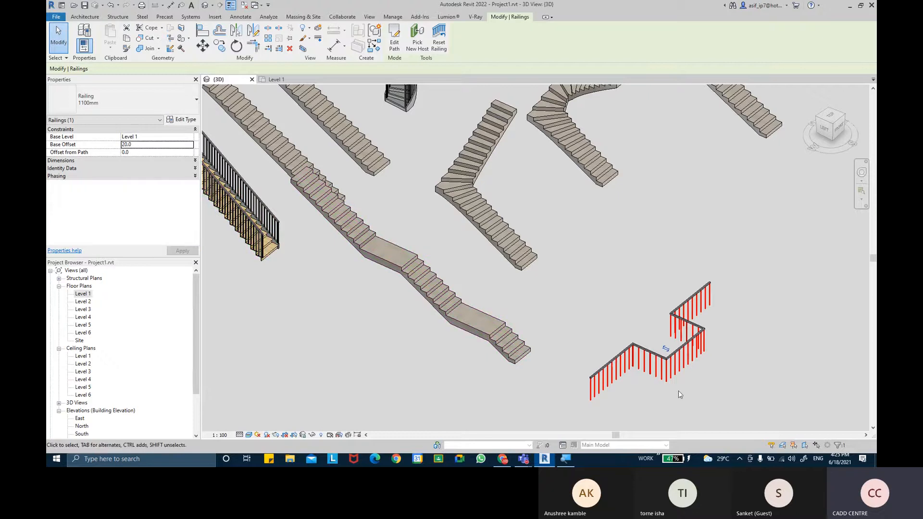
# Step: Open the South elevation and examine the base of the sketched railing against the Level 1 line
pyautogui.scroll(-1, 92, 405)
pyautogui.doubleClick(82, 410)
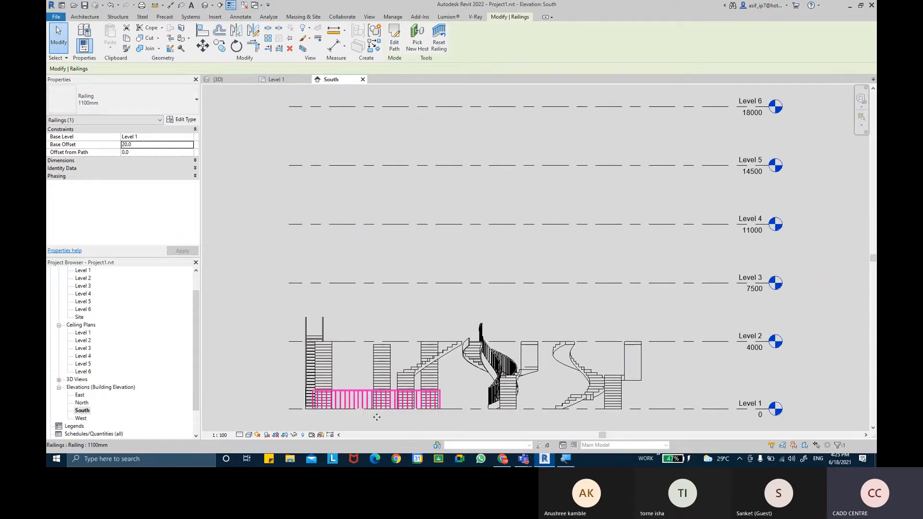
pyautogui.scroll(8, 377, 417)
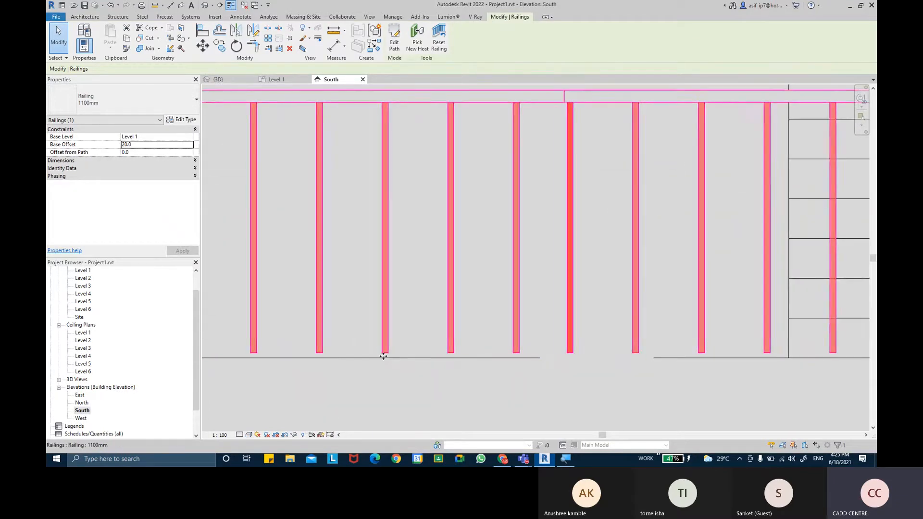
pyautogui.scroll(3, 385, 364)
pyautogui.press('Escape')
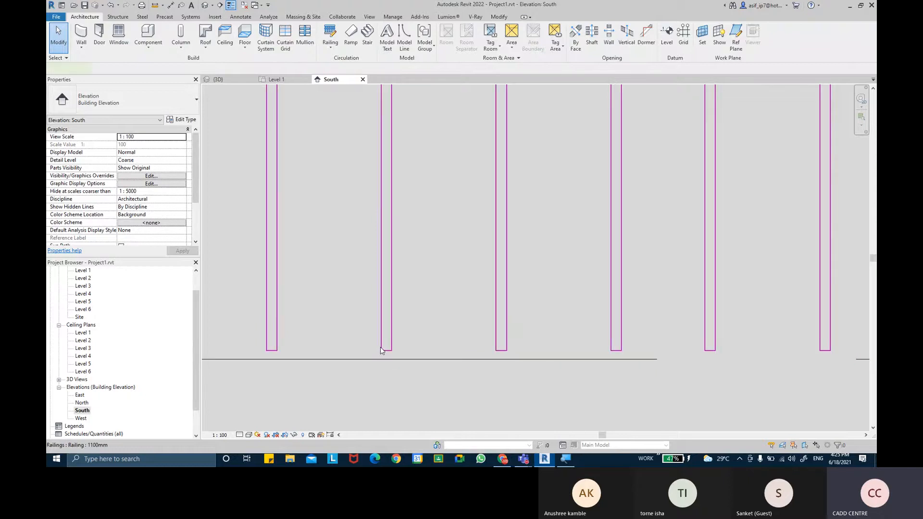
# Step: Set the sketched railing's Base Offset to 100 and view it in the South elevation
pyautogui.click(380, 348)
pyautogui.click(137, 144)
pyautogui.write('100.0')
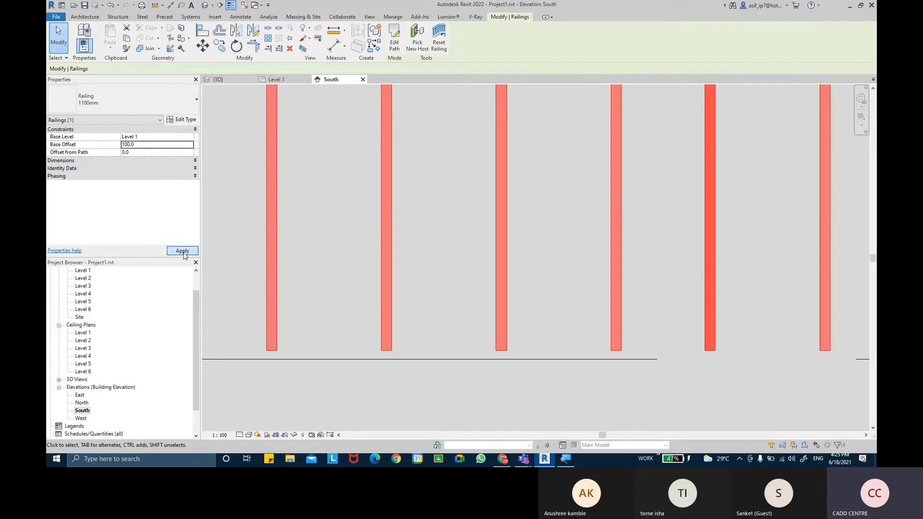
pyautogui.click(183, 251)
pyautogui.scroll(-4, 371, 246)
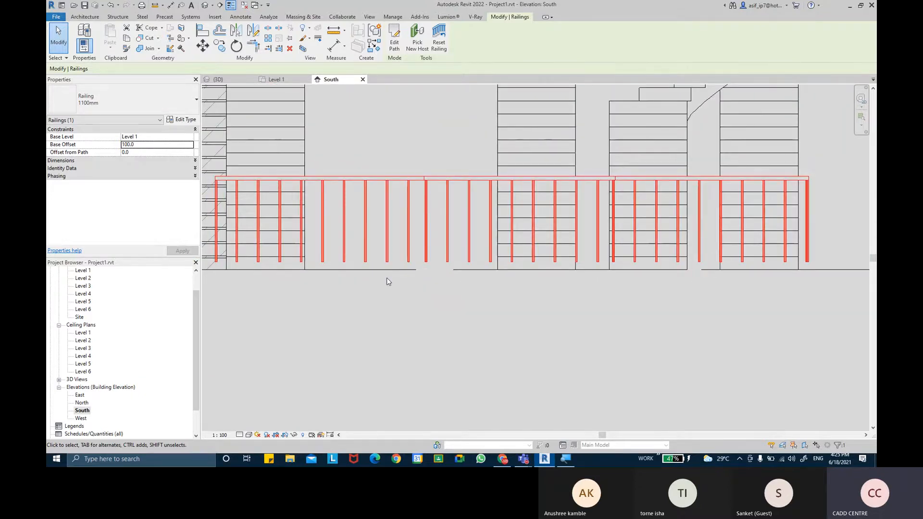
# Step: Set the sketched railing's Base Offset back to 0
pyautogui.doubleClick(149, 148)
pyautogui.write('0')
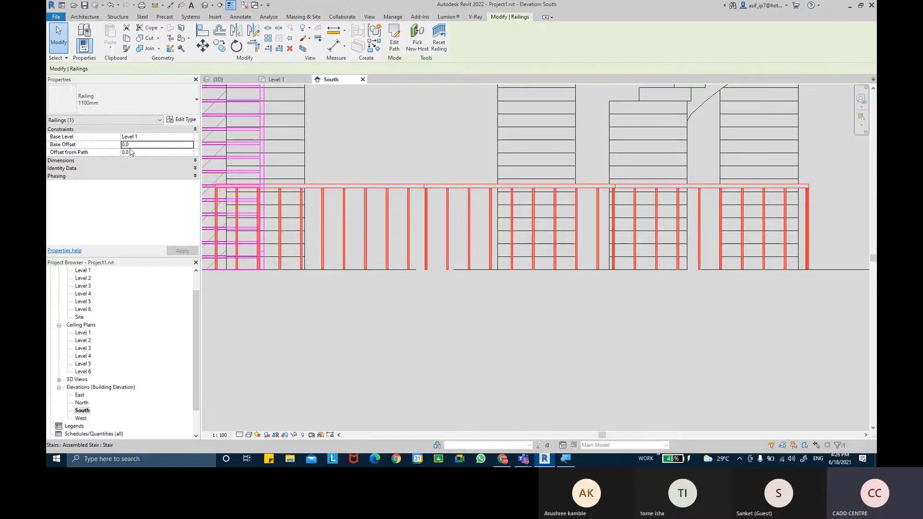
pyautogui.scroll(-3, 330, 167)
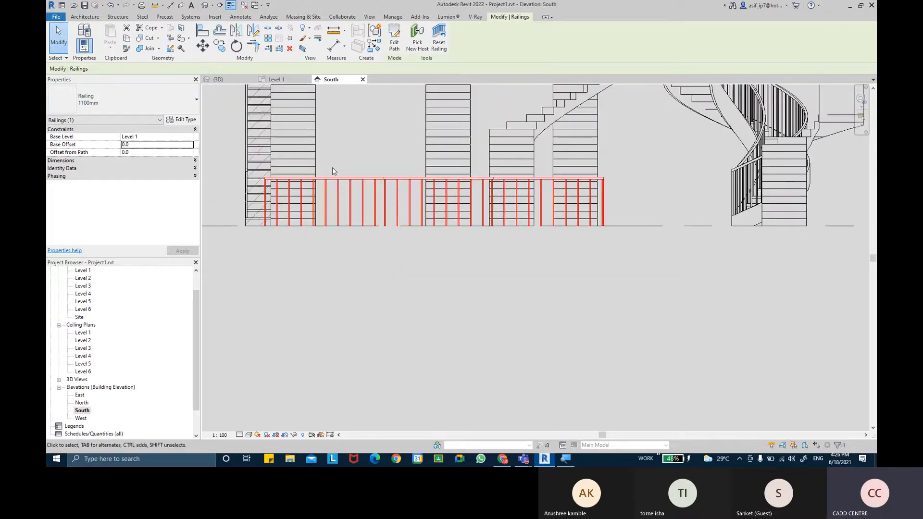
# Step: In the 3D view, select the railing at the wooden stair's lowest tread and set its Offset from Path to 0
pyautogui.click(230, 80)
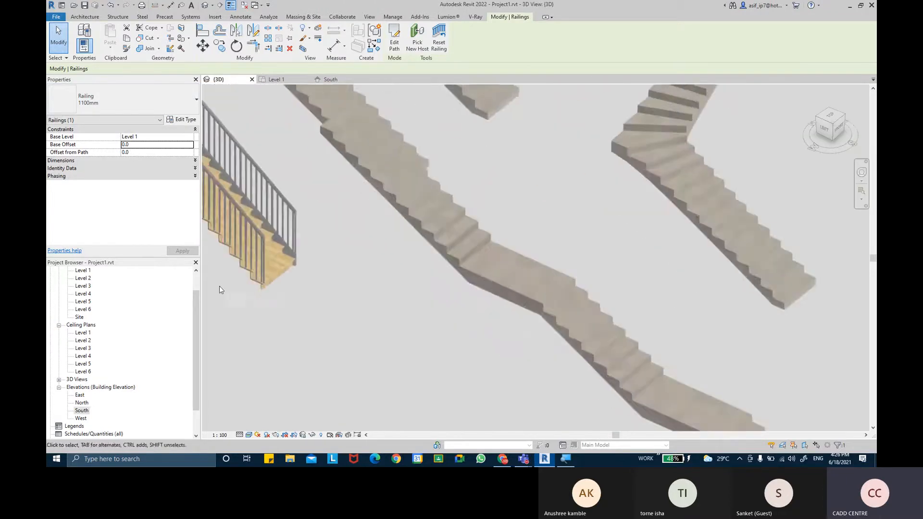
pyautogui.scroll(6, 279, 260)
pyautogui.scroll(3, 279, 261)
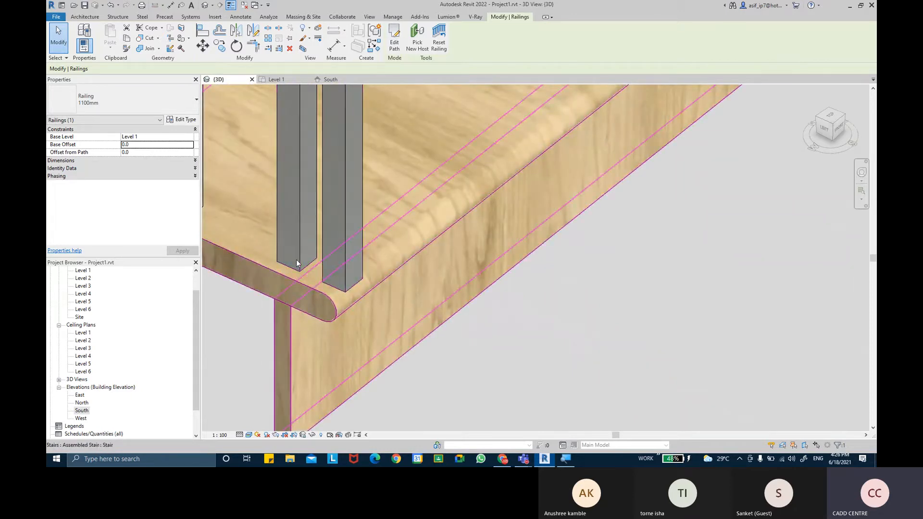
pyautogui.click(296, 260)
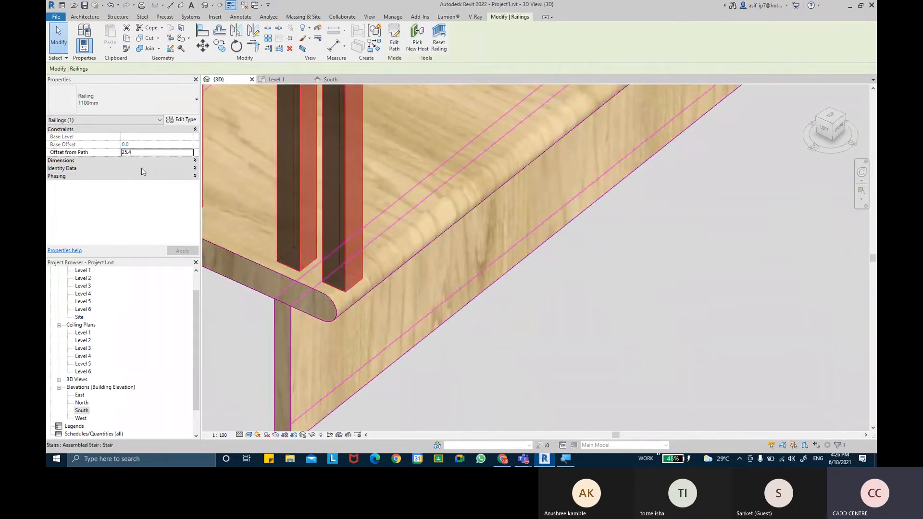
pyautogui.click(139, 153)
pyautogui.write('0')
pyautogui.click(187, 251)
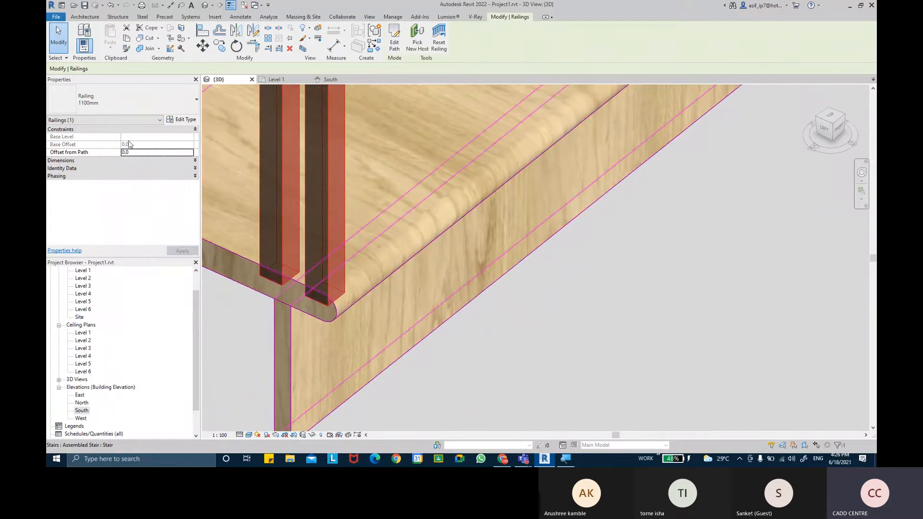
# Step: Set the Offset from Path of the railing on the wooden stair's left side to 50
pyautogui.write('50.0')
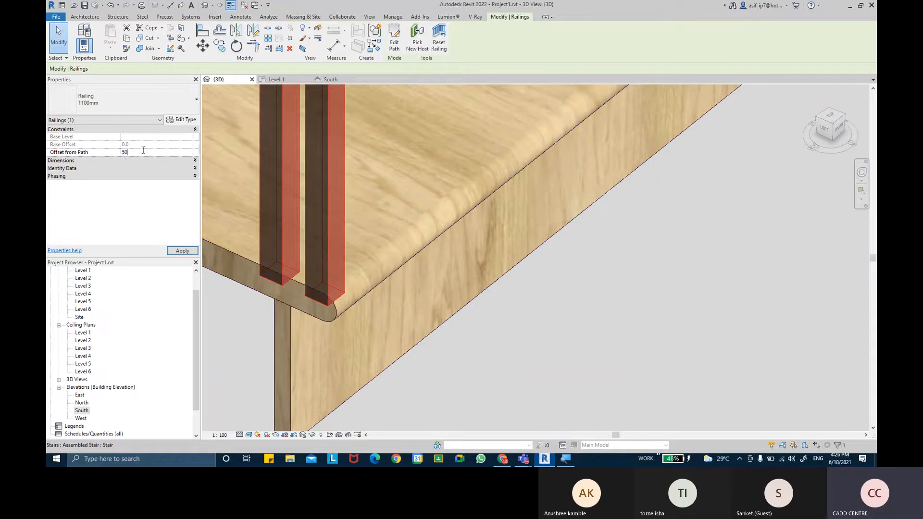
pyautogui.click(182, 251)
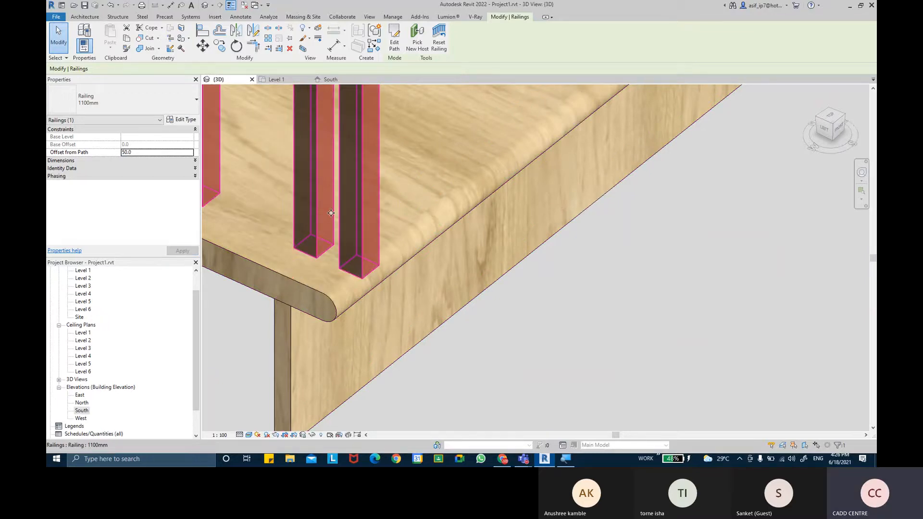
pyautogui.scroll(-5, 331, 213)
pyautogui.keyDown('shift'); pyautogui.moveTo(435, 243); pyautogui.dragTo(288, 239, button='middle'); pyautogui.keyUp('shift')
pyautogui.scroll(1, 276, 233)
# Step: Increase the same left-side railing's Offset from Path to 100 and apply it
pyautogui.click(148, 152)
pyautogui.write('100')
pyautogui.press('Return')
pyautogui.click(182, 251)
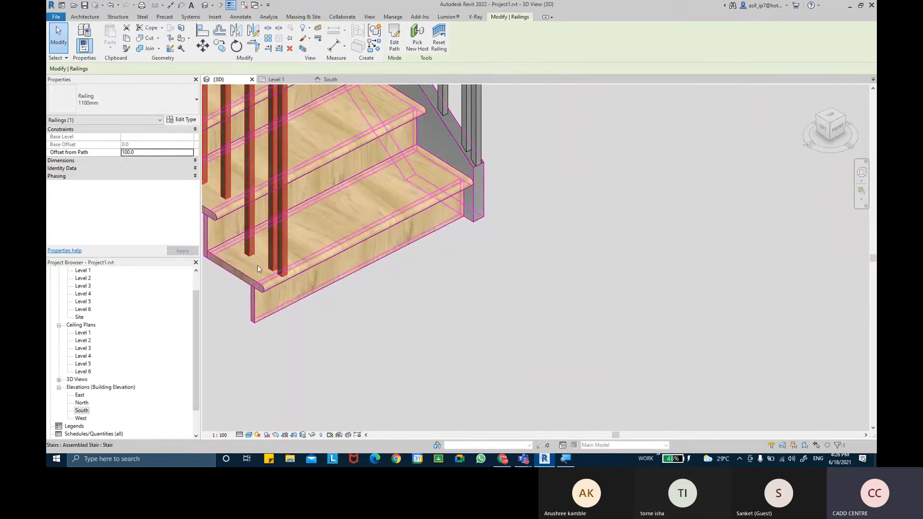
# Step: Move the left-side railing further onto the treads by setting its Offset from Path to 150
pyautogui.scroll(-3, 258, 264)
pyautogui.scroll(3, 427, 294)
pyautogui.scroll(-2, 426, 294)
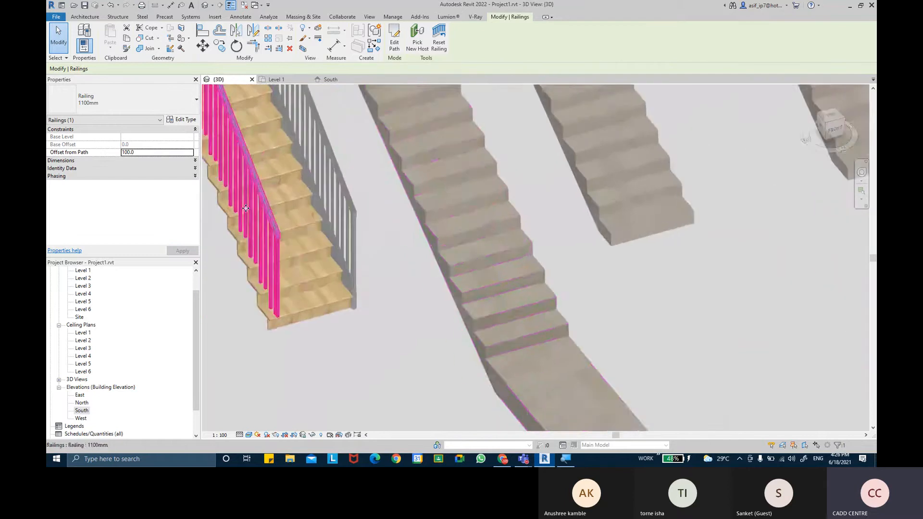
pyautogui.scroll(4, 267, 247)
pyautogui.click(150, 153)
pyautogui.write('150')
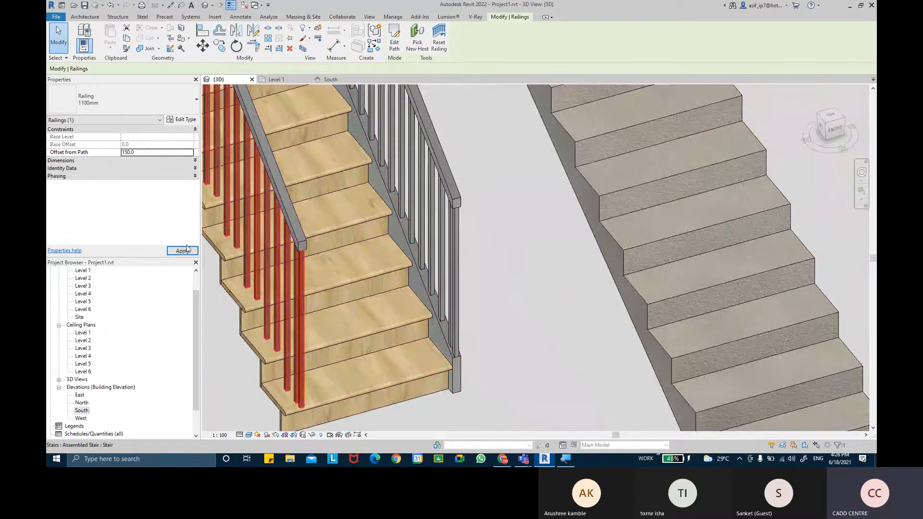
pyautogui.click(187, 252)
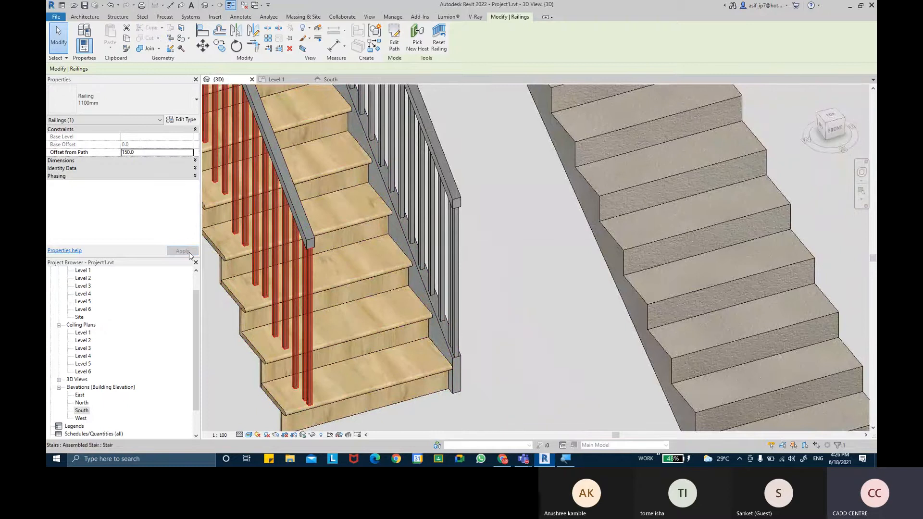
# Step: Select the railing on the wooden stair's right side and set its Offset from Path to 50
pyautogui.click(457, 224)
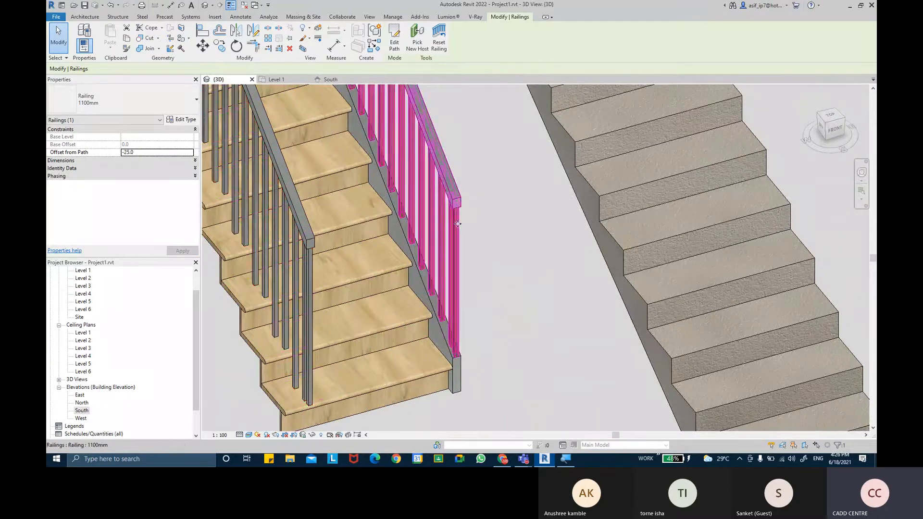
pyautogui.click(140, 153)
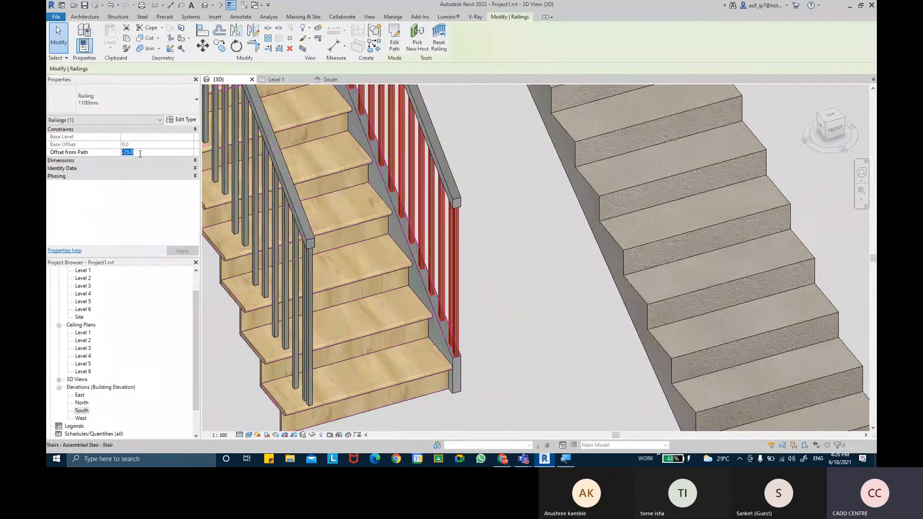
pyautogui.write('50.0')
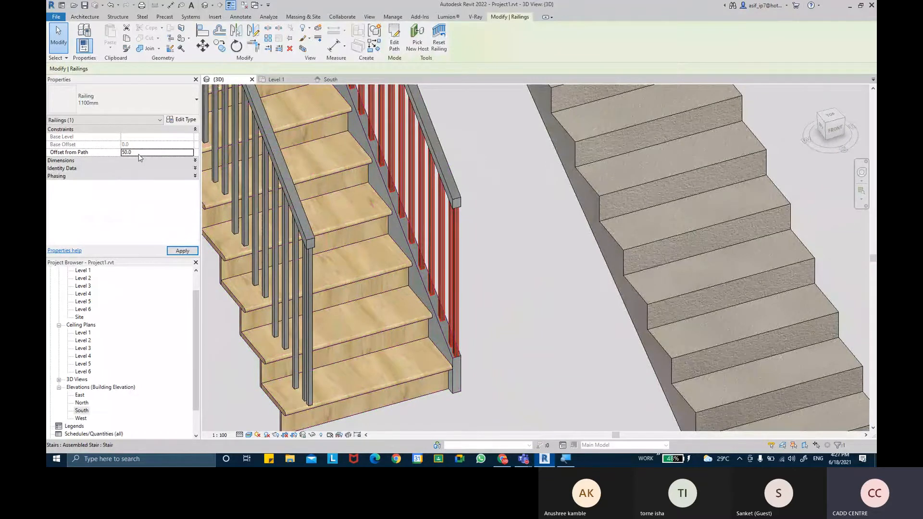
pyautogui.click(182, 251)
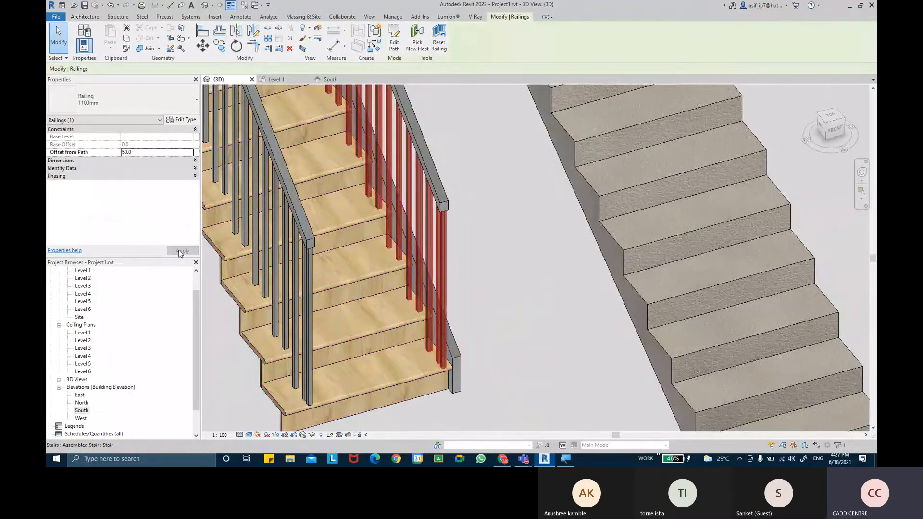
pyautogui.scroll(4, 444, 366)
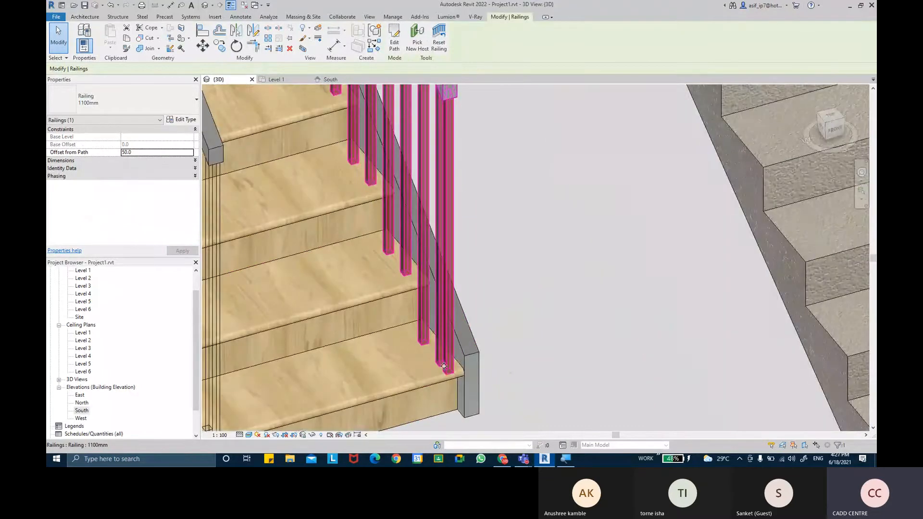
# Step: Set the right-side railing's Offset from Path back to -25
pyautogui.doubleClick(158, 153)
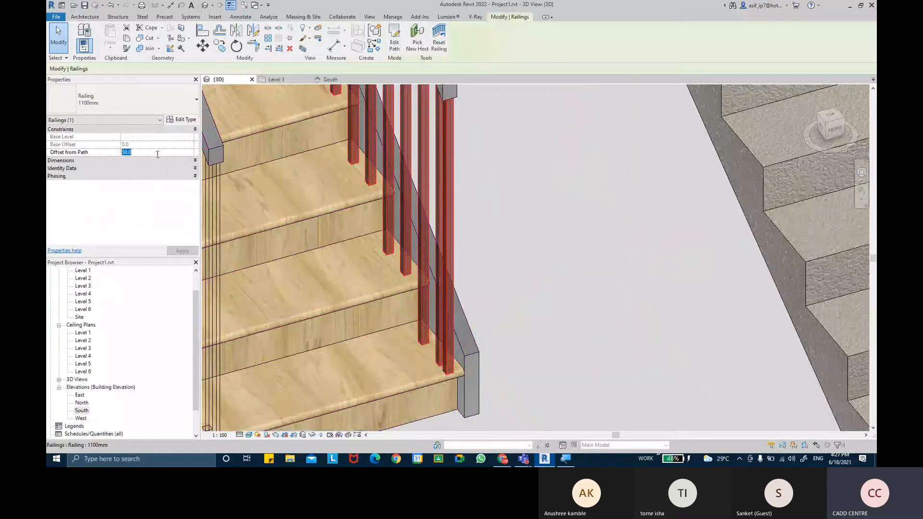
pyautogui.write('-25.0')
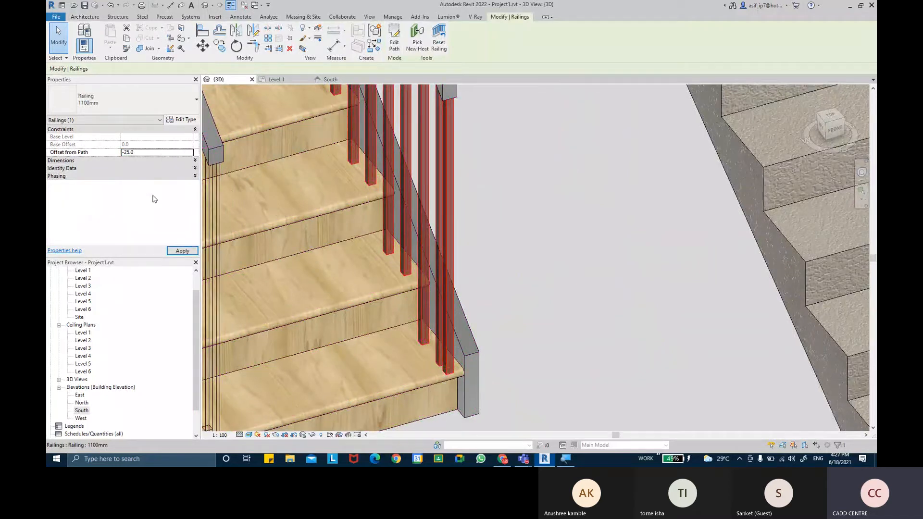
pyautogui.click(182, 251)
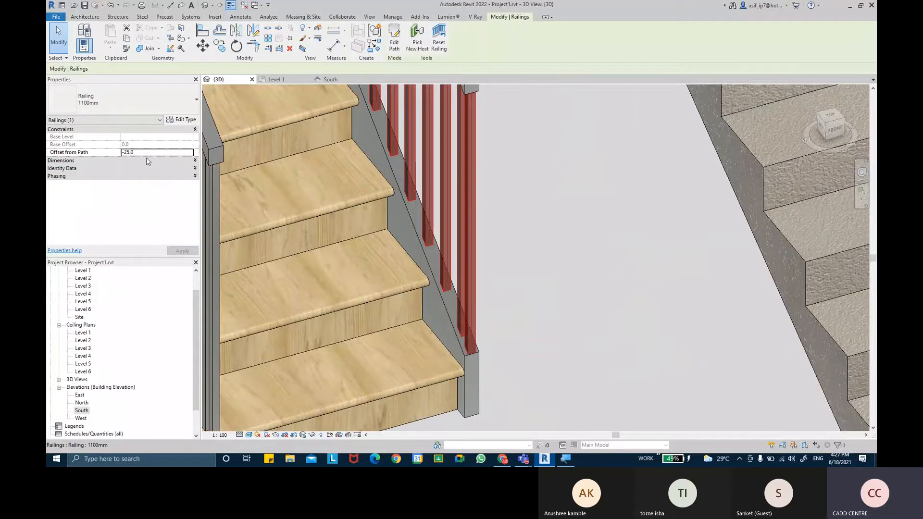
# Step: Set the right-side railing's Offset from Path to -50 and apply it
pyautogui.click(148, 161)
pyautogui.click(148, 153)
pyautogui.write('-50')
pyautogui.press('Return')
pyautogui.click(187, 251)
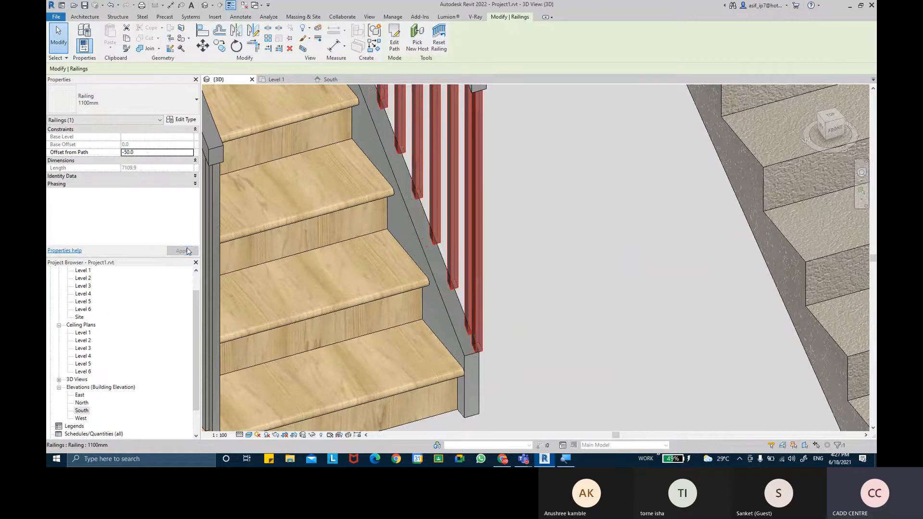
# Step: Set the right-side railing's Offset from Path to -100 and inspect its position beside the stringer
pyautogui.click(138, 151)
pyautogui.write('-100')
pyautogui.press('Return')
pyautogui.click(183, 251)
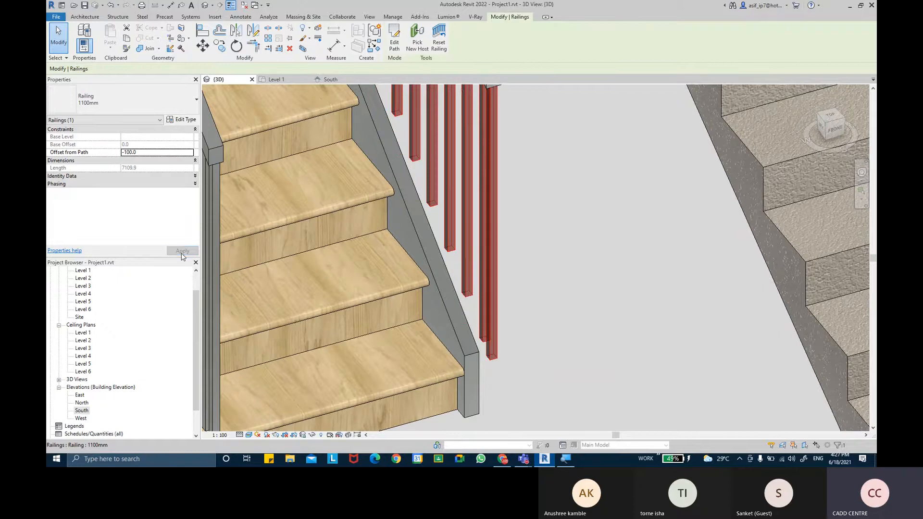
pyautogui.keyDown('shift'); pyautogui.moveTo(296, 235); pyautogui.dragTo(628, 278, button='middle'); pyautogui.keyUp('shift')
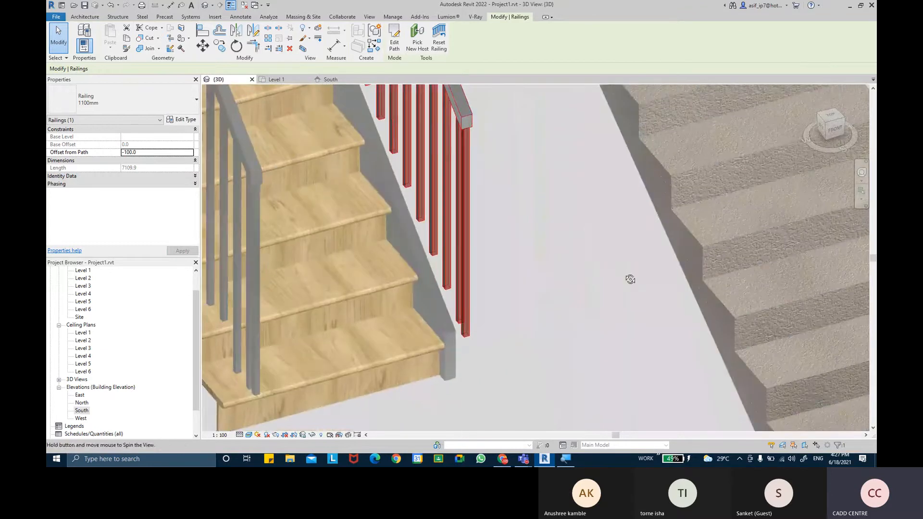
# Step: Return the right-side railing to the stringer with an Offset from Path of -25 and deselect it
pyautogui.click(408, 231)
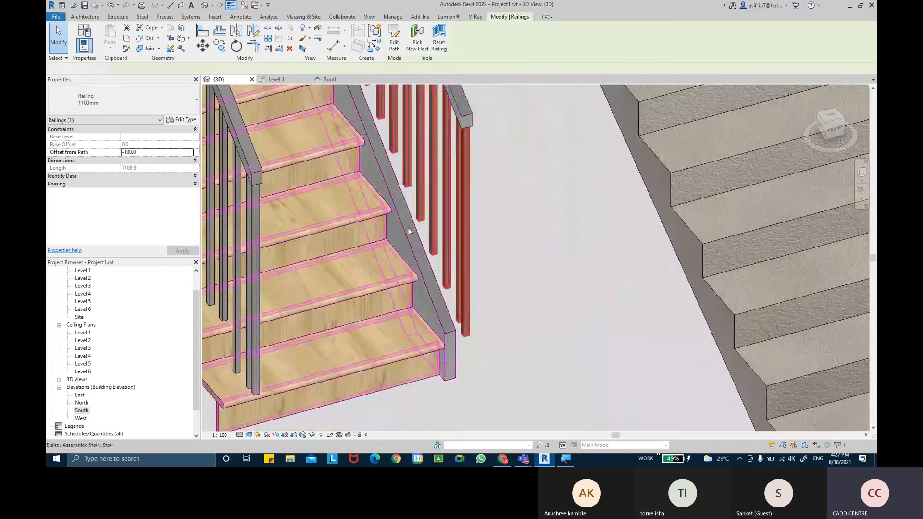
pyautogui.click(488, 206)
pyautogui.click(466, 222)
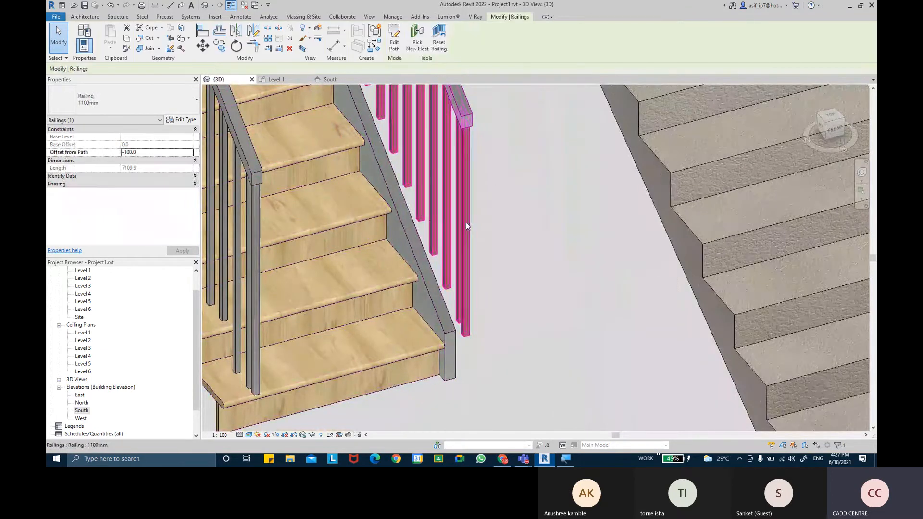
pyautogui.click(151, 153)
pyautogui.write('-25.0')
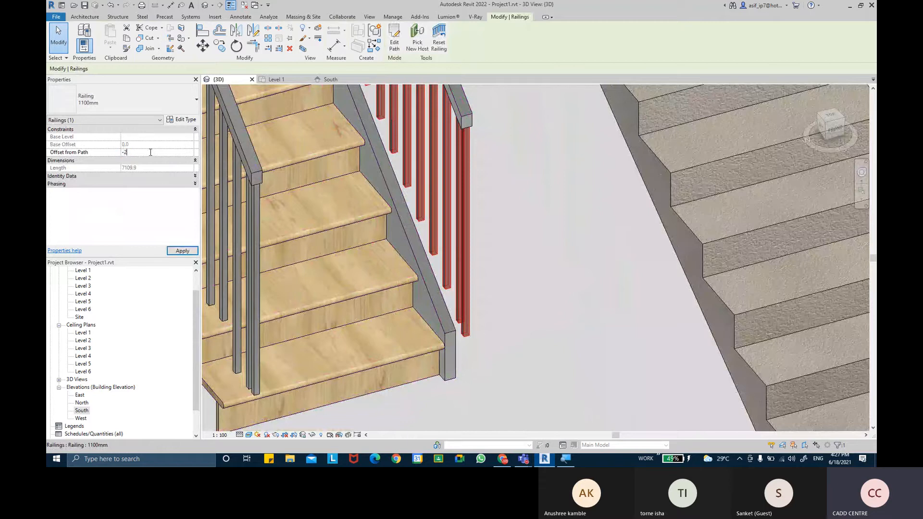
pyautogui.click(186, 251)
pyautogui.click(474, 333)
# Step: Select the railing on the wooden stair's left side and set its Offset from Path to 25
pyautogui.scroll(-3, 255, 302)
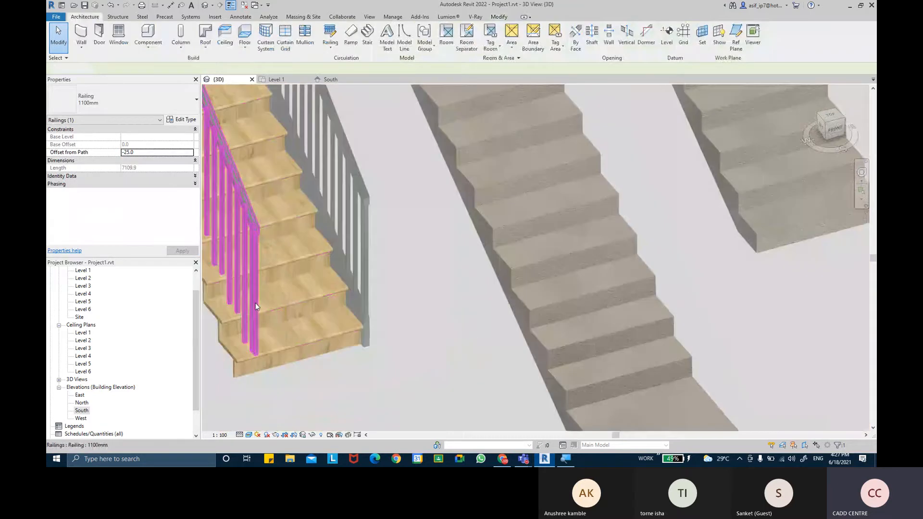
pyautogui.click(256, 302)
pyautogui.click(151, 153)
pyautogui.write('25')
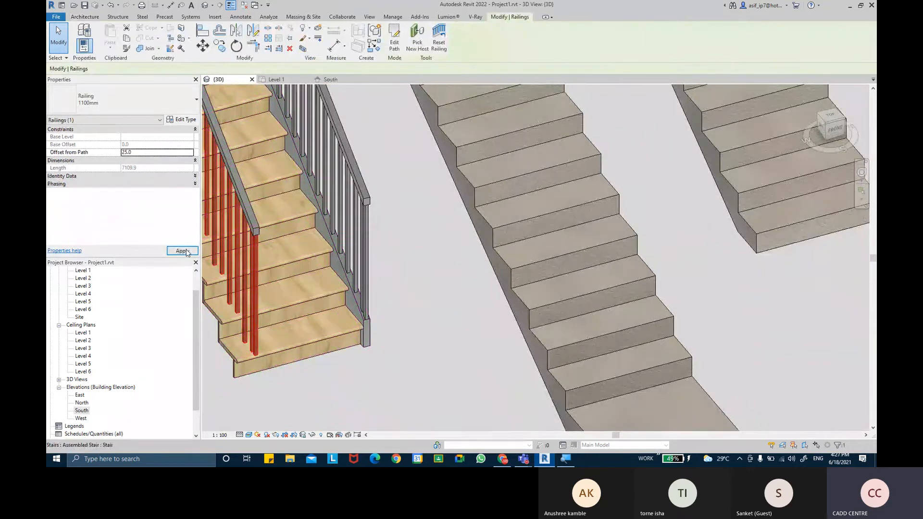
pyautogui.scroll(5, 253, 388)
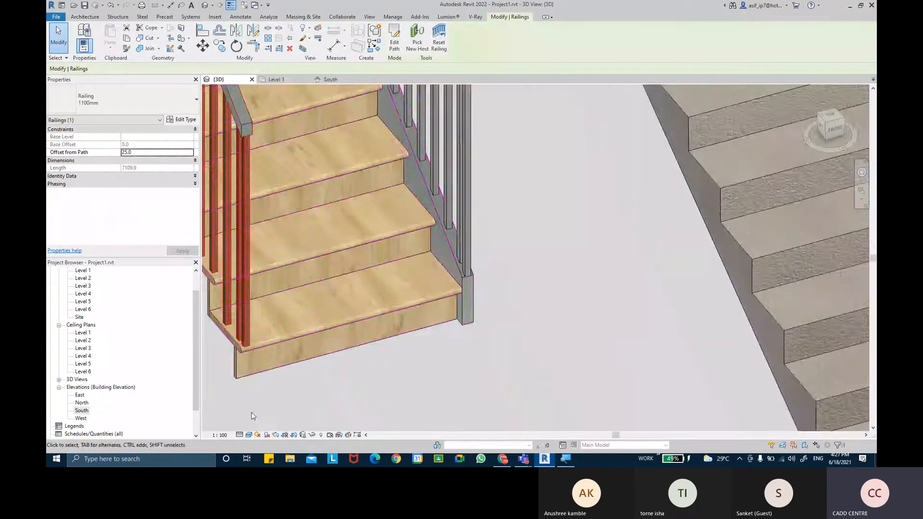
pyautogui.scroll(5, 243, 327)
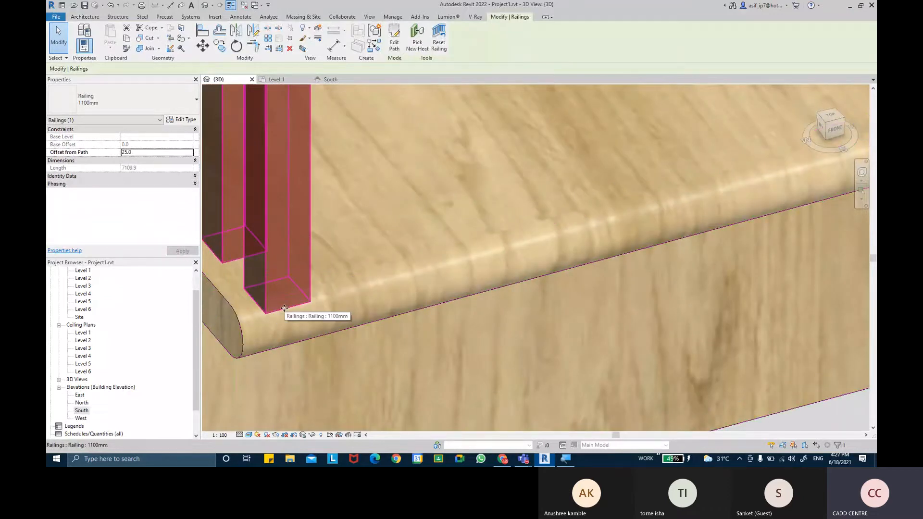
pyautogui.scroll(-3, 288, 301)
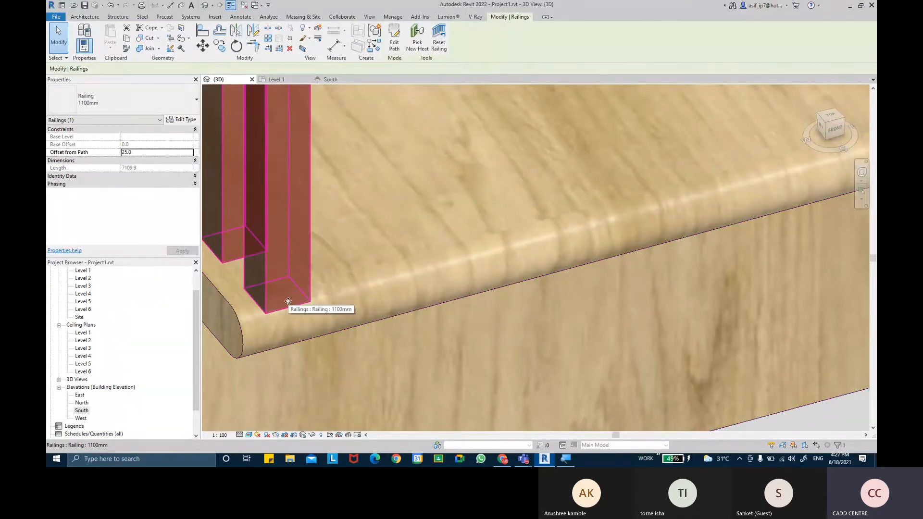
# Step: Reselect the left-side railing at the lowest tread and check its Length under Dimensions
pyautogui.press('Escape')
pyautogui.scroll(-1, 292, 261)
pyautogui.click(294, 238)
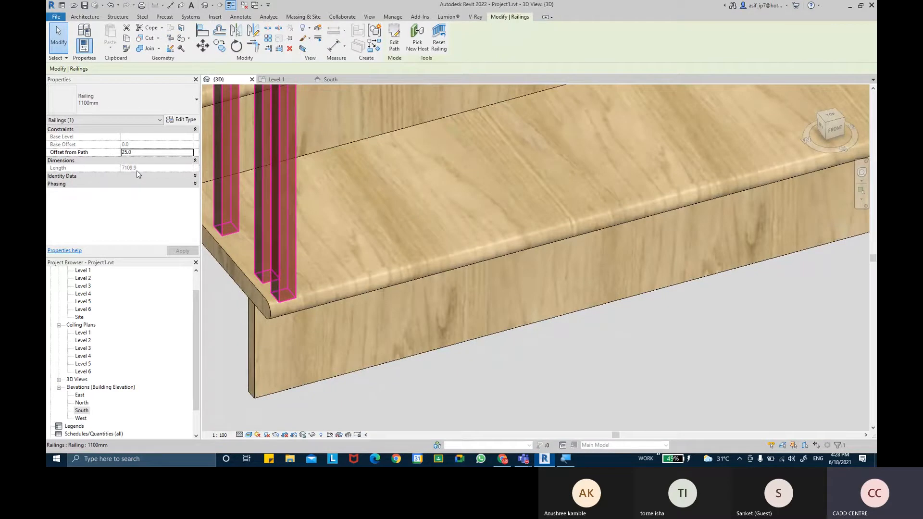
pyautogui.scroll(-5, 416, 190)
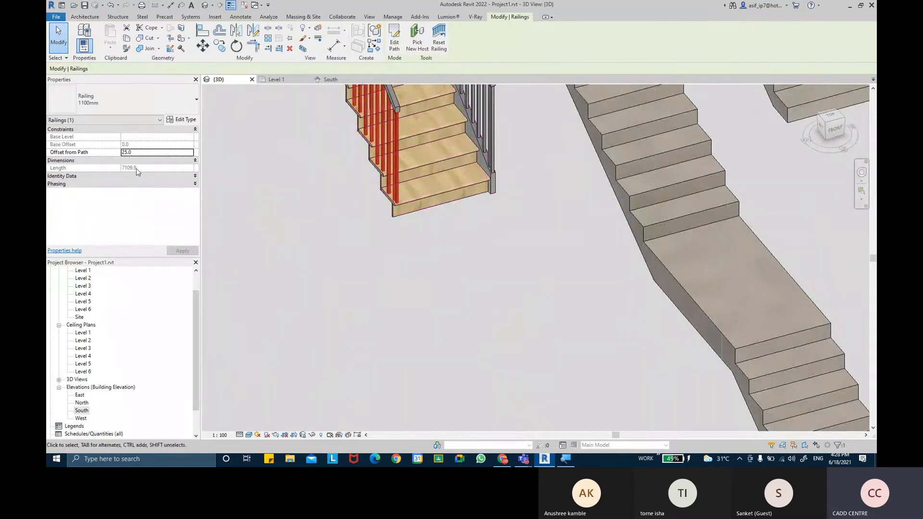
pyautogui.click(158, 172)
# Step: Edit the left-side railing's path, set its sketch line length to 5000, and finish the sketch
pyautogui.click(395, 47)
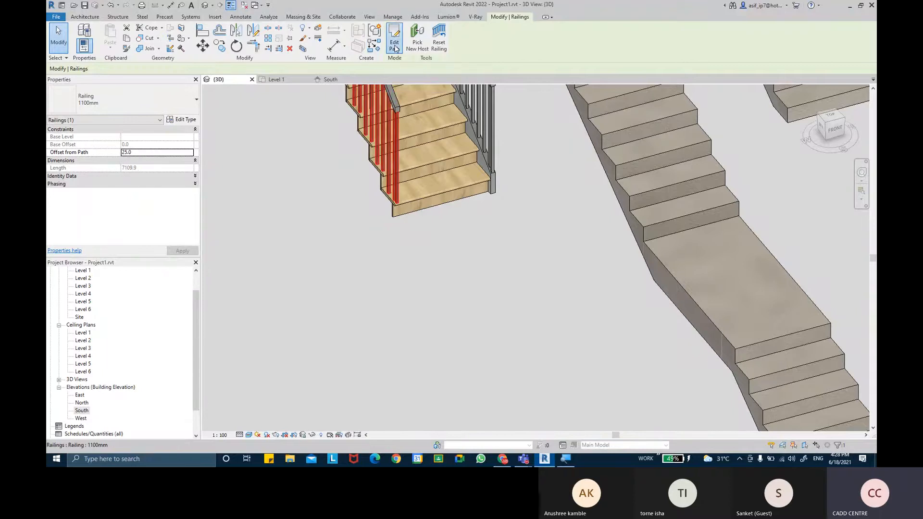
pyautogui.scroll(-1, 364, 151)
pyautogui.scroll(-4, 364, 150)
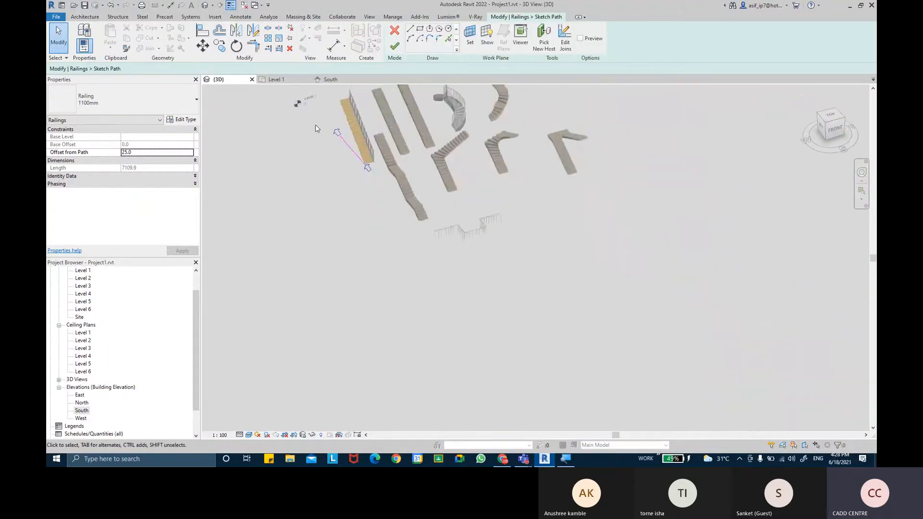
pyautogui.scroll(2, 399, 198)
pyautogui.click(398, 198)
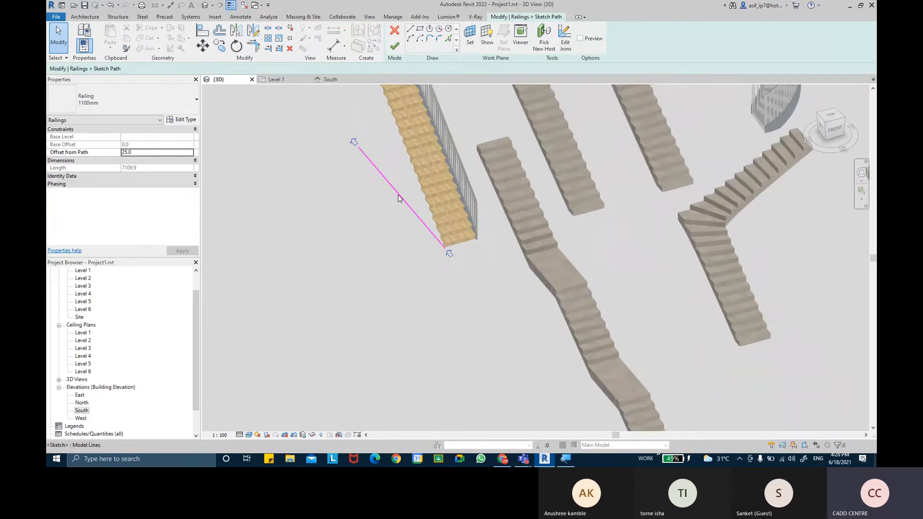
pyautogui.click(398, 198)
pyautogui.click(398, 197)
pyautogui.click(383, 209)
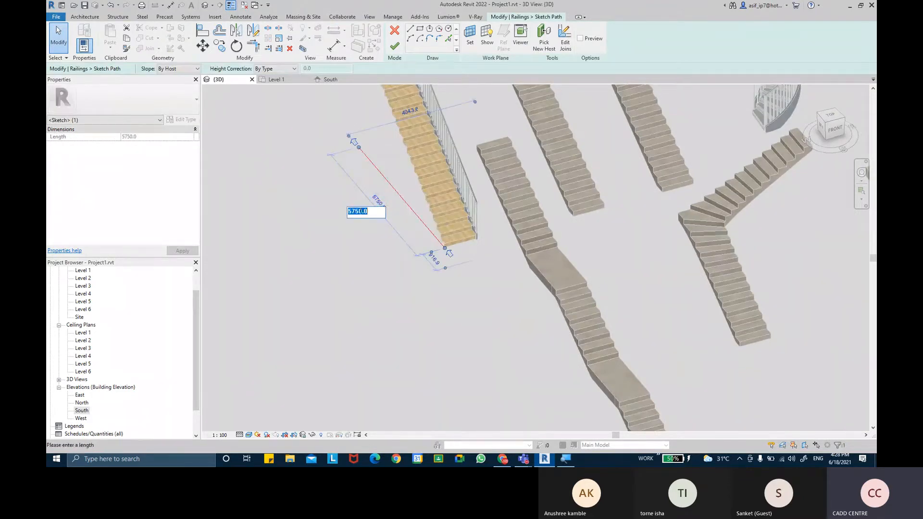
pyautogui.scroll(-4, 361, 155)
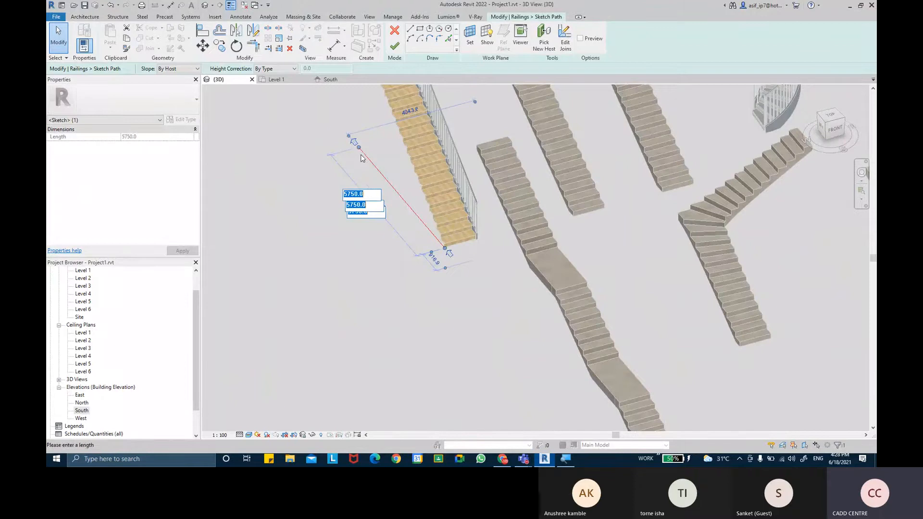
pyautogui.scroll(3, 361, 162)
pyautogui.scroll(1, 362, 170)
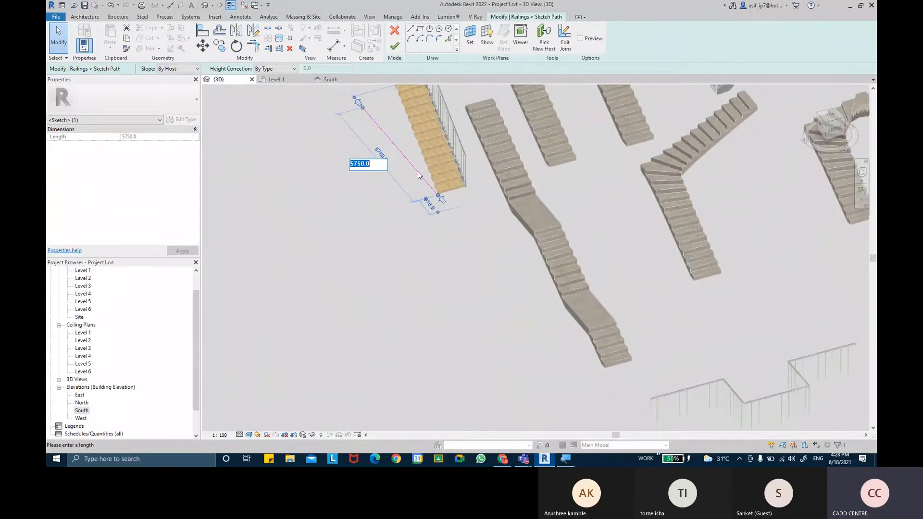
pyautogui.write('5000')
pyautogui.press('Return')
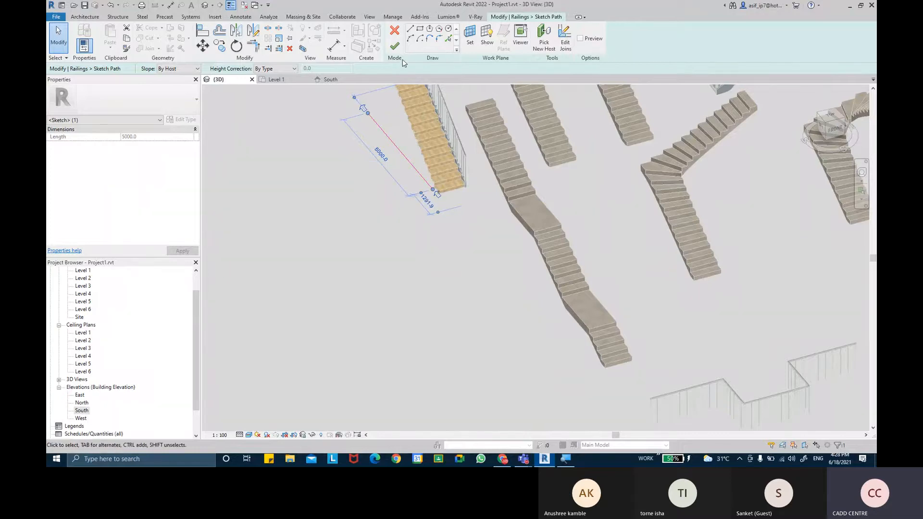
pyautogui.click(394, 46)
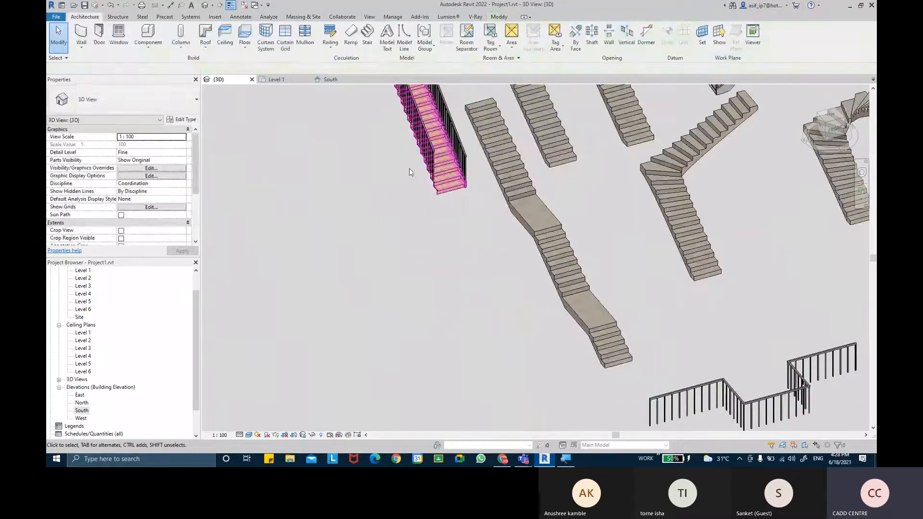
# Step: Examine the left-side railing along the wooden stair and open its path sketch, finishing it without edits
pyautogui.scroll(-5, 429, 141)
pyautogui.scroll(6, 430, 149)
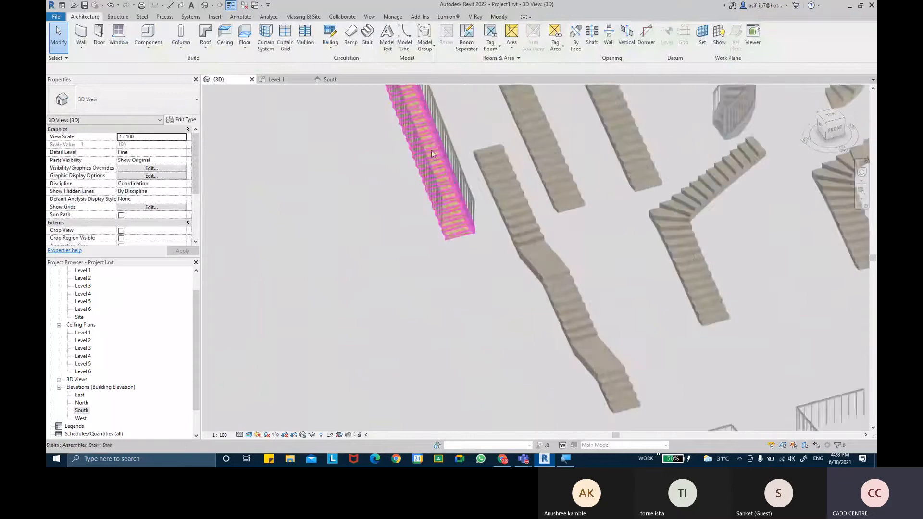
pyautogui.scroll(-3, 424, 163)
pyautogui.scroll(2, 416, 177)
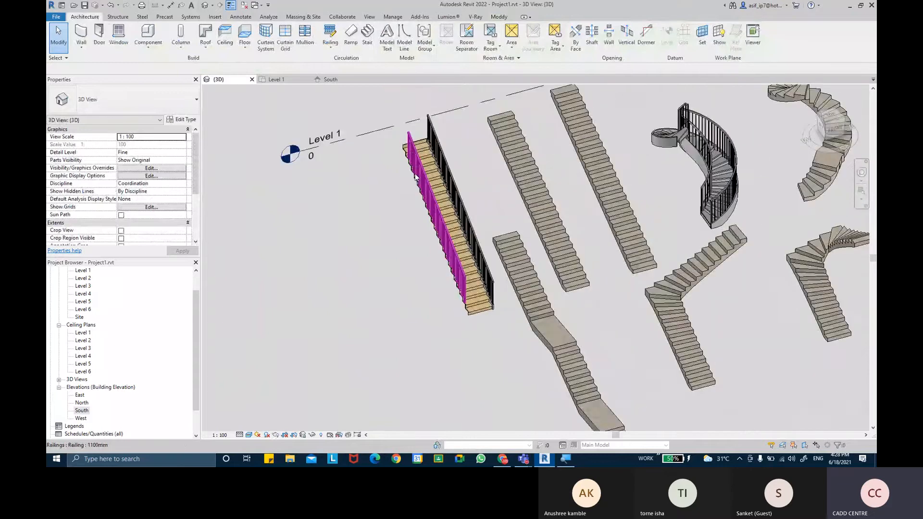
pyautogui.doubleClick(469, 298)
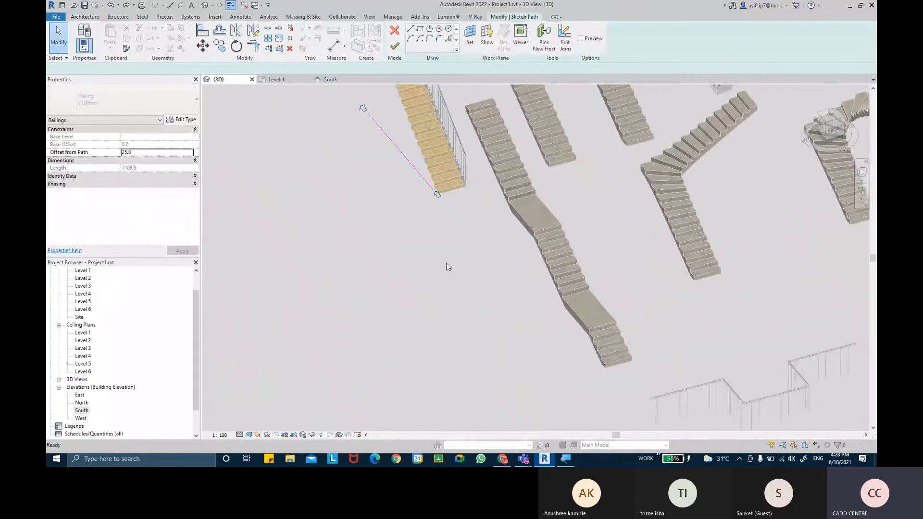
pyautogui.click(395, 46)
pyautogui.scroll(-5, 420, 106)
pyautogui.scroll(6, 420, 105)
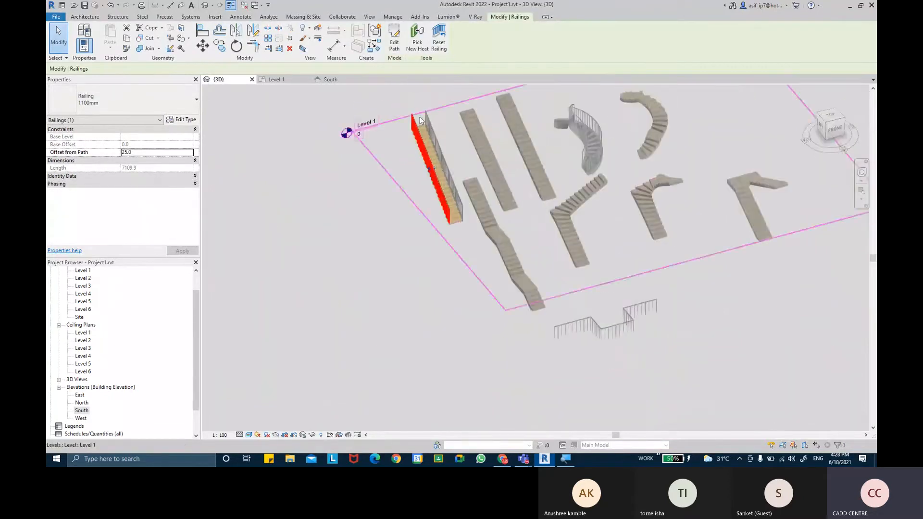
# Step: Extend the left-side railing's path with a horizontal line running outward from its upper end, and finish the sketch
pyautogui.click(399, 48)
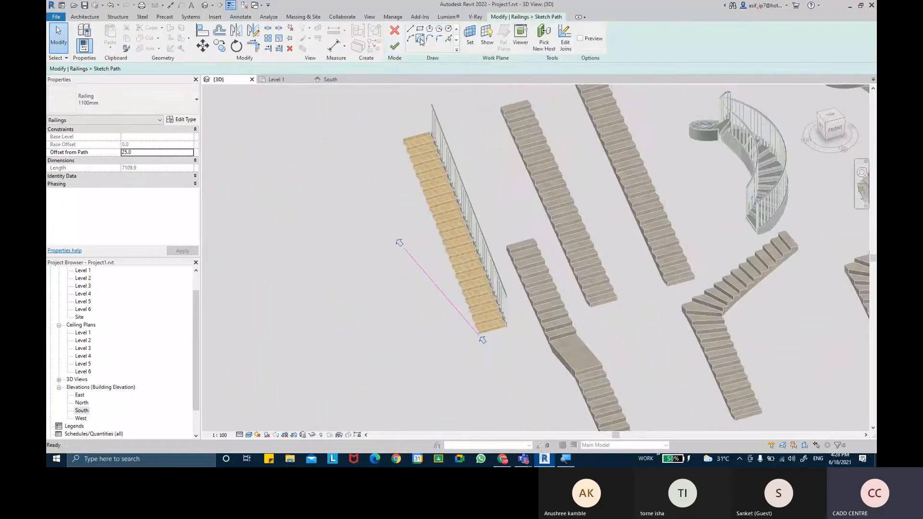
pyautogui.click(411, 28)
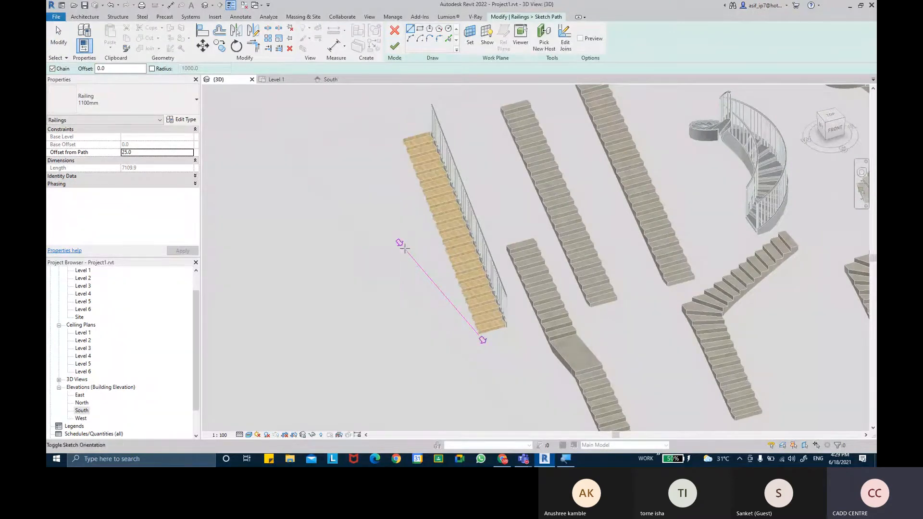
pyautogui.press('Escape')
pyautogui.scroll(5, 404, 247)
pyautogui.click(410, 30)
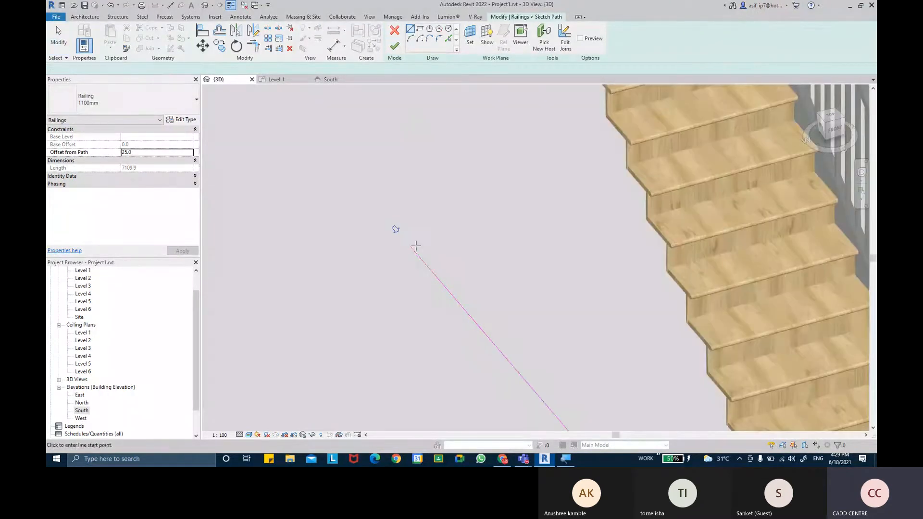
pyautogui.click(410, 246)
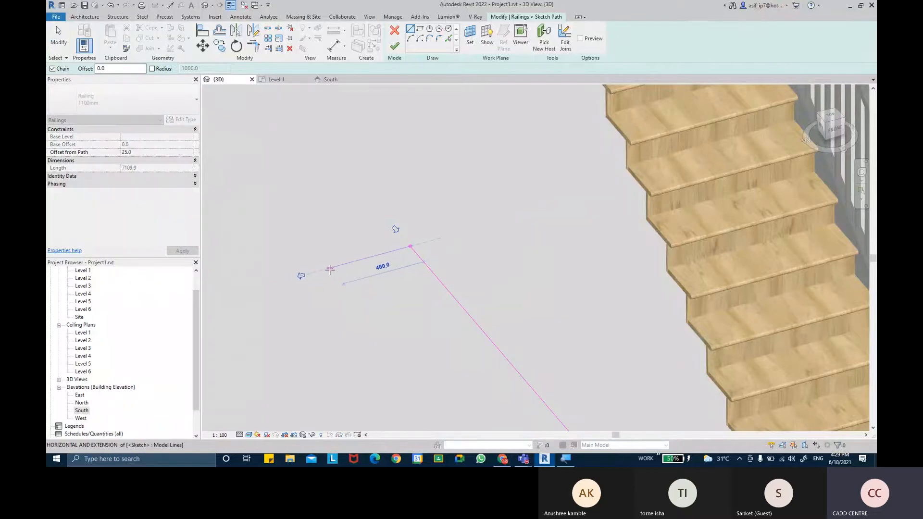
pyautogui.click(301, 278)
pyautogui.press('Escape')
pyautogui.press('Escape')
pyautogui.click(394, 46)
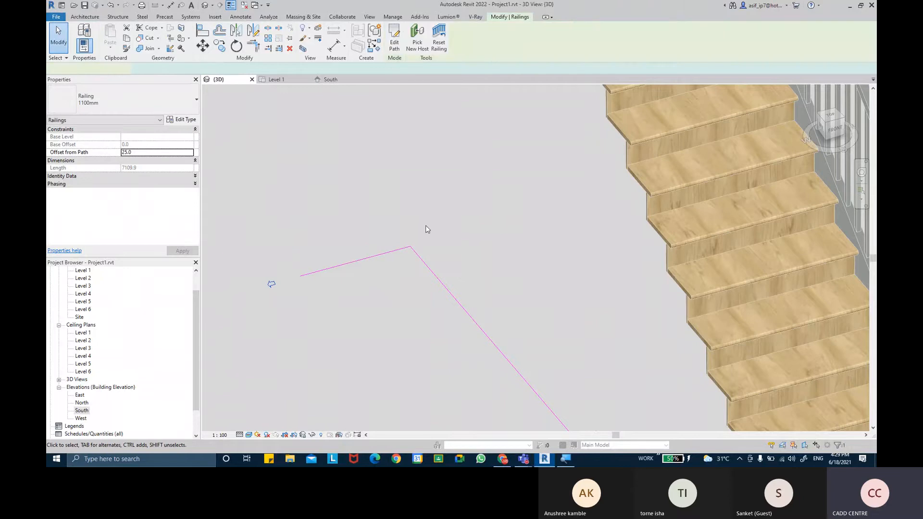
# Step: Deselect the extended left-side railing and set the 3D view's visual style to Consistent Colors
pyautogui.scroll(-6, 431, 250)
pyautogui.scroll(6, 432, 252)
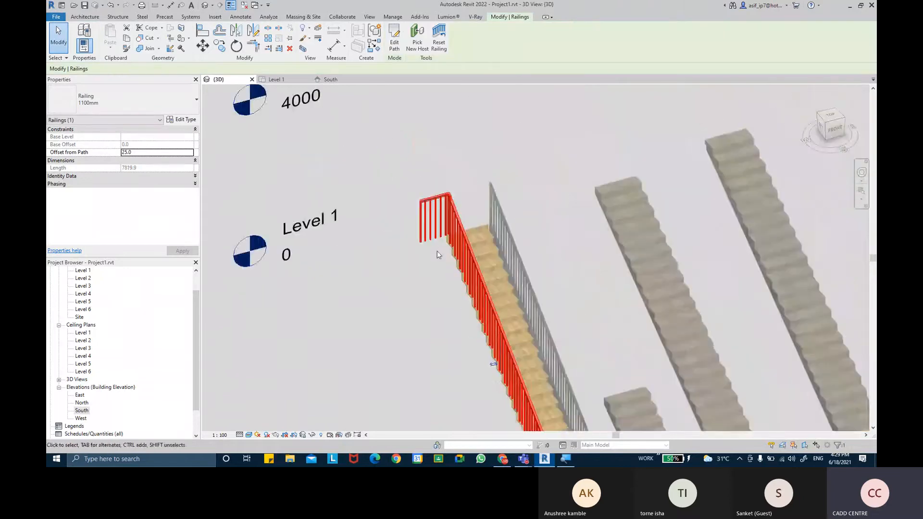
pyautogui.press('Escape')
pyautogui.scroll(5, 457, 203)
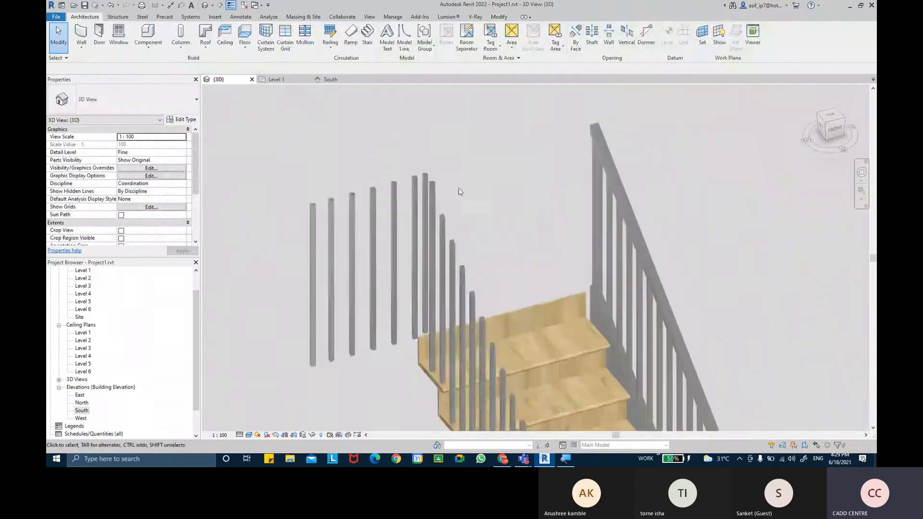
pyautogui.click(454, 222)
pyautogui.click(488, 215)
pyautogui.scroll(-2, 488, 215)
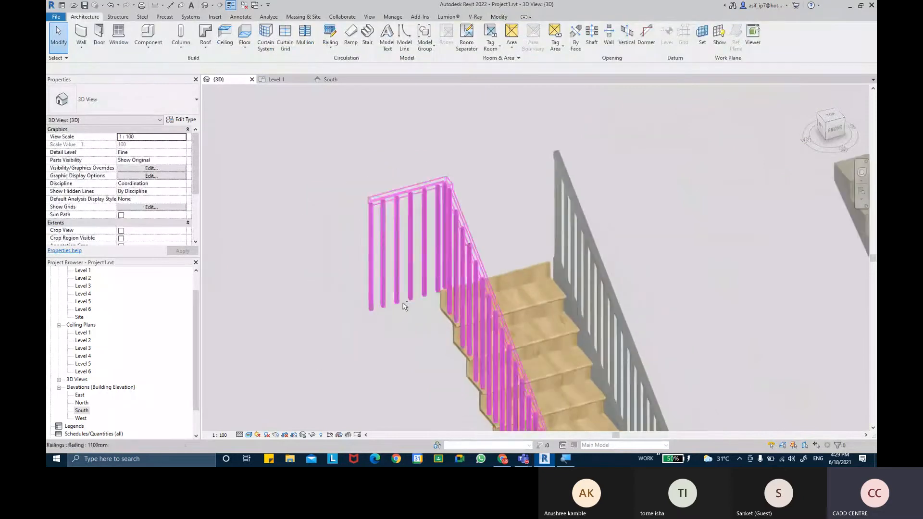
pyautogui.click(248, 434)
pyautogui.click(279, 414)
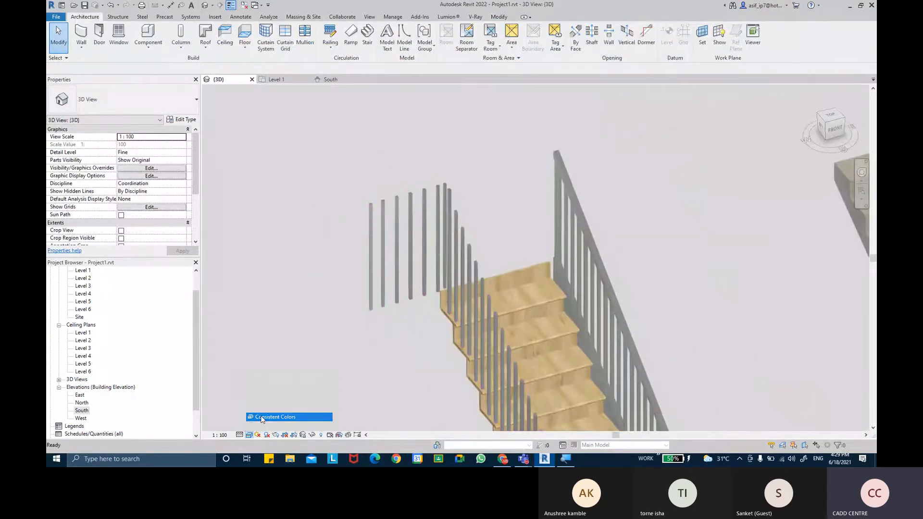
# Step: Extend the right-side railing's path from its upper end with an angled line about 2000 mm long at about 57°, finish the sketch and deselect
pyautogui.scroll(-2, 373, 273)
pyautogui.keyDown('shift'); pyautogui.moveTo(433, 301); pyautogui.dragTo(557, 288, button='middle'); pyautogui.keyUp('shift')
pyautogui.click(558, 288)
pyautogui.click(394, 39)
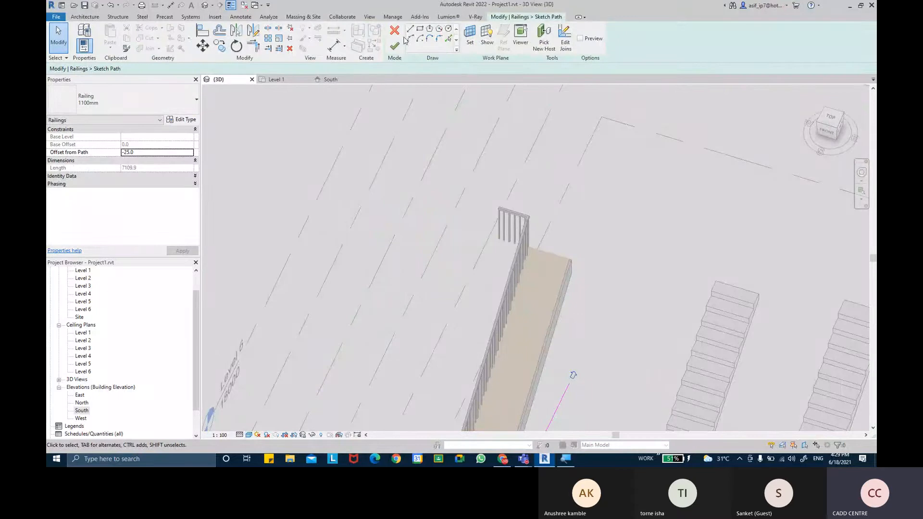
pyautogui.click(410, 28)
pyautogui.click(570, 383)
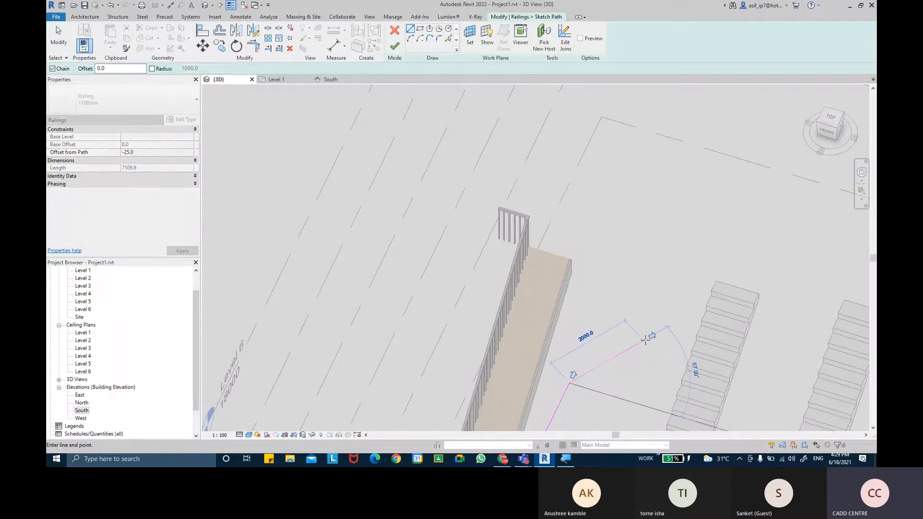
pyautogui.click(646, 340)
pyautogui.press('Escape')
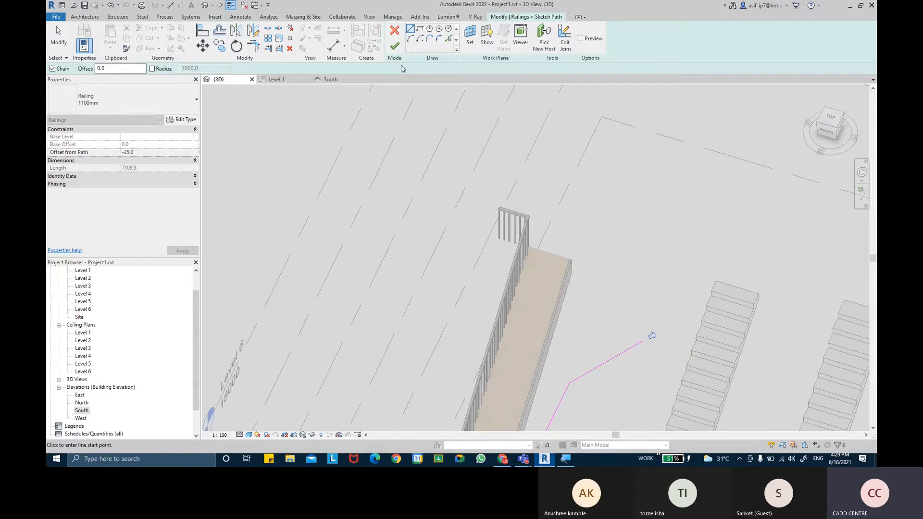
pyautogui.click(396, 52)
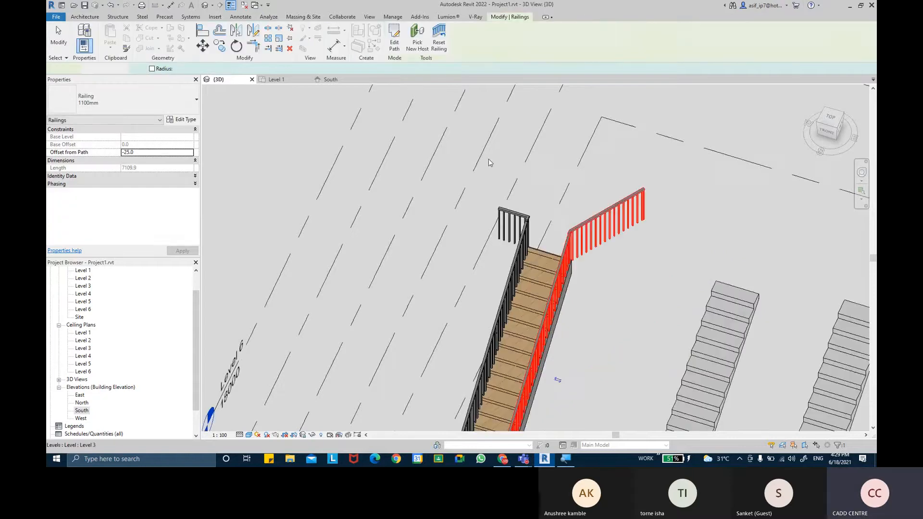
pyautogui.click(488, 159)
# Step: Select the left-side railing and review its Identity Data and Phasing properties, leaving the Phasing group collapsed
pyautogui.scroll(-3, 489, 159)
pyautogui.keyDown('shift'); pyautogui.moveTo(508, 216); pyautogui.dragTo(458, 226, button='middle'); pyautogui.keyUp('shift')
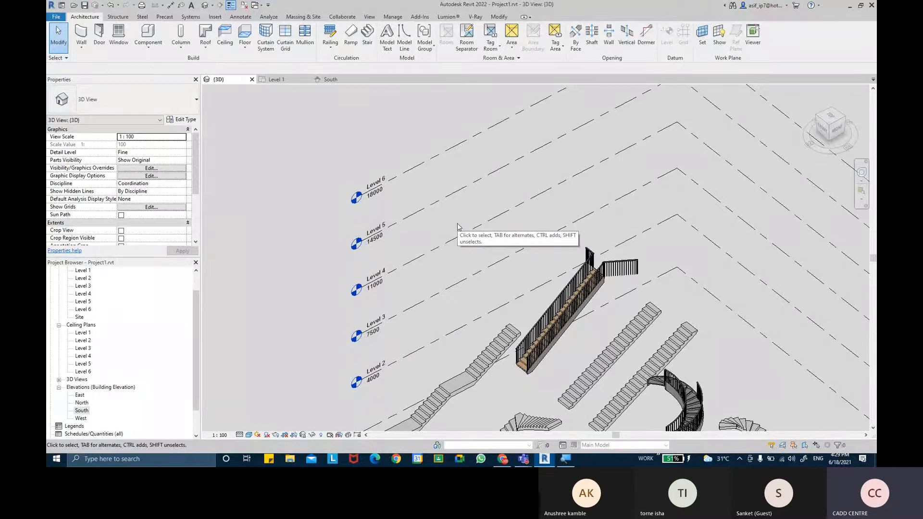
pyautogui.keyDown('shift'); pyautogui.moveTo(458, 226); pyautogui.dragTo(544, 267, button='middle'); pyautogui.keyUp('shift')
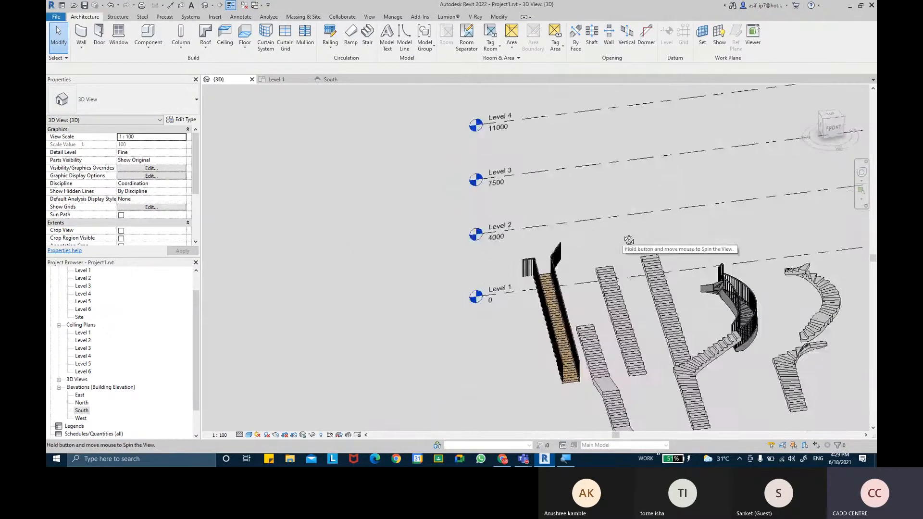
pyautogui.scroll(5, 542, 269)
pyautogui.click(532, 250)
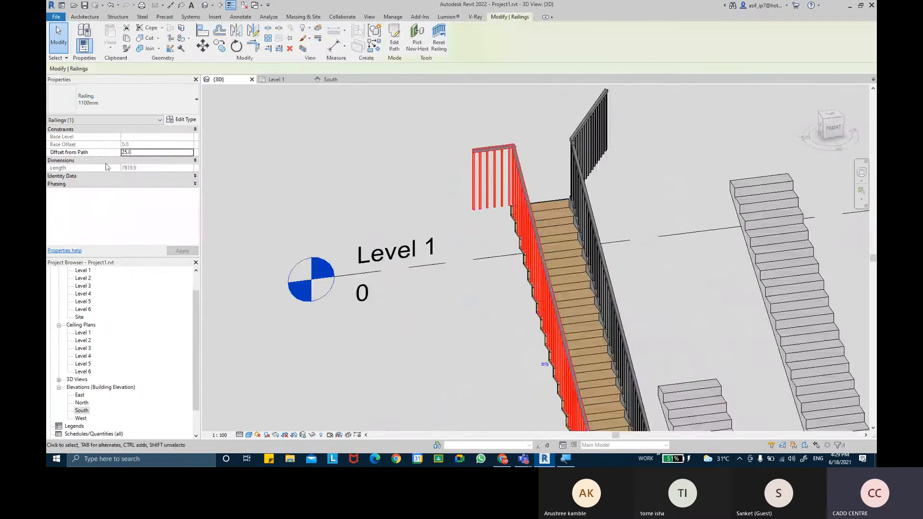
pyautogui.click(77, 176)
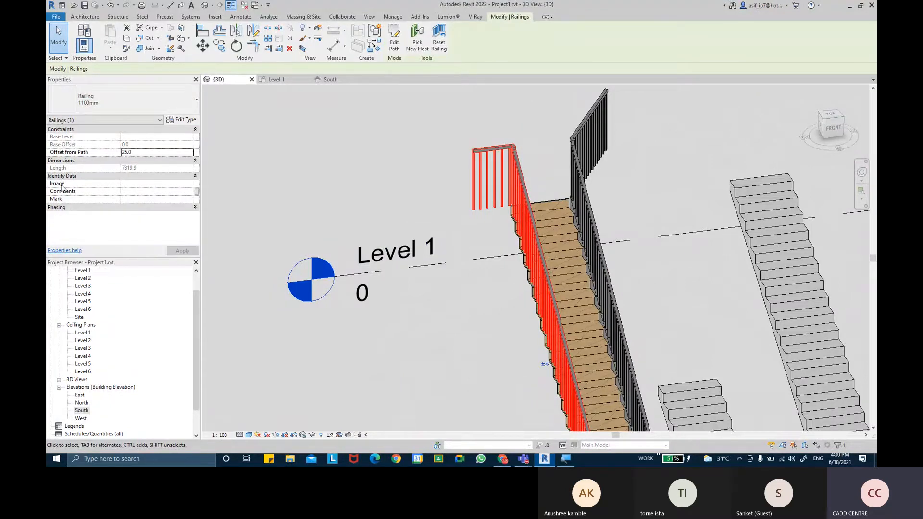
pyautogui.press('ctrl')
pyautogui.press('ctrl')
pyautogui.press('ctrl')
pyautogui.press('ctrl')
pyautogui.press('ctrl')
pyautogui.click(149, 208)
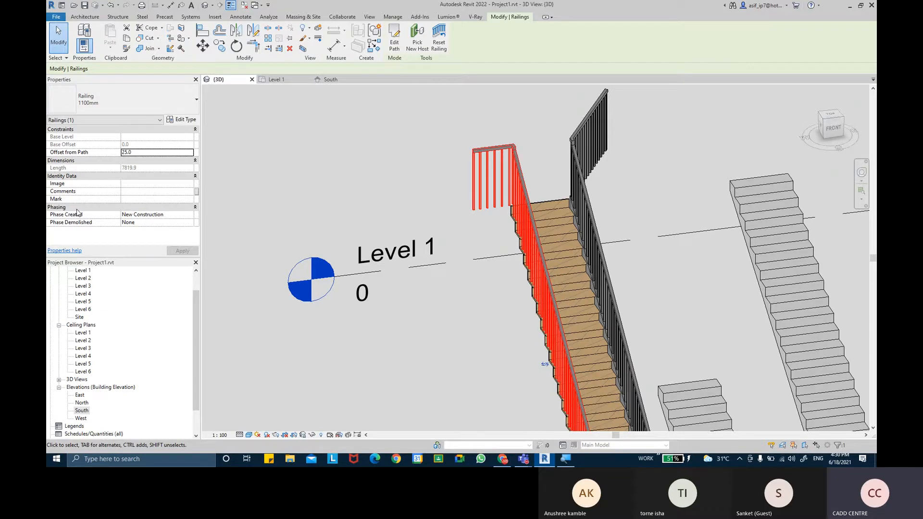
pyautogui.click(76, 208)
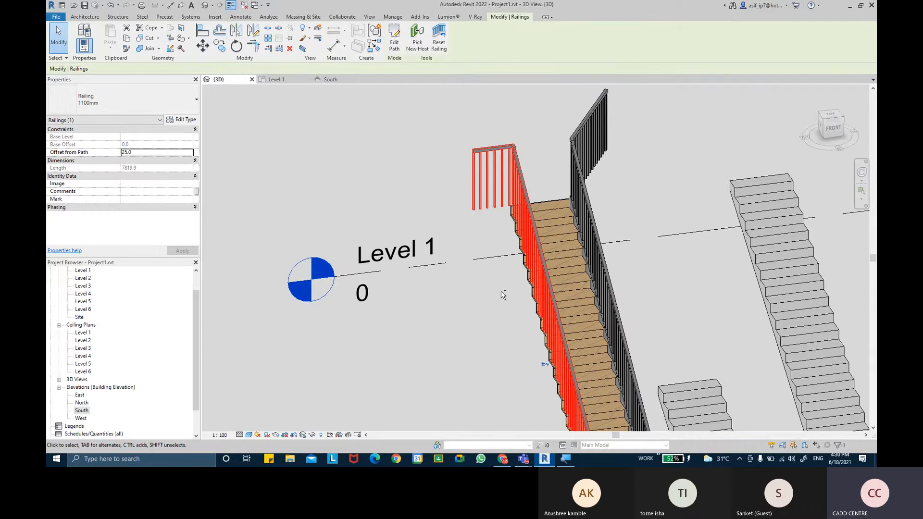
# Step: Change the left-side railing's type to 900mm and inspect it along the stair
pyautogui.keyDown('shift'); pyautogui.moveTo(508, 302); pyautogui.dragTo(549, 276, button='middle'); pyautogui.keyUp('shift')
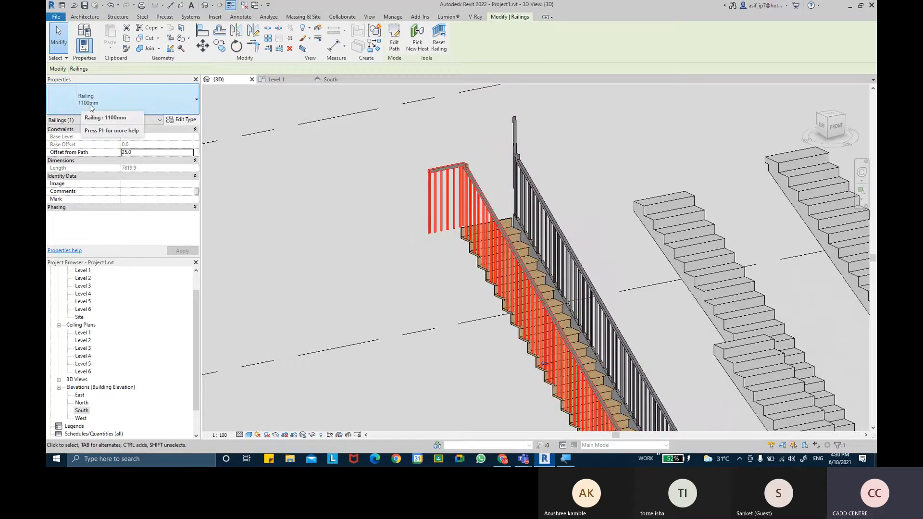
pyautogui.click(133, 100)
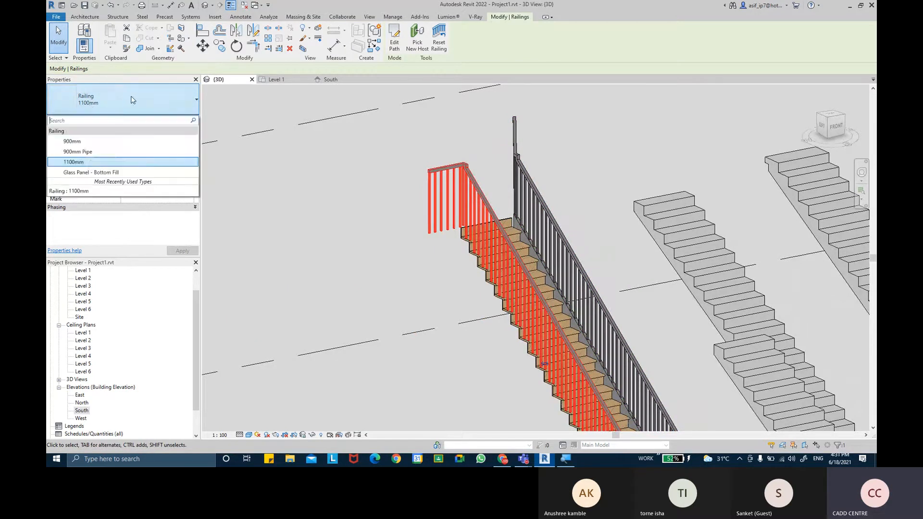
pyautogui.click(87, 142)
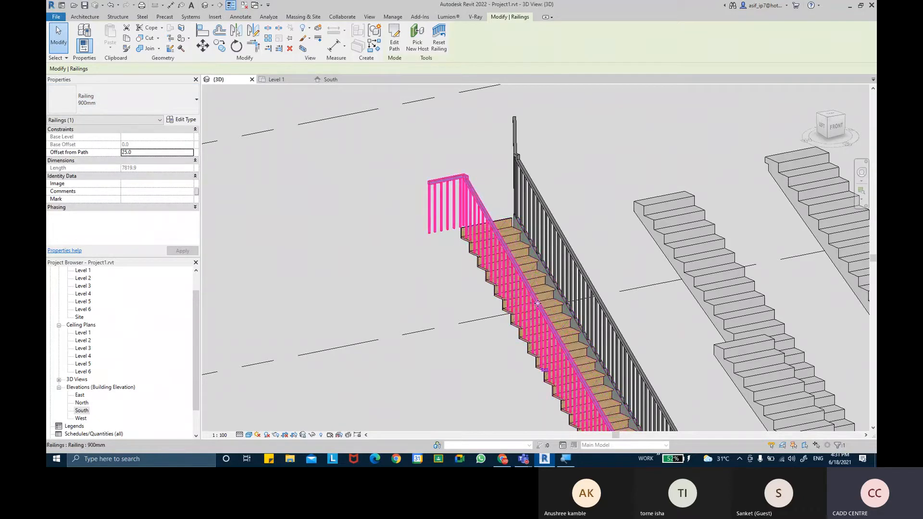
pyautogui.scroll(-3, 529, 295)
pyautogui.scroll(5, 584, 407)
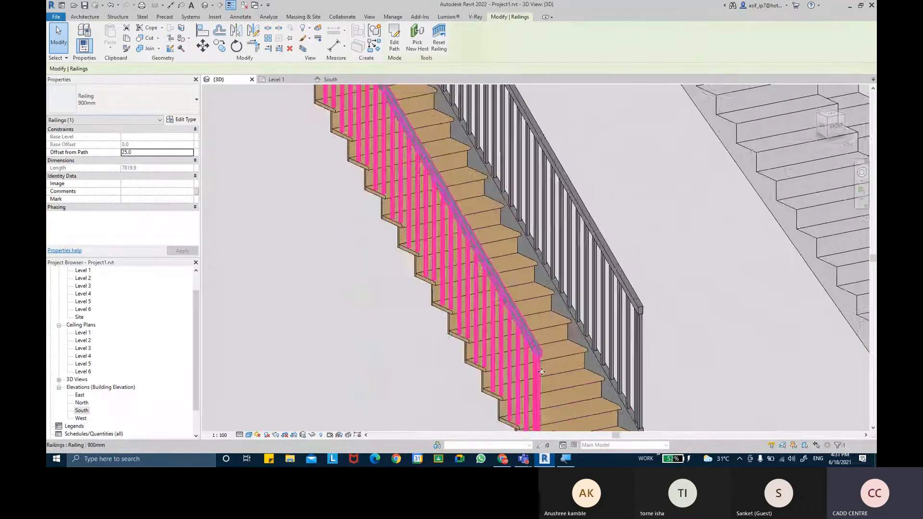
# Step: Switch the left-side railing's type to 1100mm and back to 900mm to compare the heights
pyautogui.click(96, 100)
pyautogui.click(87, 163)
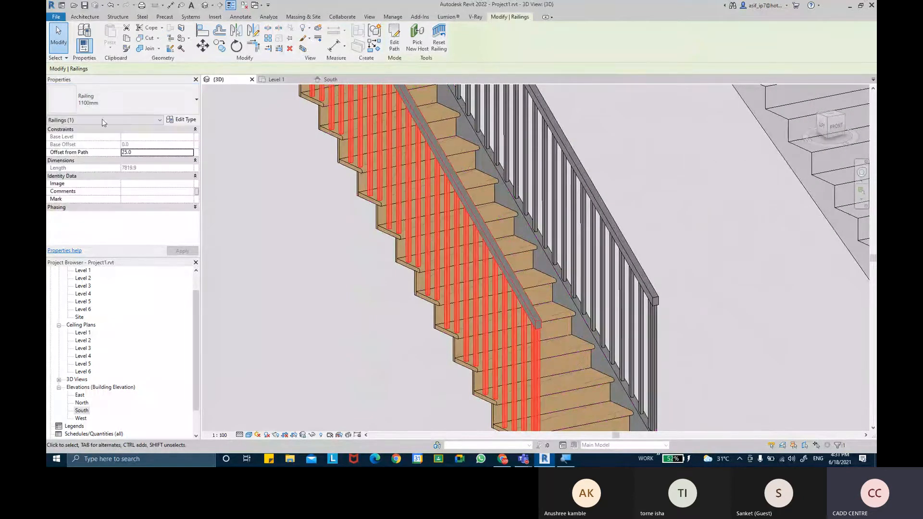
pyautogui.click(96, 100)
pyautogui.click(98, 141)
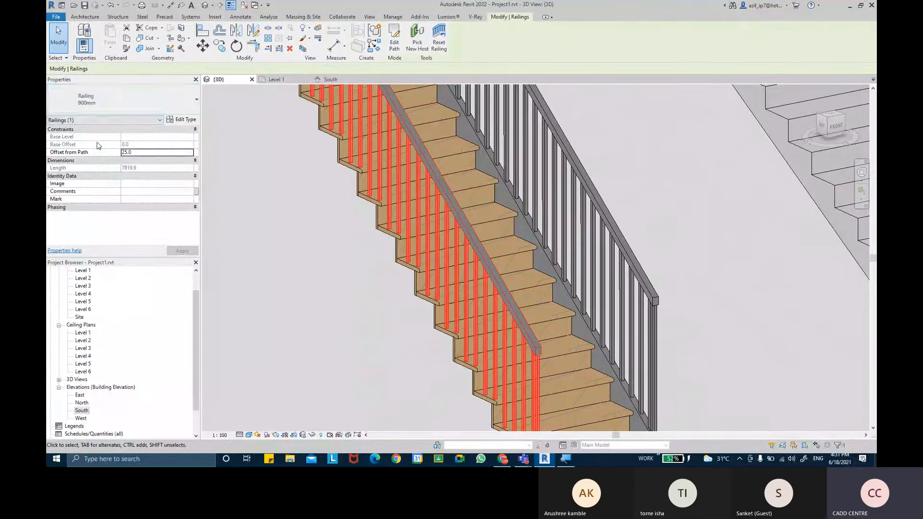
# Step: Change the left-side railing's type to 900mm Pipe, deselect it and inspect its rails and posts at the treads
pyautogui.click(107, 103)
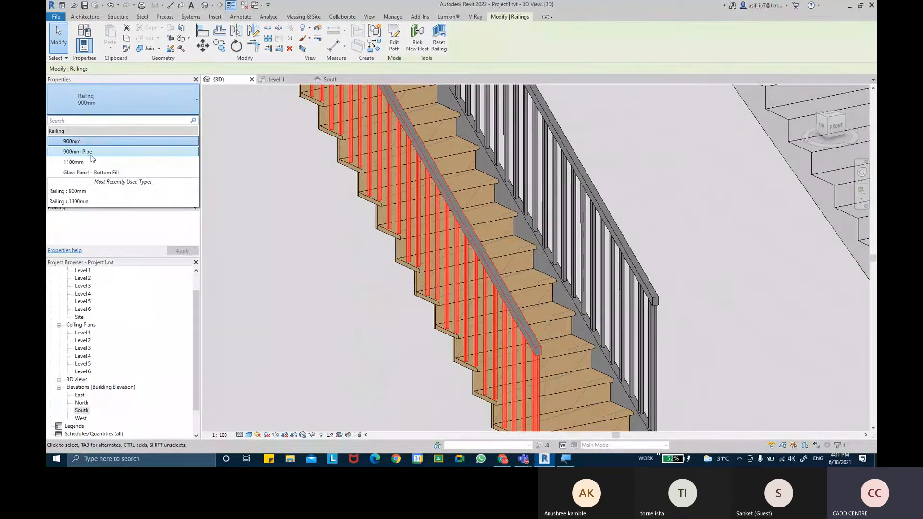
pyautogui.click(92, 154)
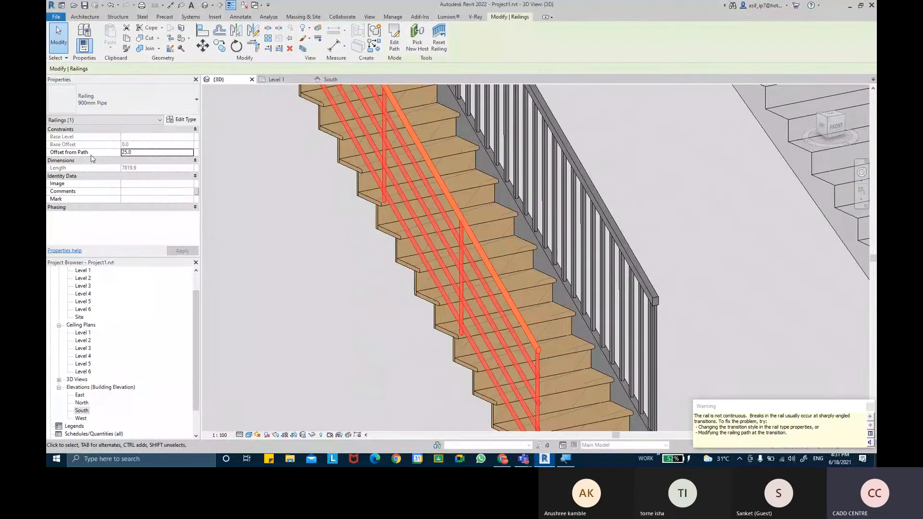
pyautogui.click(388, 318)
pyautogui.scroll(5, 548, 365)
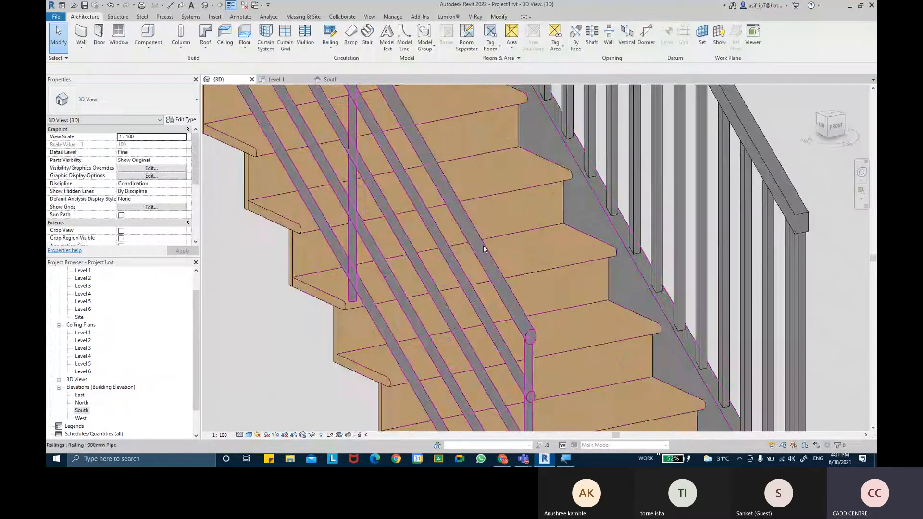
pyautogui.scroll(-5, 480, 237)
pyautogui.keyDown('shift'); pyautogui.moveTo(481, 238); pyautogui.dragTo(656, 312, button='middle'); pyautogui.keyUp('shift')
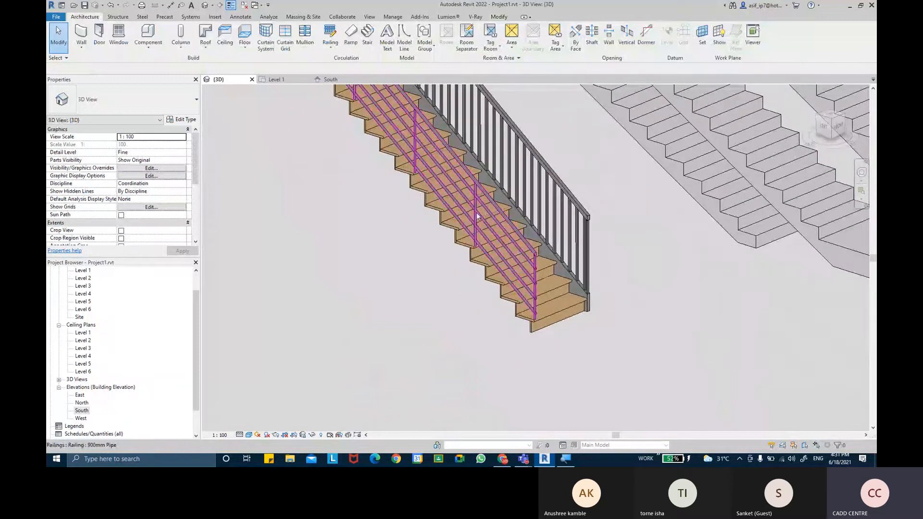
pyautogui.scroll(5, 418, 174)
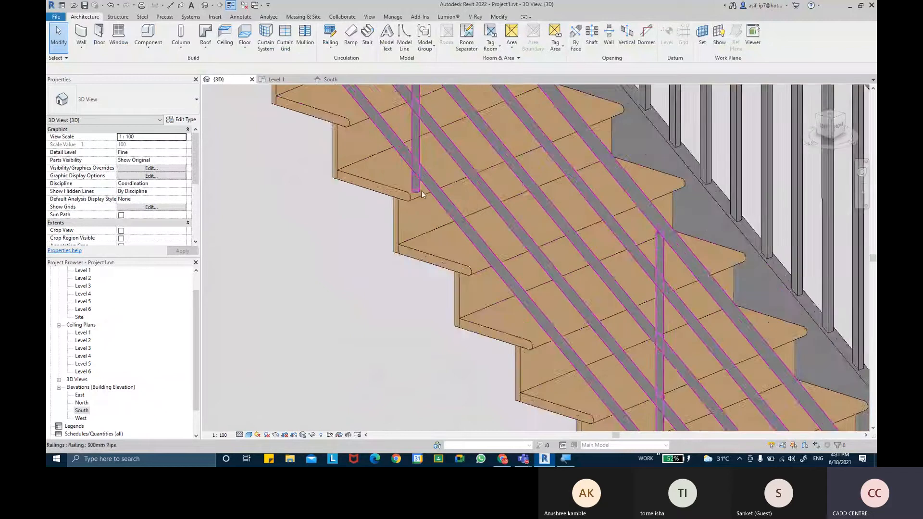
pyautogui.scroll(5, 417, 183)
pyautogui.scroll(-8, 408, 195)
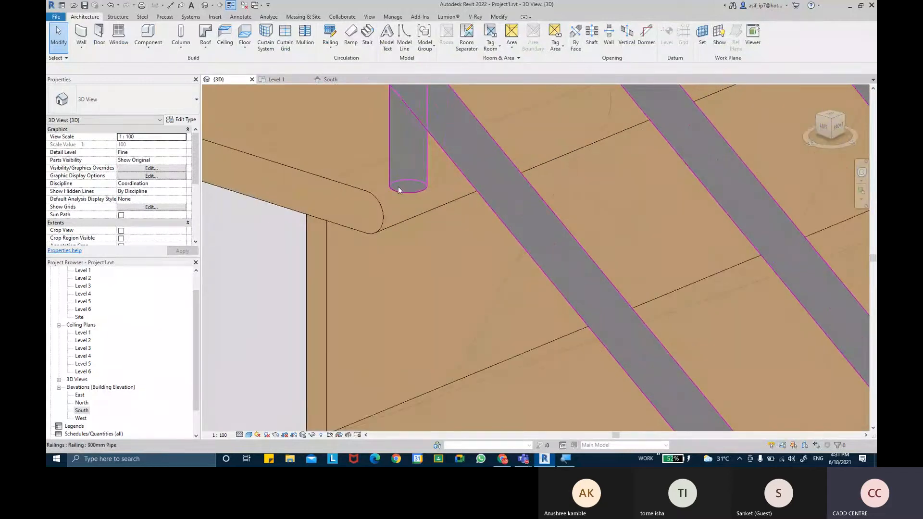
# Step: Change the left-side railing's type to Glass Panel - Bottom Fill, deselect it and inspect it along the stair
pyautogui.keyDown('shift'); pyautogui.moveTo(467, 256); pyautogui.dragTo(498, 242, button='middle'); pyautogui.keyUp('shift')
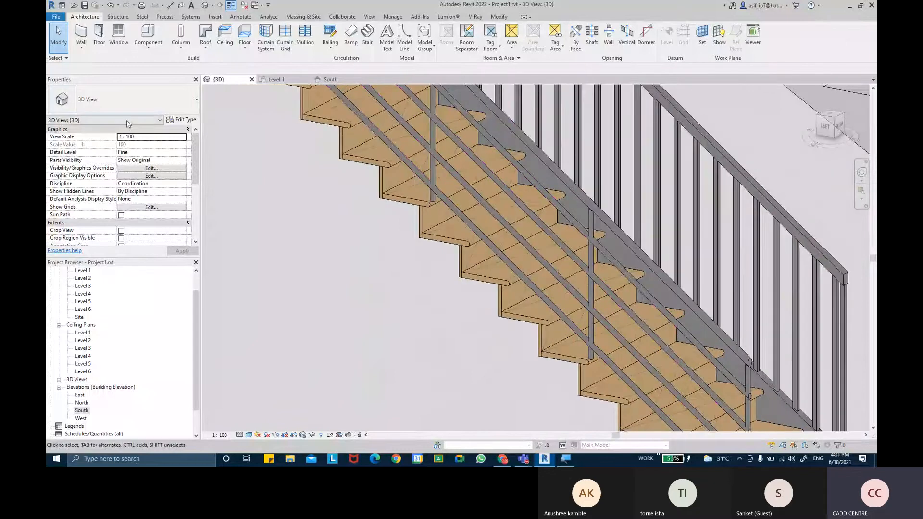
pyautogui.click(450, 175)
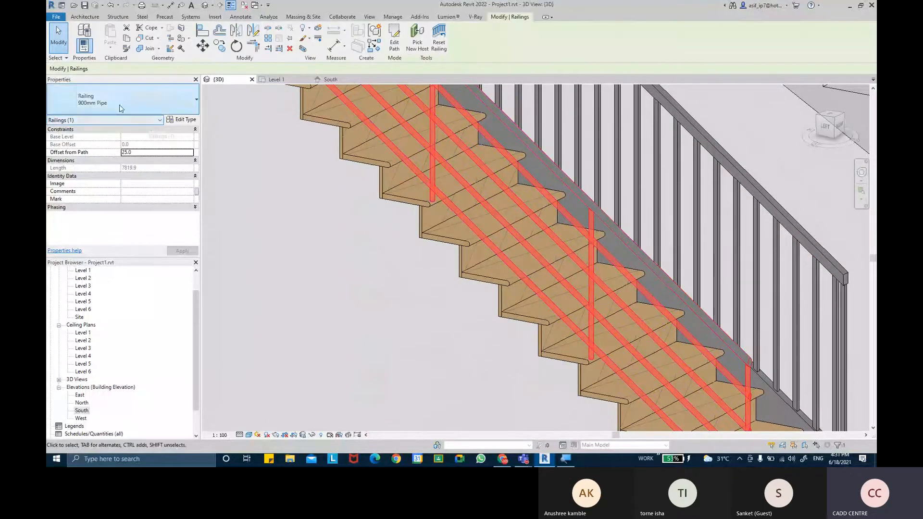
pyautogui.click(165, 110)
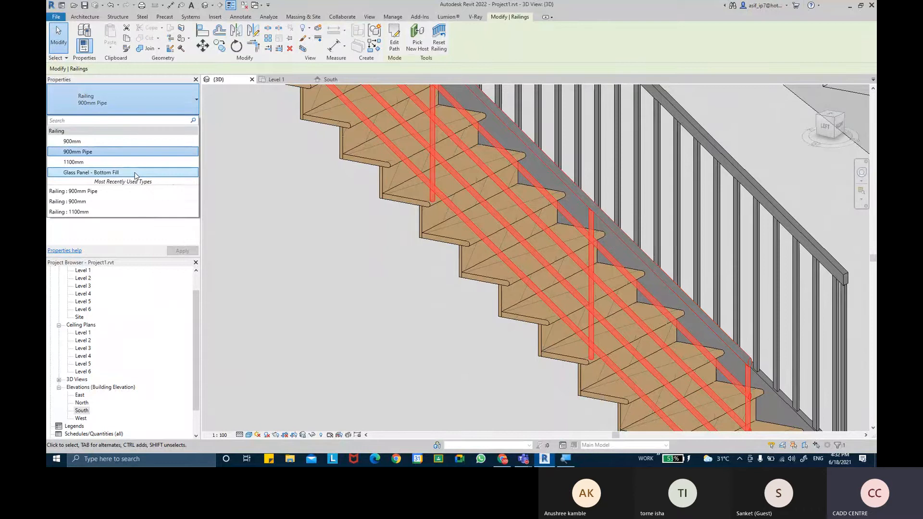
pyautogui.click(135, 173)
pyautogui.scroll(-2, 229, 203)
pyautogui.click(357, 227)
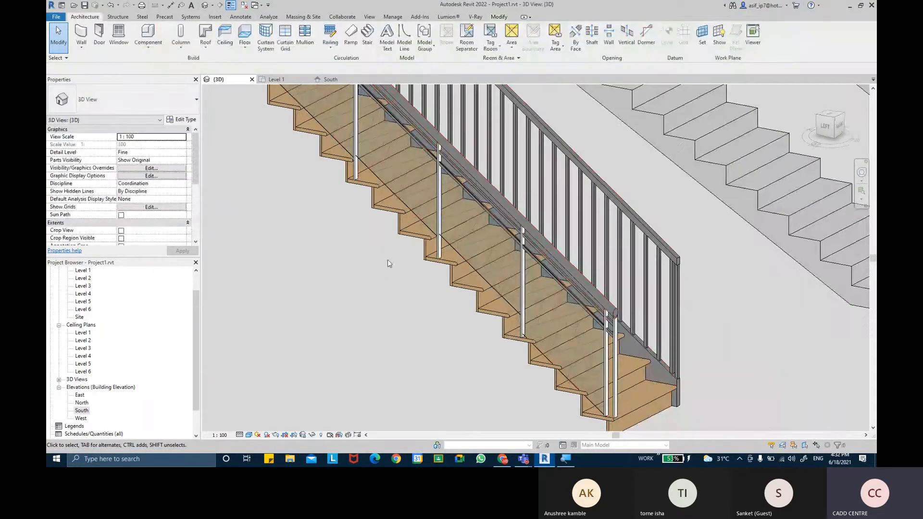
pyautogui.keyDown('shift'); pyautogui.moveTo(392, 272); pyautogui.dragTo(365, 271, button='middle'); pyautogui.keyUp('shift')
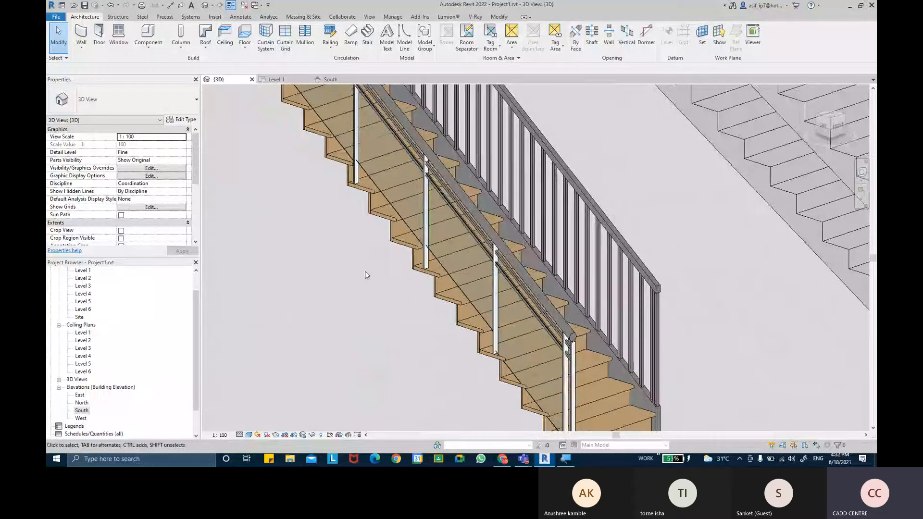
pyautogui.scroll(-4, 365, 271)
pyautogui.keyDown('shift'); pyautogui.moveTo(300, 246); pyautogui.dragTo(255, 242, button='middle'); pyautogui.keyUp('shift')
# Step: Change the opposite railing on the wooden stair to the Glass Panel - Bottom Fill type as well
pyautogui.click(405, 184)
pyautogui.click(114, 102)
pyautogui.click(102, 191)
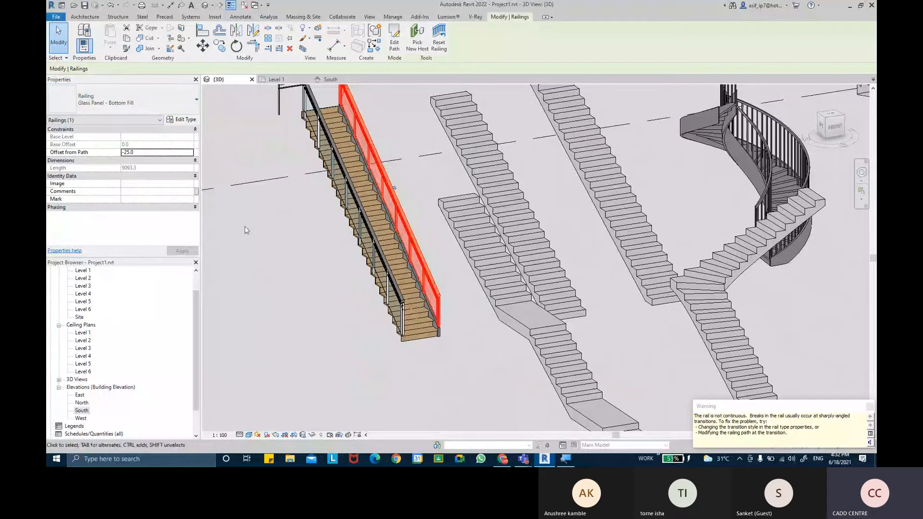
pyautogui.click(244, 226)
pyautogui.keyDown('shift'); pyautogui.moveTo(250, 228); pyautogui.dragTo(340, 190, button='middle'); pyautogui.keyUp('shift')
# Step: Switch the left-side railing's type to 900mm Pipe and then to 900mm, and inspect its lower end
pyautogui.click(340, 189)
pyautogui.click(123, 100)
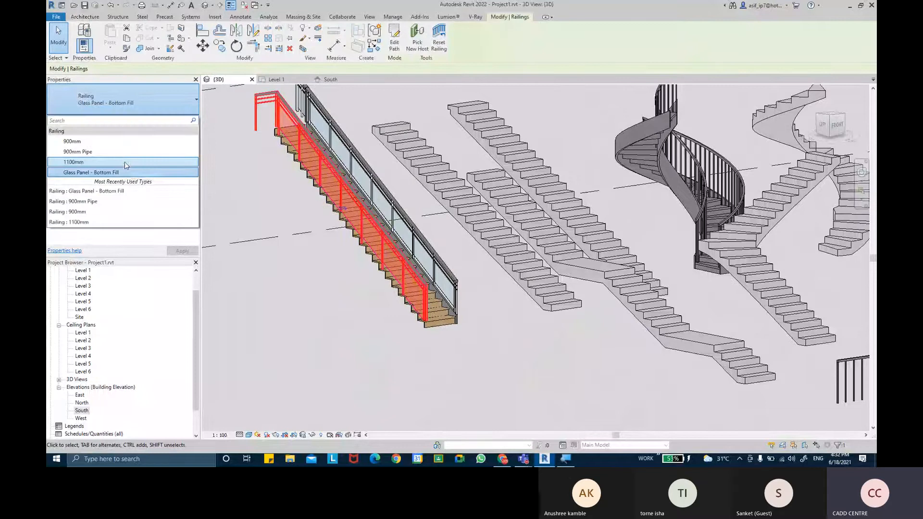
pyautogui.click(126, 151)
pyautogui.click(130, 109)
pyautogui.click(113, 144)
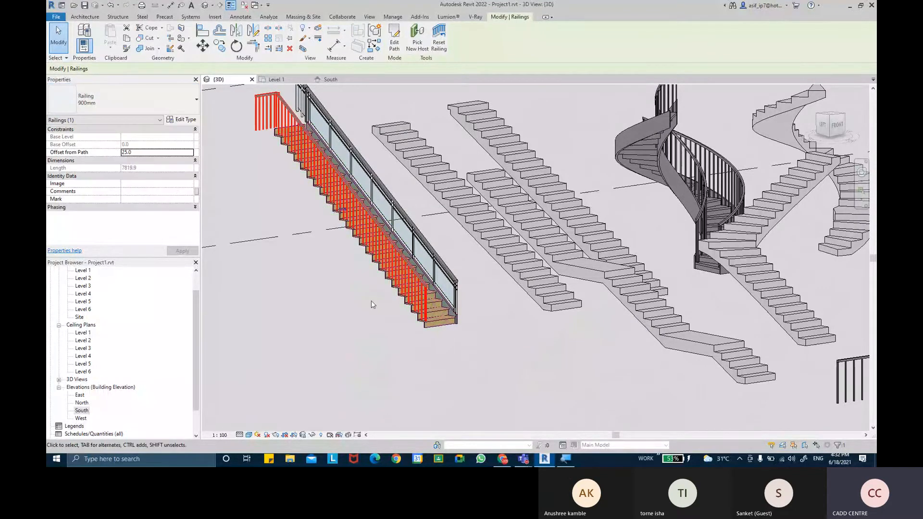
pyautogui.click(372, 301)
pyautogui.keyDown('shift'); pyautogui.moveTo(371, 301); pyautogui.dragTo(397, 314, button='middle'); pyautogui.keyUp('shift')
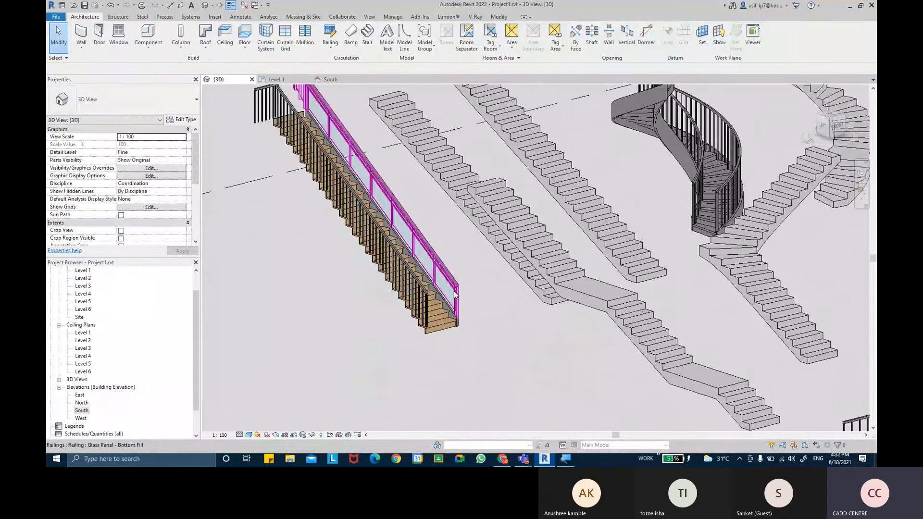
pyautogui.scroll(6, 455, 294)
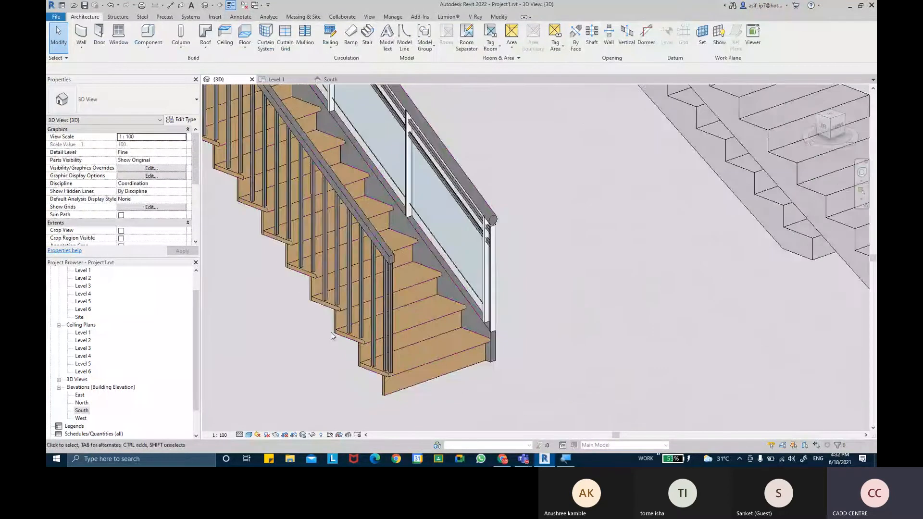
pyautogui.scroll(1, 394, 351)
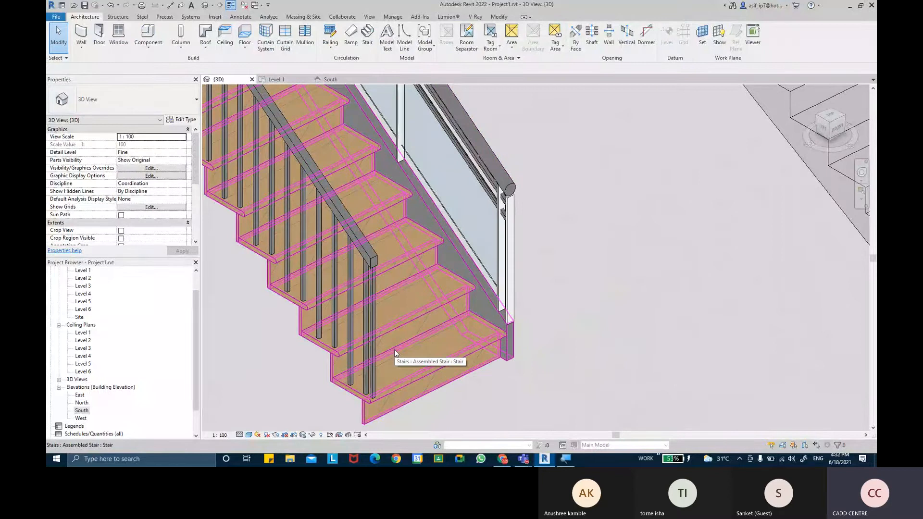
# Step: Duplicate the left-side railing's 900mm type under the name "900mm - CUSTOME RAILINGS"
pyautogui.click(396, 353)
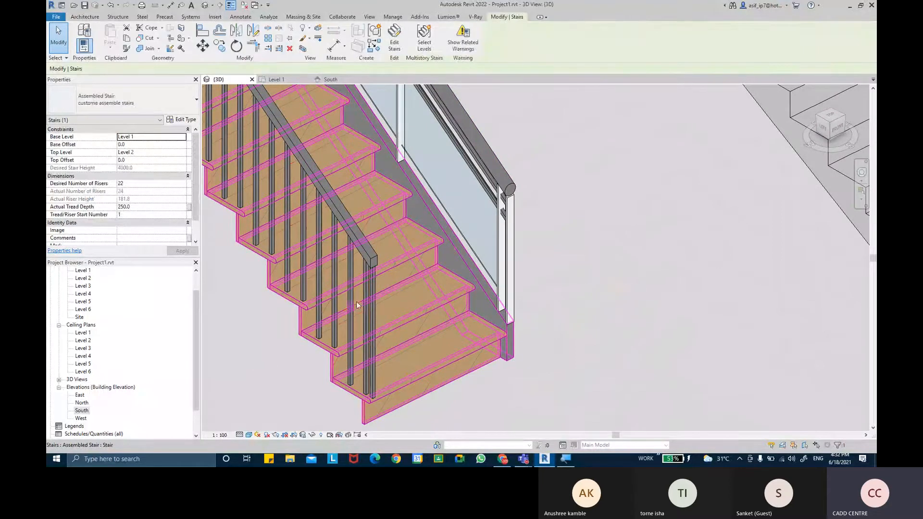
pyautogui.click(373, 274)
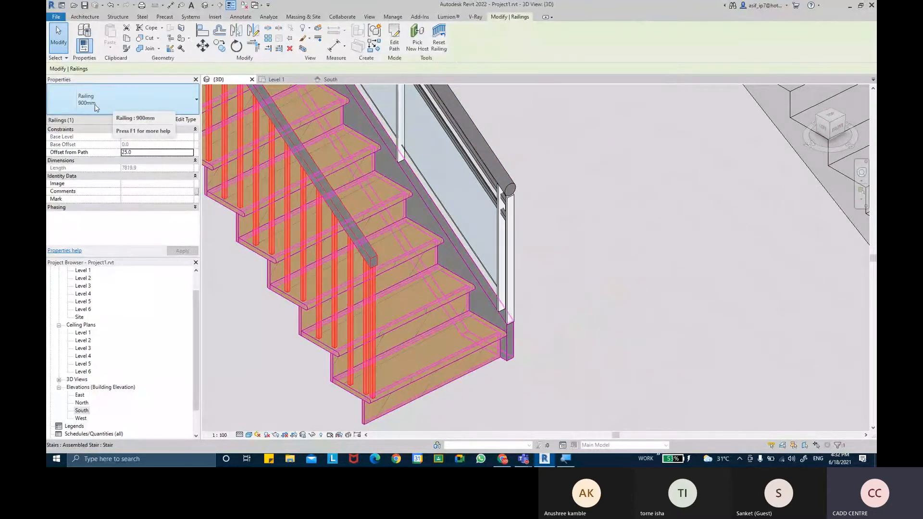
pyautogui.click(189, 120)
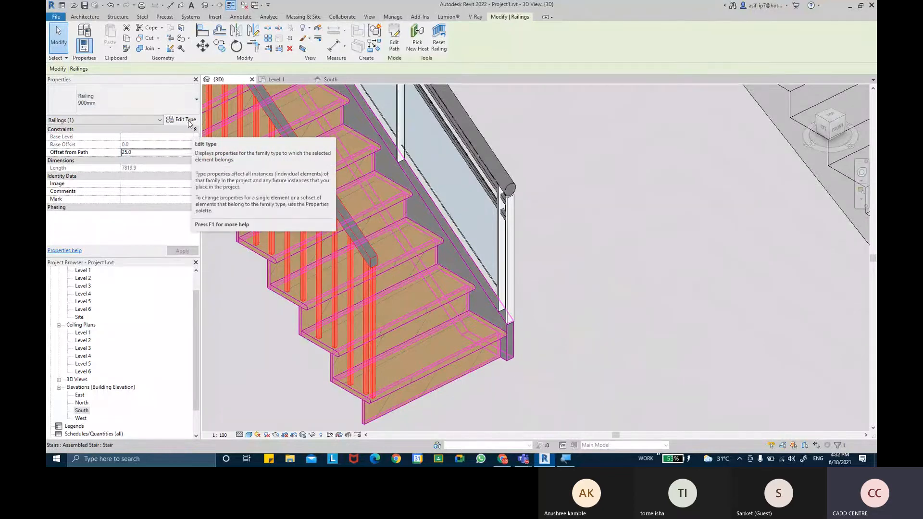
pyautogui.moveTo(563, 93); pyautogui.dragTo(248, 91)
pyautogui.press('ctrl')
pyautogui.press('ctrl')
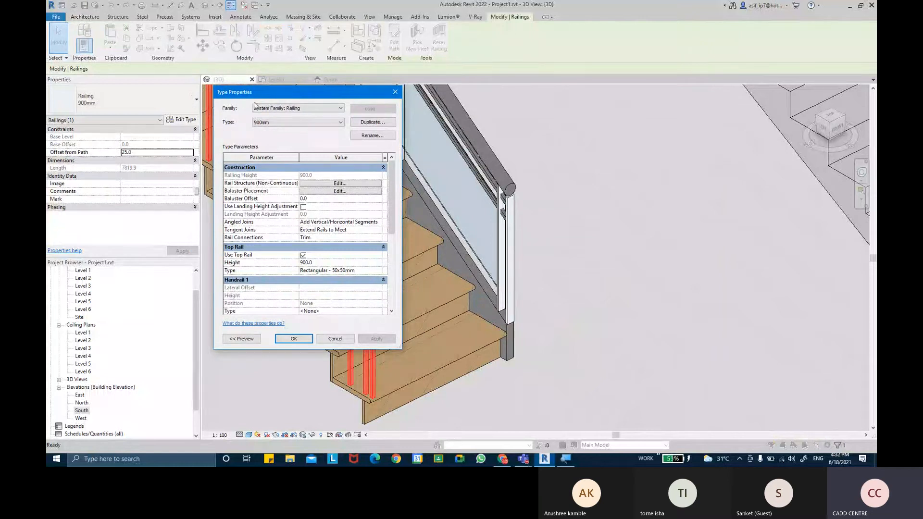
pyautogui.press('ctrl')
pyautogui.click(373, 123)
pyautogui.press('Right')
pyautogui.press('BackSpace')
pyautogui.write('- CUSTOME')
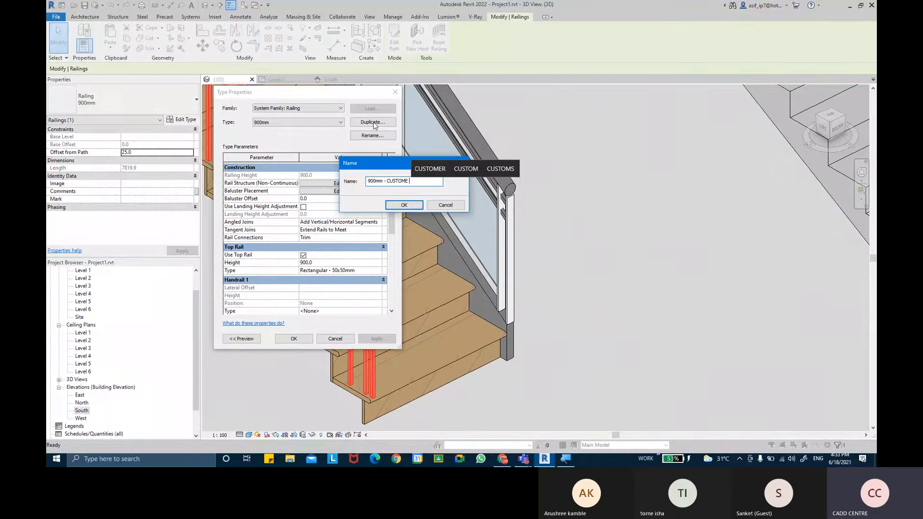
pyautogui.write(' RAIL')
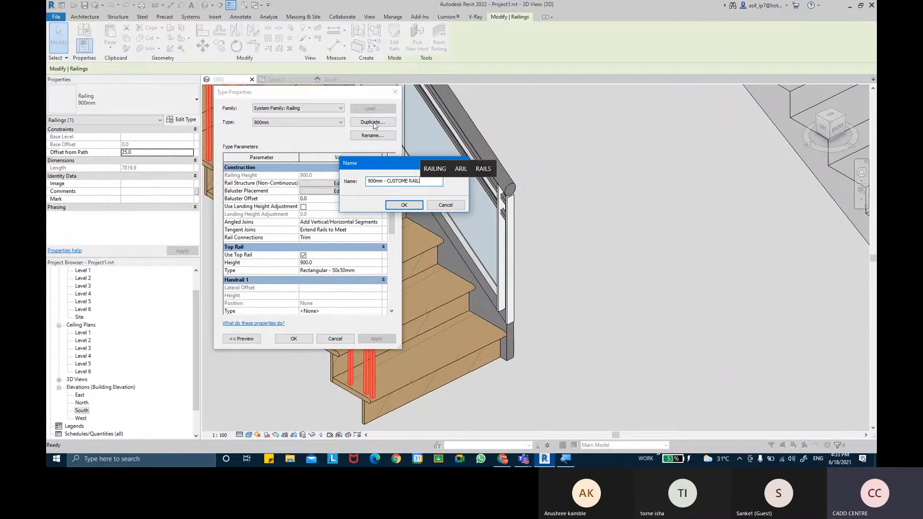
pyautogui.write('INGS')
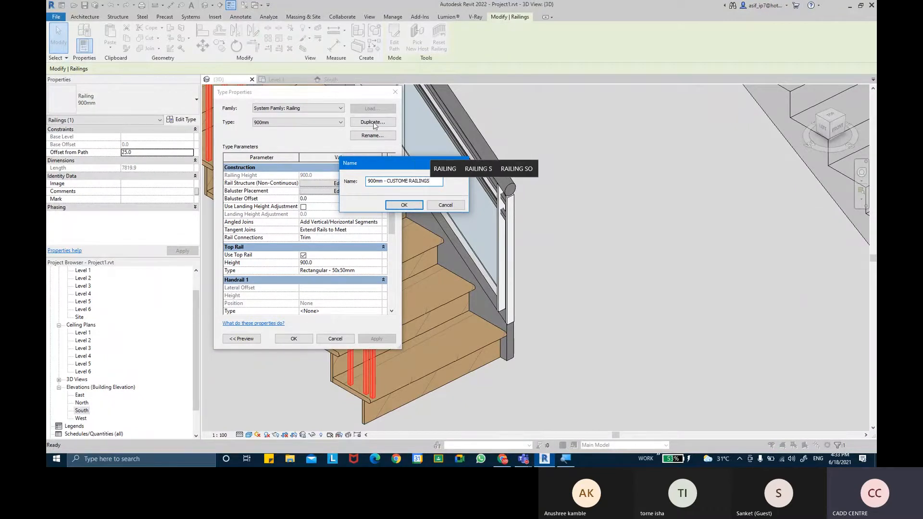
pyautogui.press('Return')
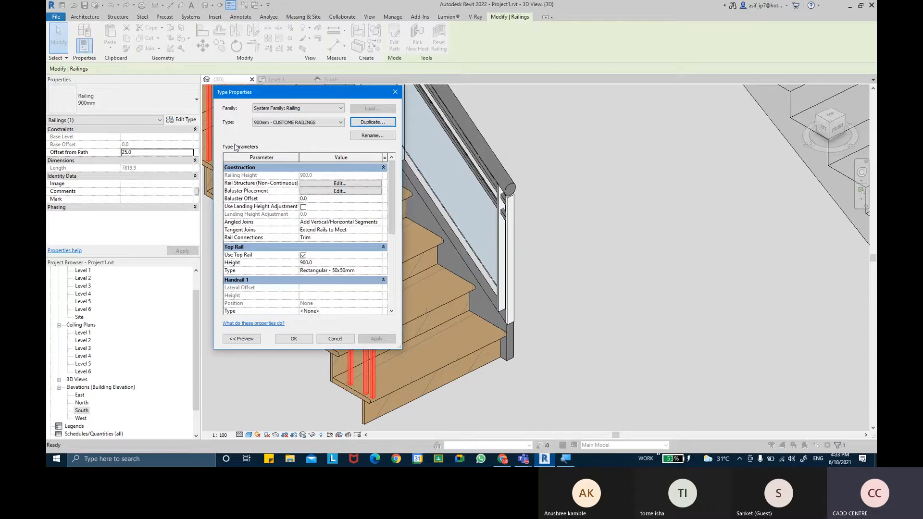
# Step: Collapse the Construction, Top Rail, Handrail 1, Handrail 2 and Identity Data groups and move the type properties clear of the railing
pyautogui.click(247, 168)
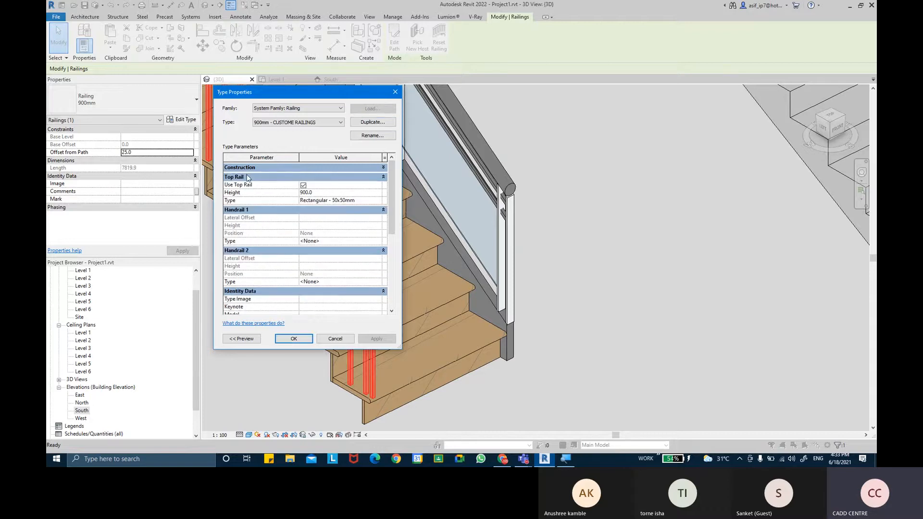
pyautogui.click(247, 178)
pyautogui.click(248, 187)
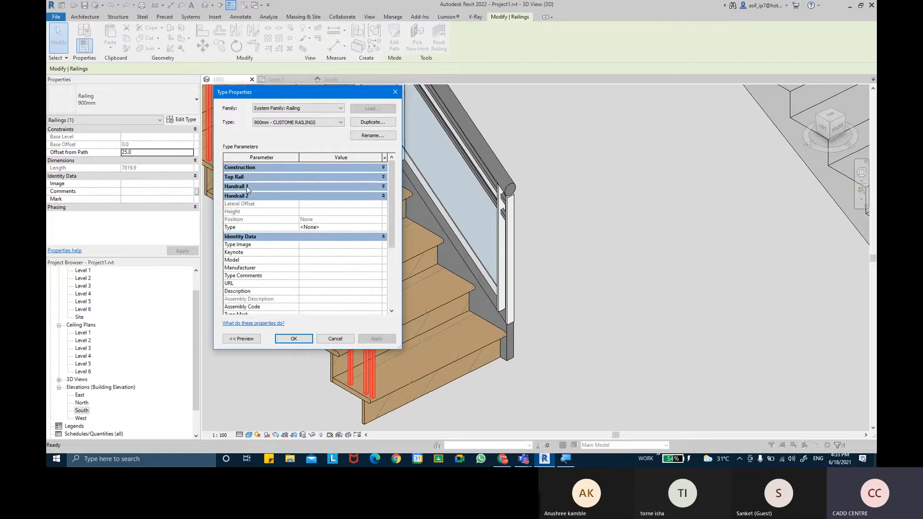
pyautogui.click(249, 196)
pyautogui.click(249, 207)
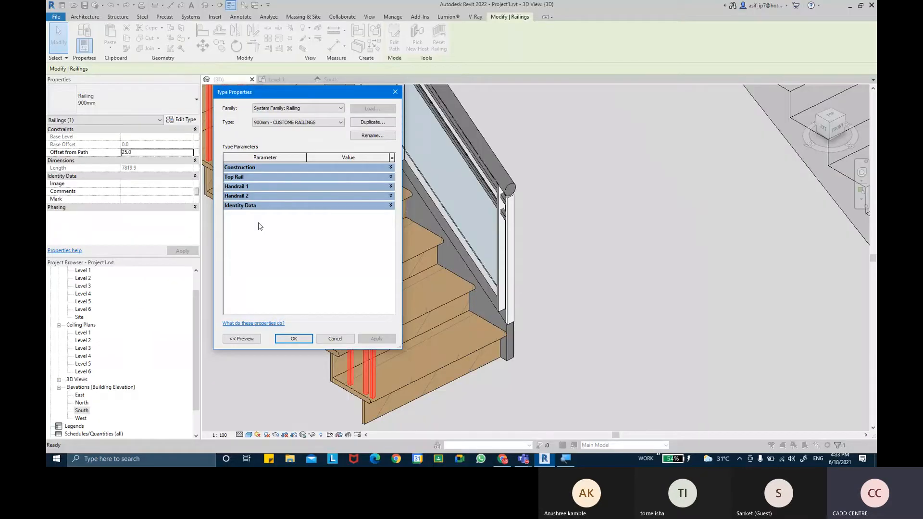
pyautogui.moveTo(257, 93); pyautogui.dragTo(572, 107)
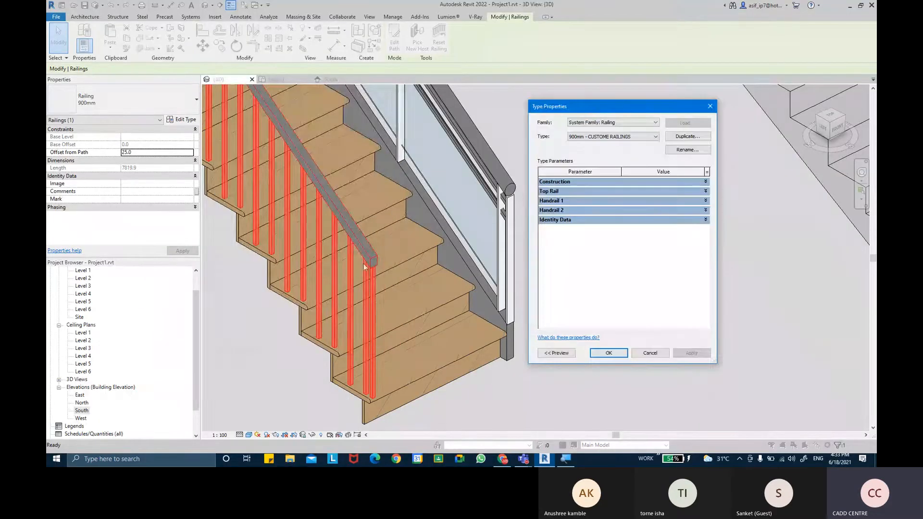
# Step: Switch to Microsoft Whiteboard and create a new blank whiteboard
pyautogui.click(739, 461)
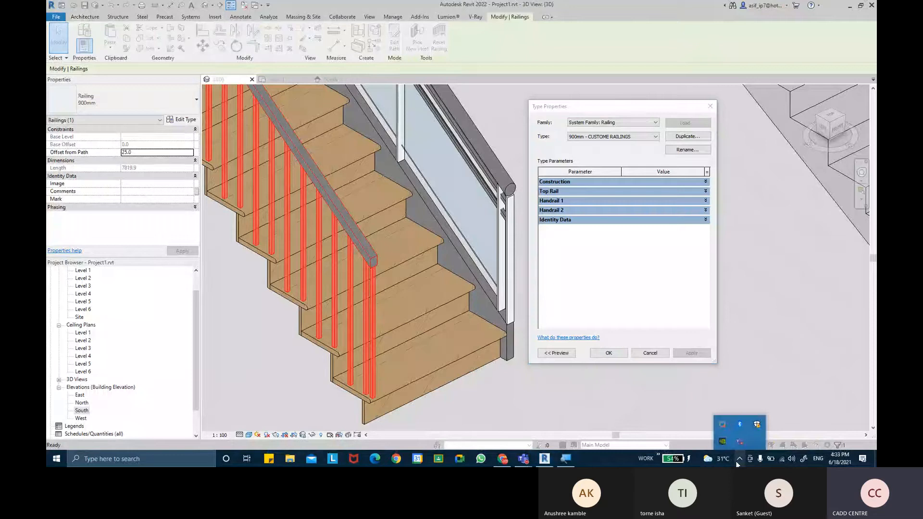
pyautogui.click(739, 460)
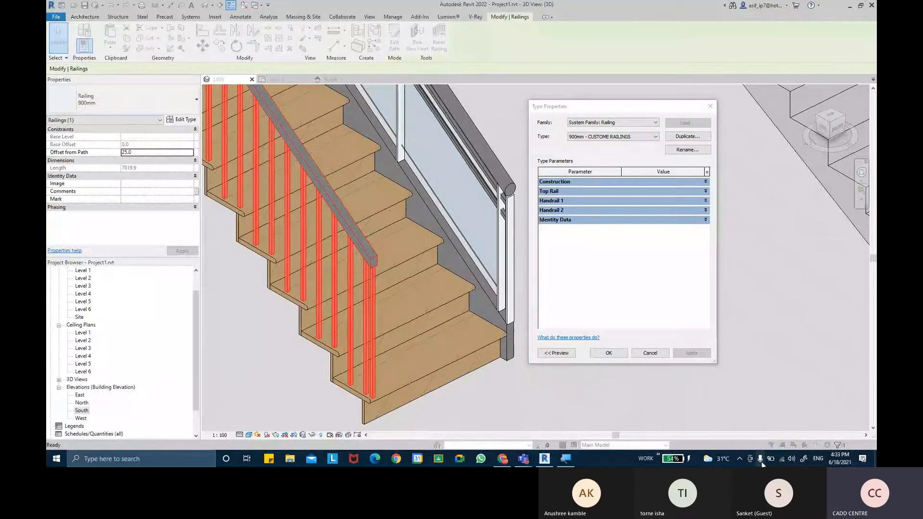
pyautogui.click(805, 463)
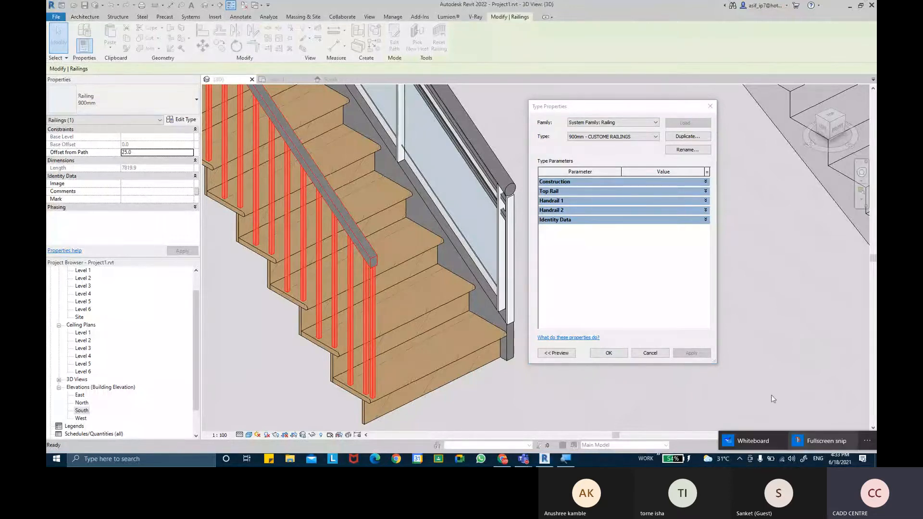
pyautogui.click(757, 439)
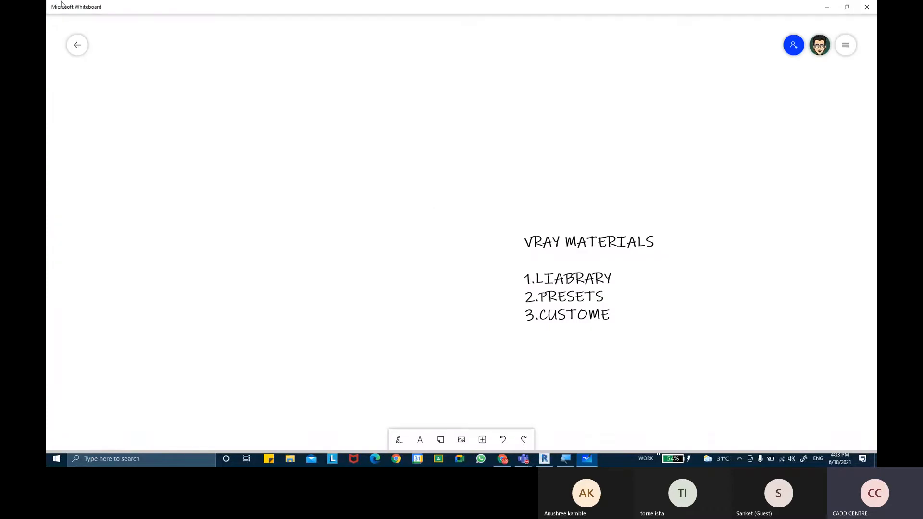
pyautogui.click(67, 49)
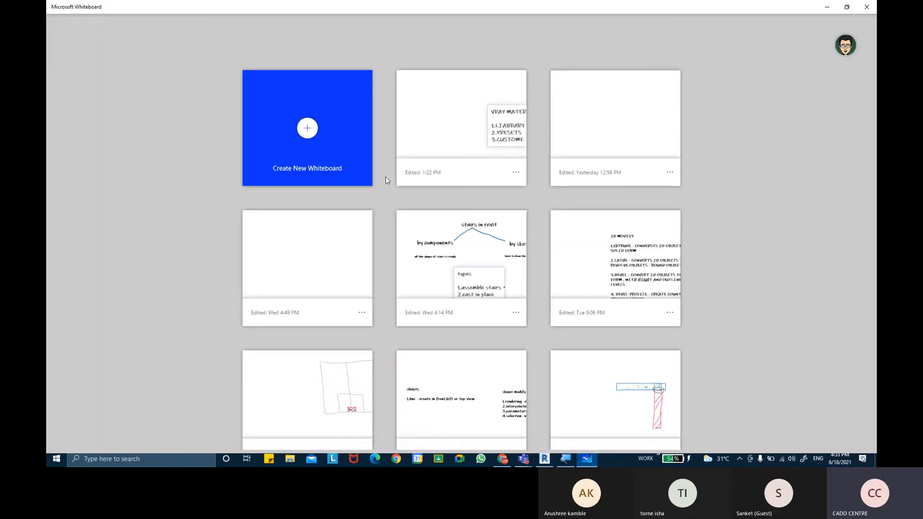
pyautogui.click(345, 171)
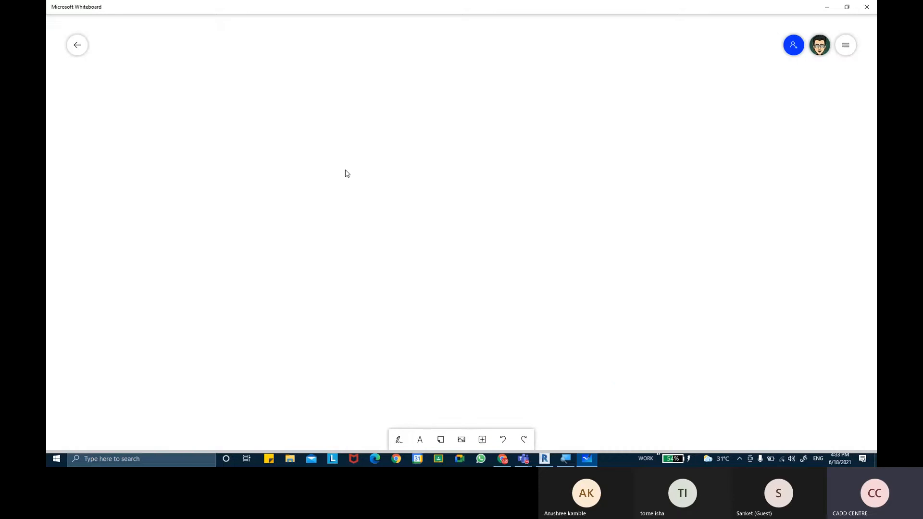
# Step: Sketch a long, narrow horizontal bar in red pen across the upper middle of the whiteboard as the top rail
pyautogui.click(400, 439)
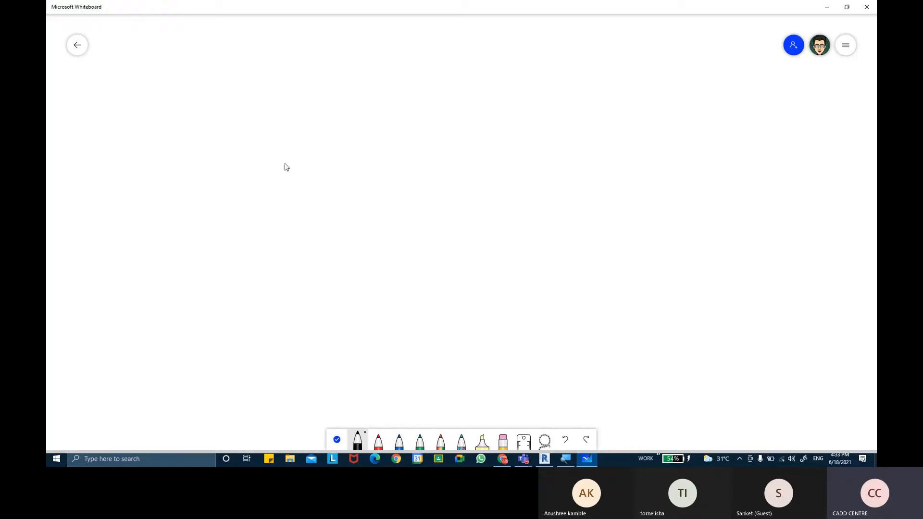
pyautogui.click(386, 440)
pyautogui.moveTo(290, 167); pyautogui.dragTo(600, 170)
pyautogui.moveTo(289, 168)
pyautogui.mouseDown()
pyautogui.moveTo(289, 181)
pyautogui.moveTo(322, 186)
pyautogui.moveTo(610, 191)
pyautogui.moveTo(598, 167)
pyautogui.mouseUp()
# Step: Sketch a vertical rectangular post in blue pen beneath each end of the red rail
pyautogui.click(399, 440)
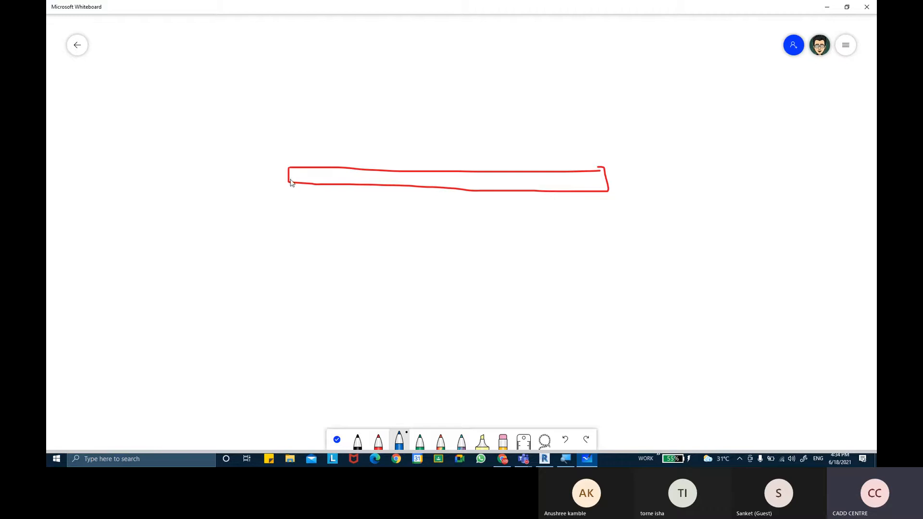
pyautogui.moveTo(289, 186); pyautogui.dragTo(290, 321)
pyautogui.moveTo(311, 184)
pyautogui.mouseDown()
pyautogui.moveTo(311, 320)
pyautogui.moveTo(293, 320)
pyautogui.mouseUp()
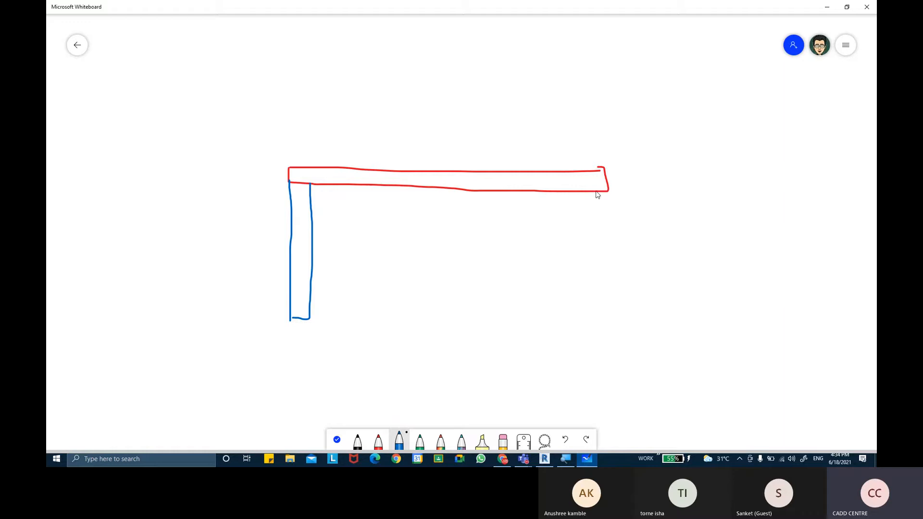
pyautogui.moveTo(609, 192)
pyautogui.mouseDown()
pyautogui.moveTo(601, 220)
pyautogui.moveTo(610, 332)
pyautogui.mouseUp()
pyautogui.hotkey('ctrl', 'z')
pyautogui.moveTo(608, 193)
pyautogui.mouseDown()
pyautogui.moveTo(613, 312)
pyautogui.moveTo(596, 316)
pyautogui.moveTo(593, 195)
pyautogui.moveTo(603, 195)
pyautogui.mouseUp()
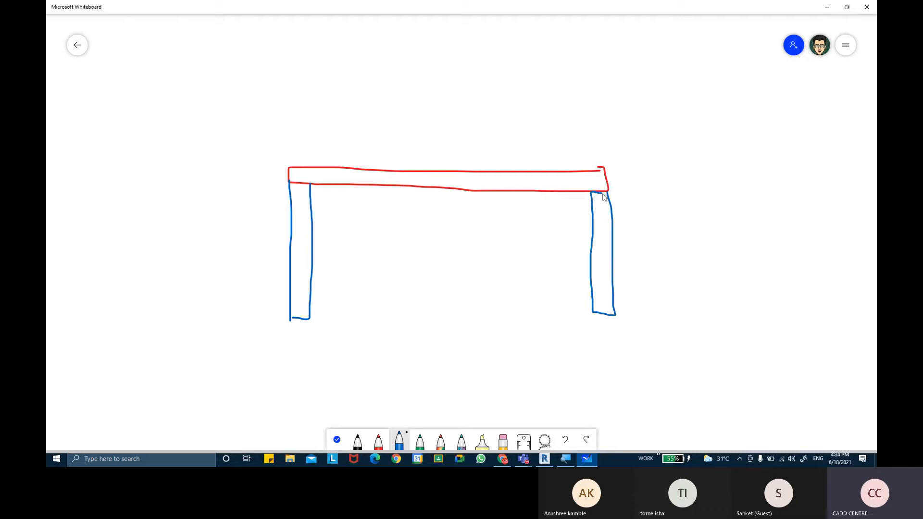
pyautogui.moveTo(290, 182); pyautogui.dragTo(311, 186)
# Step: Sketch four narrow vertical balusters in black pen under the red rail, spaced between the two blue posts
pyautogui.click(357, 440)
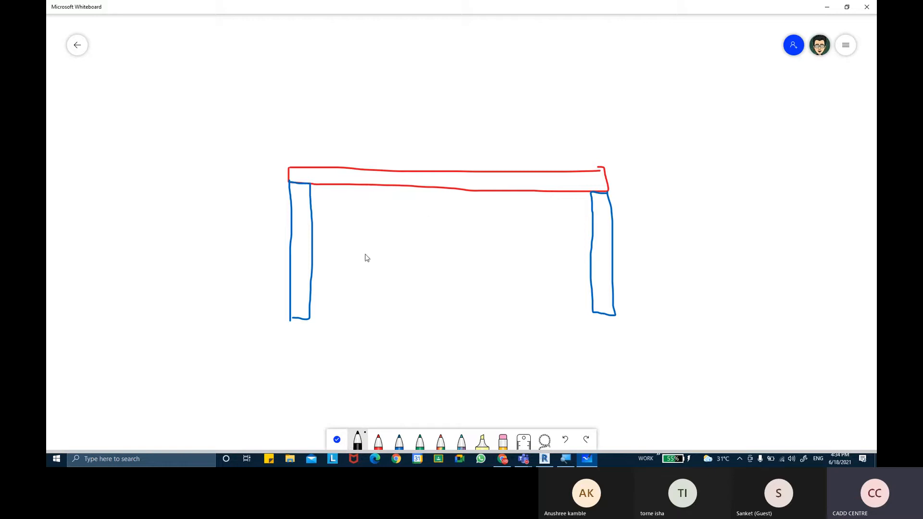
pyautogui.moveTo(344, 186); pyautogui.dragTo(348, 315)
pyautogui.moveTo(352, 186)
pyautogui.mouseDown()
pyautogui.moveTo(362, 305)
pyautogui.moveTo(354, 314)
pyautogui.mouseUp()
pyautogui.moveTo(396, 187); pyautogui.dragTo(394, 307)
pyautogui.moveTo(406, 189)
pyautogui.mouseDown()
pyautogui.moveTo(406, 307)
pyautogui.moveTo(393, 309)
pyautogui.mouseUp()
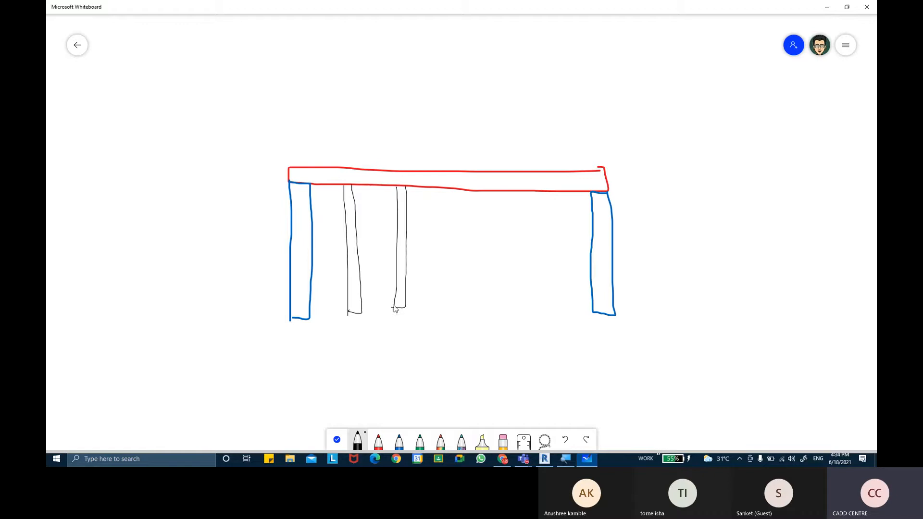
pyautogui.moveTo(447, 191); pyautogui.dragTo(450, 308)
pyautogui.moveTo(455, 192)
pyautogui.mouseDown()
pyautogui.moveTo(458, 311)
pyautogui.moveTo(448, 306)
pyautogui.mouseUp()
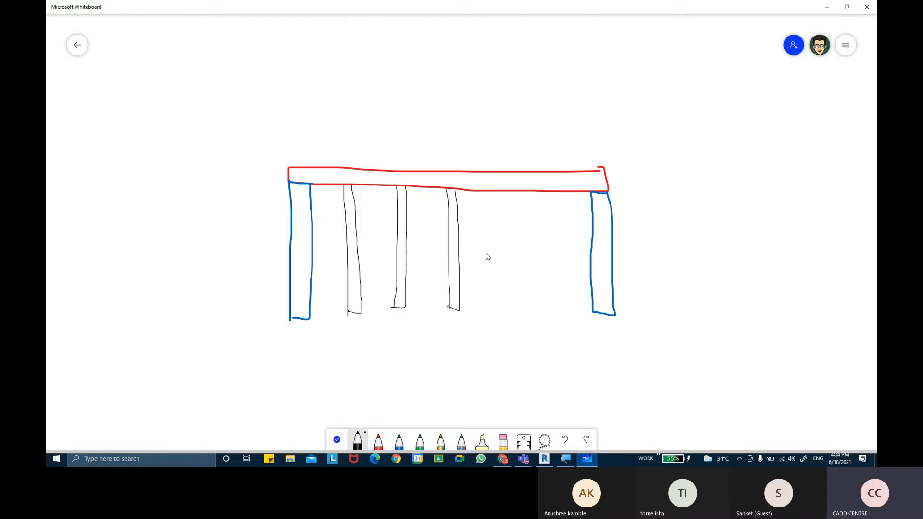
pyautogui.moveTo(498, 189); pyautogui.dragTo(496, 320)
pyautogui.moveTo(499, 192)
pyautogui.mouseDown()
pyautogui.moveTo(511, 197)
pyautogui.moveTo(500, 314)
pyautogui.mouseUp()
# Step: Sketch two narrow horizontal rails in black pen across the balusters from post to post, one above the other
pyautogui.moveTo(314, 267); pyautogui.dragTo(603, 268)
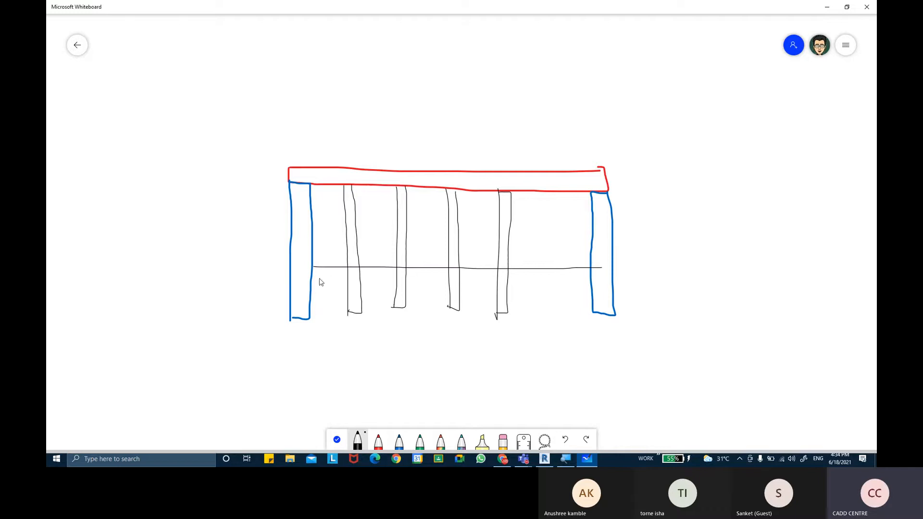
pyautogui.moveTo(312, 278); pyautogui.dragTo(592, 278)
pyautogui.moveTo(314, 225)
pyautogui.mouseDown()
pyautogui.moveTo(589, 226)
pyautogui.moveTo(571, 230)
pyautogui.mouseUp()
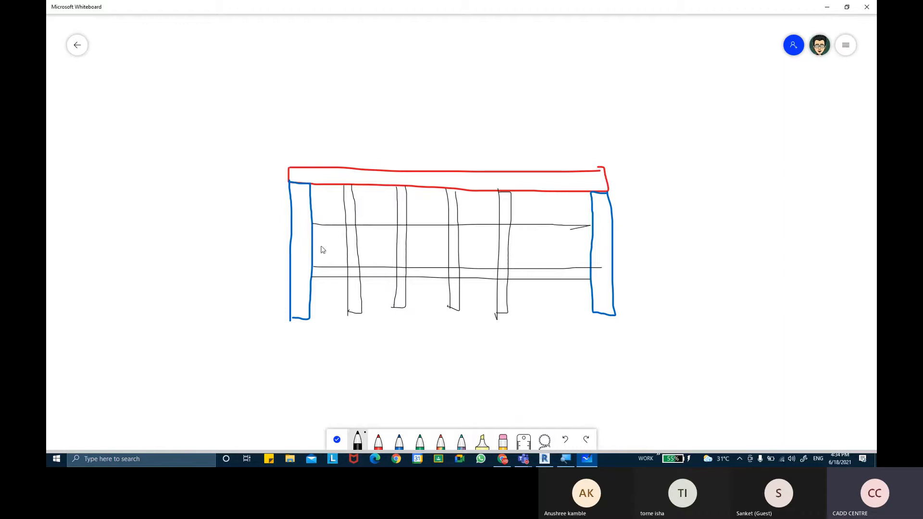
pyautogui.moveTo(313, 236)
pyautogui.mouseDown()
pyautogui.moveTo(592, 232)
pyautogui.moveTo(571, 224)
pyautogui.mouseUp()
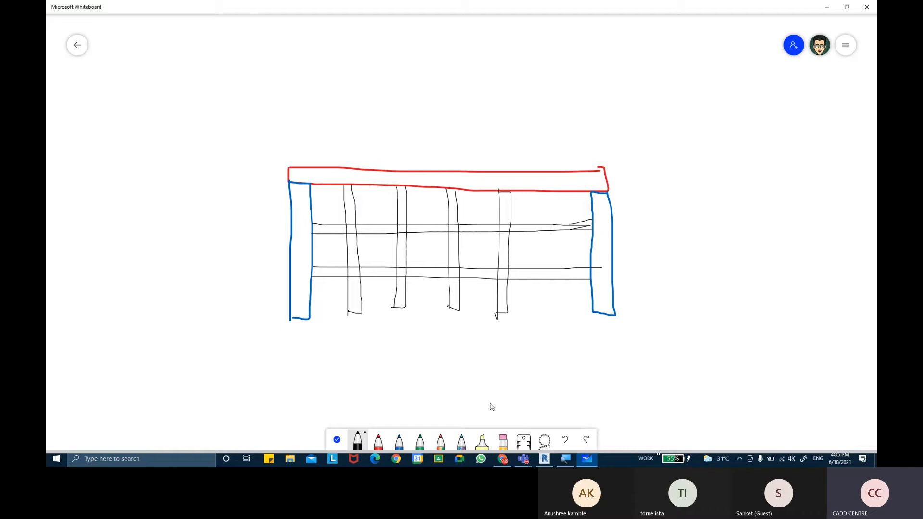
pyautogui.click(461, 440)
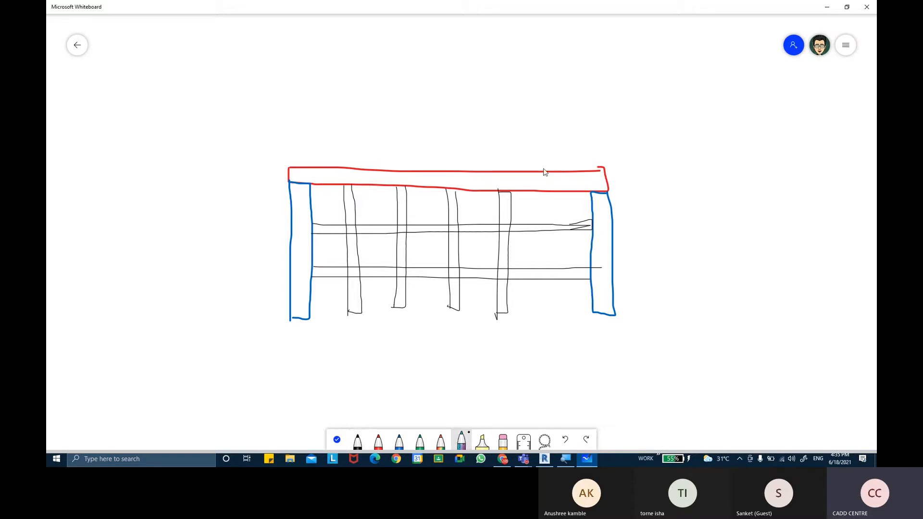
pyautogui.moveTo(521, 176); pyautogui.dragTo(573, 119)
pyautogui.hotkey('ctrl', 'z')
# Step: Draw a red arrow from the top bar and label it "TOP Rail" in red pen
pyautogui.click(378, 440)
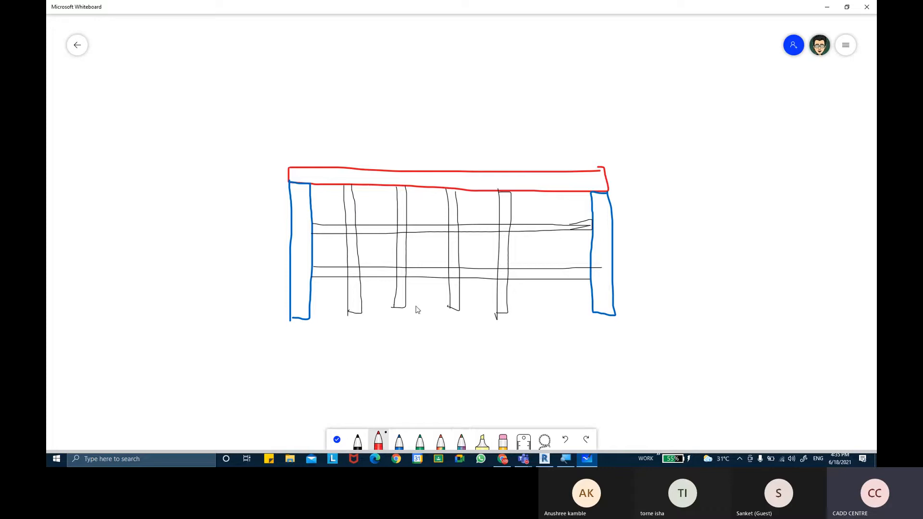
pyautogui.moveTo(542, 177)
pyautogui.mouseDown()
pyautogui.moveTo(558, 150)
pyautogui.moveTo(633, 109)
pyautogui.mouseUp()
pyautogui.moveTo(630, 112)
pyautogui.mouseDown()
pyautogui.moveTo(650, 135)
pyautogui.moveTo(649, 119)
pyautogui.moveTo(675, 119)
pyautogui.moveTo(677, 133)
pyautogui.moveTo(720, 130)
pyautogui.mouseUp()
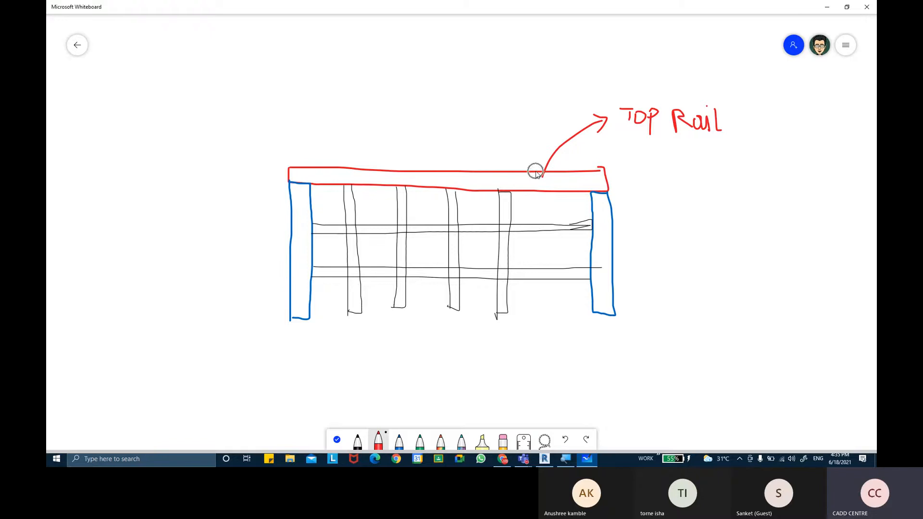
# Step: Switch to Revit, try the 900mm - CUSTOME RAILINGS type with its top rail turned off, and undo the change on the stair railing
pyautogui.click(545, 459)
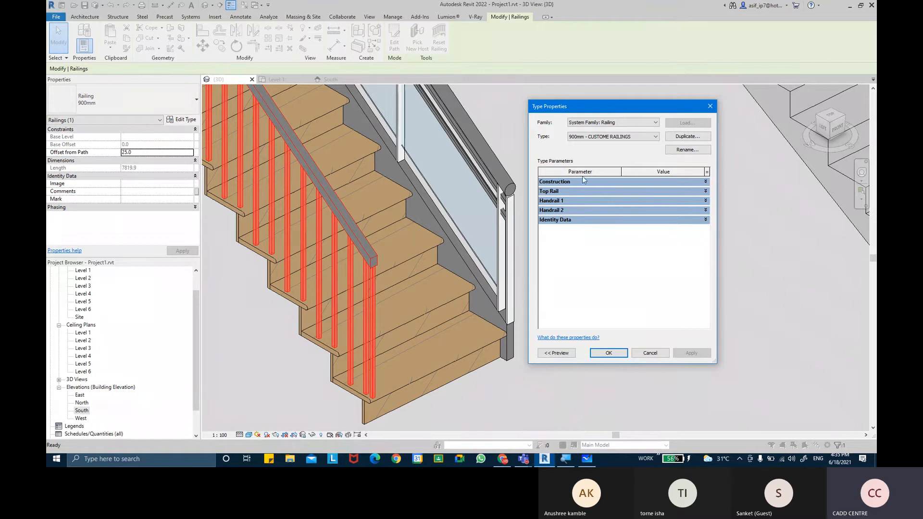
pyautogui.click(559, 191)
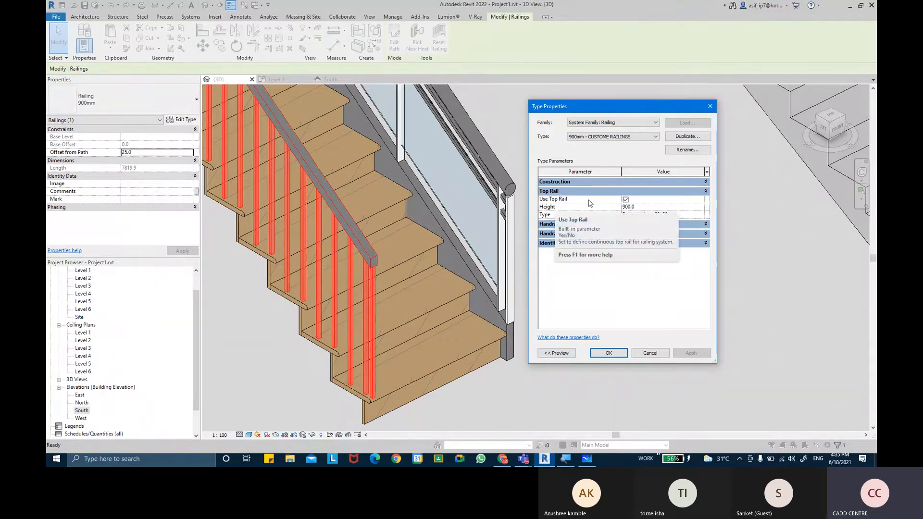
pyautogui.click(626, 200)
pyautogui.click(609, 353)
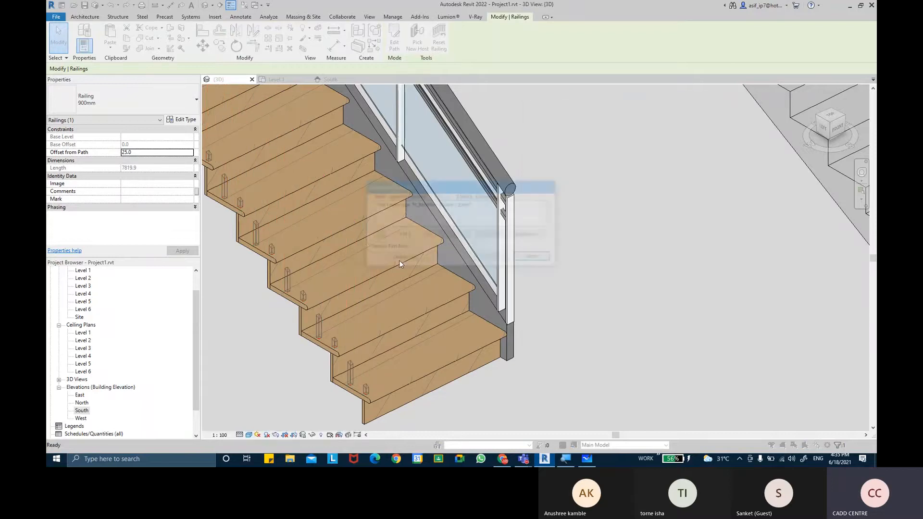
pyautogui.click(402, 259)
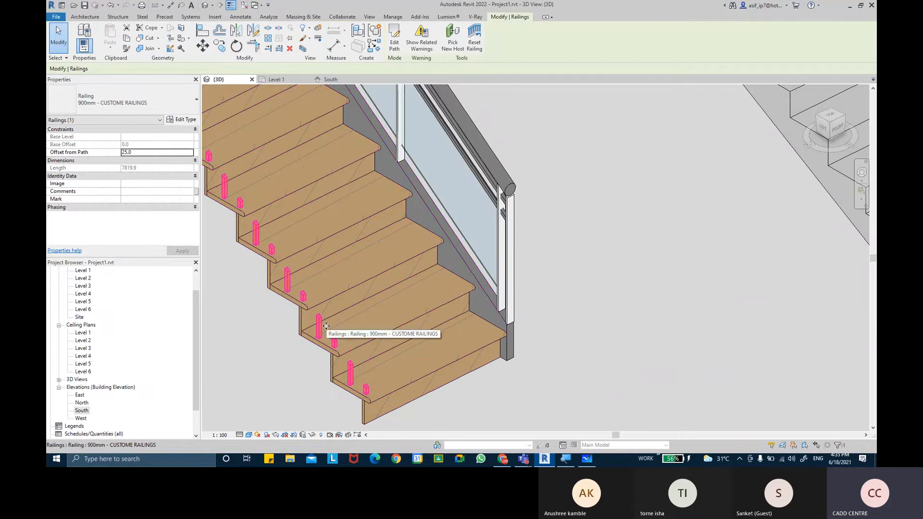
pyautogui.click(368, 243)
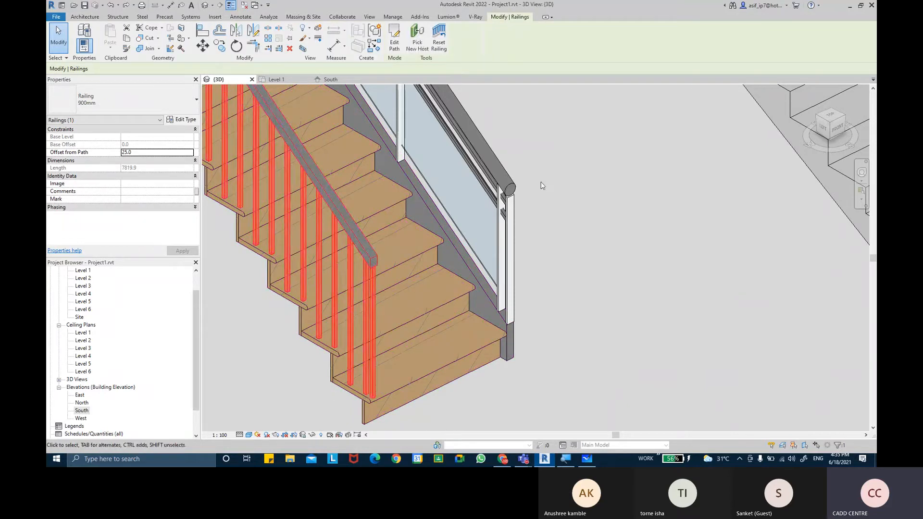
# Step: Choose the 900mm - CUSTOME RAILINGS type in the stair railing's type properties and turn on Use Top Rail
pyautogui.click(180, 119)
pyautogui.click(592, 137)
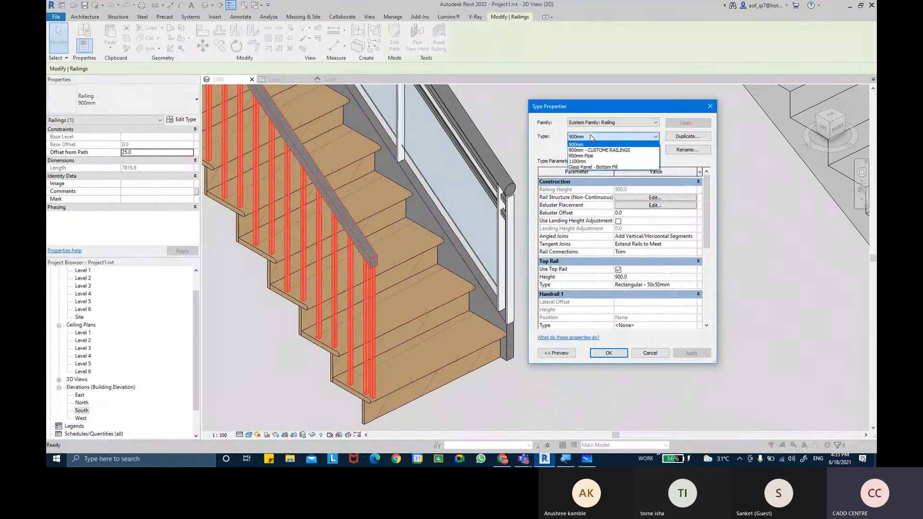
pyautogui.click(599, 150)
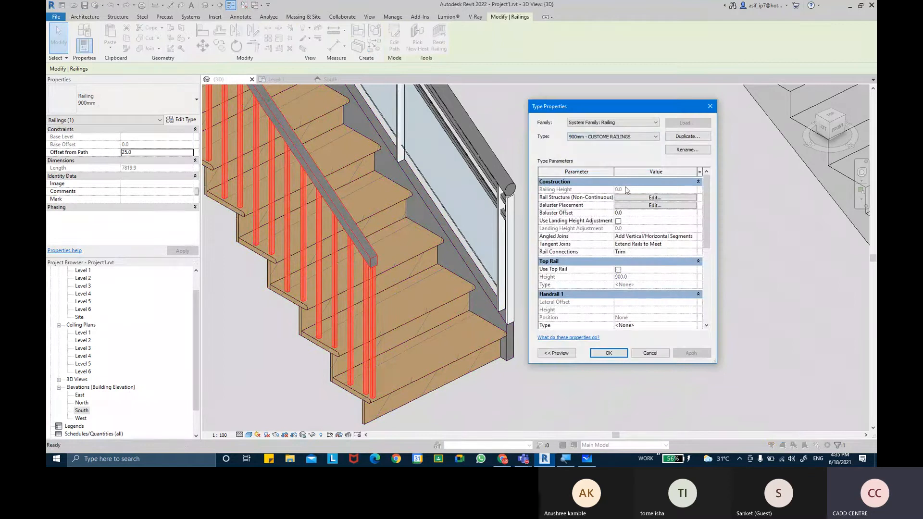
pyautogui.click(619, 270)
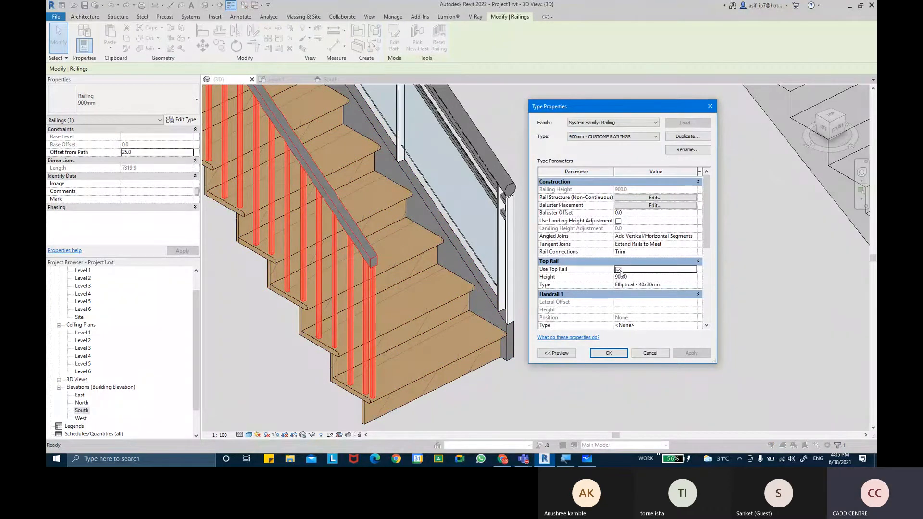
# Step: Set the top rail height to 1000, collapsing the other parameter groups, and apply the custom type to the stair railing
pyautogui.click(627, 278)
pyautogui.click(602, 182)
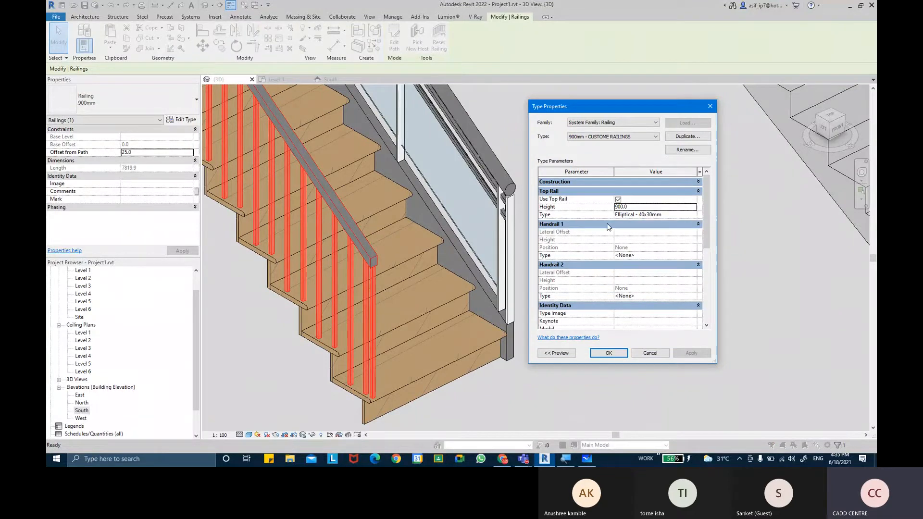
pyautogui.click(606, 224)
pyautogui.click(604, 235)
pyautogui.click(603, 244)
pyautogui.click(642, 208)
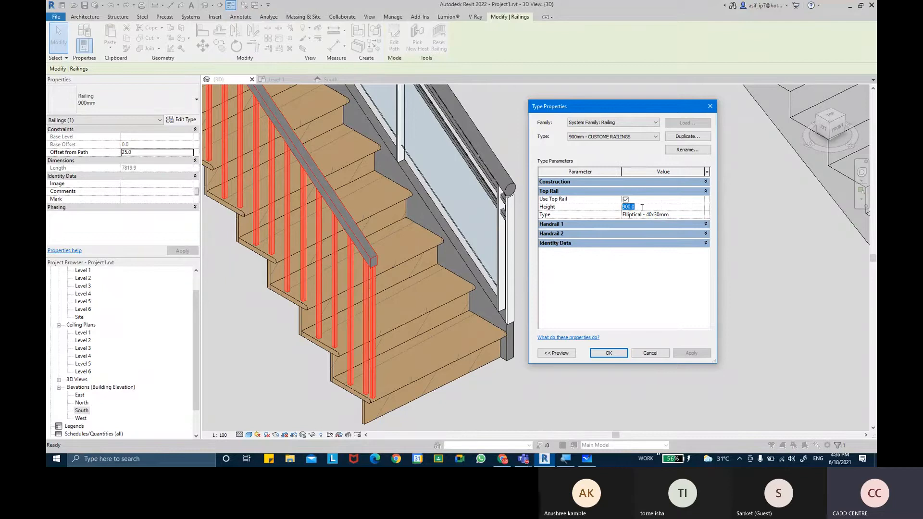
pyautogui.write('1000')
pyautogui.press('Return')
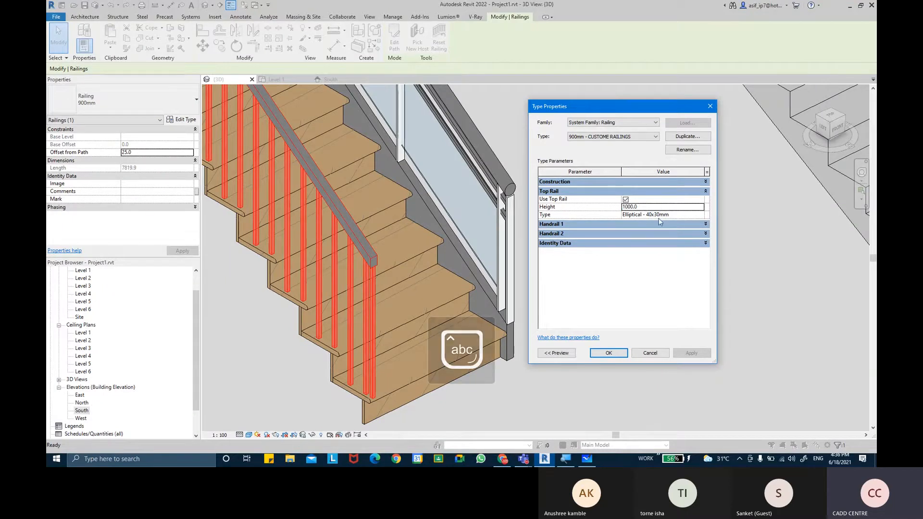
pyautogui.click(609, 353)
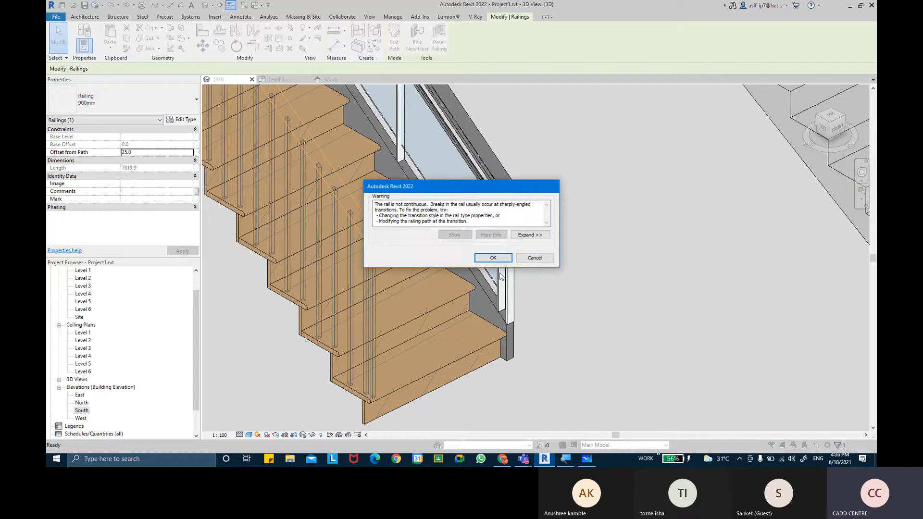
pyautogui.click(483, 260)
pyautogui.press('Escape')
# Step: Reopen the custom railing's type properties and collapse the Construction, Handrail 1, Handrail 2 and Identity Data groups
pyautogui.scroll(2, 378, 242)
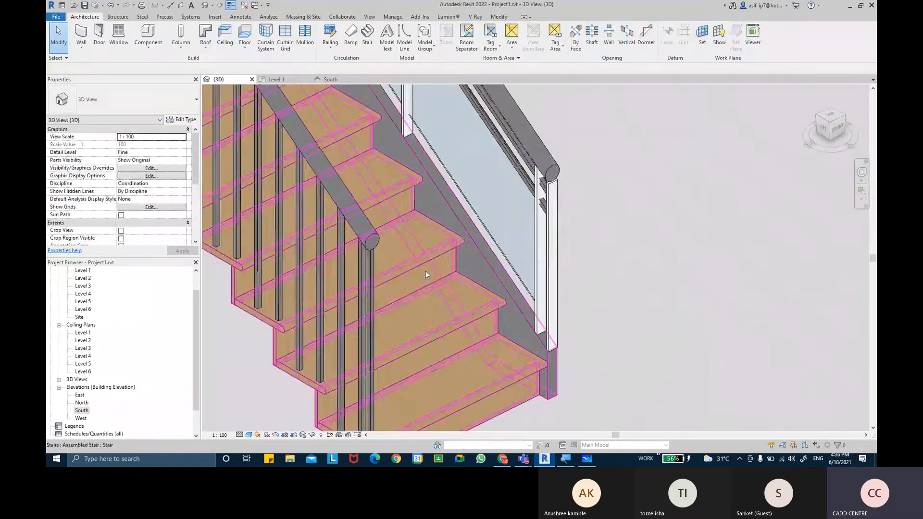
pyautogui.scroll(-2, 368, 188)
pyautogui.click(369, 188)
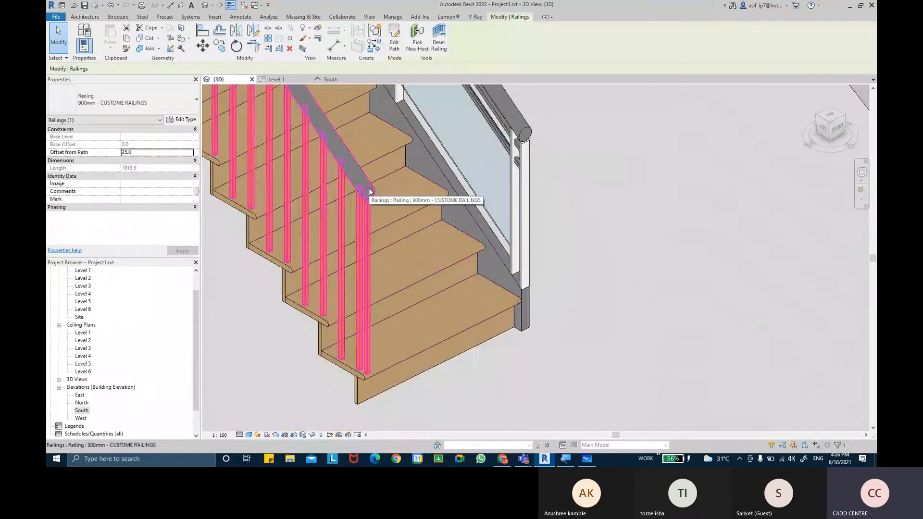
pyautogui.click(181, 120)
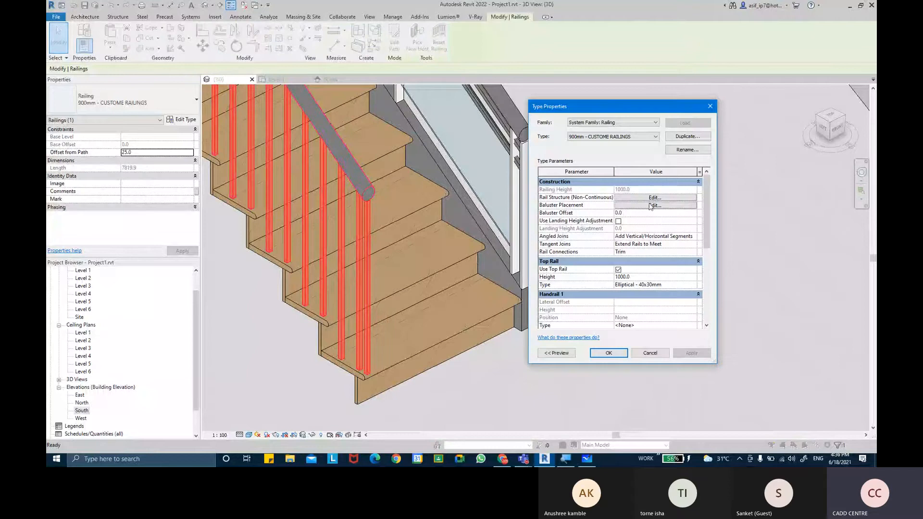
pyautogui.click(630, 182)
pyautogui.click(620, 224)
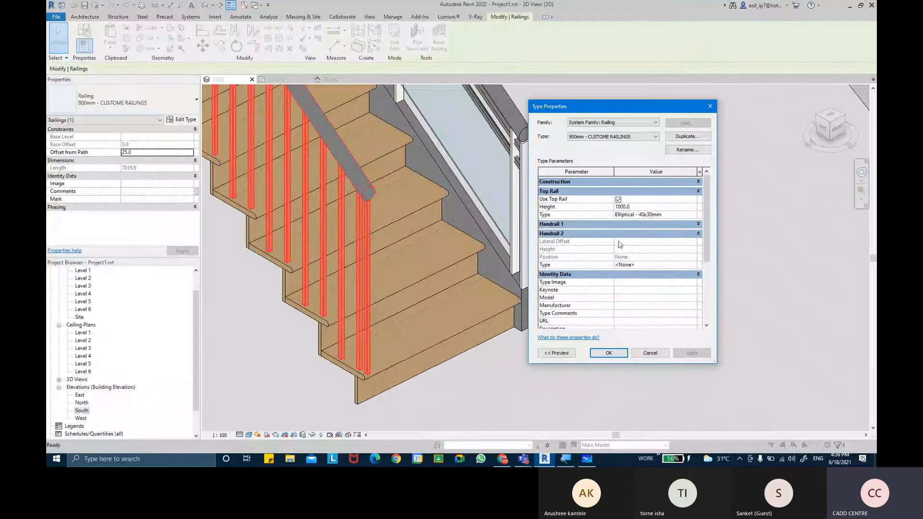
pyautogui.click(619, 236)
pyautogui.click(619, 244)
pyautogui.click(633, 217)
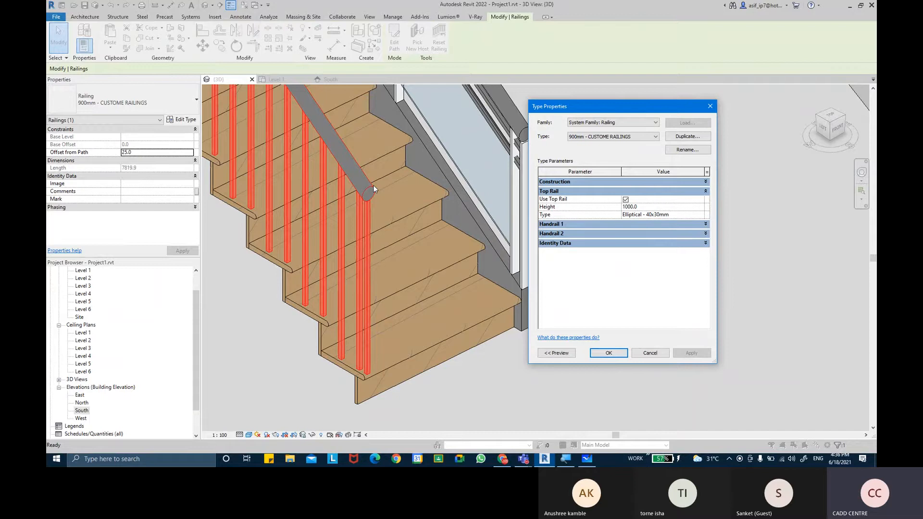
# Step: Open the Elliptical - 40x30mm top rail type's properties, collapse all parameter groups and move the dialog clear of the railing
pyautogui.click(707, 214)
pyautogui.click(707, 215)
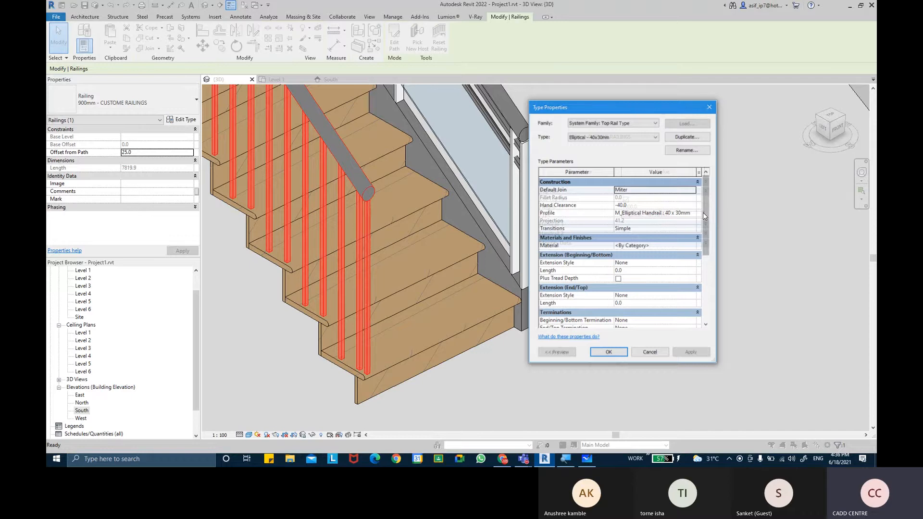
pyautogui.click(362, 193)
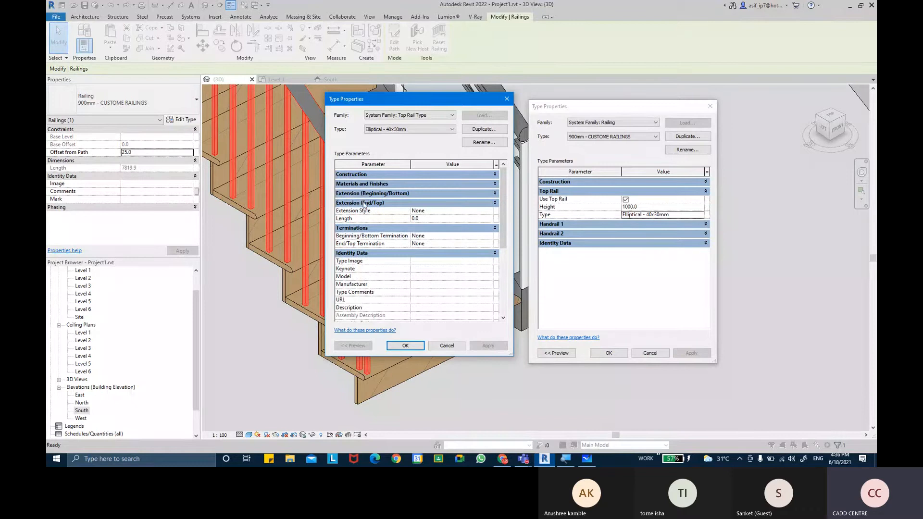
pyautogui.click(364, 204)
pyautogui.click(365, 212)
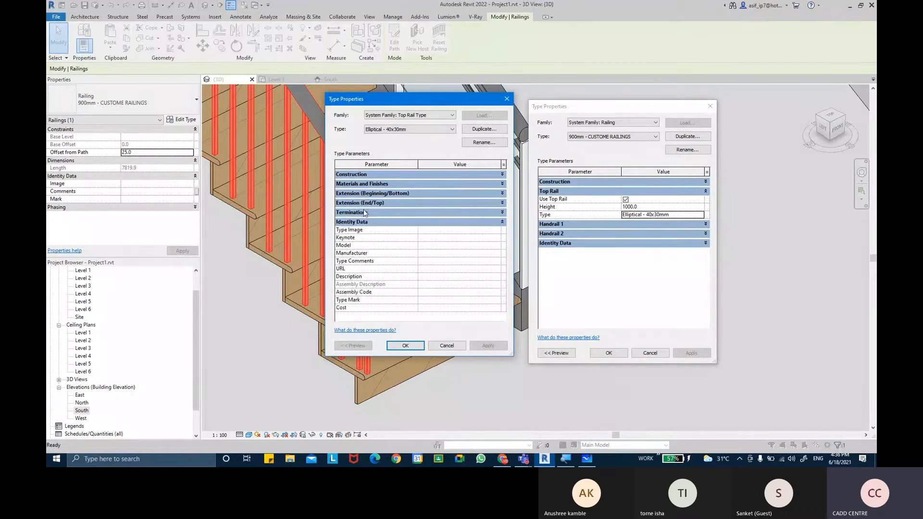
pyautogui.click(366, 224)
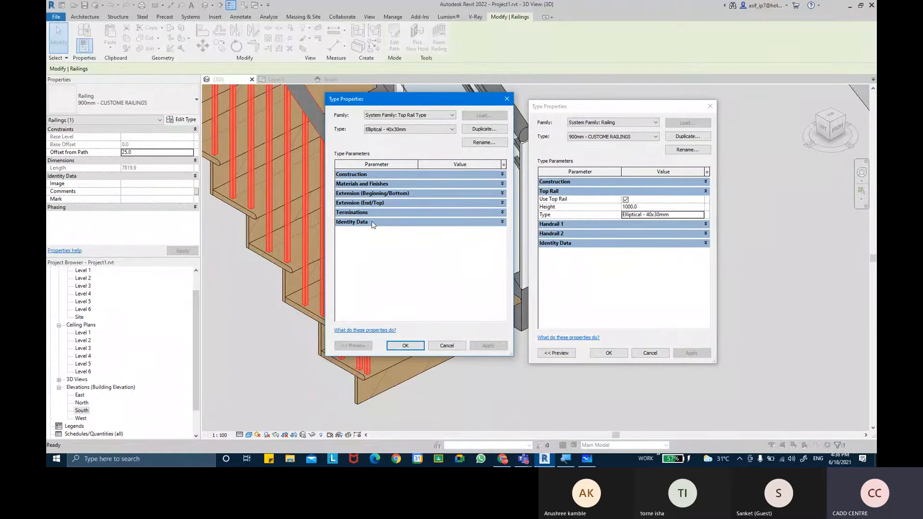
pyautogui.moveTo(392, 102); pyautogui.dragTo(489, 108)
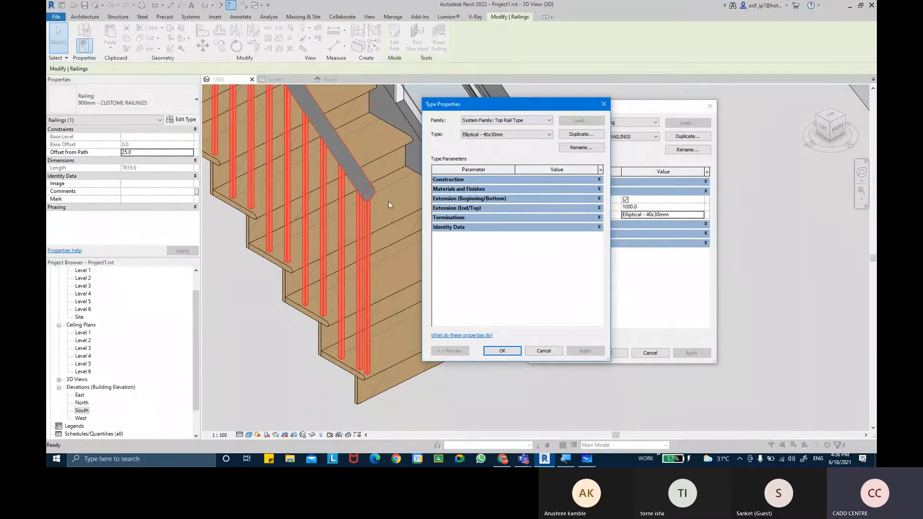
# Step: Switch to Chrome and search Google for "top rail profiles" in a new tab
pyautogui.click(498, 461)
pyautogui.click(266, 7)
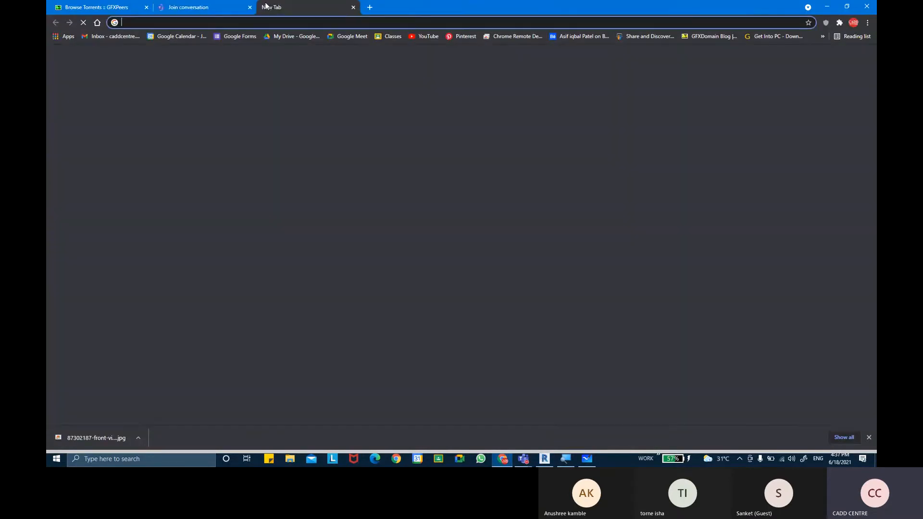
pyautogui.write('top rail')
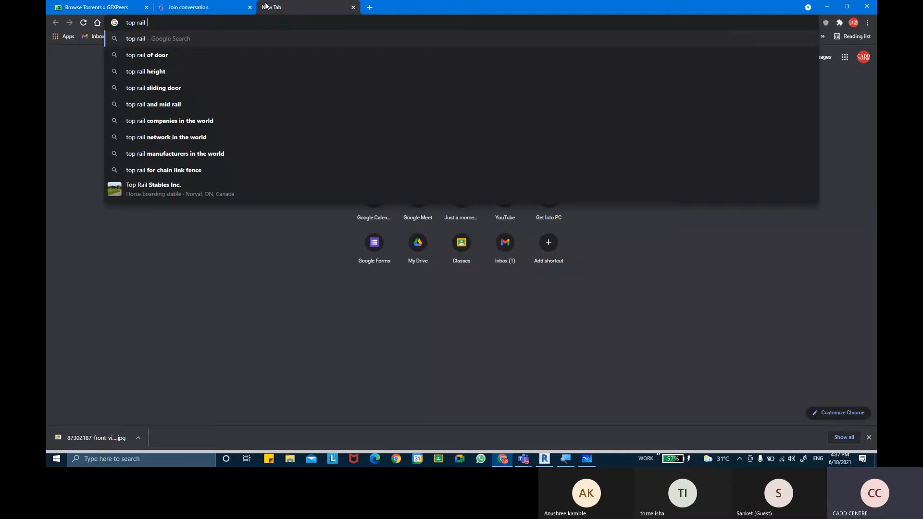
pyautogui.write(' profiles')
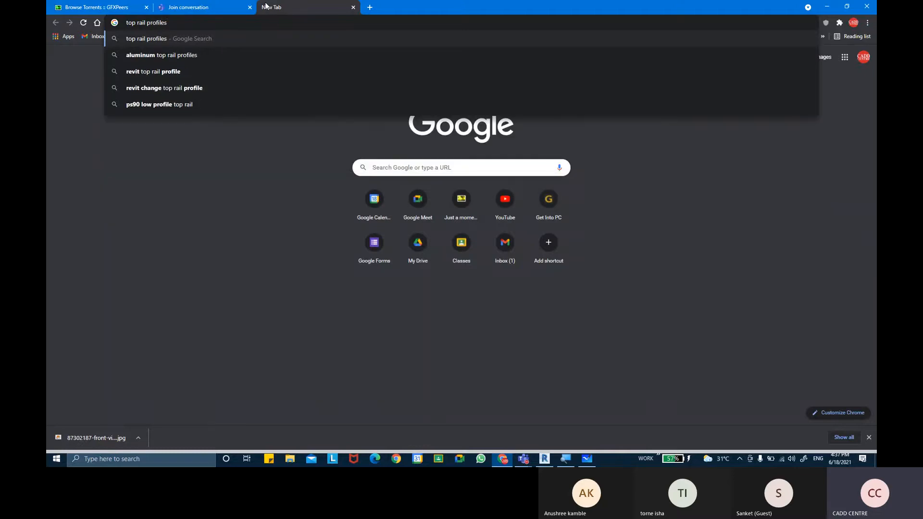
pyautogui.press('Return')
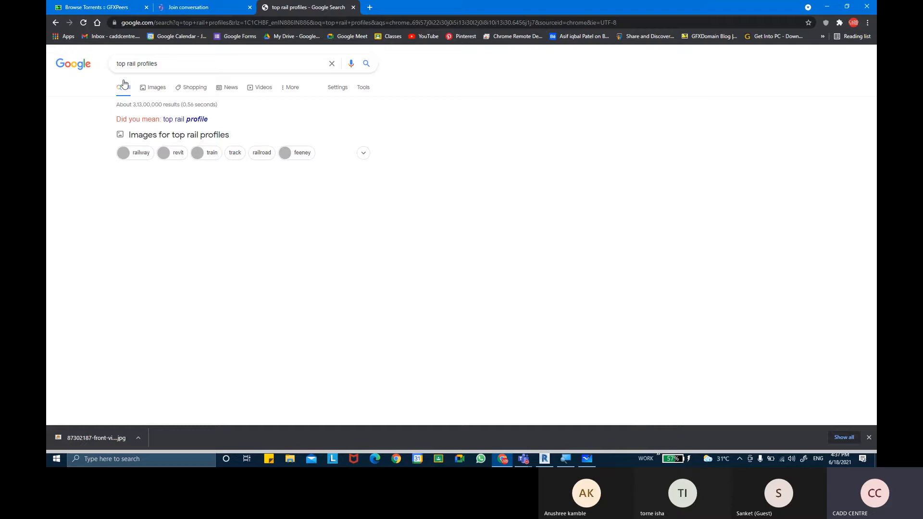
# Step: Open the image results for top rail profiles, enlarge the picture of nine wooden stair handrails and bring up its image options
pyautogui.click(372, 68)
pyautogui.click(374, 64)
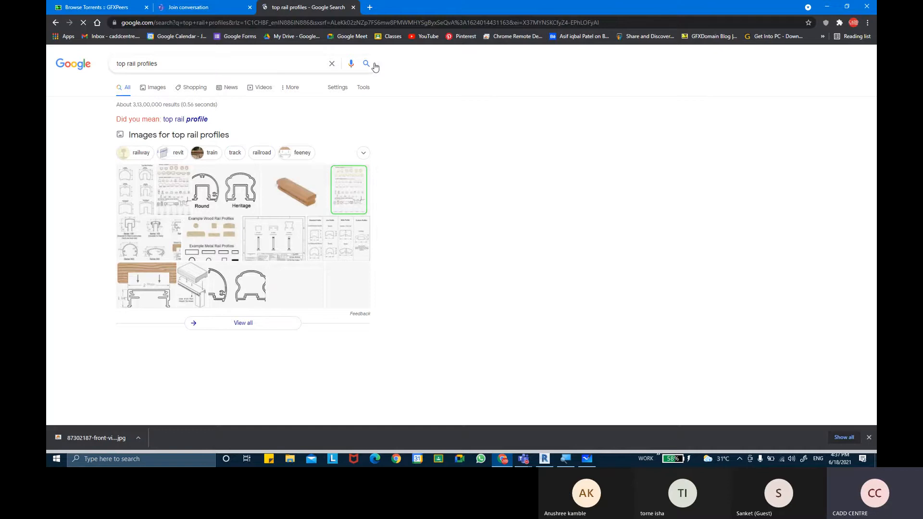
pyautogui.click(306, 191)
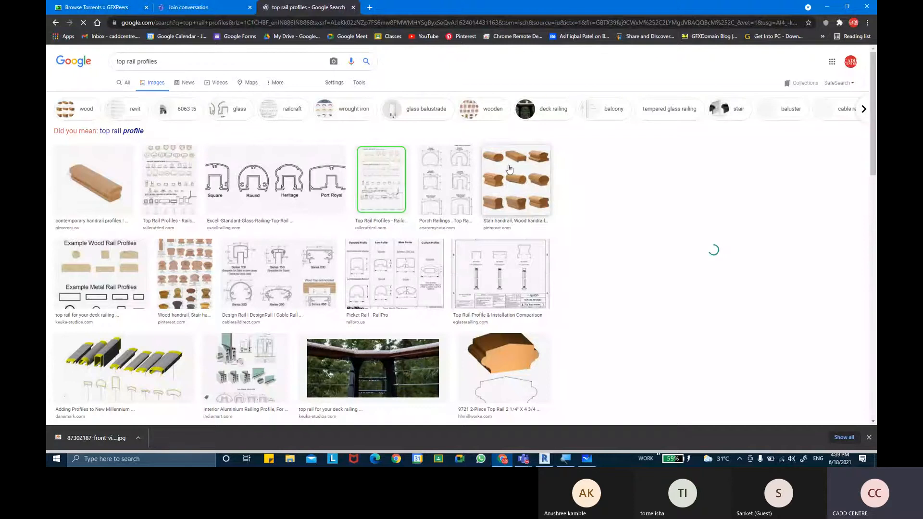
pyautogui.click(509, 170)
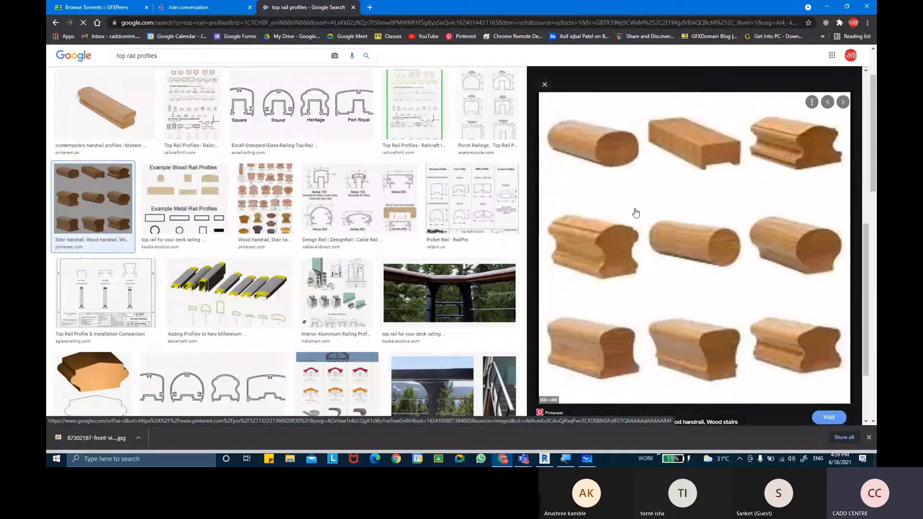
pyautogui.rightClick(635, 210)
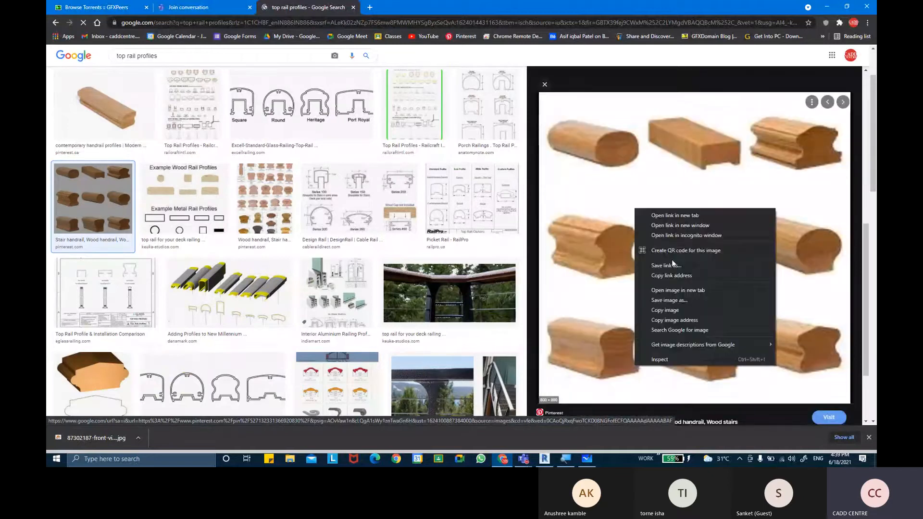
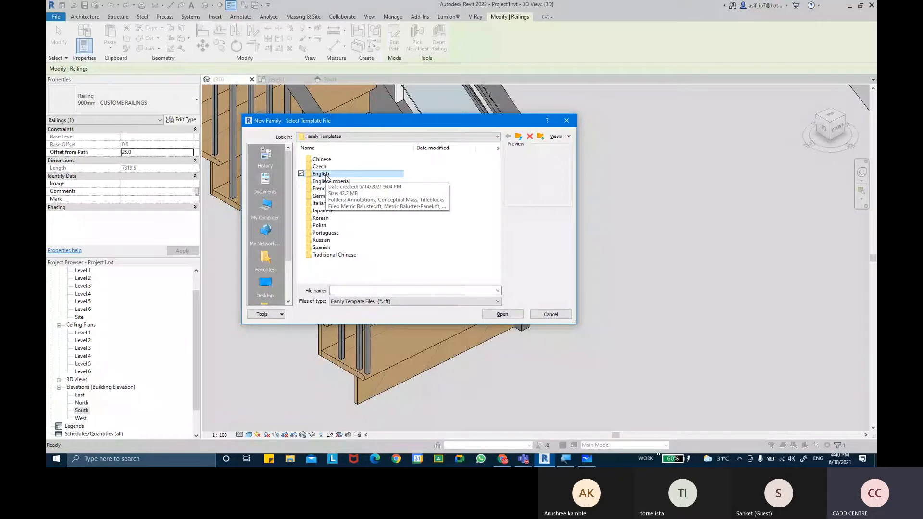
# Step: In Revit, create a new family from the Metric Profile-Rail.rft template in the English templates folder
pyautogui.doubleClick(325, 175)
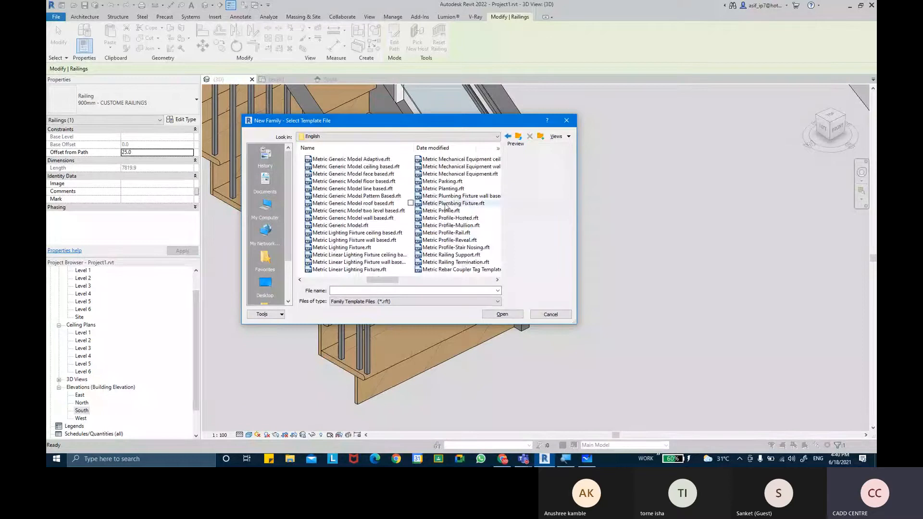
pyautogui.click(452, 233)
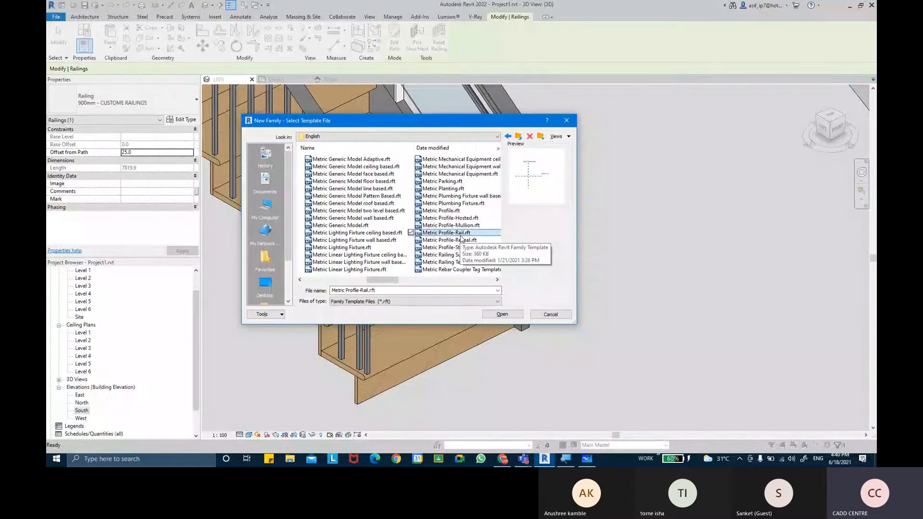
pyautogui.click(502, 315)
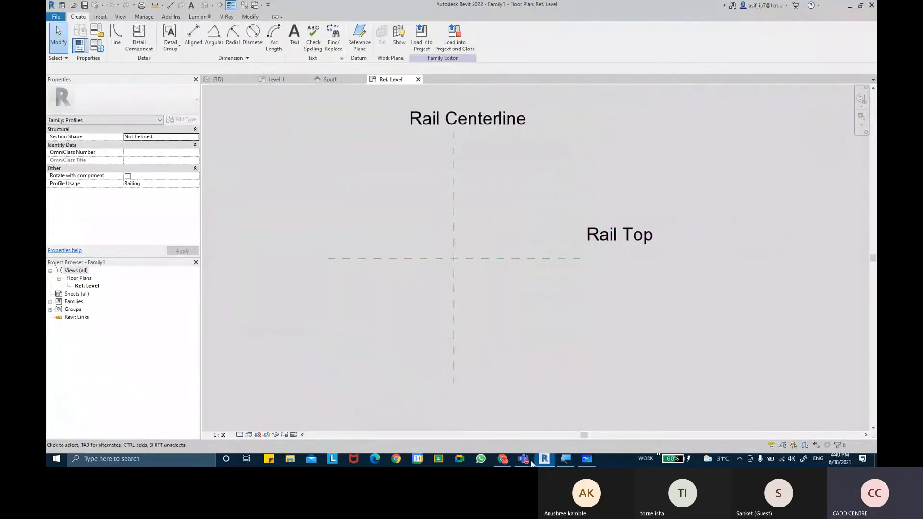
# Step: Switch to Chrome and browse the image results, previewing the Excell glass railing profiles and the 9721 2-Piece Top Rail profile
pyautogui.click(500, 457)
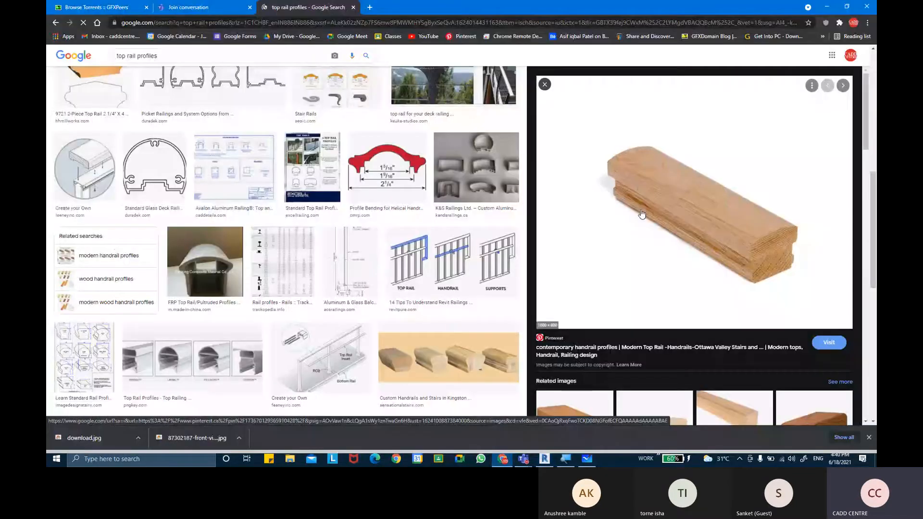
pyautogui.scroll(1, 437, 239)
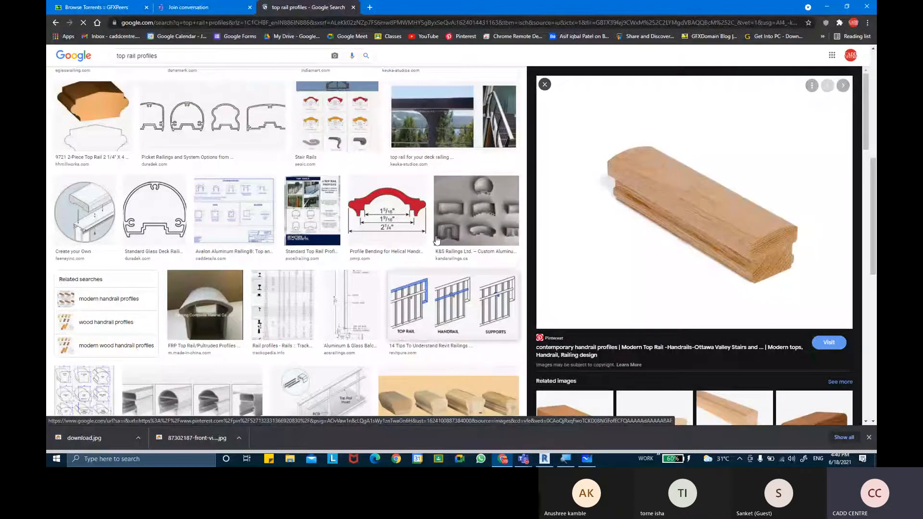
pyautogui.scroll(4, 437, 239)
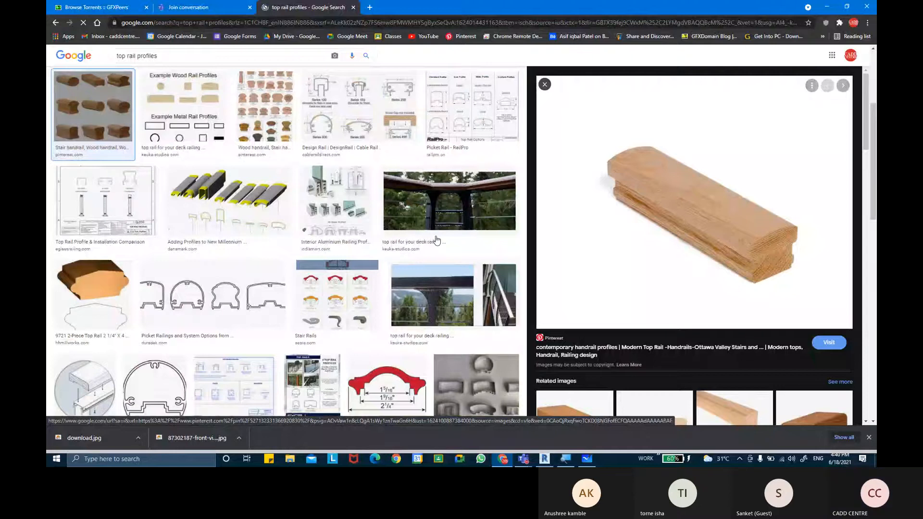
pyautogui.scroll(4, 437, 239)
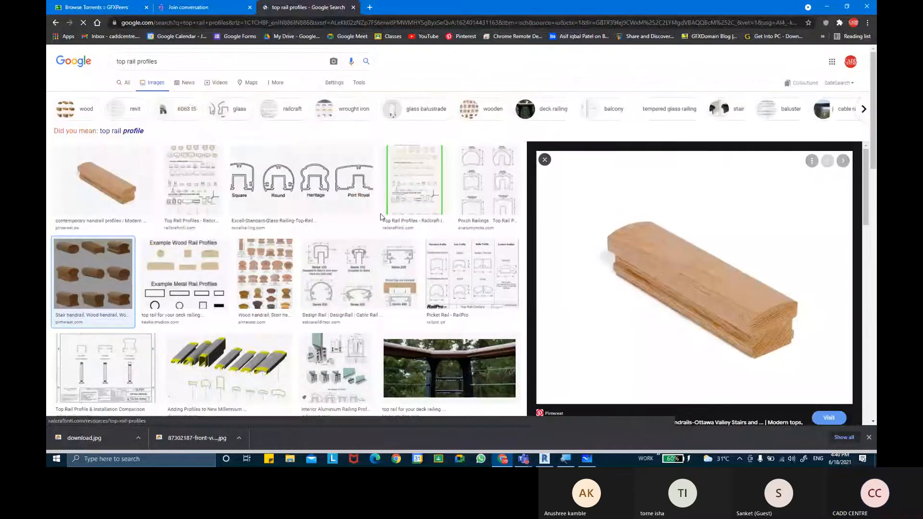
pyautogui.click(332, 182)
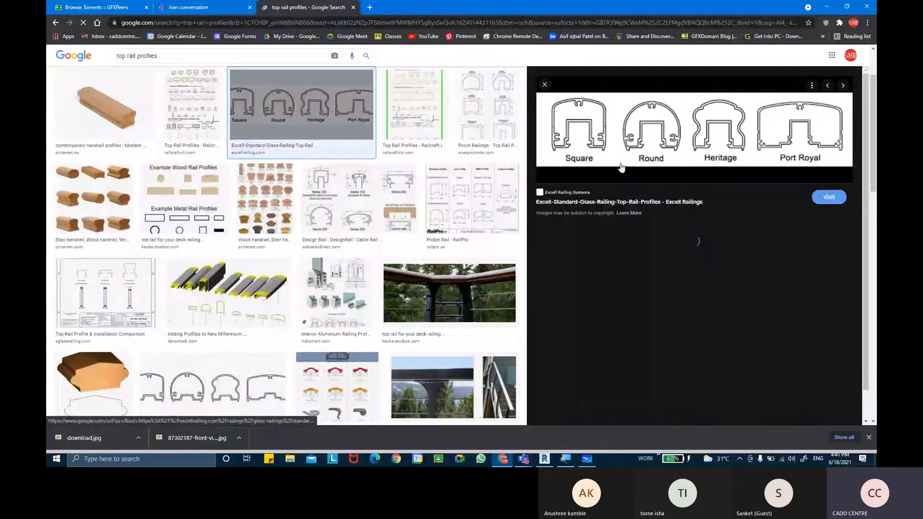
pyautogui.click(92, 380)
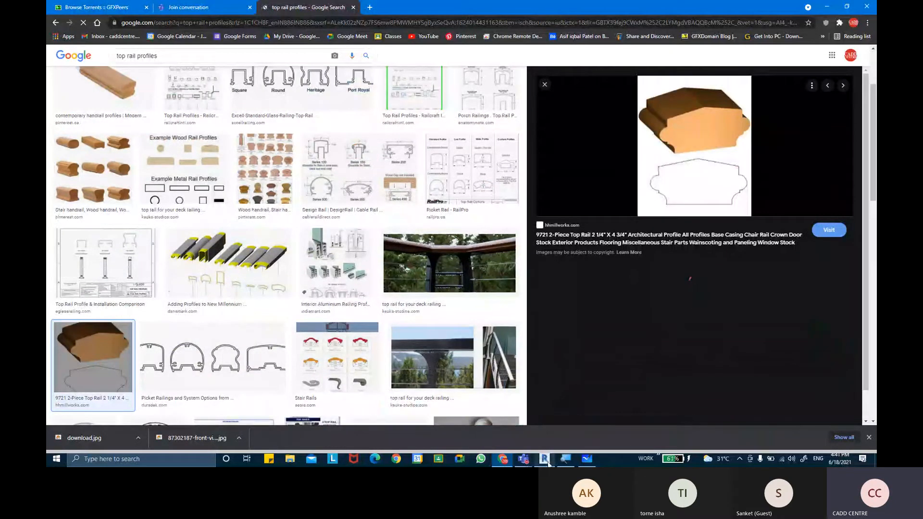
# Step: Return to Revit, minimizing the Teams meeting, and draw a horizontal line along the Rail Top plane outward from the Rail Centerline
pyautogui.moveTo(548, 463)
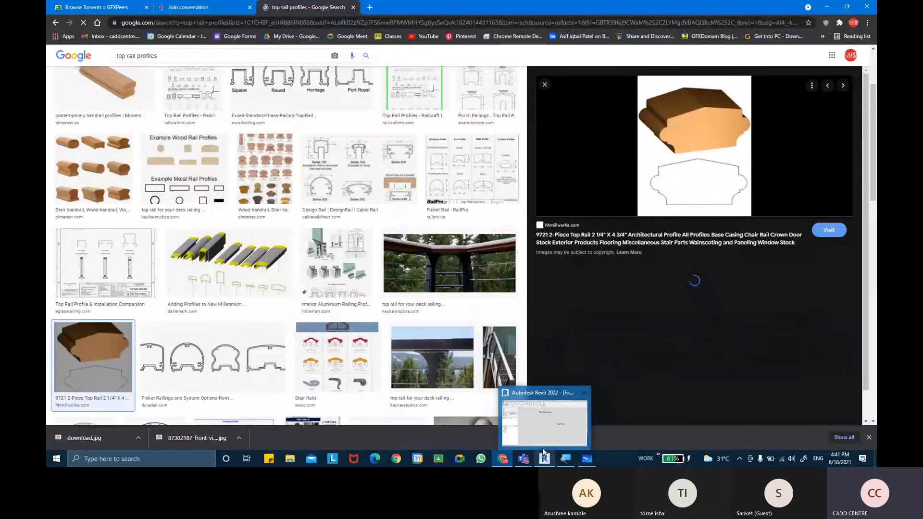
pyautogui.hotkey('alt', 'Tab')
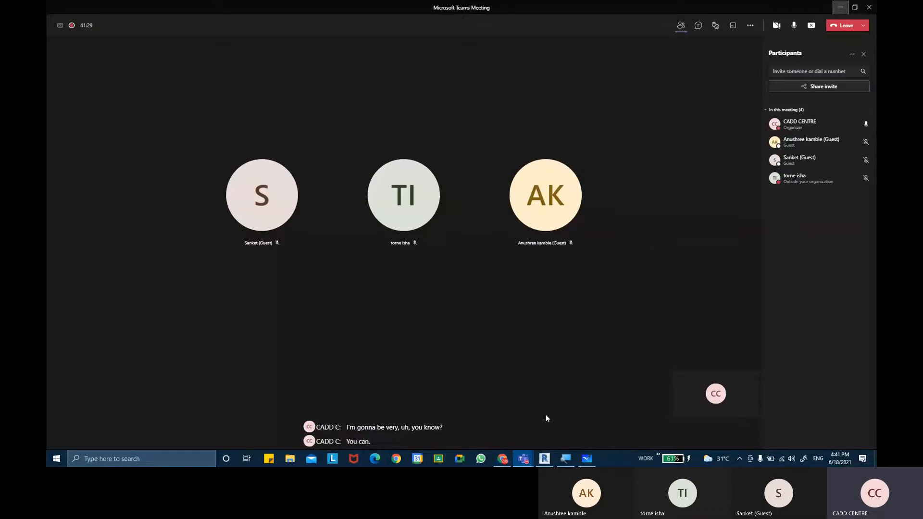
pyautogui.click(839, 8)
pyautogui.press('Escape')
pyautogui.press('Escape')
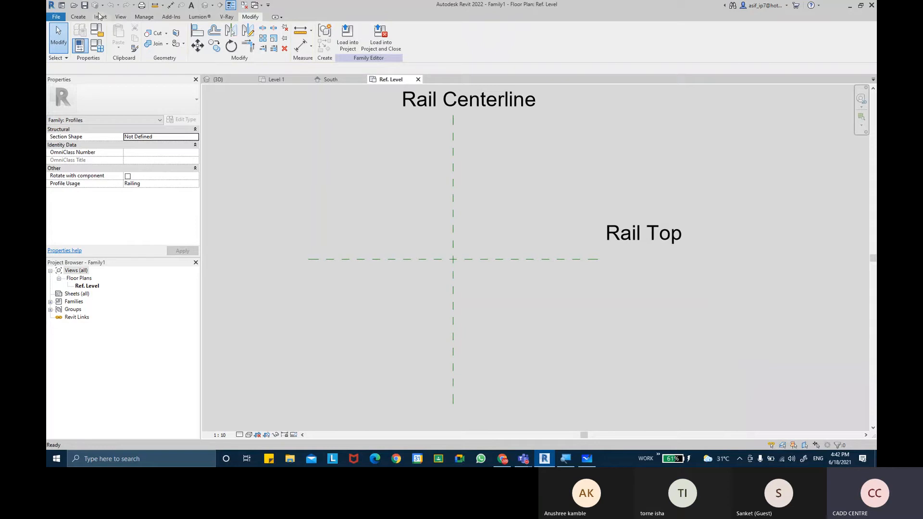
pyautogui.click(85, 18)
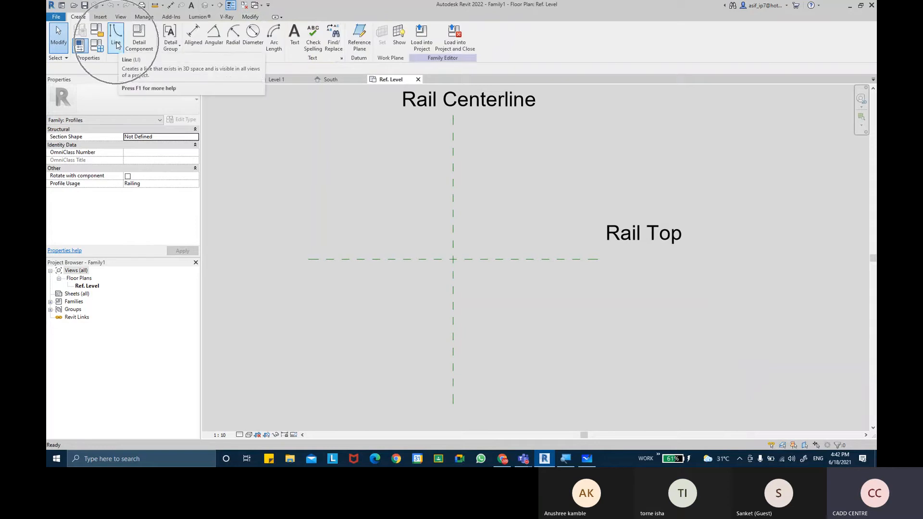
pyautogui.click(116, 44)
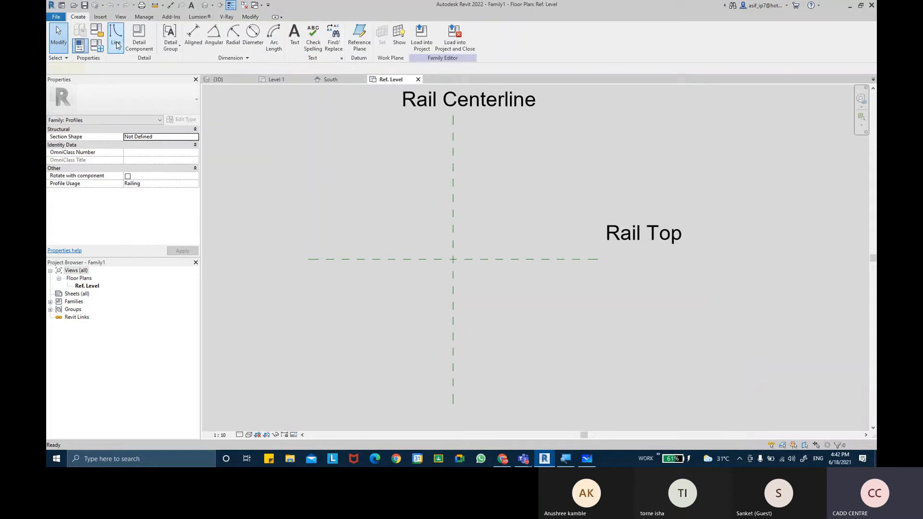
pyautogui.scroll(2, 447, 278)
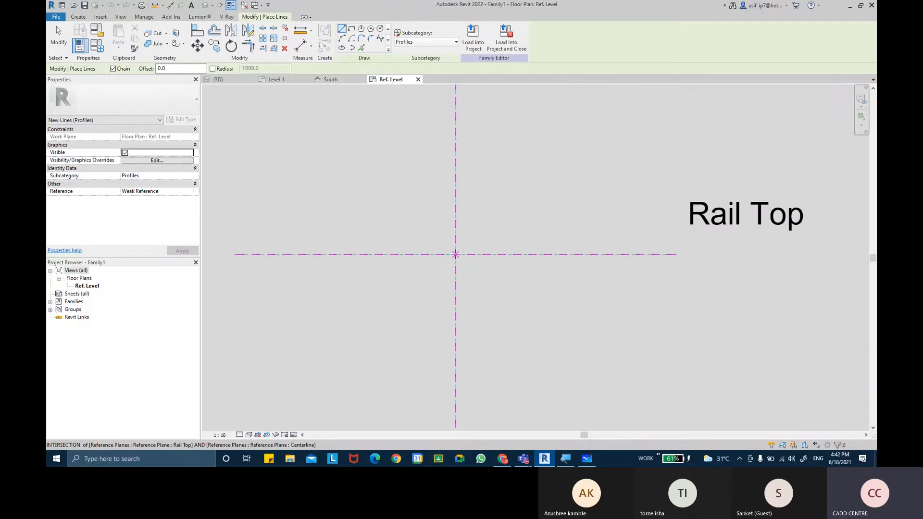
pyautogui.click(501, 459)
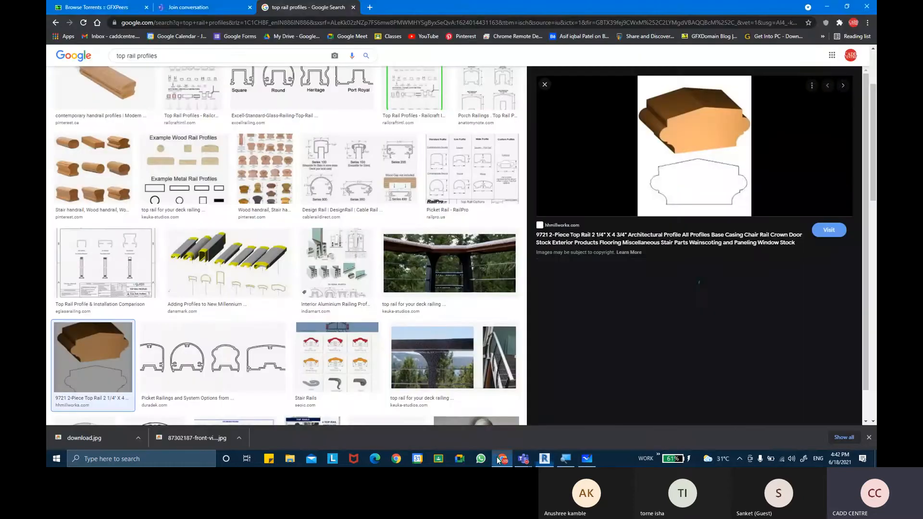
pyautogui.click(501, 459)
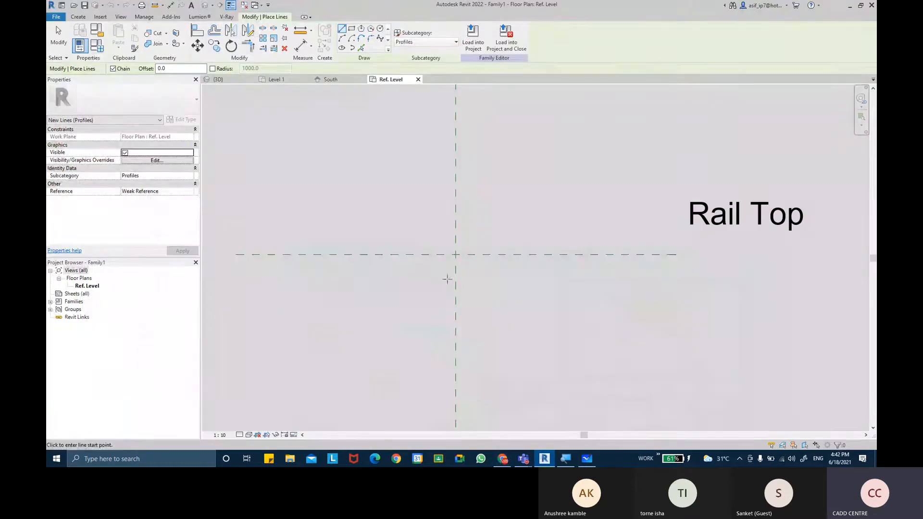
pyautogui.click(425, 254)
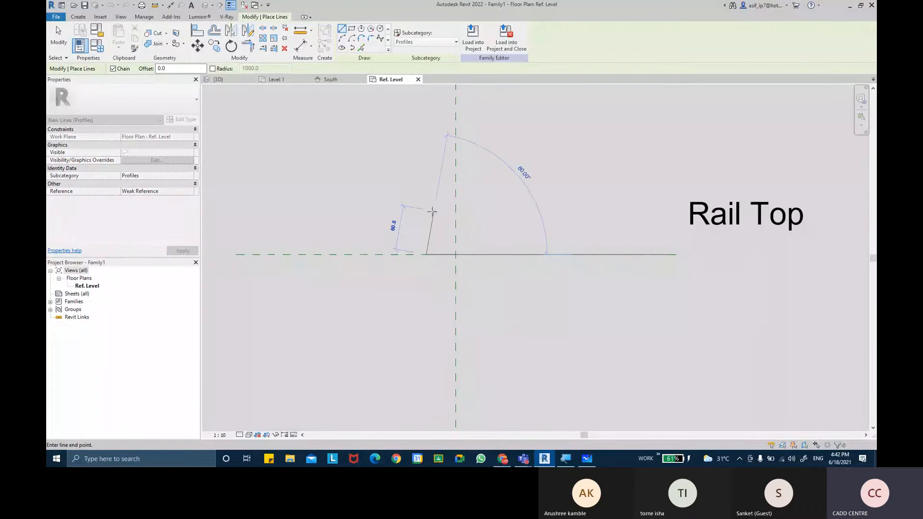
# Step: Check the reference profile in Chrome and draw an inward-curving arc rising outward from the base line's free end in Revit
pyautogui.click(500, 459)
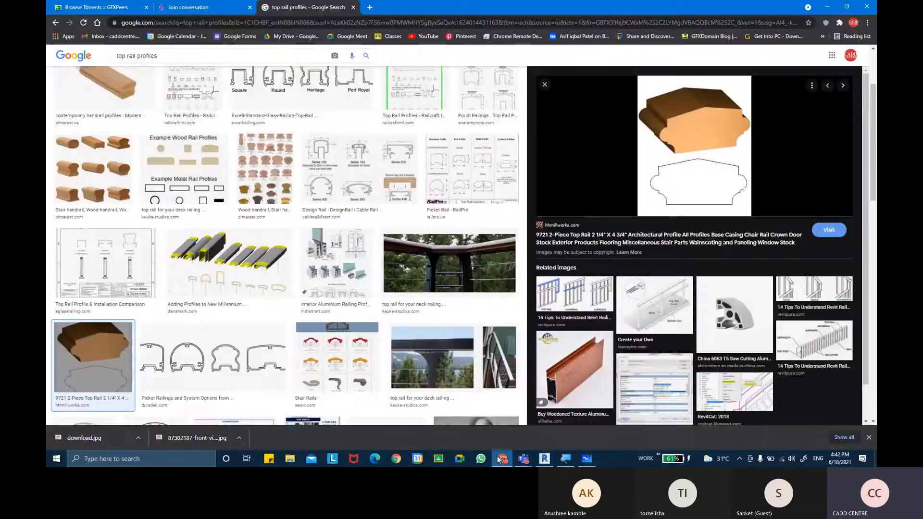
pyautogui.click(501, 459)
pyautogui.click(344, 39)
pyautogui.click(416, 236)
pyautogui.scroll(1, 419, 238)
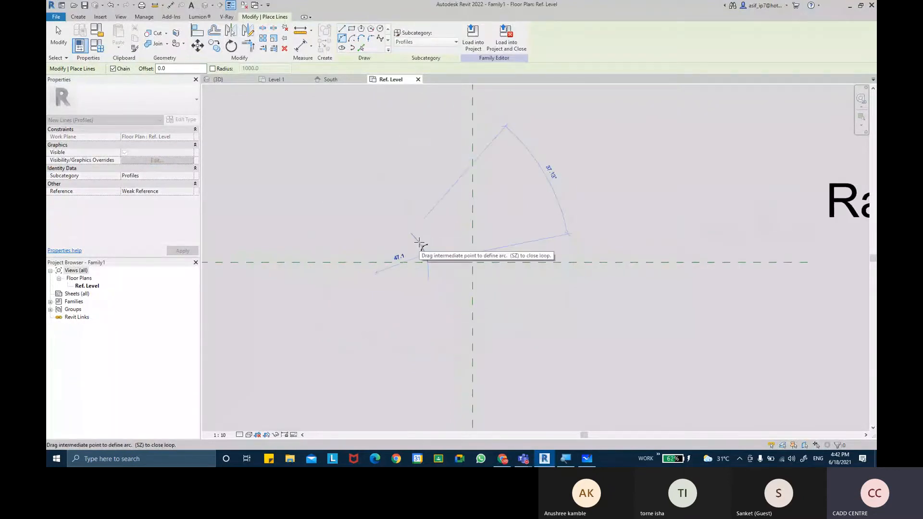
pyautogui.click(421, 245)
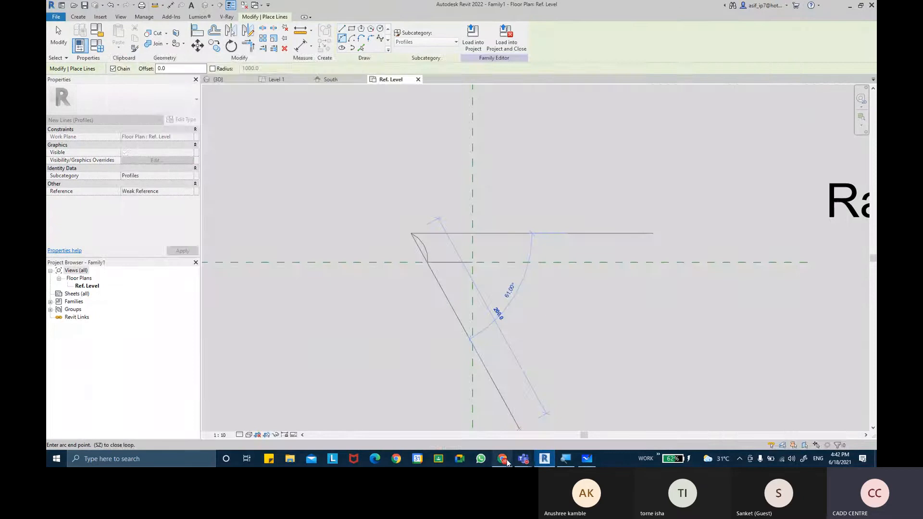
# Step: Following the Chrome reference, add a short vertical line above the arc in Revit and an outward-bulging arc of about 7.5 radius
pyautogui.click(507, 461)
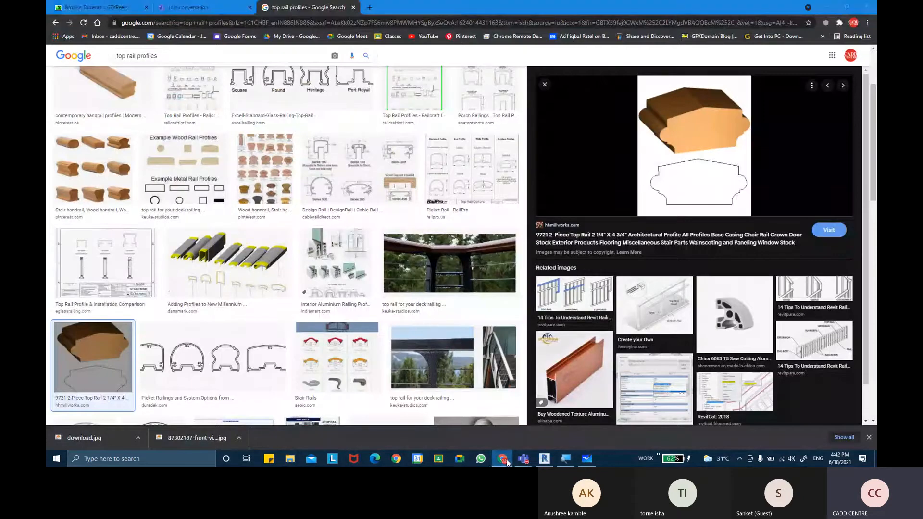
pyautogui.click(507, 461)
pyautogui.scroll(3, 426, 239)
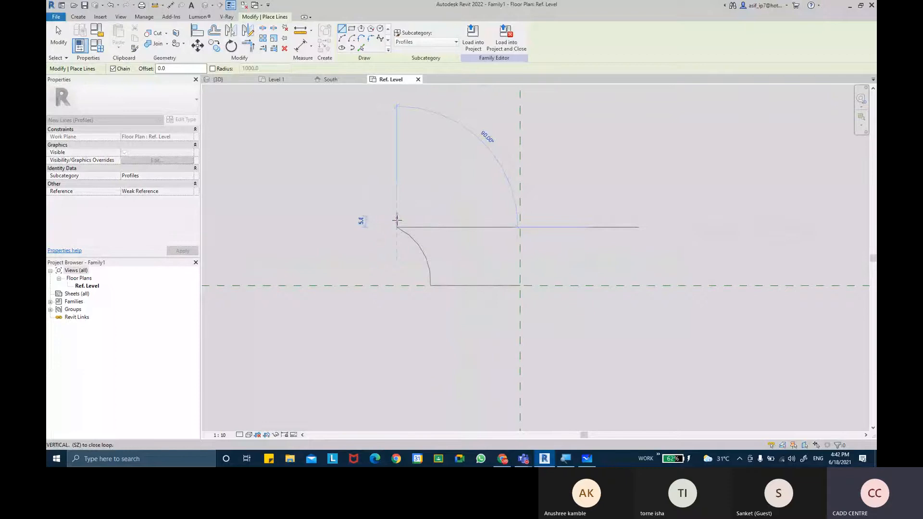
pyautogui.click(503, 461)
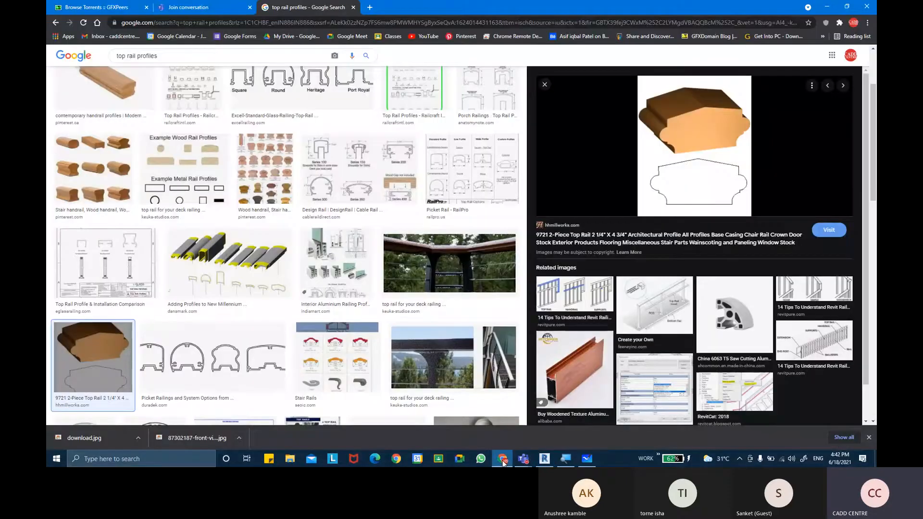
pyautogui.click(503, 461)
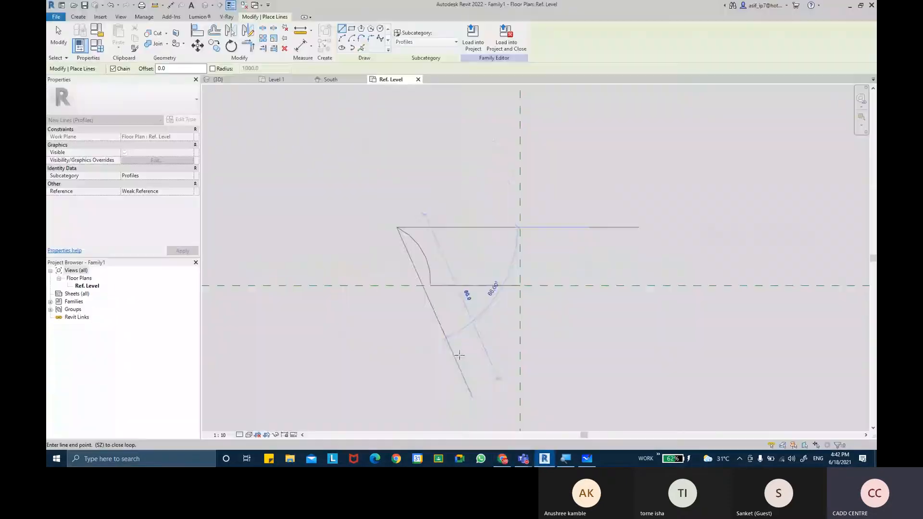
pyautogui.click(397, 215)
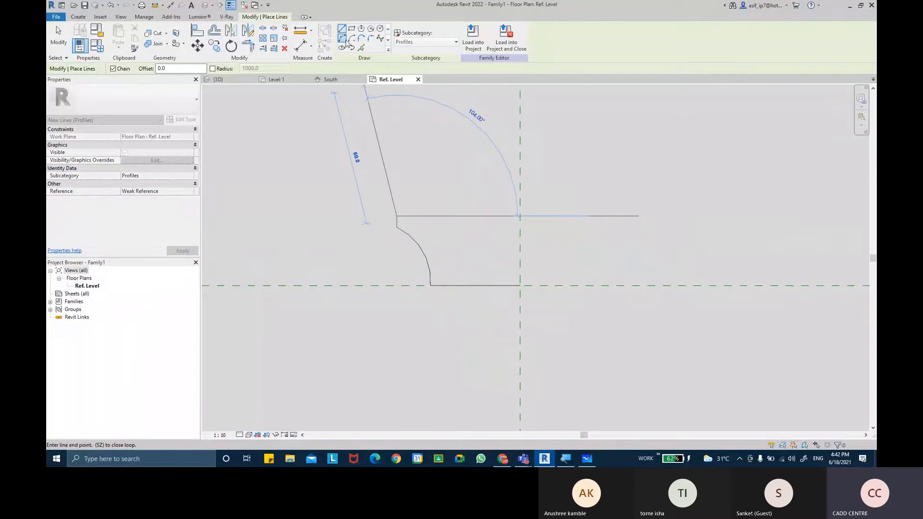
pyautogui.click(397, 183)
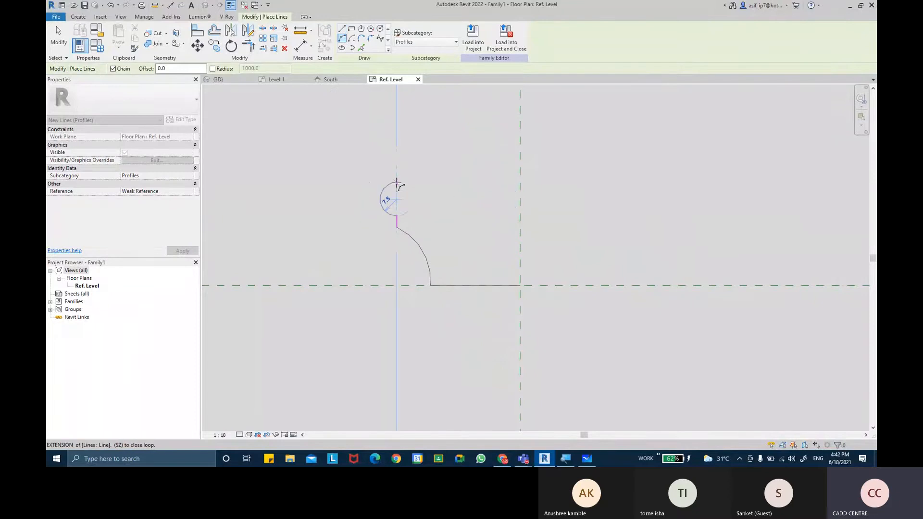
pyautogui.click(390, 185)
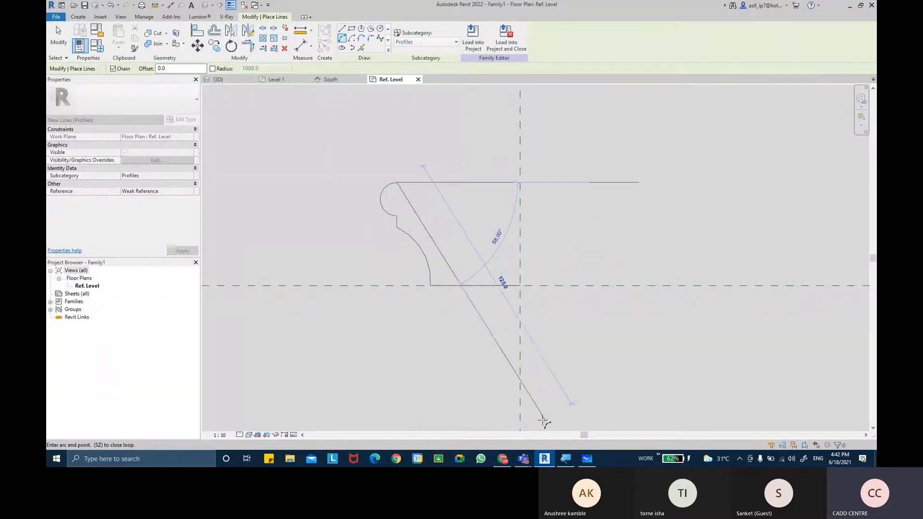
# Step: Draw a vertical line up from the bulging arc's upper end in Revit, checking the reference profile in Chrome
pyautogui.click(503, 460)
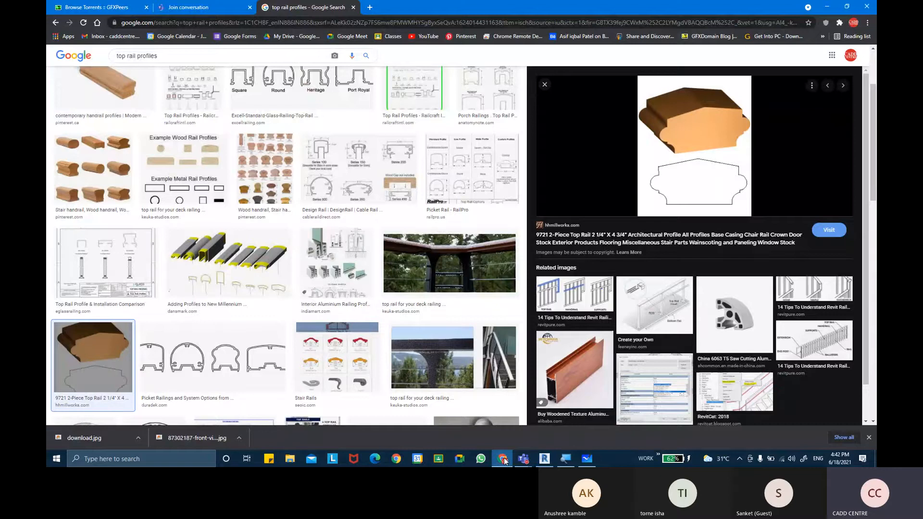
pyautogui.click(544, 459)
pyautogui.click(342, 29)
pyautogui.click(398, 160)
pyautogui.click(503, 460)
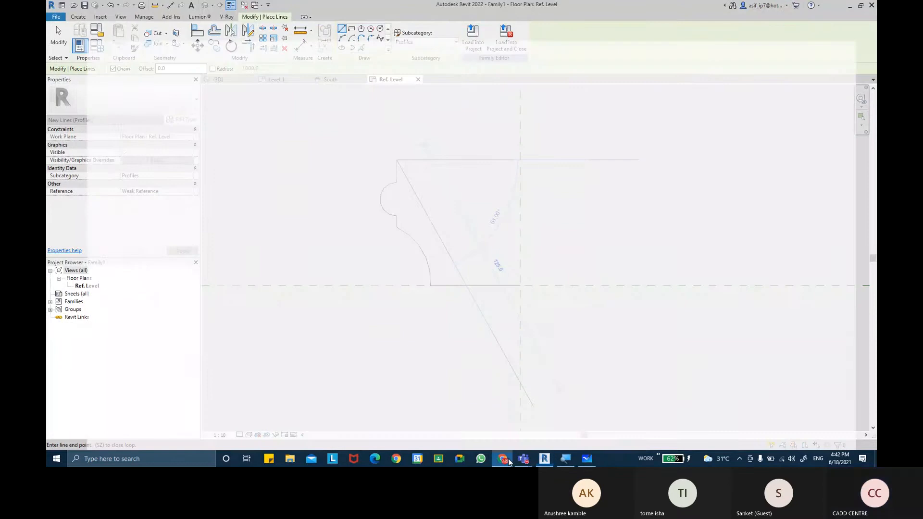
# Step: Return to Revit and draw a sloping line from the upper end of the profile's vertical line up to the Rail Centerline
pyautogui.click(544, 459)
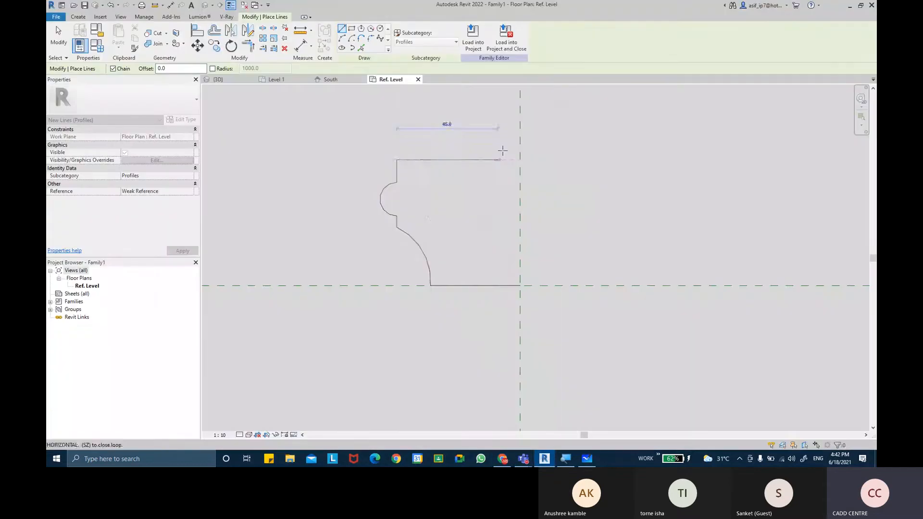
pyautogui.click(521, 121)
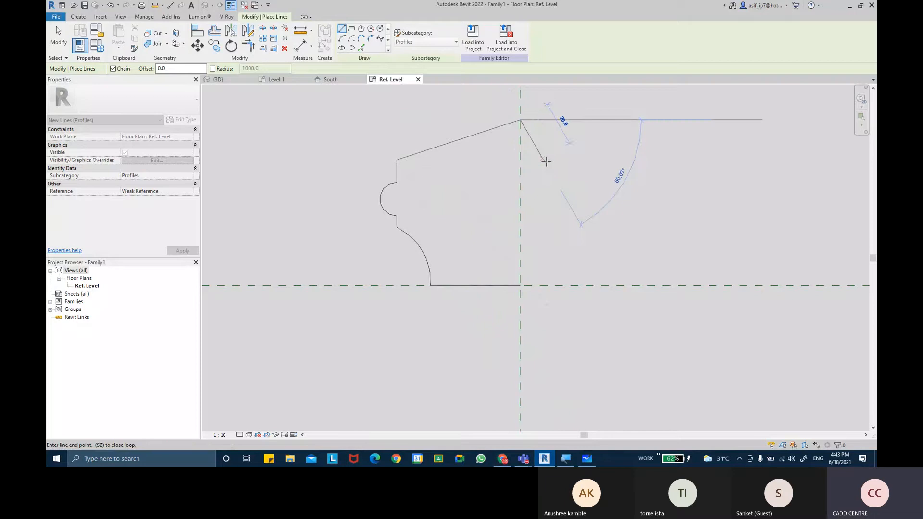
pyautogui.press('Escape')
pyautogui.press('Escape')
pyautogui.scroll(-4, 538, 154)
pyautogui.scroll(3, 539, 154)
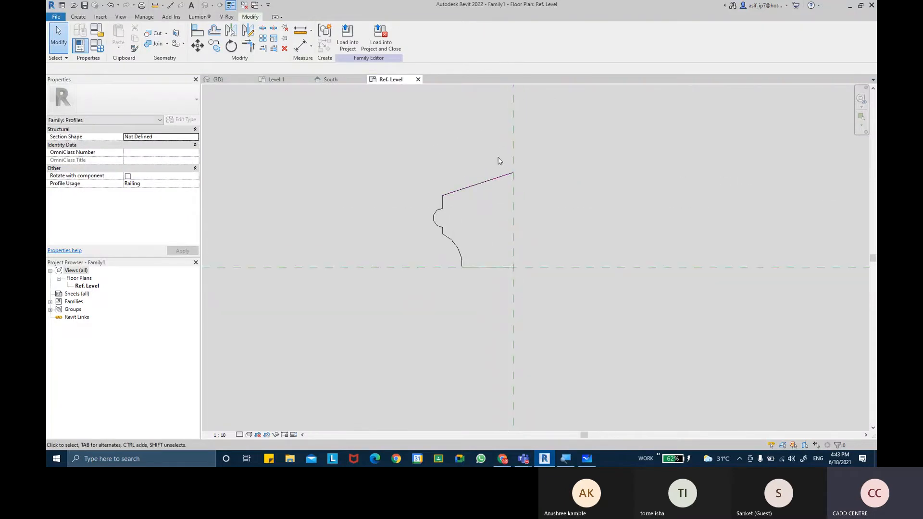
# Step: Mirror a copy of the entire half profile across an axis drawn along the Rail Centerline to close the shape
pyautogui.moveTo(426, 151); pyautogui.dragTo(526, 298)
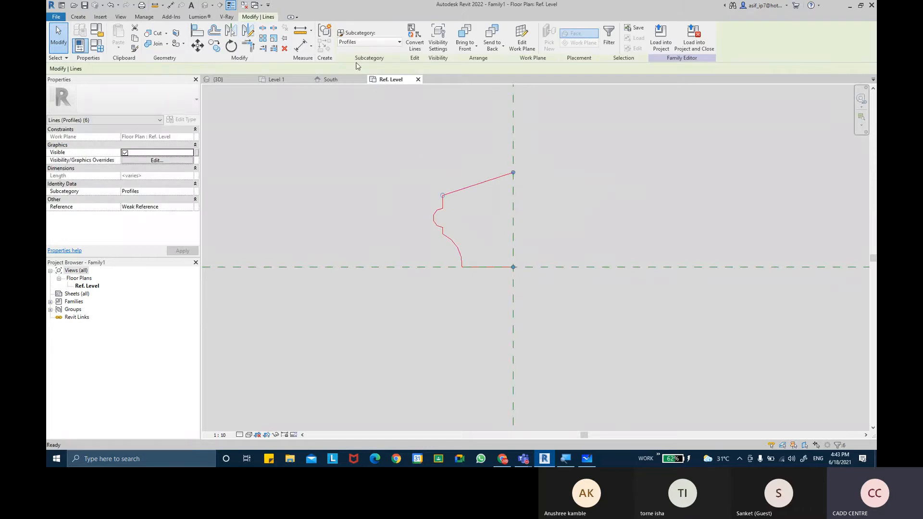
pyautogui.click(514, 172)
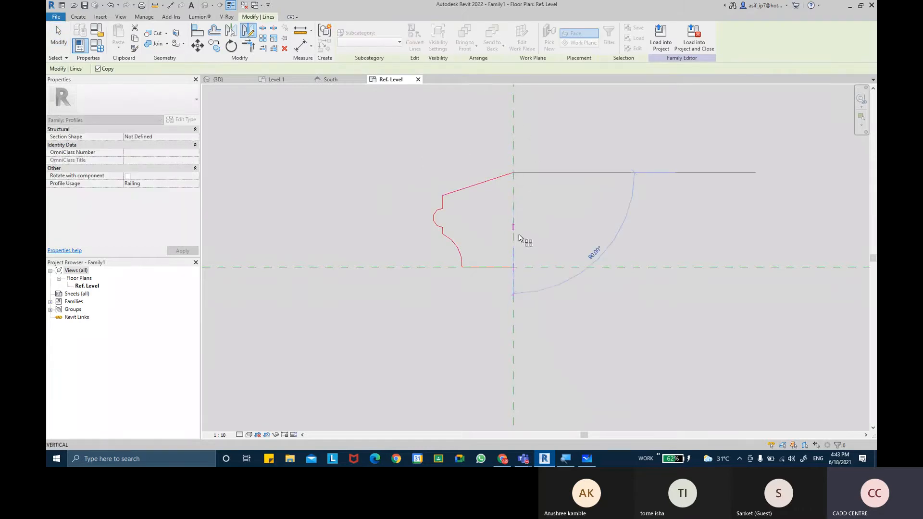
pyautogui.click(514, 267)
pyautogui.click(555, 243)
pyautogui.scroll(-2, 529, 188)
pyautogui.scroll(1, 579, 203)
pyautogui.scroll(3, 587, 207)
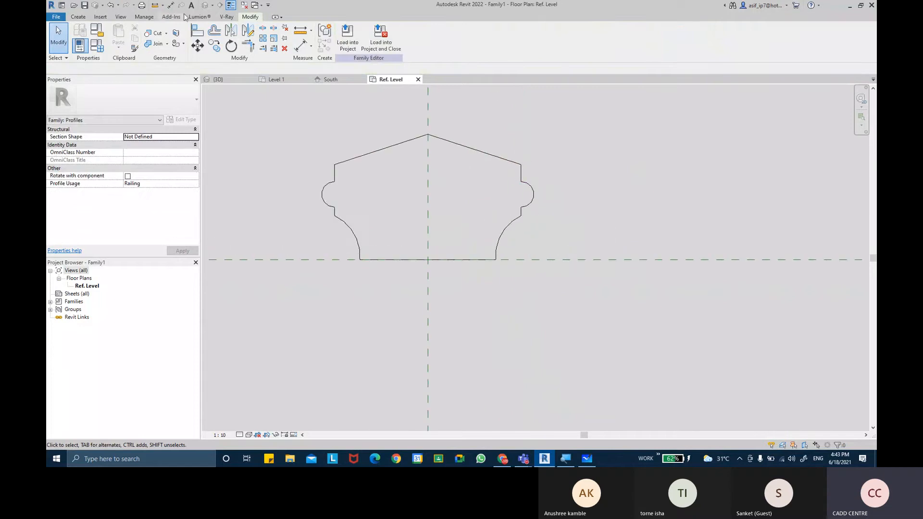
# Step: Inspect the mirrored profile with thin lines turned off, and restore the thin line display
pyautogui.click(233, 8)
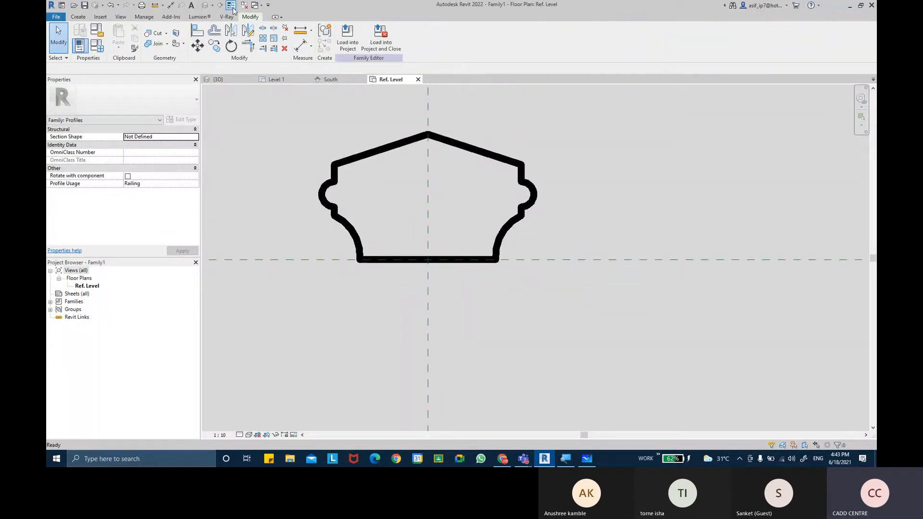
pyautogui.click(233, 9)
pyautogui.scroll(-1, 396, 153)
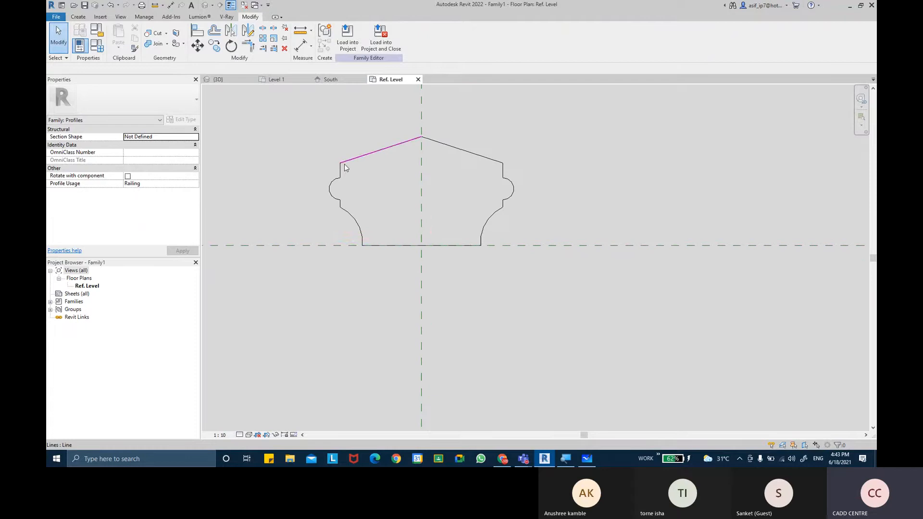
# Step: Save the profile family to the Desktop under the file name CUSTOME TOP RAIL PROFILE
pyautogui.click(85, 5)
pyautogui.click(325, 287)
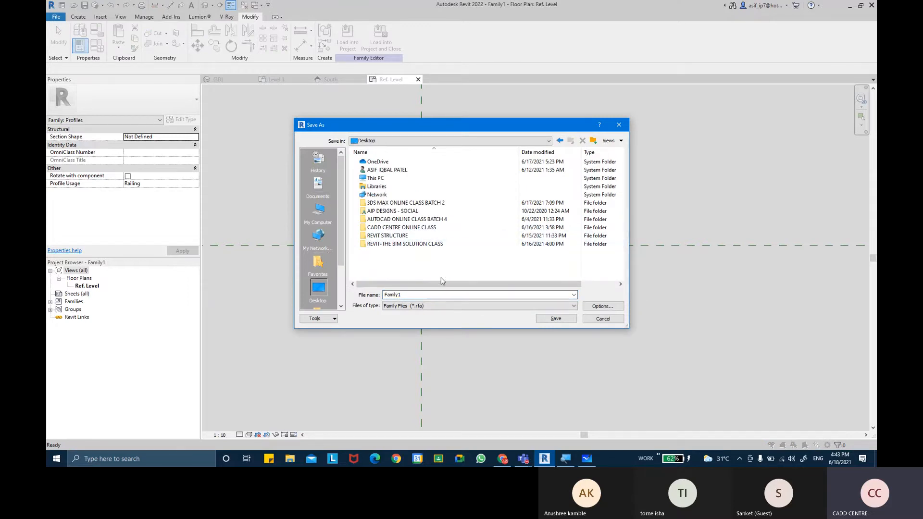
pyautogui.doubleClick(440, 297)
pyautogui.press('BackSpace')
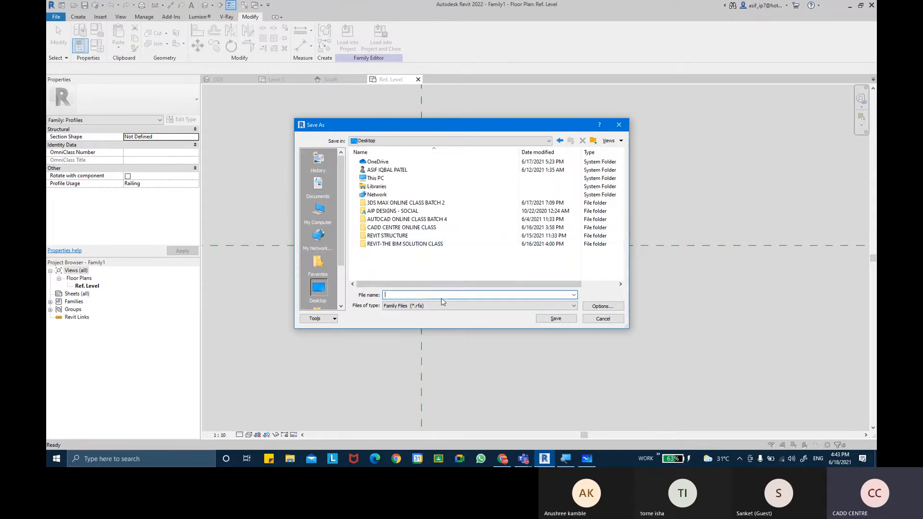
pyautogui.press('capslock')
pyautogui.write('C')
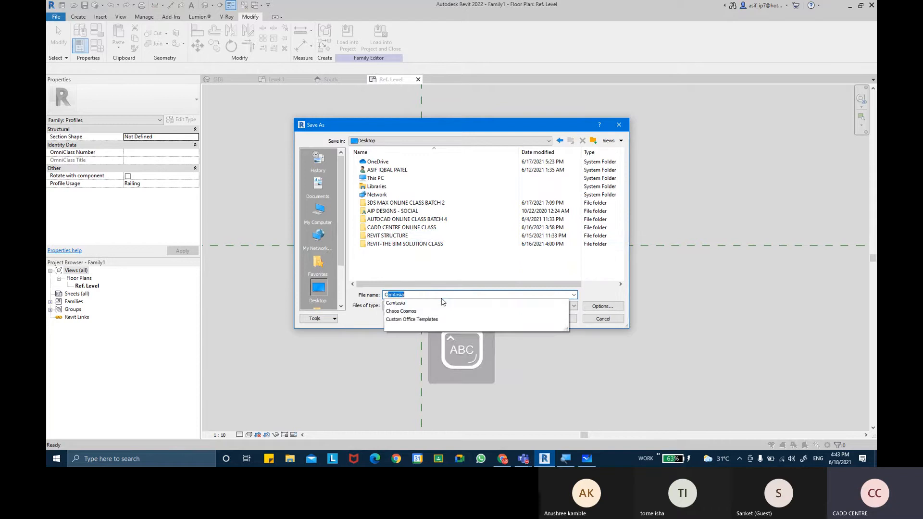
pyautogui.write('UTO')
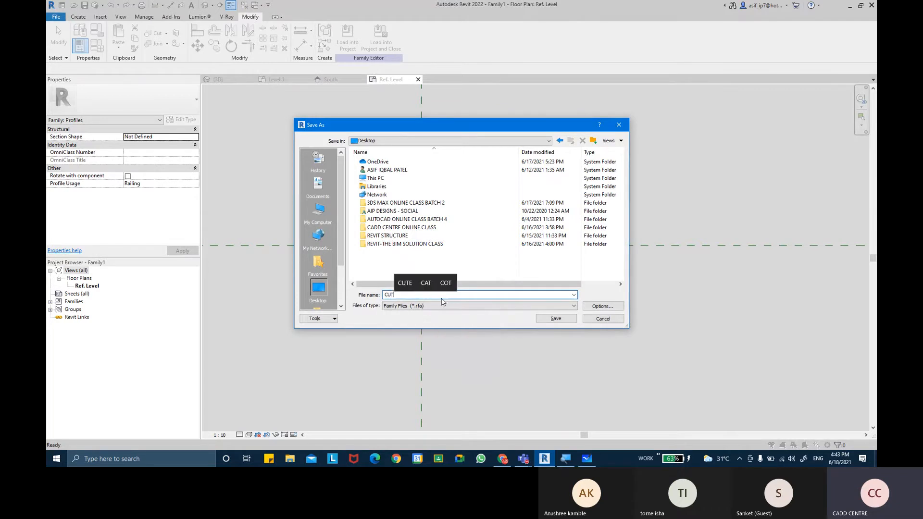
pyautogui.press('BackSpace')
pyautogui.press('BackSpace')
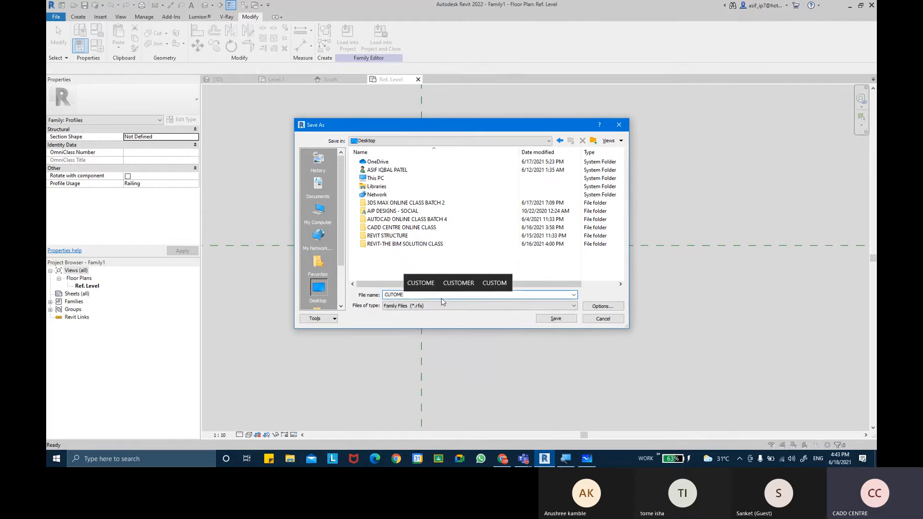
pyautogui.write('STOME')
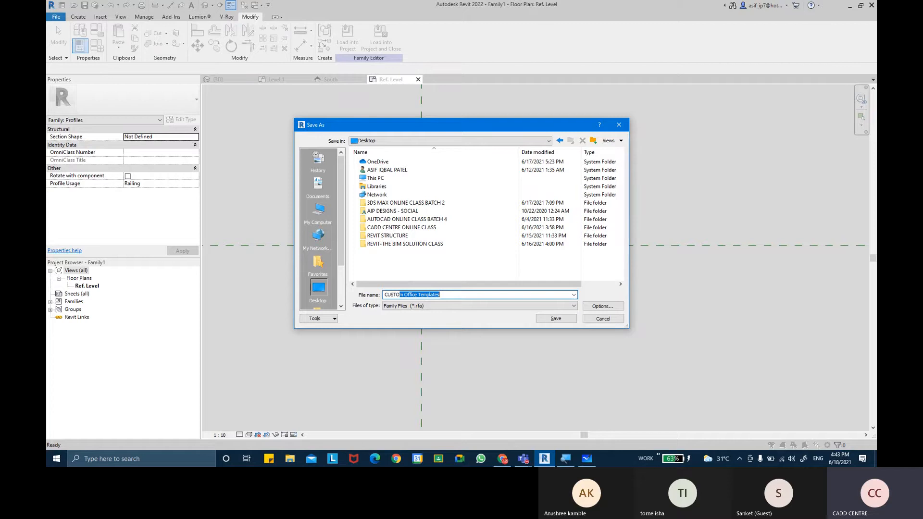
pyautogui.write('RA')
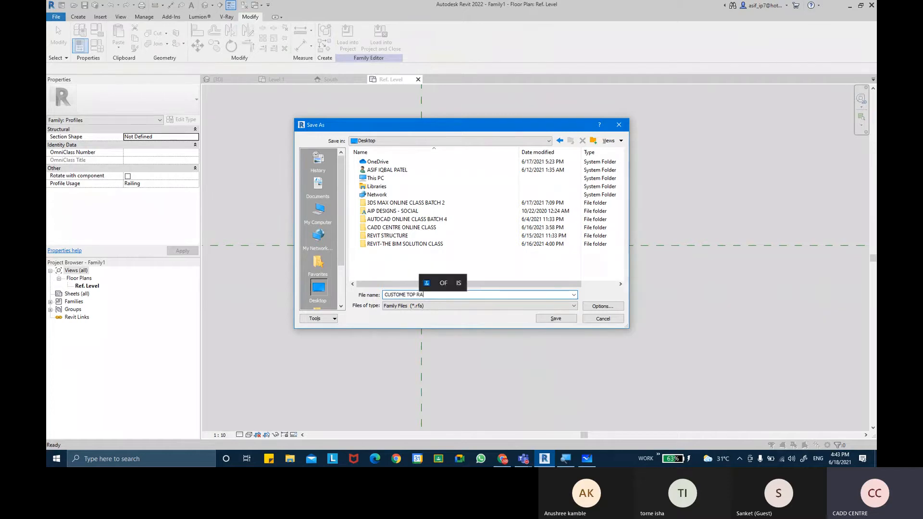
pyautogui.write('IL PRO')
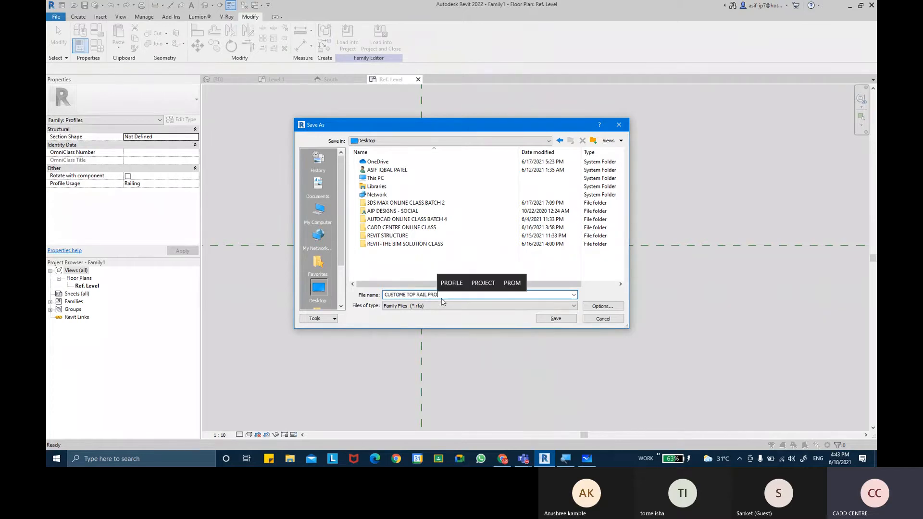
pyautogui.write('FILE')
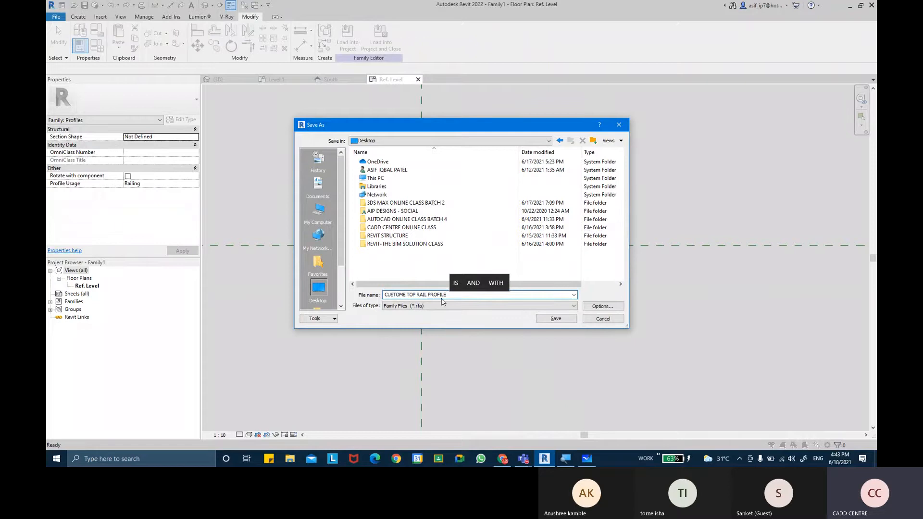
# Step: Save the profile family as CUSTOME TOP RAIL PROFILE on the Desktop and load it into the project, closing the family
pyautogui.press('Return')
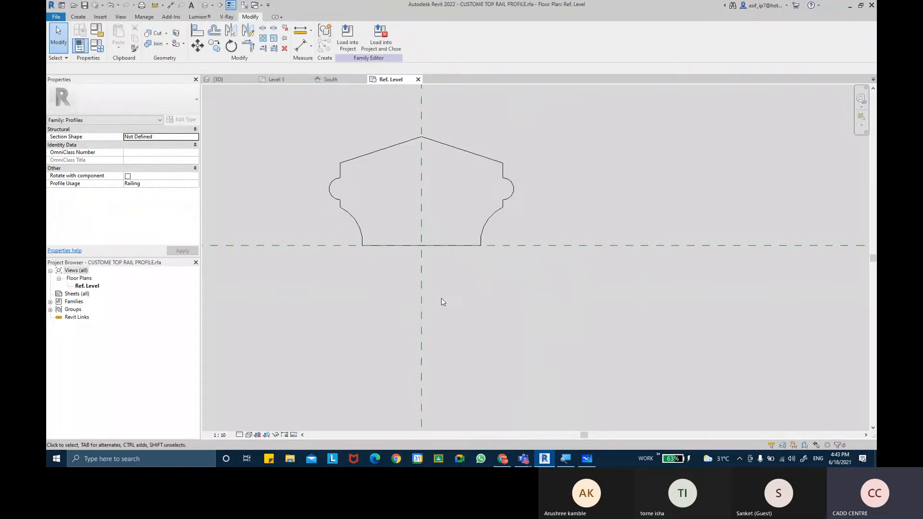
pyautogui.click(393, 45)
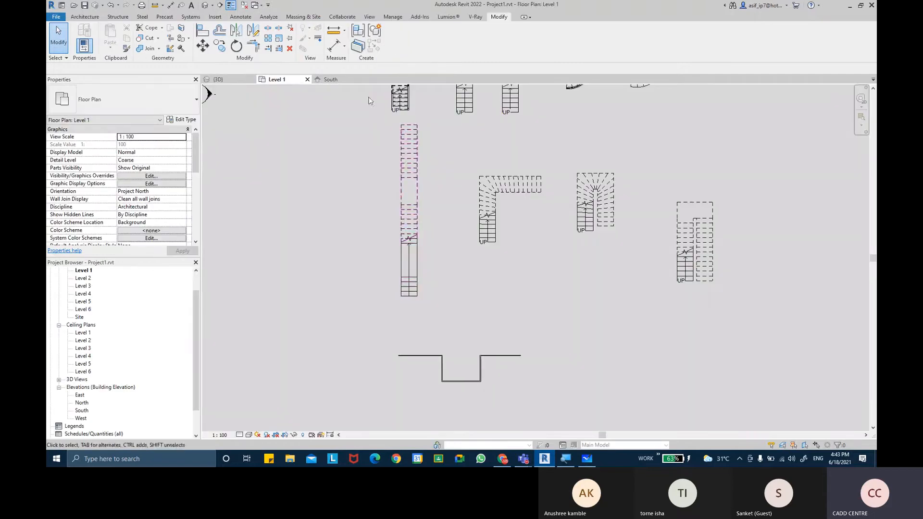
# Step: Close the inactive views and open the default 3D view at the lower end of the staircase railing
pyautogui.click(244, 6)
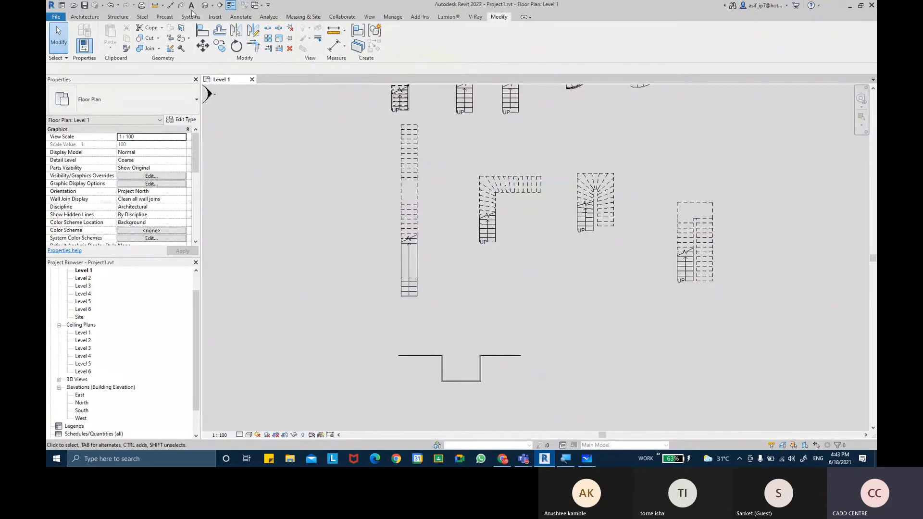
pyautogui.click(205, 5)
pyautogui.scroll(10, 433, 298)
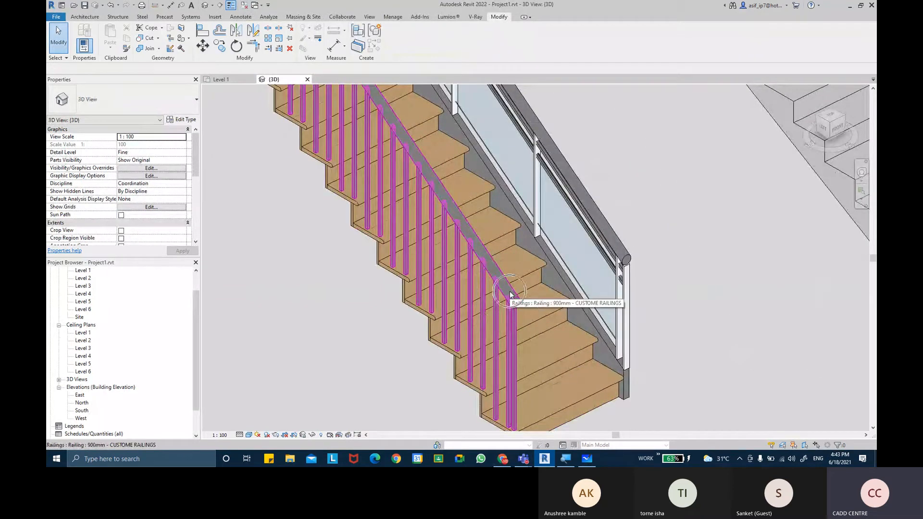
# Step: Open the type properties of the 900mm - CUSTOME RAILINGS railing and collapse every parameter group except Top Rail
pyautogui.click(510, 293)
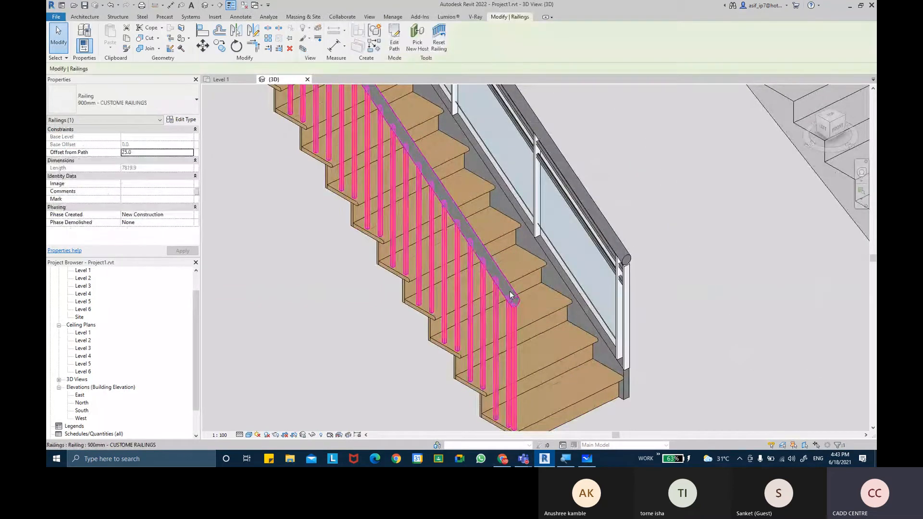
pyautogui.click(184, 120)
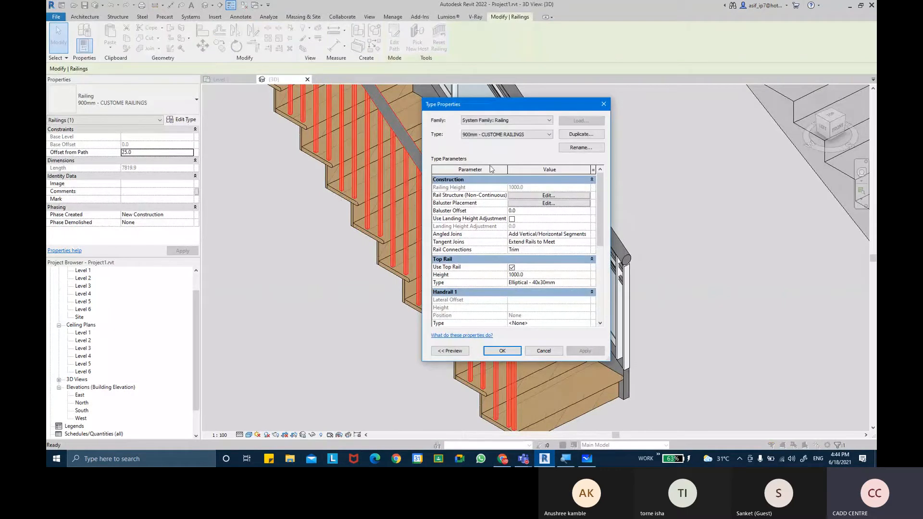
pyautogui.click(486, 182)
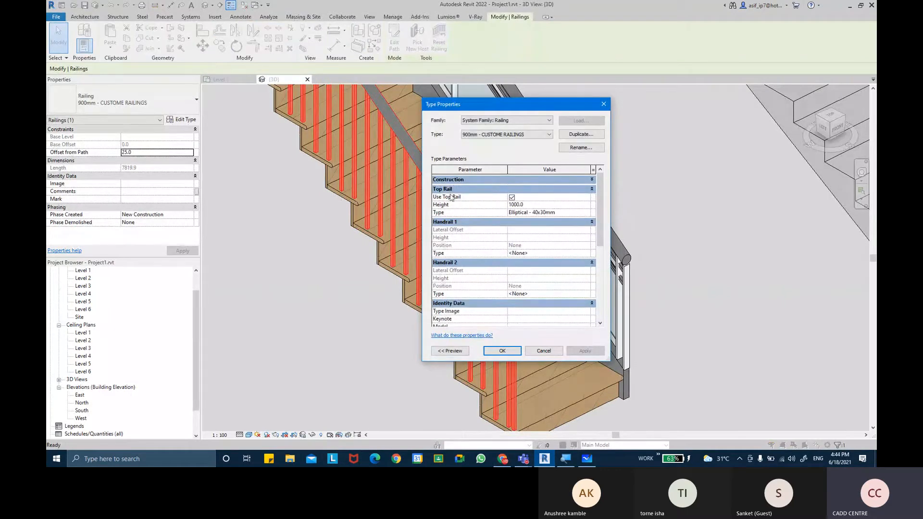
pyautogui.click(460, 223)
pyautogui.click(466, 232)
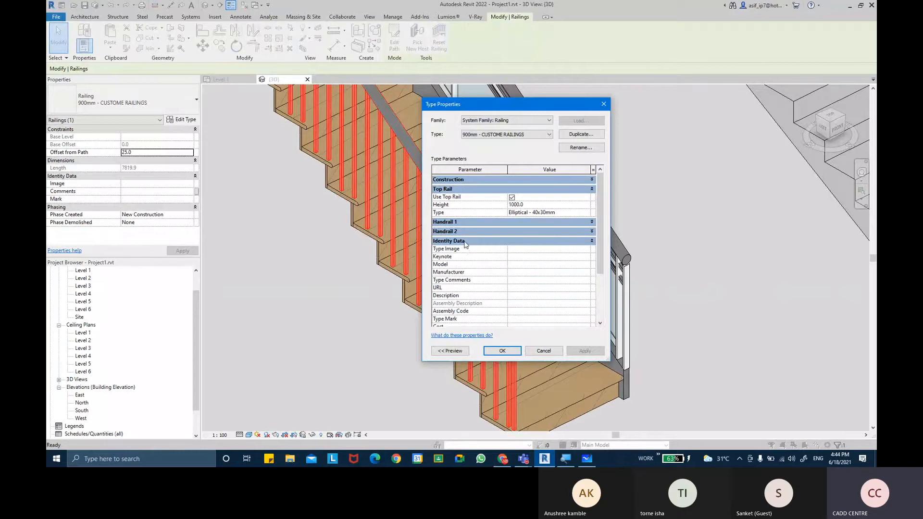
pyautogui.click(465, 242)
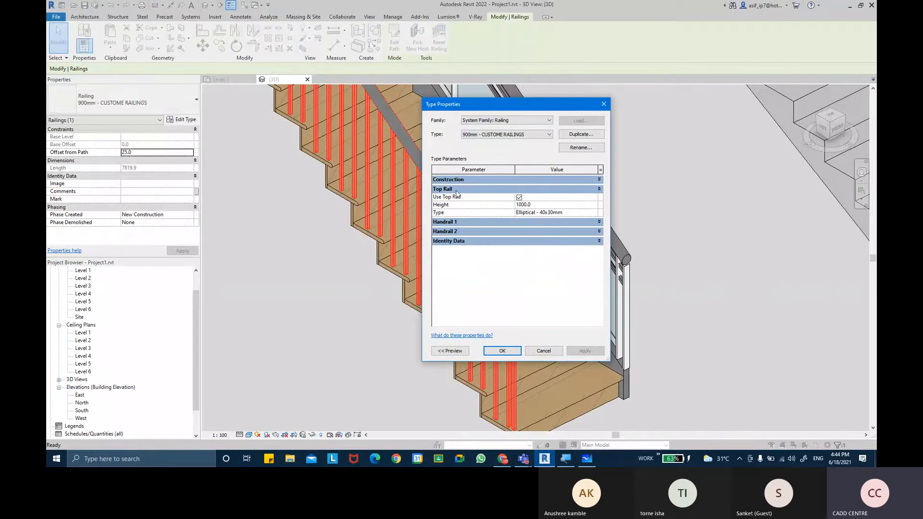
pyautogui.press('ctrl')
pyautogui.press('ctrl')
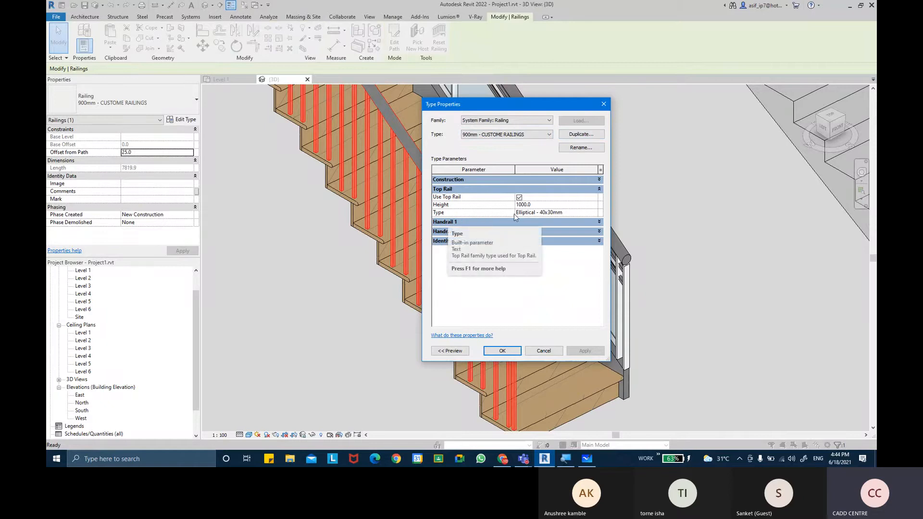
pyautogui.moveTo(529, 108); pyautogui.dragTo(642, 100)
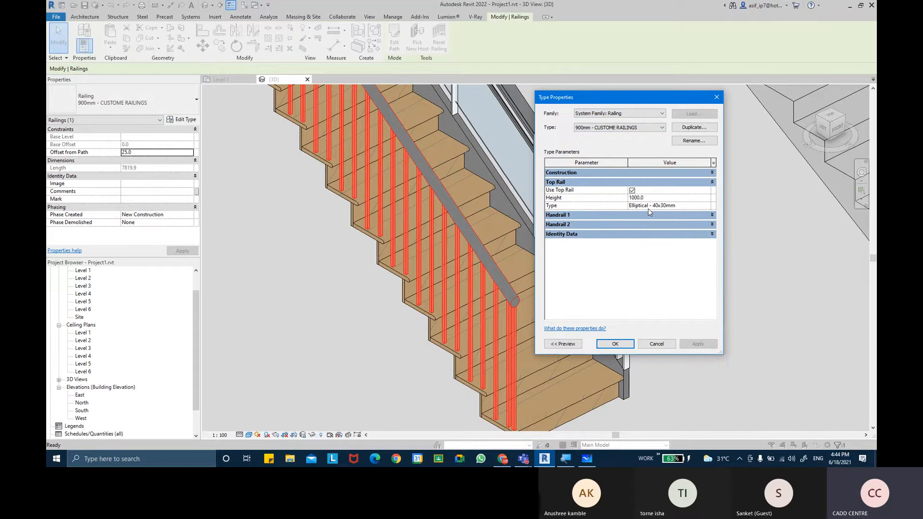
# Step: Open the railing's top rail type for editing and duplicate it as TOP RAIL CUSTOME
pyautogui.click(706, 208)
pyautogui.click(707, 207)
pyautogui.moveTo(665, 105); pyautogui.dragTo(464, 102)
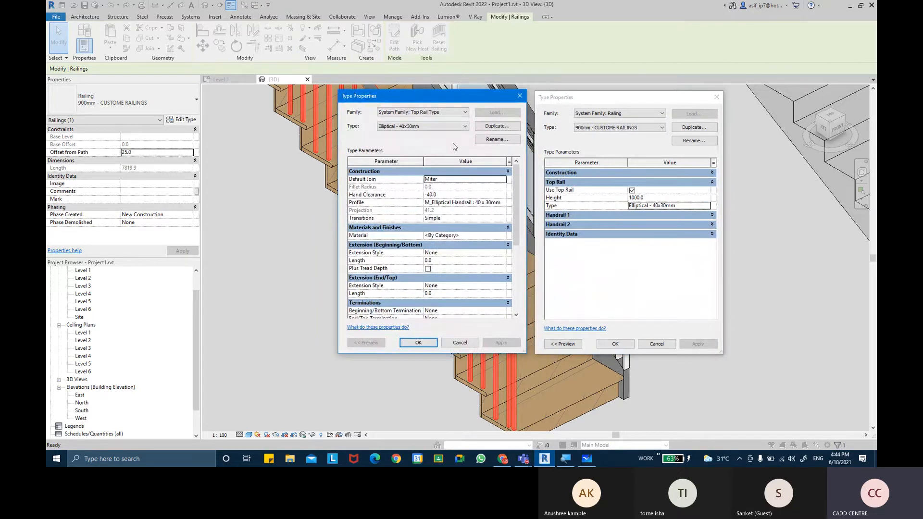
pyautogui.click(496, 126)
pyautogui.write('TO')
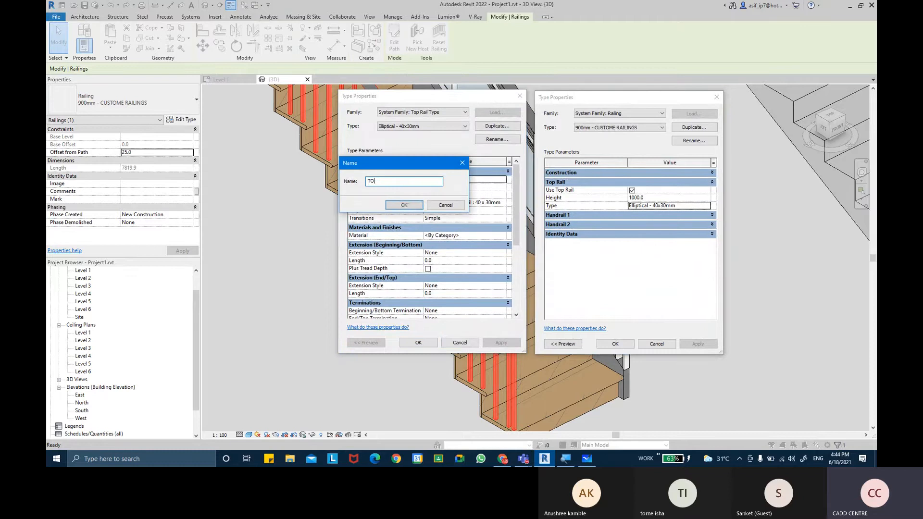
pyautogui.write('P T')
pyautogui.press('BackSpace')
pyautogui.write('R')
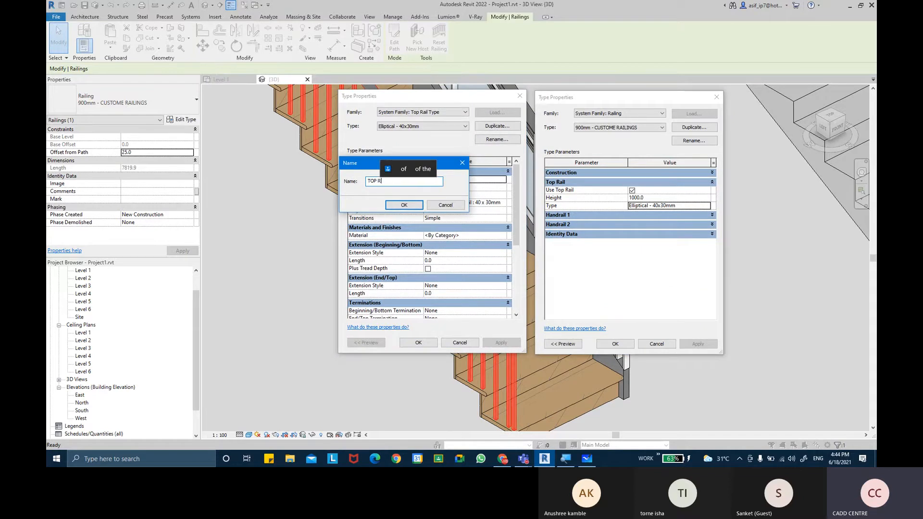
pyautogui.write('AIL CUSTOME')
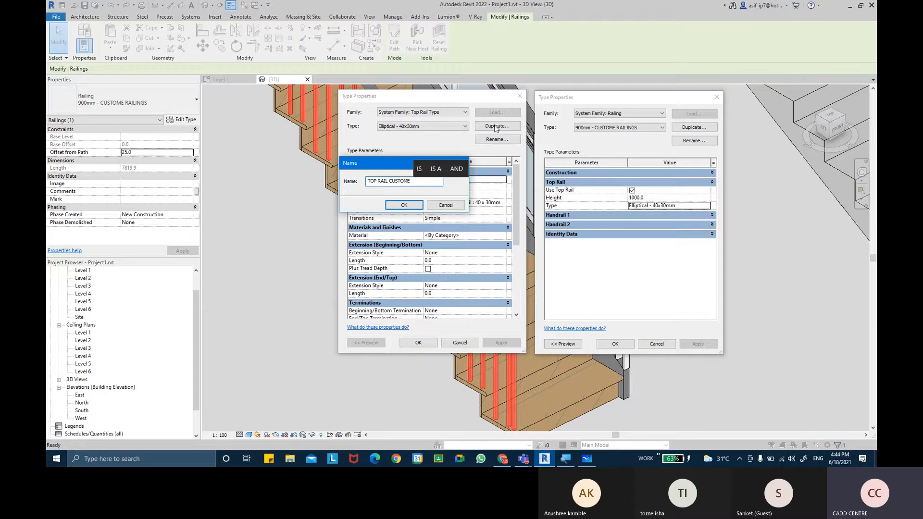
pyautogui.press('Return')
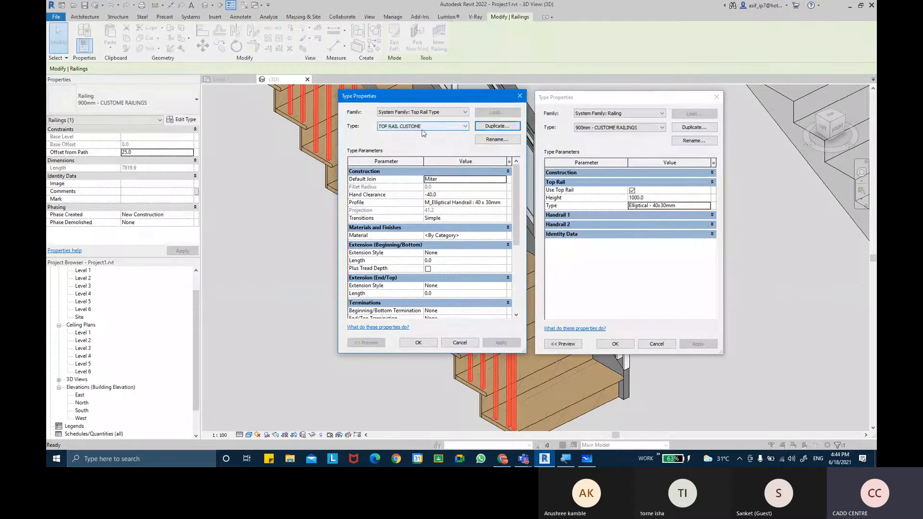
# Step: Set the new top rail type's profile to CUSTOME TOP RAIL PROFILE and apply the type to the railing
pyautogui.click(504, 202)
pyautogui.click(504, 202)
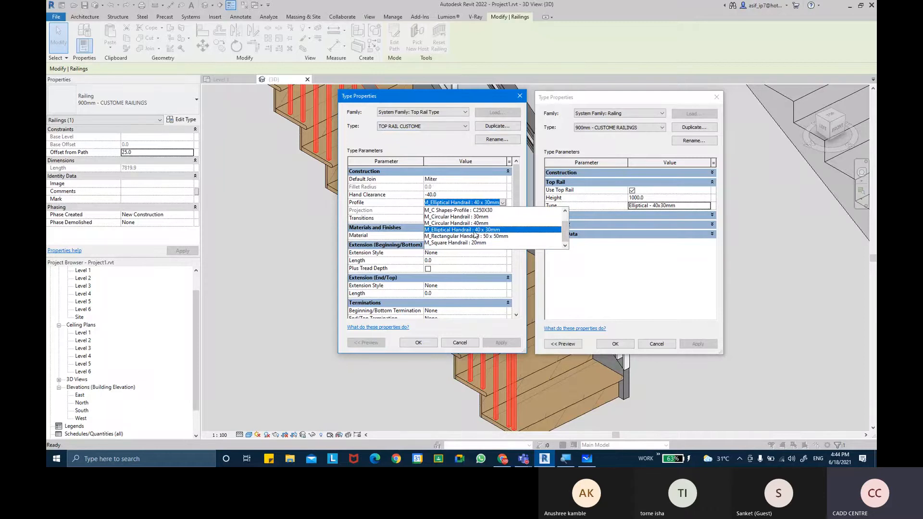
pyautogui.scroll(1, 475, 235)
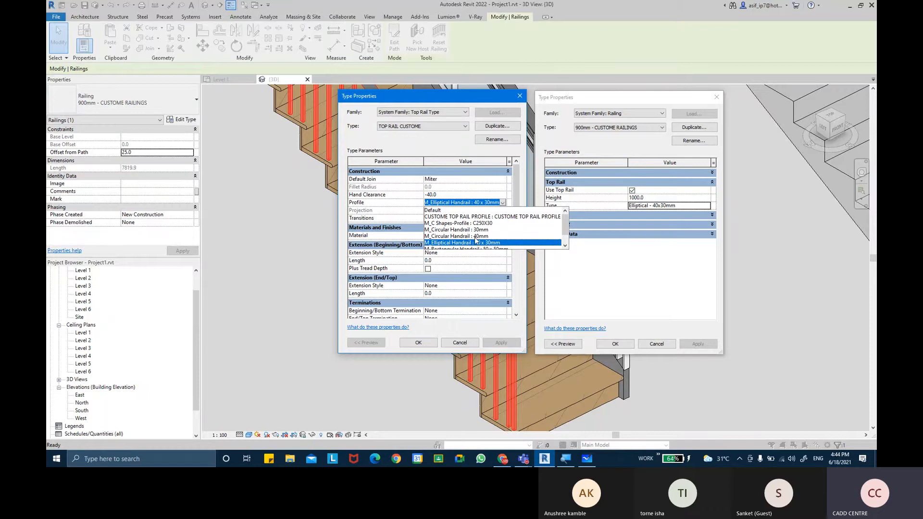
pyautogui.scroll(-1, 476, 241)
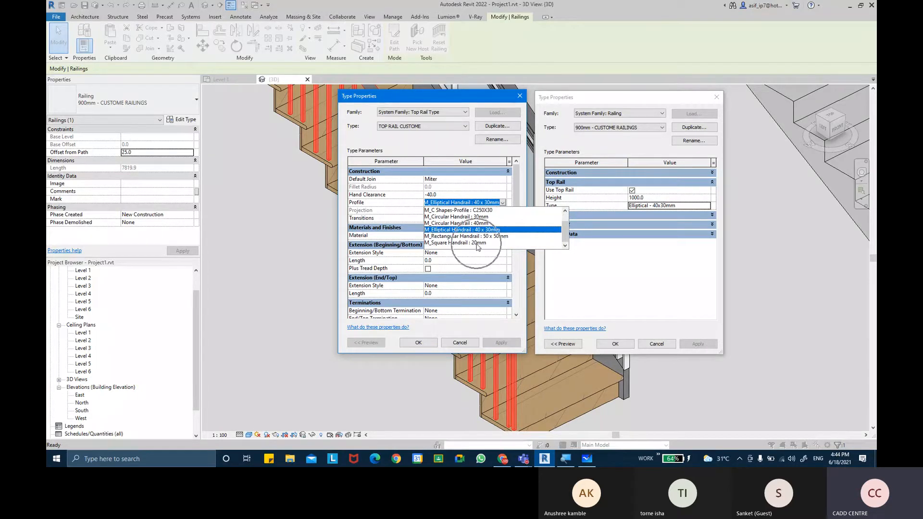
pyautogui.scroll(1, 477, 247)
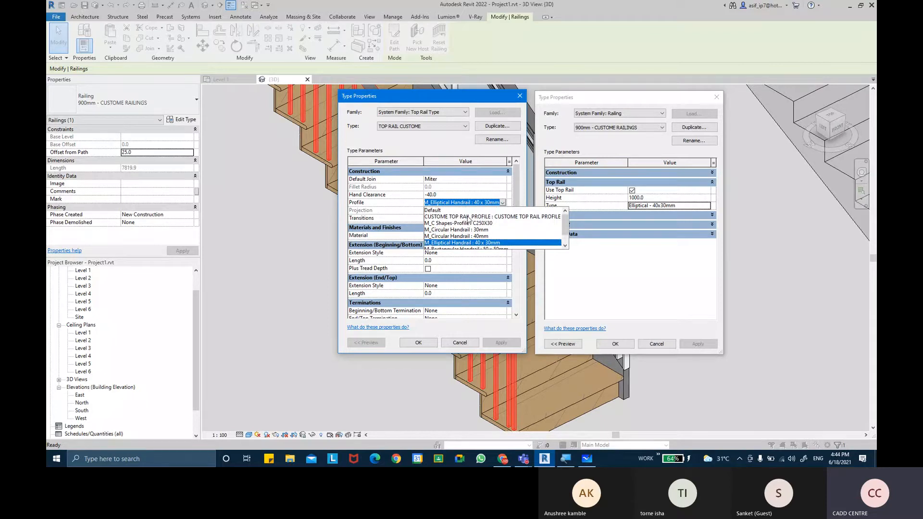
pyautogui.click(513, 216)
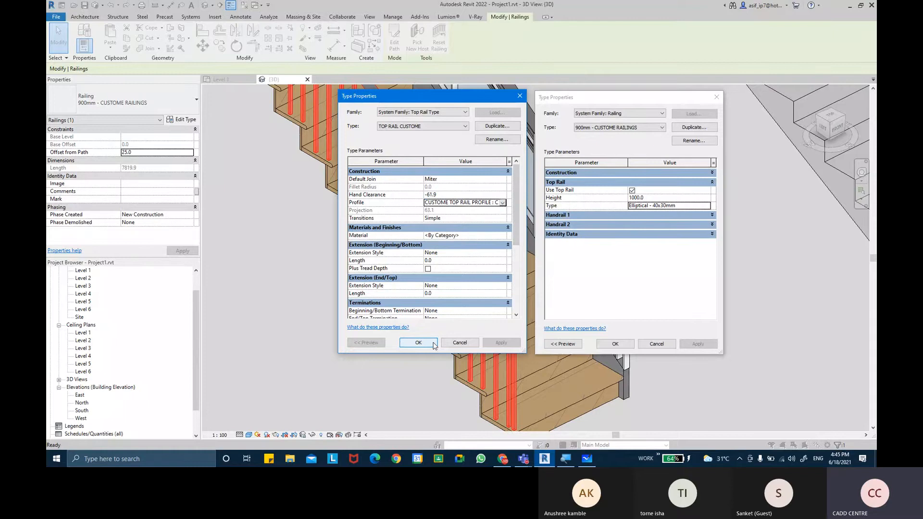
pyautogui.click(419, 343)
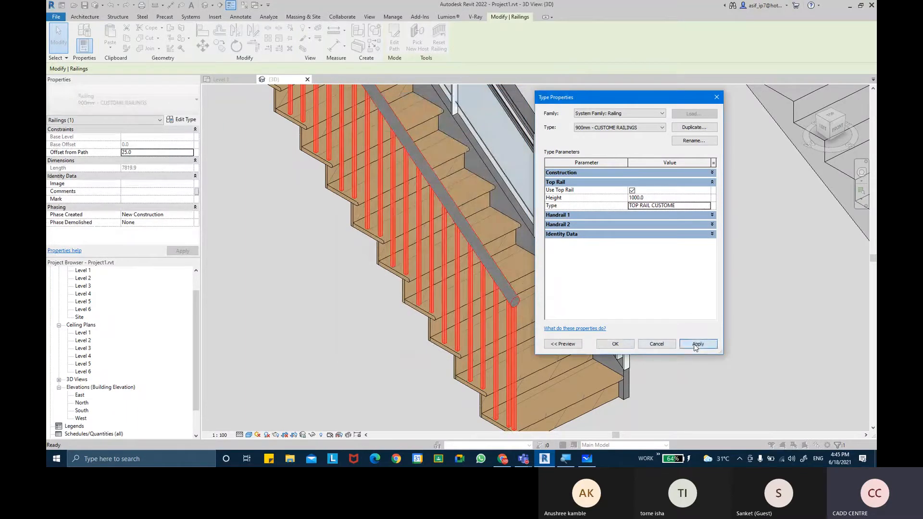
pyautogui.click(697, 345)
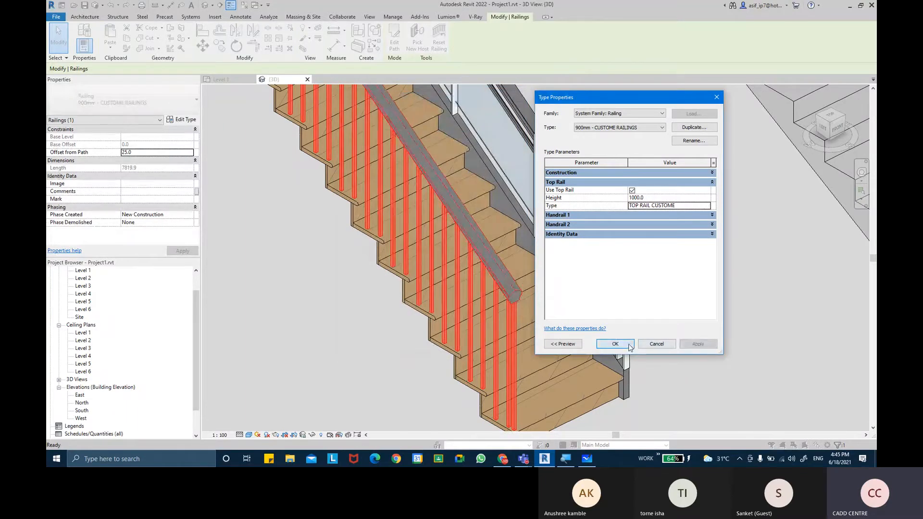
pyautogui.click(615, 344)
pyautogui.click(661, 295)
# Step: Examine the shape of the custom top rail at the lower end of the stair railing
pyautogui.scroll(3, 534, 298)
pyautogui.scroll(3, 534, 299)
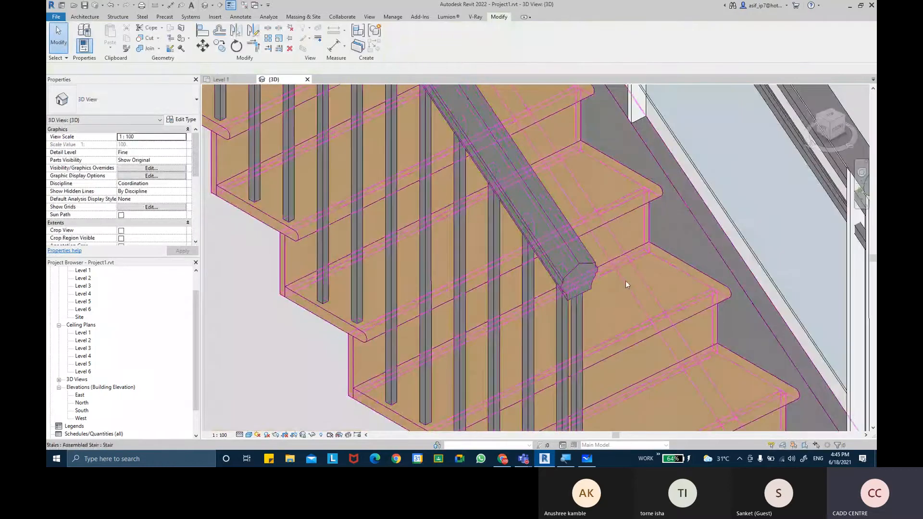
pyautogui.scroll(-3, 626, 285)
pyautogui.keyDown('shift'); pyautogui.moveTo(626, 284); pyautogui.dragTo(369, 306, button='middle'); pyautogui.keyUp('shift')
pyautogui.scroll(-3, 393, 296)
pyautogui.scroll(3, 394, 295)
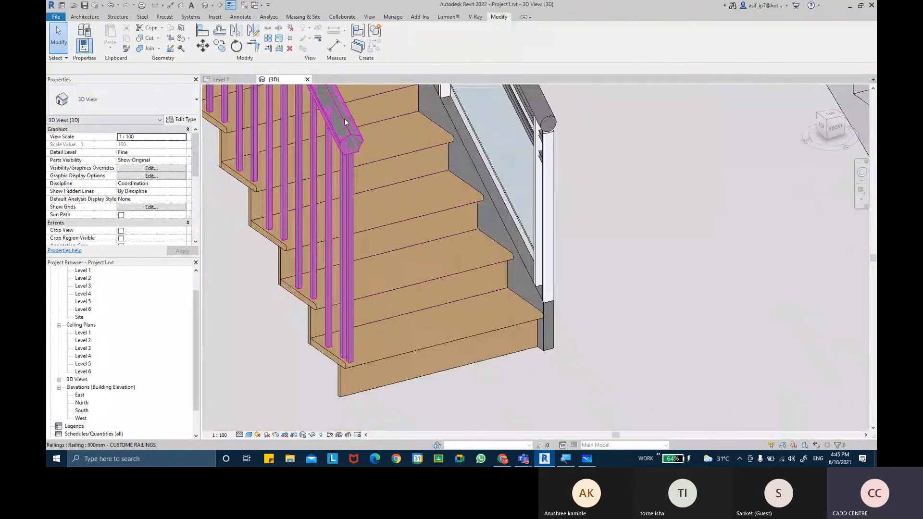
pyautogui.scroll(3, 344, 119)
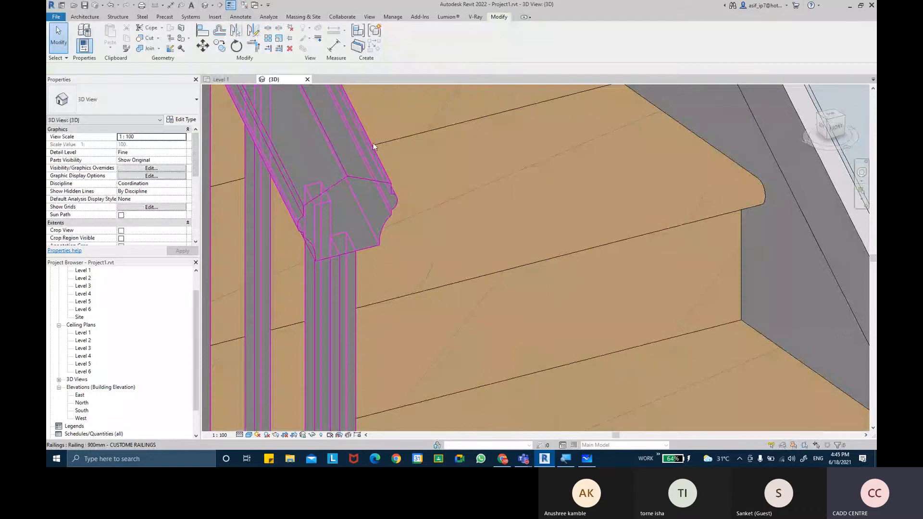
pyautogui.keyDown('shift'); pyautogui.moveTo(344, 192); pyautogui.dragTo(377, 224, button='middle'); pyautogui.keyUp('shift')
pyautogui.scroll(-4, 376, 224)
pyautogui.scroll(5, 362, 134)
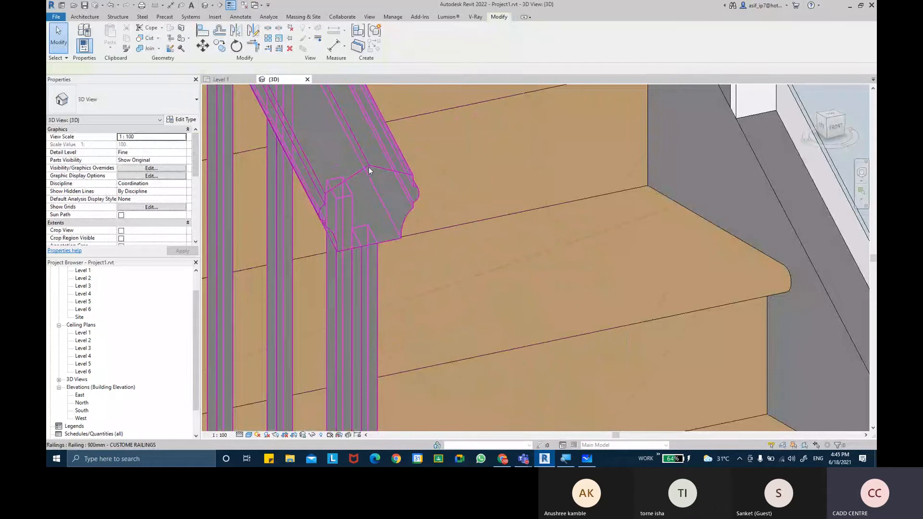
# Step: Reopen the railing's TOP RAIL CUSTOME type properties and set the default join to Fillet
pyautogui.click(369, 170)
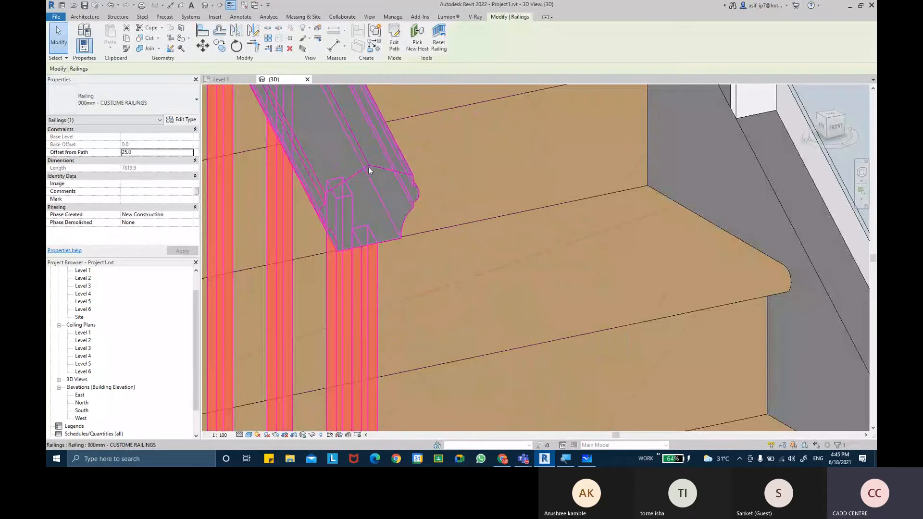
pyautogui.click(189, 120)
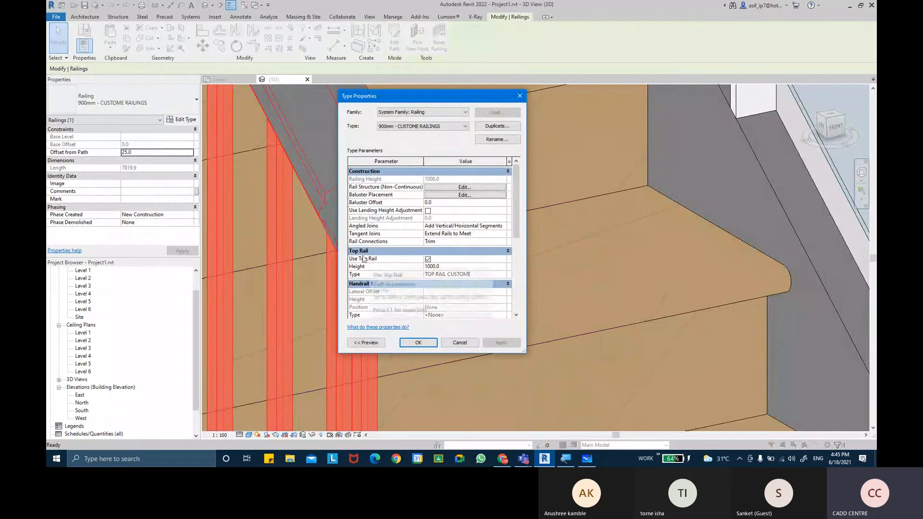
pyautogui.click(503, 276)
pyautogui.click(503, 274)
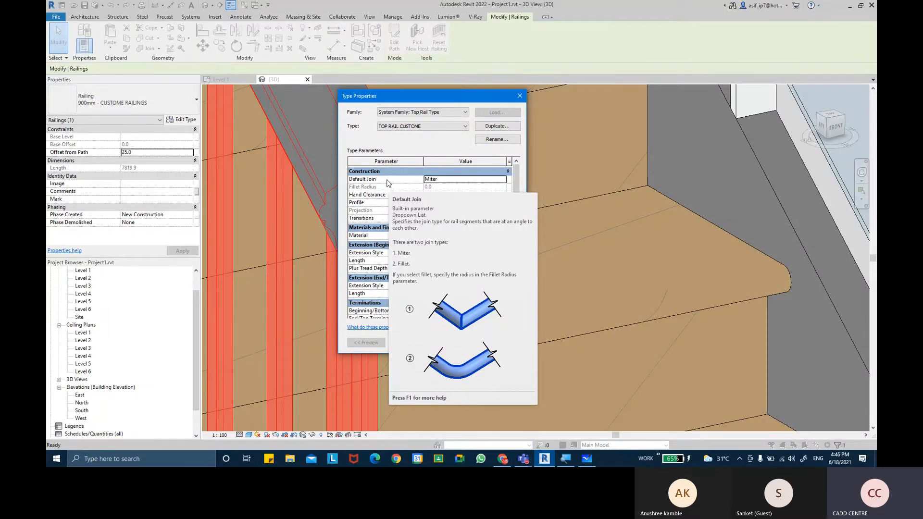
pyautogui.click(502, 179)
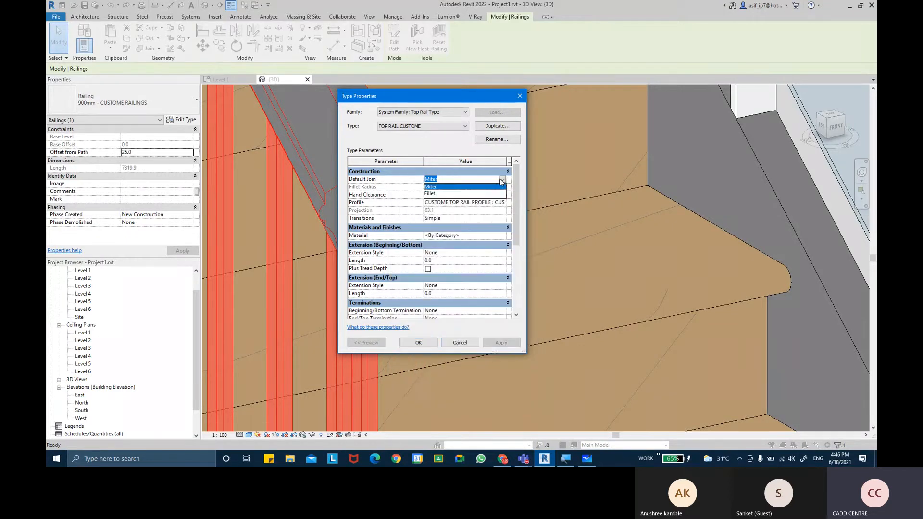
pyautogui.click(430, 193)
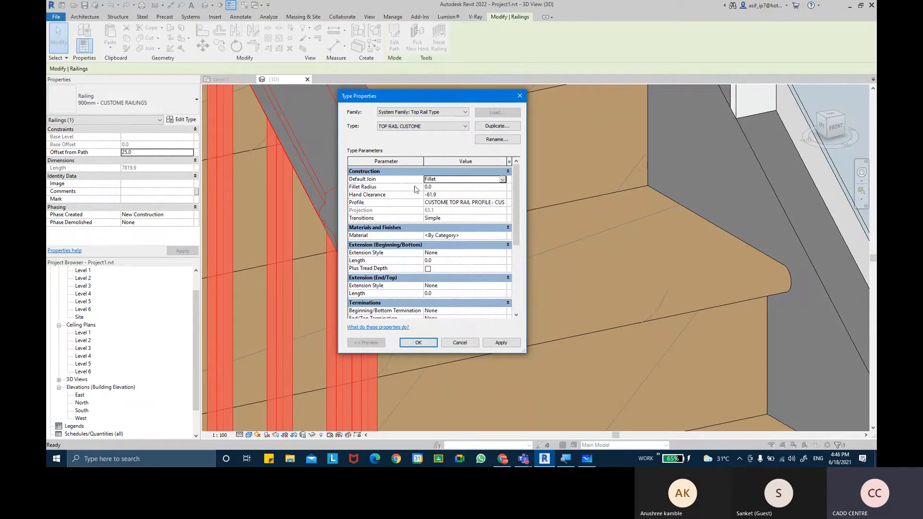
# Step: Try to set the custom top rail type's fillet radius to 50
pyautogui.click(436, 188)
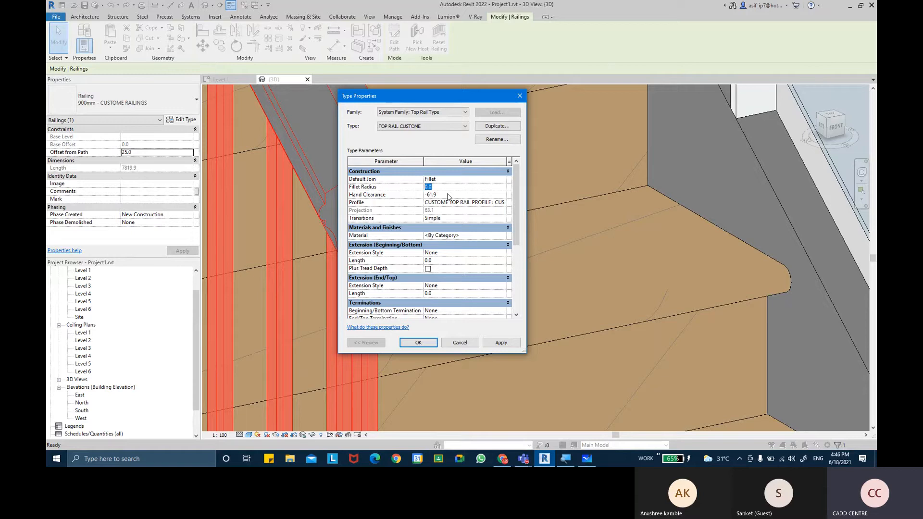
pyautogui.press('Return')
pyautogui.click(501, 343)
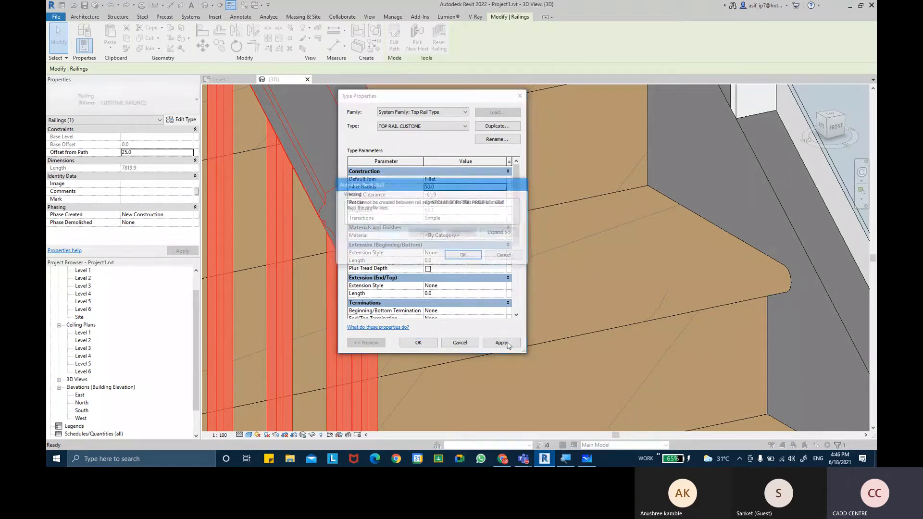
pyautogui.moveTo(346, 203); pyautogui.dragTo(504, 198)
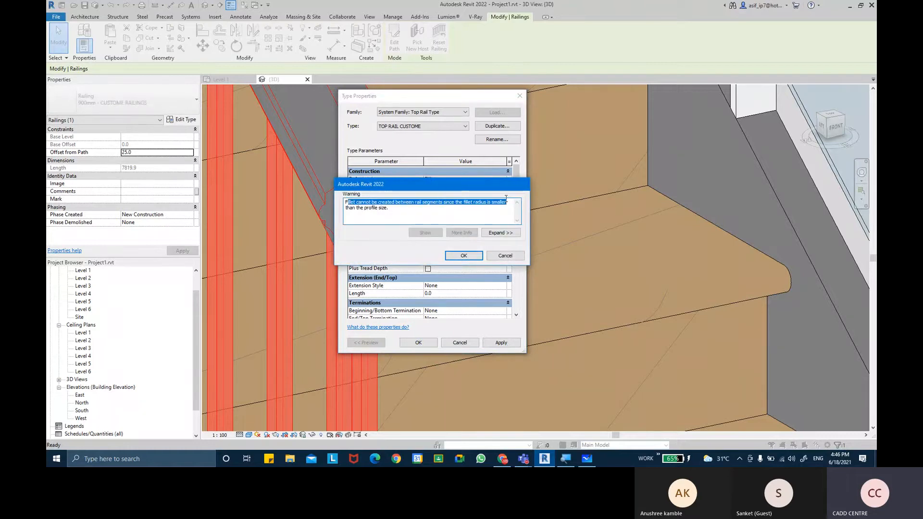
pyautogui.moveTo(448, 185); pyautogui.dragTo(445, 209)
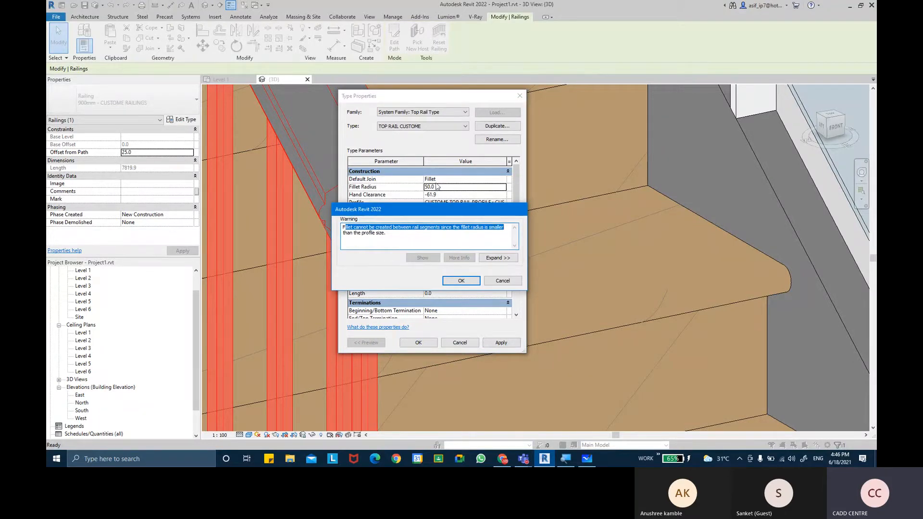
pyautogui.click(494, 278)
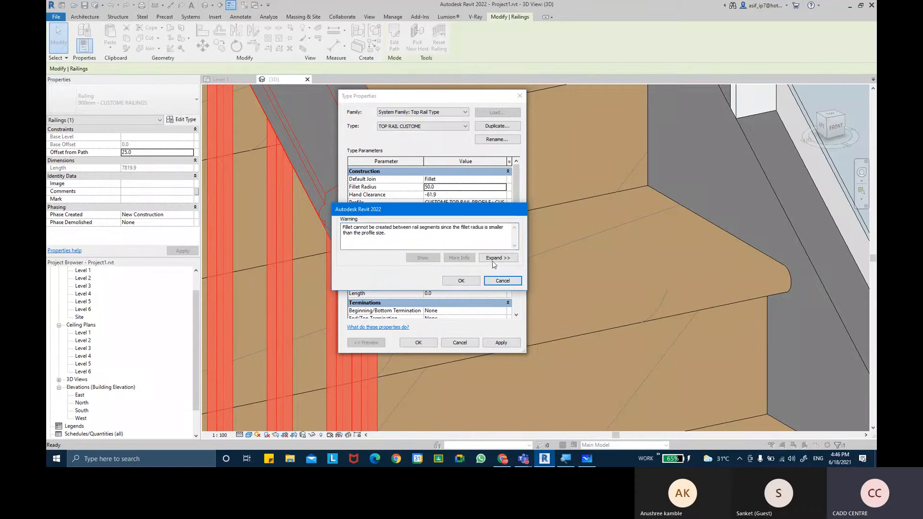
pyautogui.click(501, 281)
# Step: Set the custom top rail type's fillet radius to 100 and apply it to the railing
pyautogui.moveTo(441, 188); pyautogui.dragTo(427, 188)
pyautogui.write('100')
pyautogui.press('Return')
pyautogui.click(501, 343)
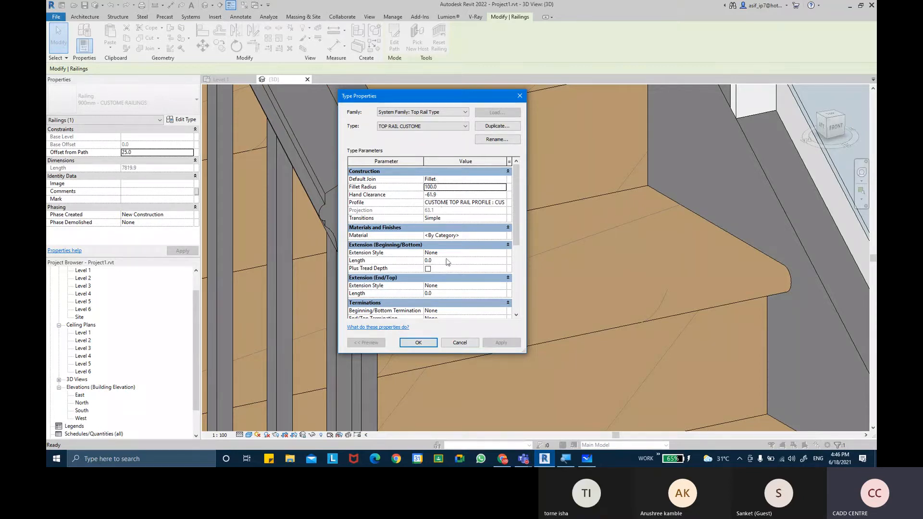
pyautogui.click(427, 345)
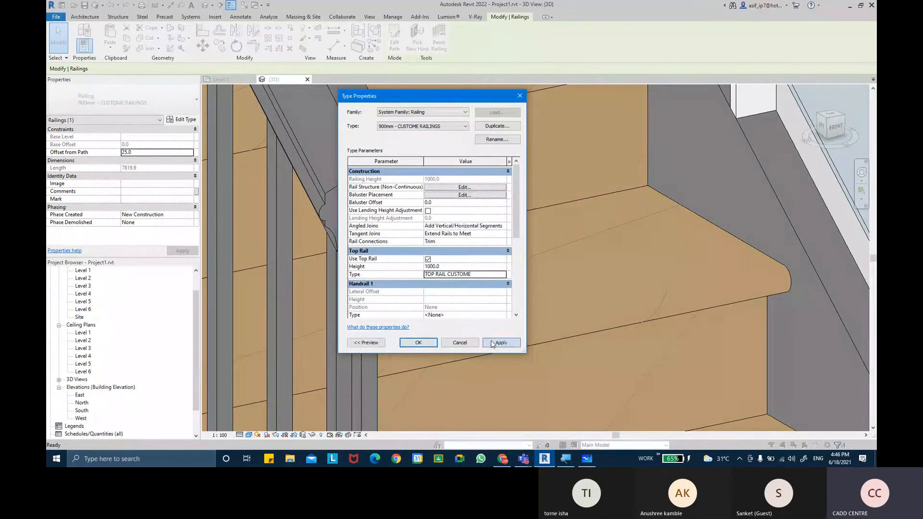
pyautogui.click(428, 344)
# Step: Examine the top rail's corner at the upper end of the stair railing
pyautogui.scroll(-6, 409, 290)
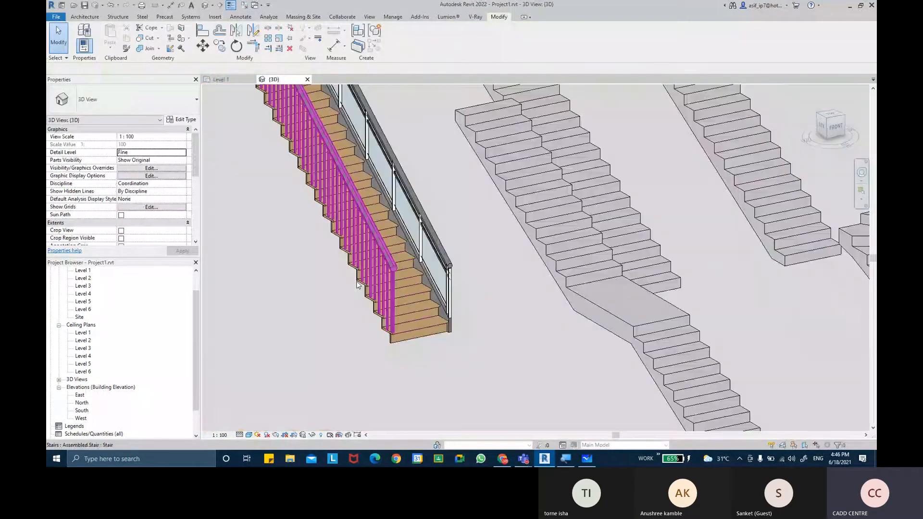
pyautogui.scroll(5, 357, 285)
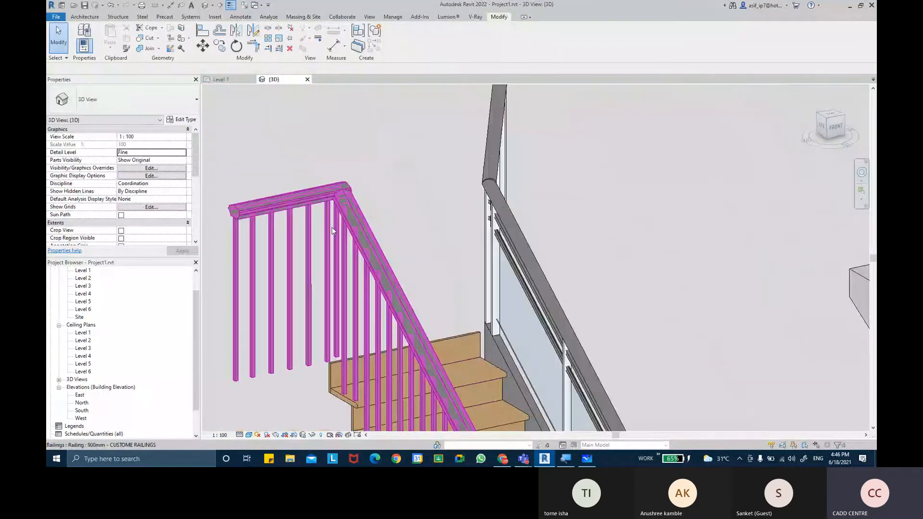
pyautogui.moveTo(332, 227); pyautogui.dragTo(374, 218, button='middle')
pyautogui.scroll(3, 545, 174)
pyautogui.scroll(-3, 545, 174)
pyautogui.scroll(2, 418, 198)
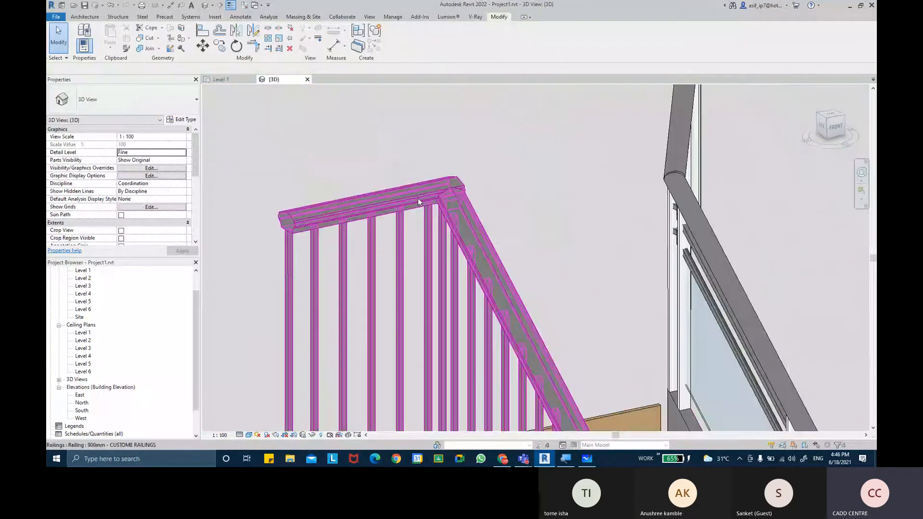
pyautogui.scroll(2, 418, 198)
pyautogui.scroll(-3, 492, 155)
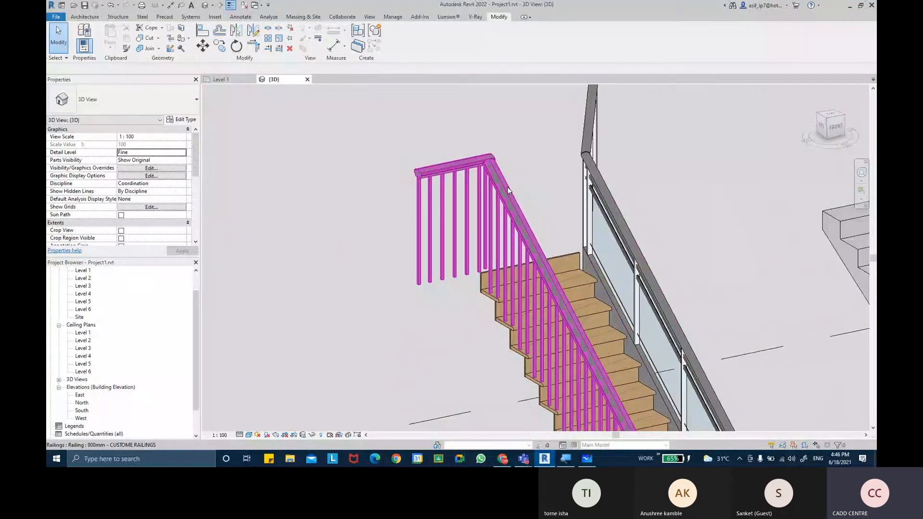
pyautogui.scroll(-6, 507, 187)
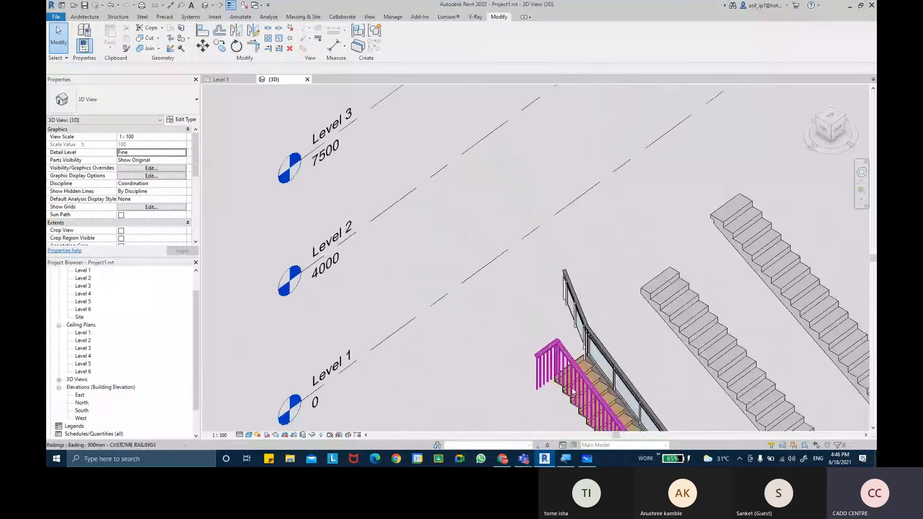
# Step: Reopen the railing's TOP RAIL CUSTOME type properties and set the transitions to Gooseneck
pyautogui.scroll(5, 562, 366)
pyautogui.click(556, 276)
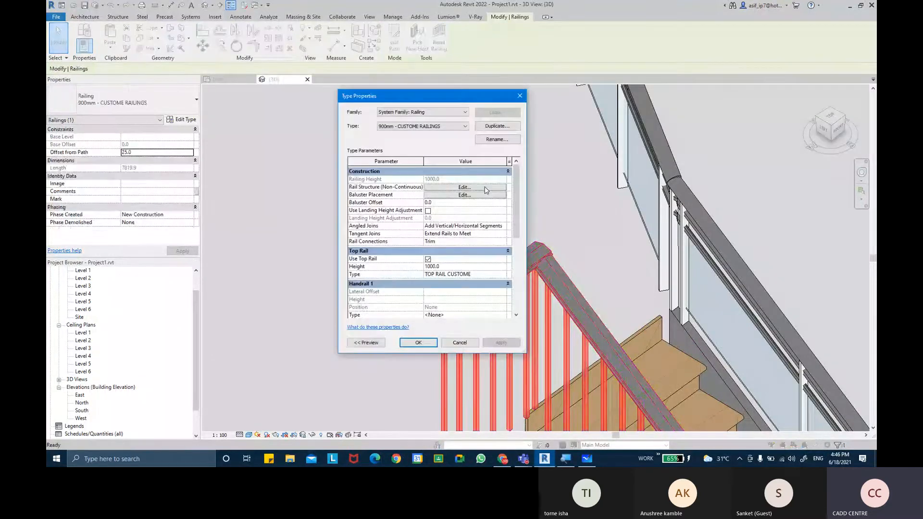
pyautogui.click(507, 275)
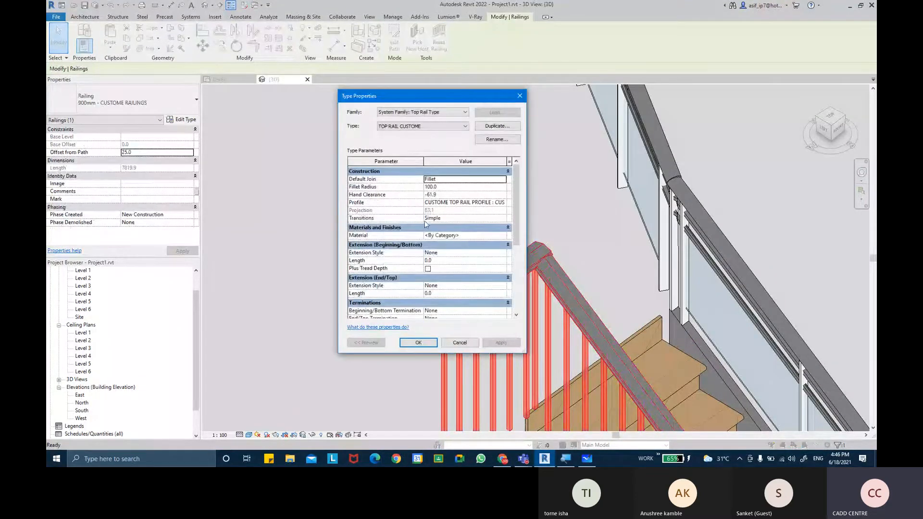
pyautogui.click(498, 219)
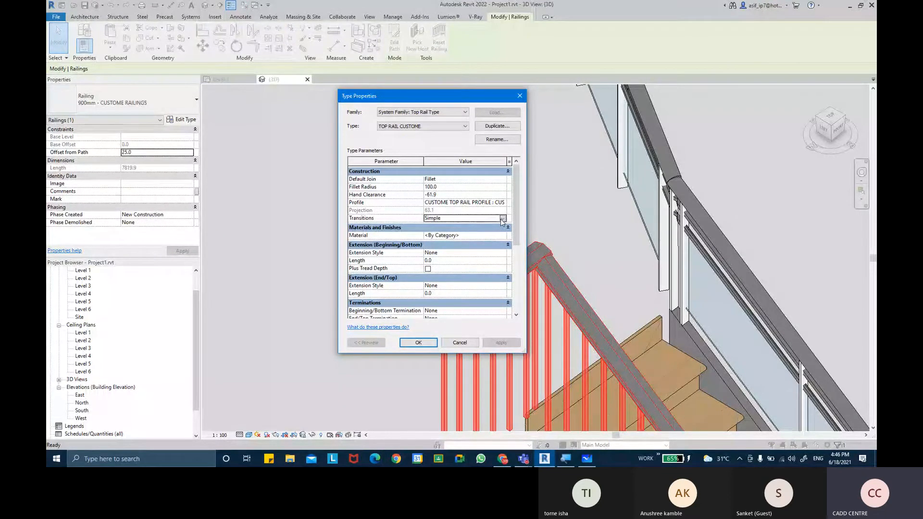
pyautogui.click(503, 218)
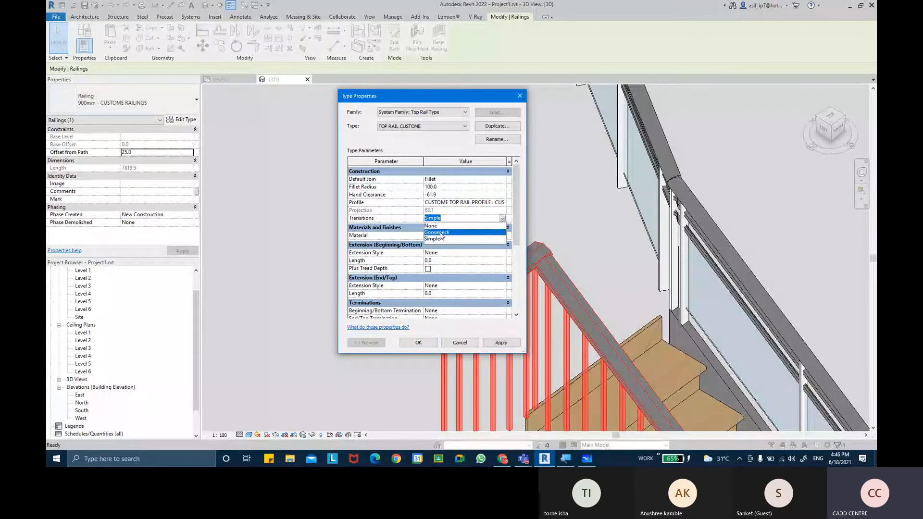
pyautogui.click(437, 232)
pyautogui.click(501, 342)
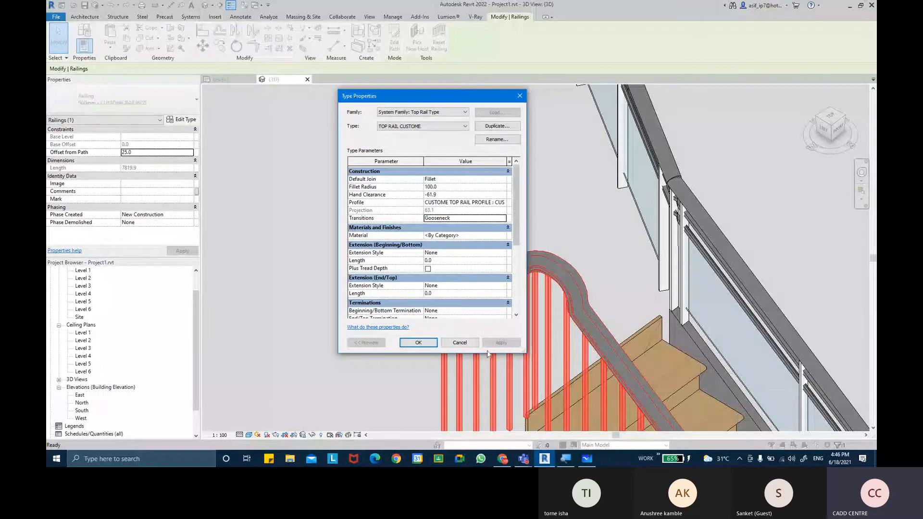
pyautogui.click(423, 345)
pyautogui.click(418, 348)
# Step: Examine the top rail's gooseneck transition at the upper corner of the stair railing from several sides
pyautogui.keyDown('shift'); pyautogui.moveTo(614, 258); pyautogui.dragTo(600, 165, button='middle'); pyautogui.keyUp('shift')
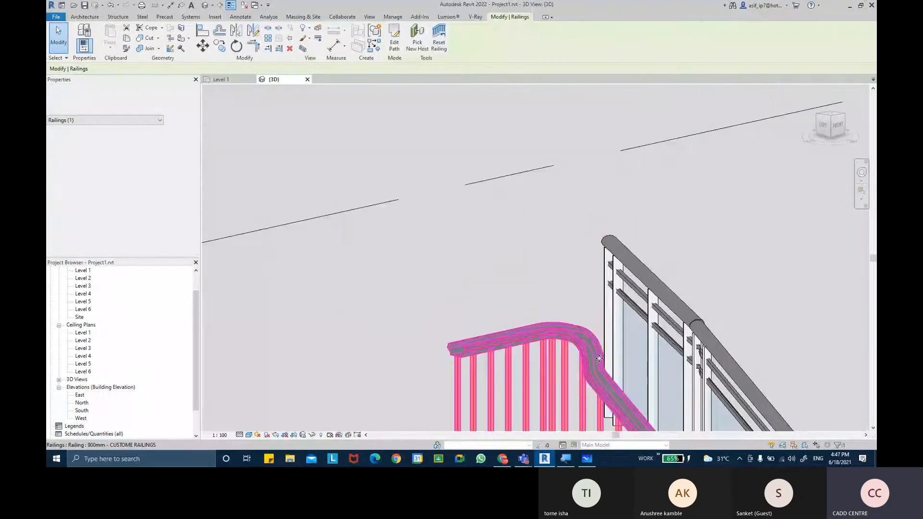
pyautogui.scroll(5, 599, 358)
pyautogui.scroll(-3, 395, 221)
pyautogui.keyDown('shift'); pyautogui.moveTo(476, 264); pyautogui.dragTo(524, 213, button='middle'); pyautogui.keyUp('shift')
pyautogui.scroll(-4, 463, 174)
pyautogui.scroll(-2, 641, 212)
pyautogui.scroll(5, 802, 192)
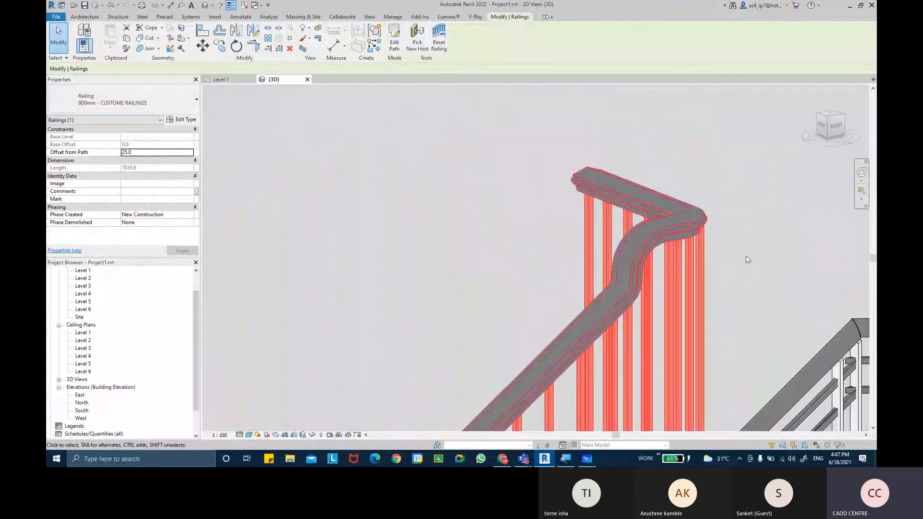
pyautogui.scroll(-2, 725, 253)
pyautogui.keyDown('shift'); pyautogui.moveTo(647, 256); pyautogui.dragTo(668, 288, button='middle'); pyautogui.keyUp('shift')
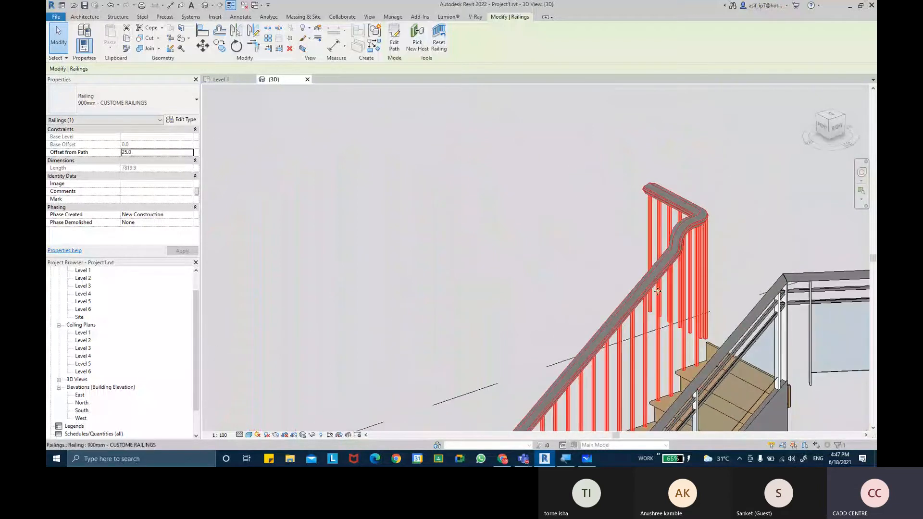
# Step: Change the default join of the railing's TOP RAIL CUSTOME type to Miter and apply it
pyautogui.click(181, 120)
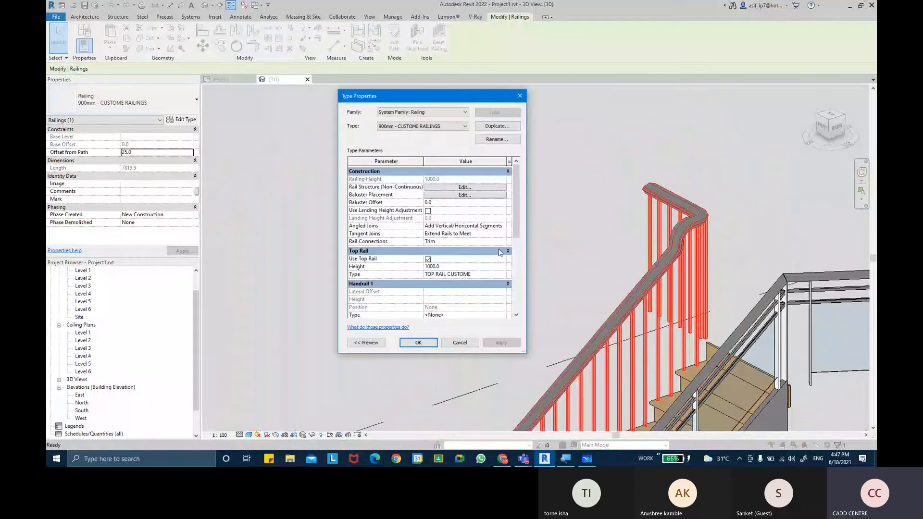
pyautogui.click(502, 274)
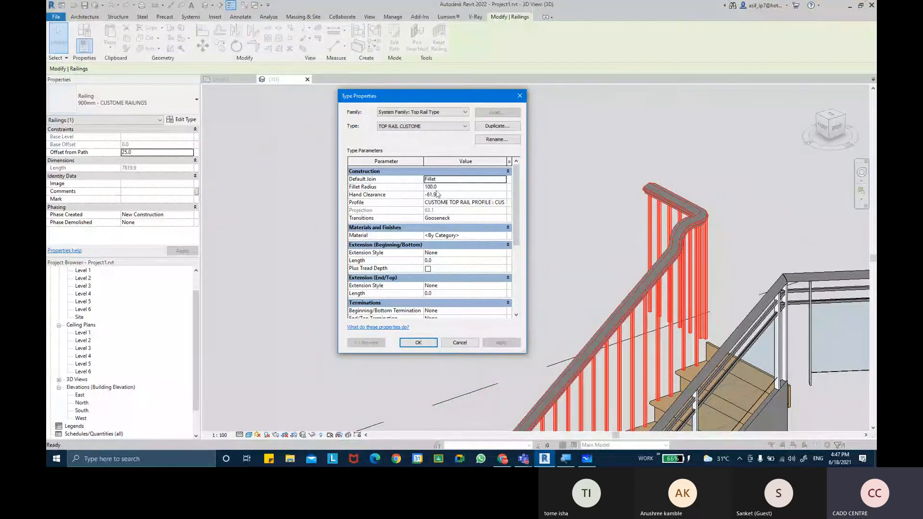
pyautogui.click(503, 182)
pyautogui.click(502, 181)
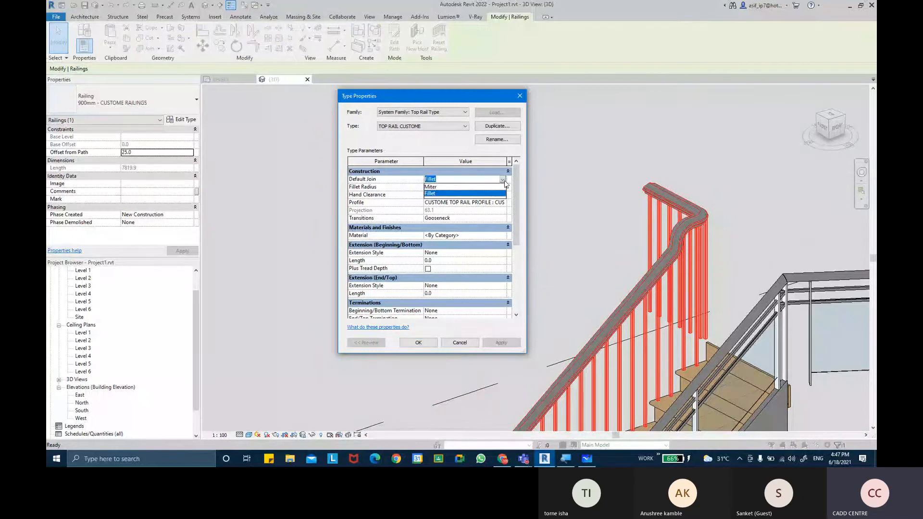
pyautogui.click(501, 186)
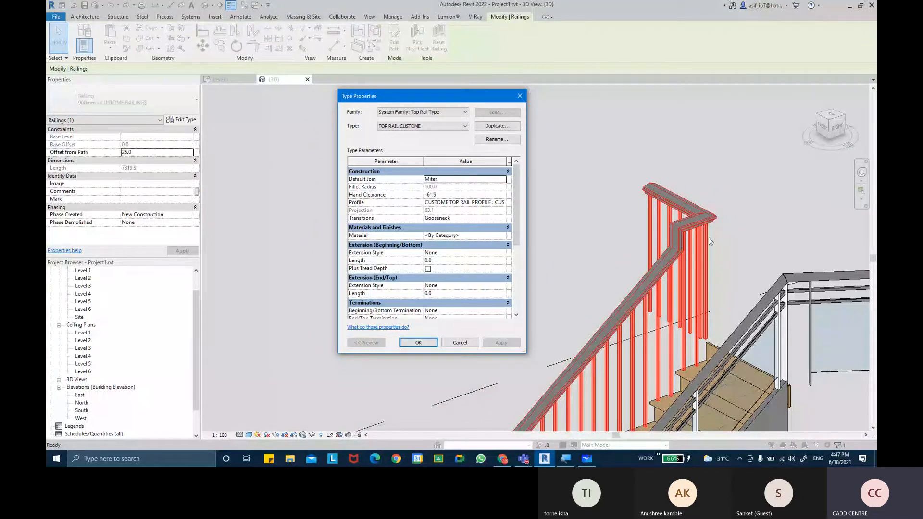
pyautogui.click(453, 340)
# Step: Examine the mitered top rail joint at the upper corner of the railing from several sides
pyautogui.scroll(3, 670, 235)
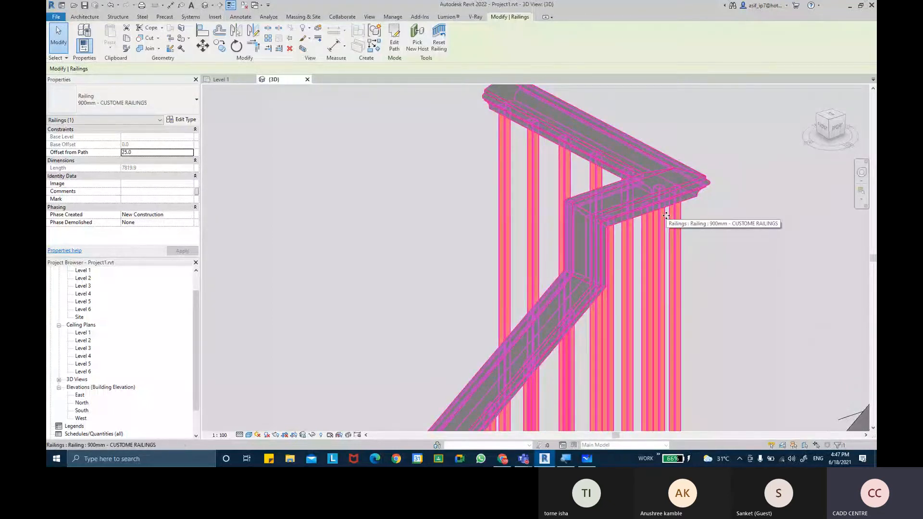
pyautogui.keyDown('shift'); pyautogui.moveTo(666, 216); pyautogui.dragTo(551, 238, button='middle'); pyautogui.keyUp('shift')
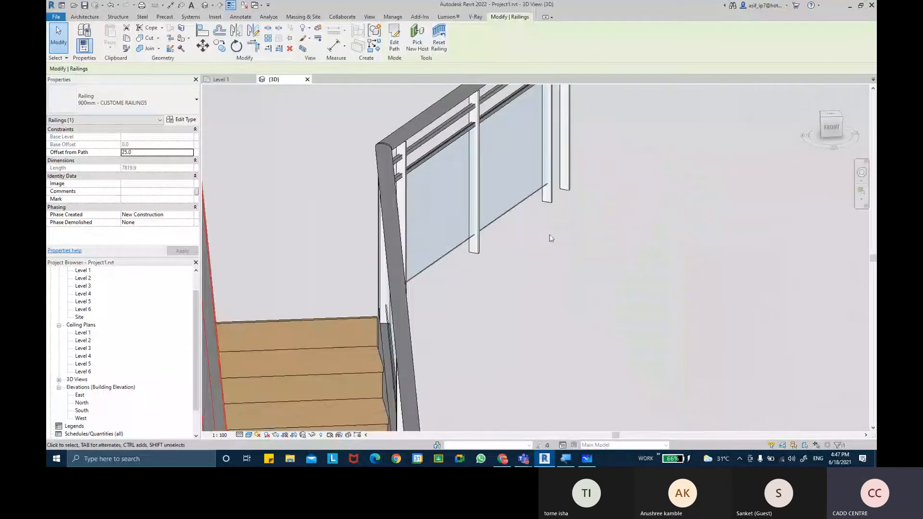
pyautogui.scroll(-4, 551, 237)
pyautogui.scroll(5, 361, 223)
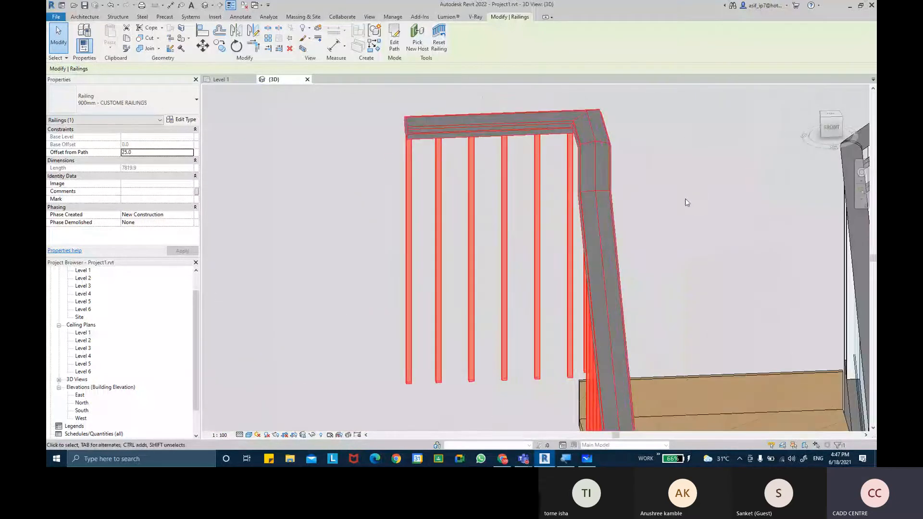
pyautogui.scroll(-3, 503, 208)
pyautogui.keyDown('shift'); pyautogui.moveTo(401, 253); pyautogui.dragTo(457, 248, button='middle'); pyautogui.keyUp('shift')
pyautogui.scroll(4, 320, 206)
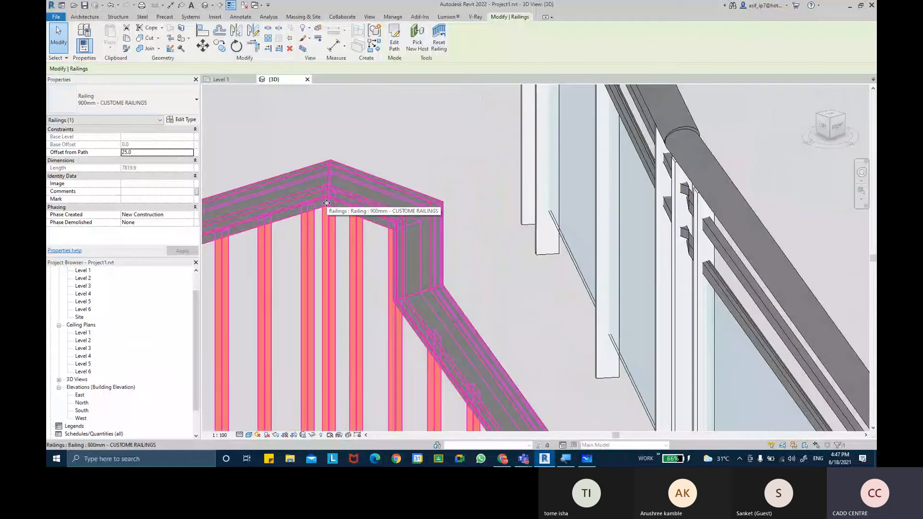
# Step: Open the material selection for the TOP RAIL CUSTOME type and create a new material
pyautogui.click(174, 121)
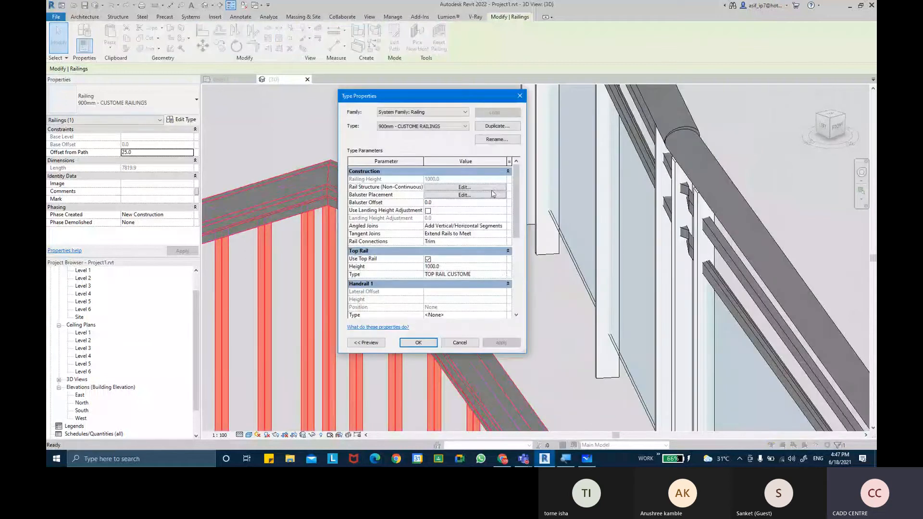
pyautogui.click(506, 275)
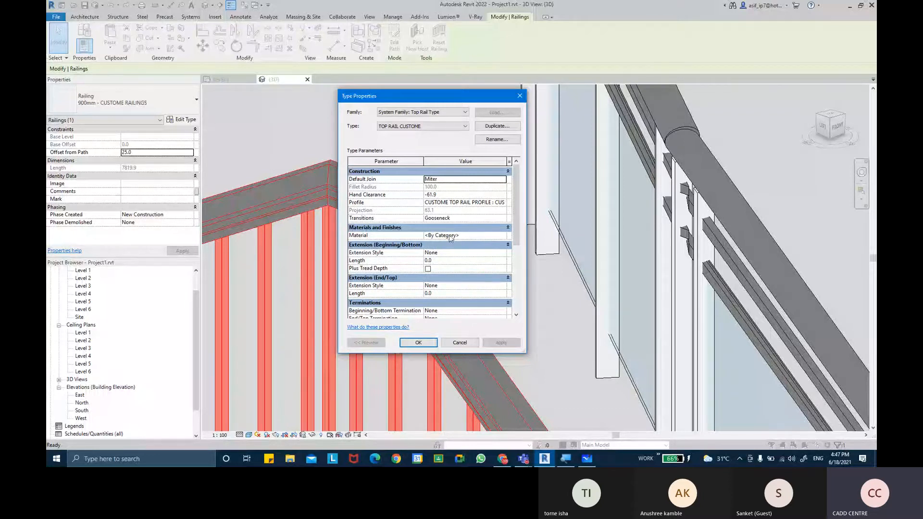
pyautogui.click(504, 237)
pyautogui.click(504, 235)
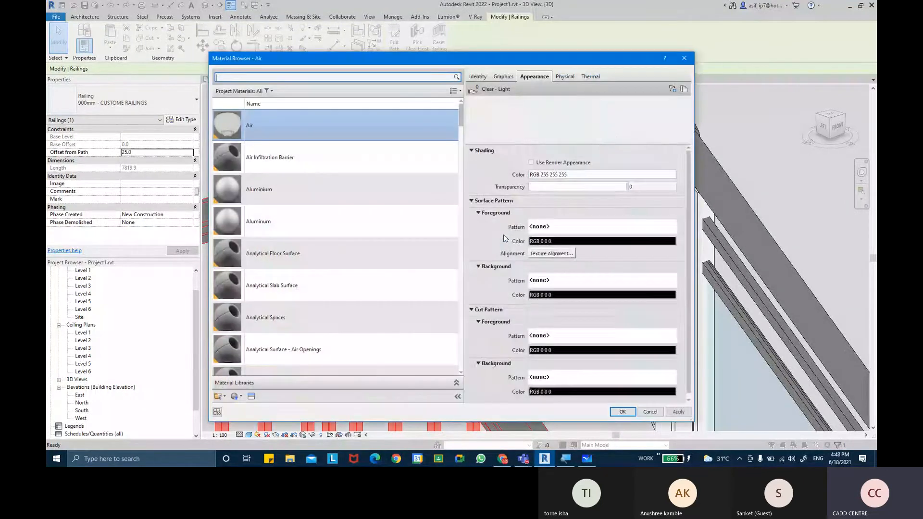
pyautogui.click(236, 396)
pyautogui.click(248, 407)
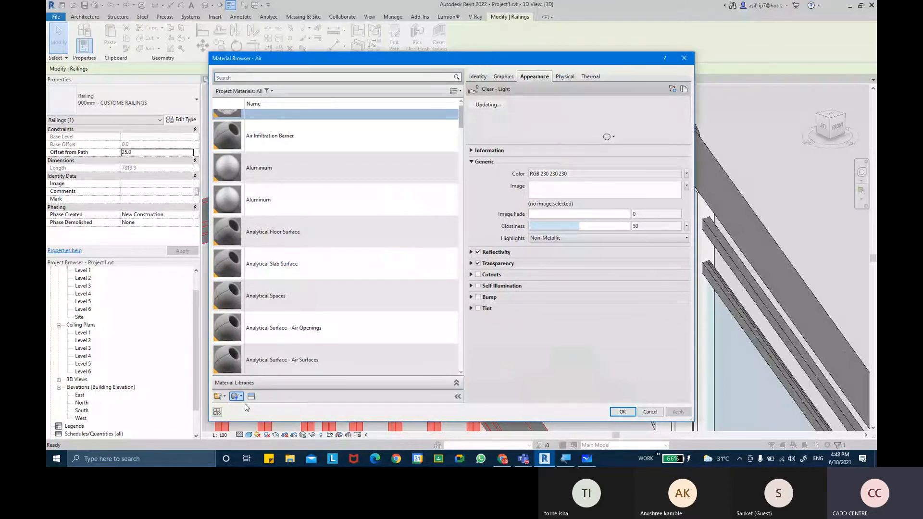
# Step: Name the new material AR-TOP RAILS - WOOD and set its class to Wood
pyautogui.click(478, 77)
pyautogui.tripleClick(592, 90)
pyautogui.press('BackSpace')
pyautogui.write('AR')
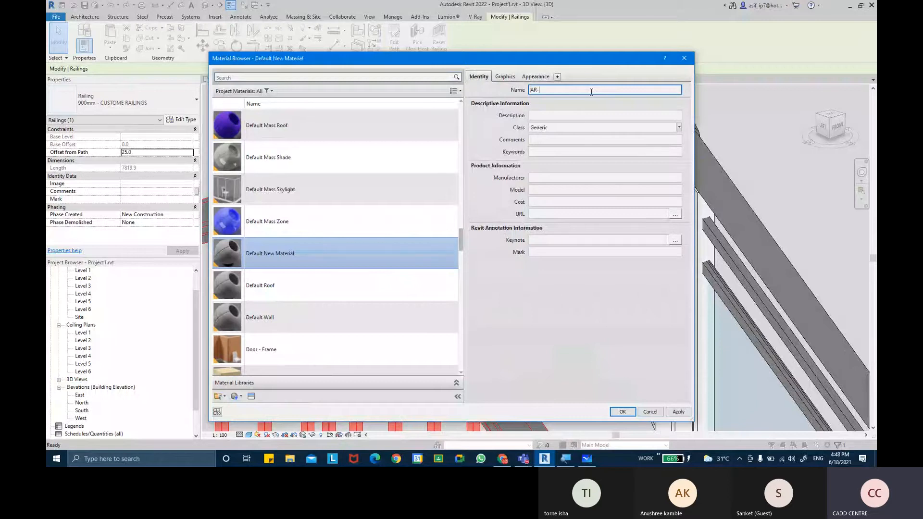
pyautogui.write('-TOP RAILS - WOOD')
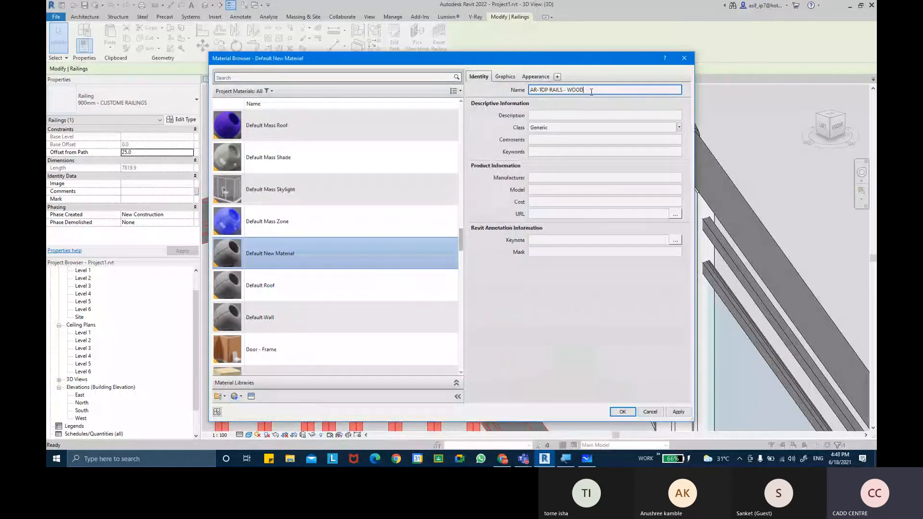
pyautogui.press('Return')
pyautogui.click(679, 127)
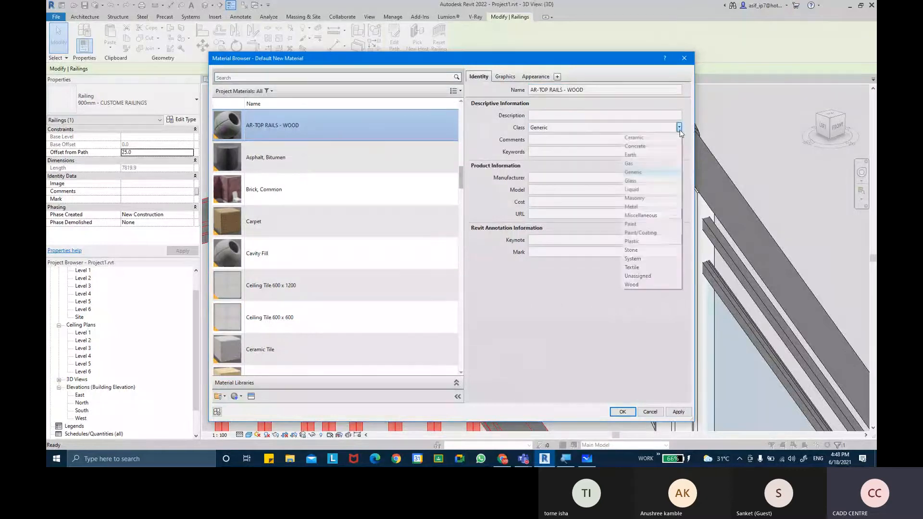
pyautogui.click(659, 285)
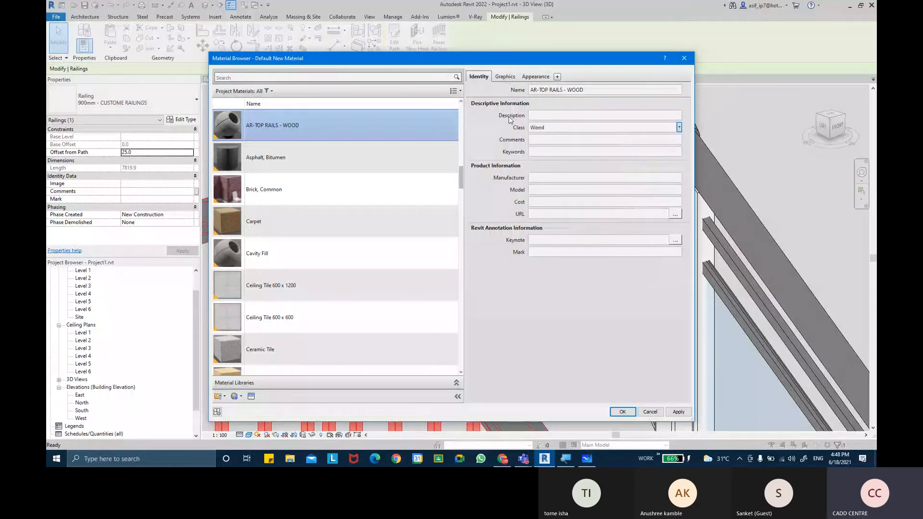
# Step: Shade the material with its render appearance and set its surface foreground pattern to Wood - Finish
pyautogui.click(513, 77)
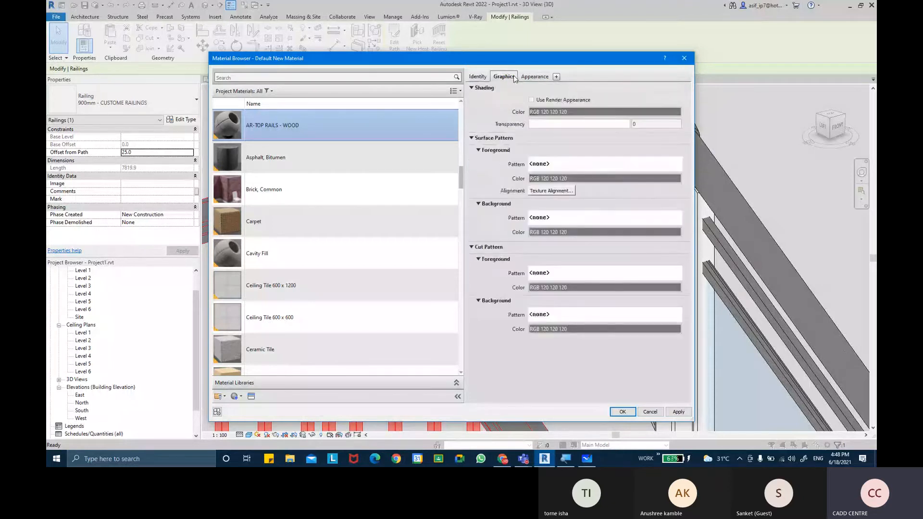
pyautogui.click(531, 100)
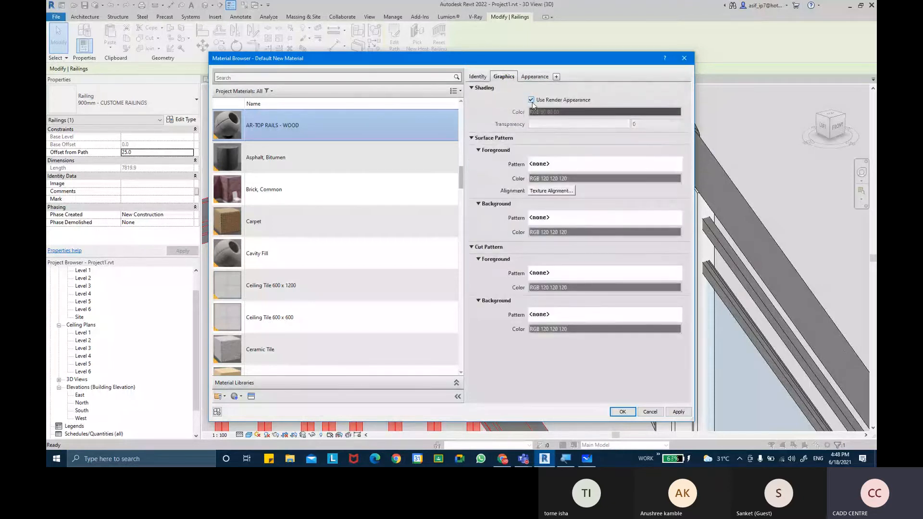
pyautogui.click(560, 166)
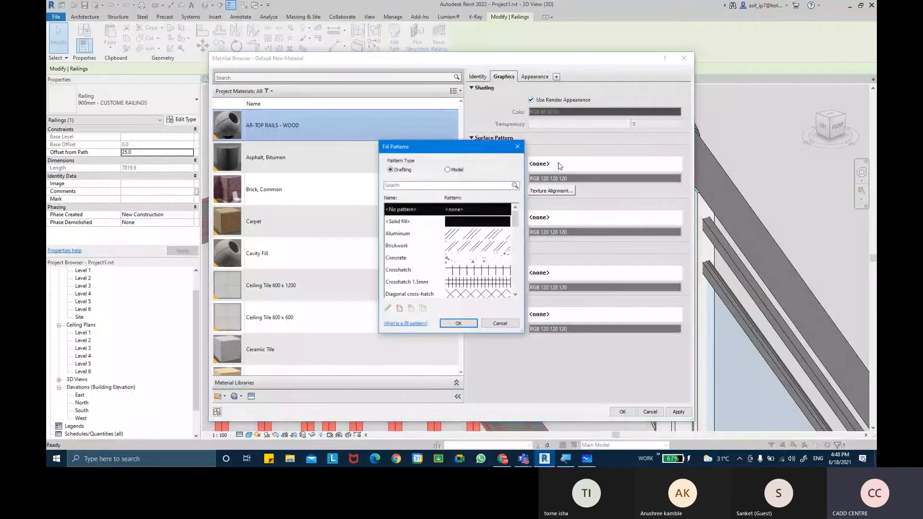
pyautogui.scroll(-10, 484, 265)
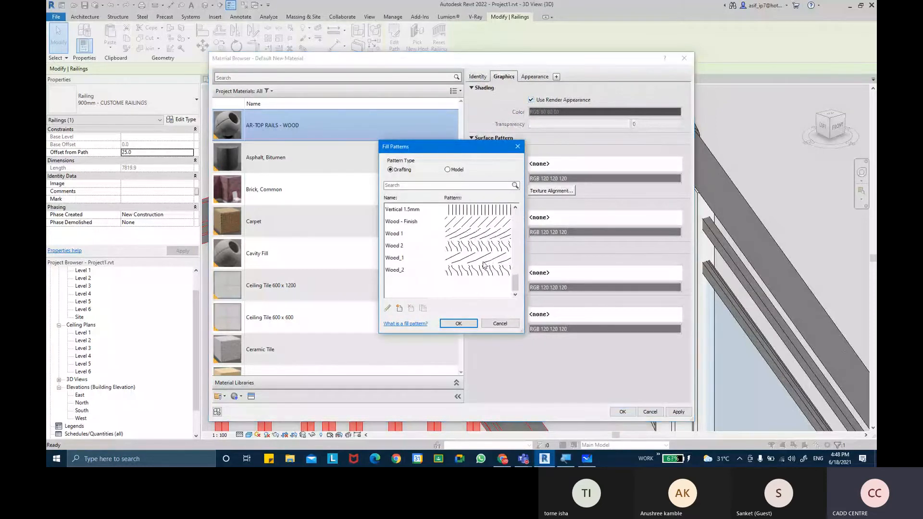
pyautogui.click(480, 225)
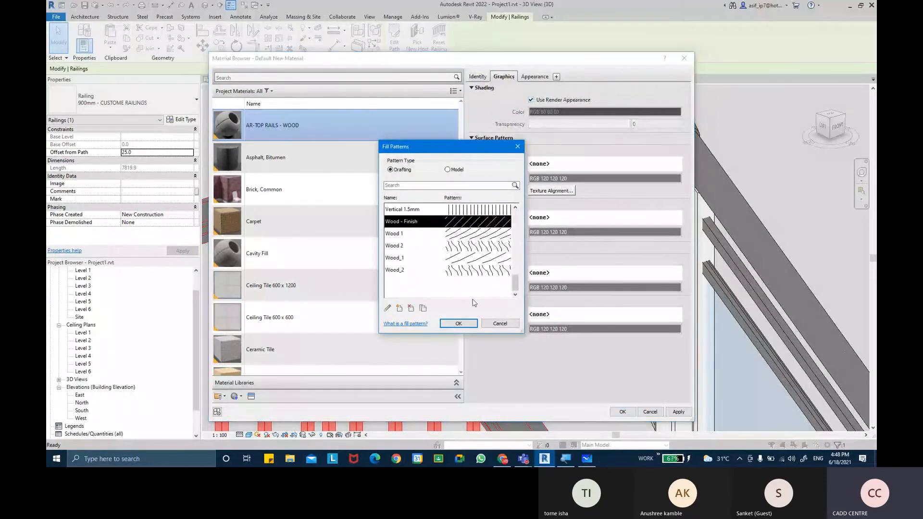
pyautogui.click(466, 324)
# Step: Set the material's cut foreground pattern to Wood 1
pyautogui.click(561, 218)
pyautogui.scroll(-10, 452, 278)
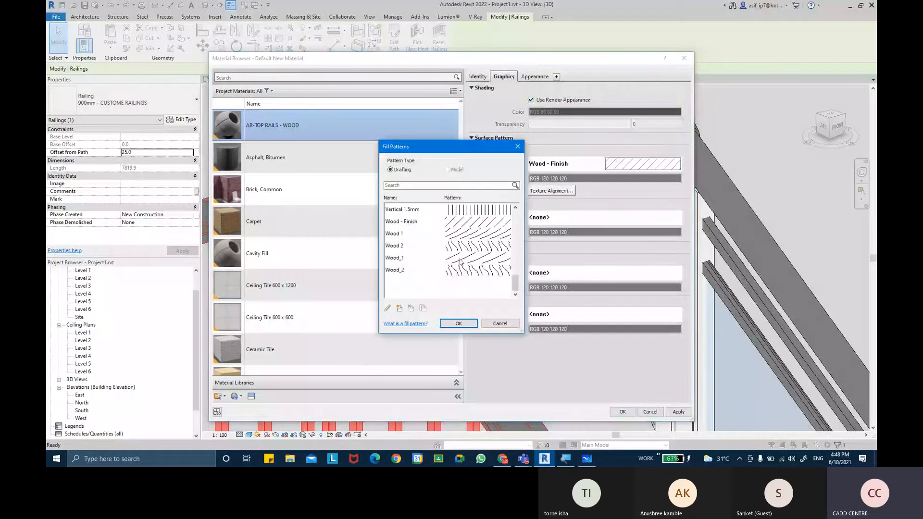
pyautogui.click(465, 234)
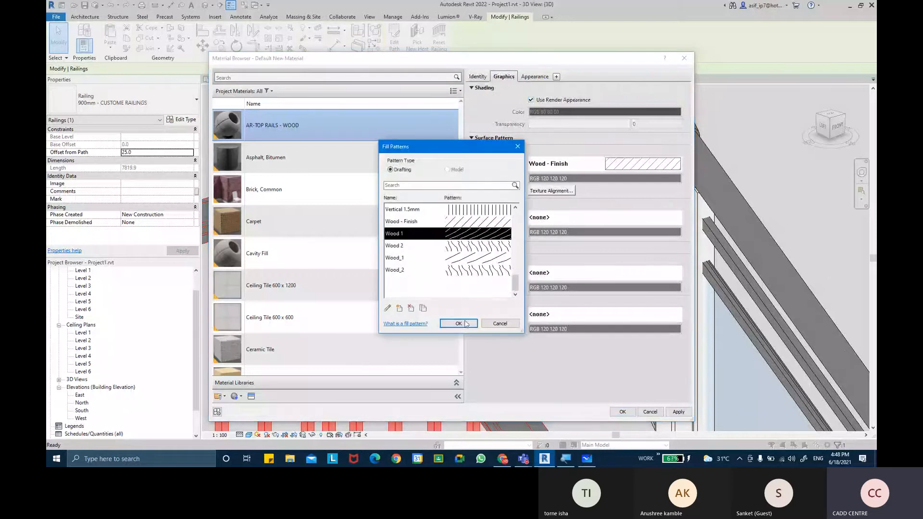
pyautogui.click(462, 323)
# Step: Replace the material's appearance with the Cherry - Semigloss asset from the Appearance Library's Wood category
pyautogui.click(526, 79)
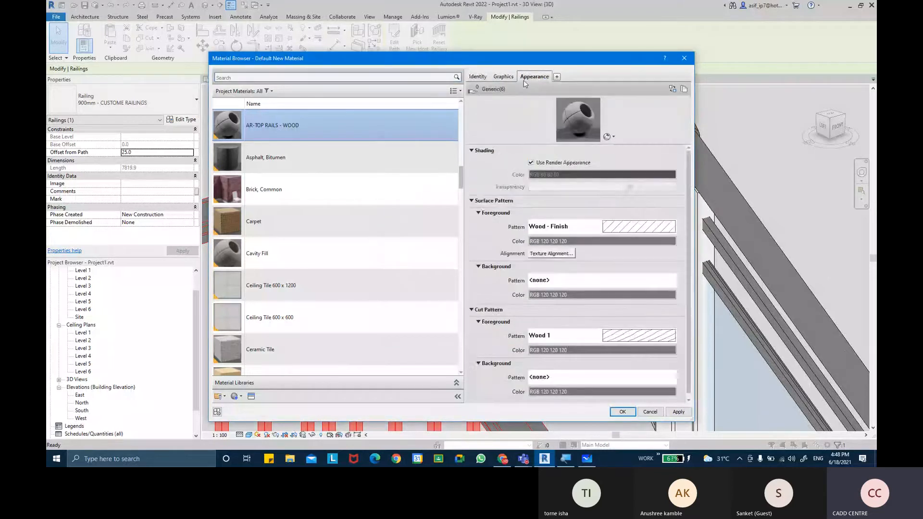
pyautogui.click(251, 397)
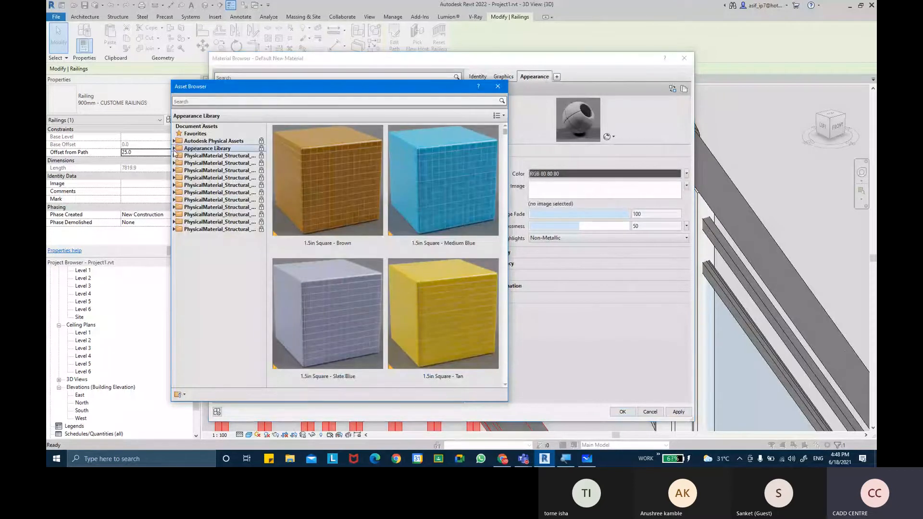
pyautogui.click(175, 149)
pyautogui.click(179, 325)
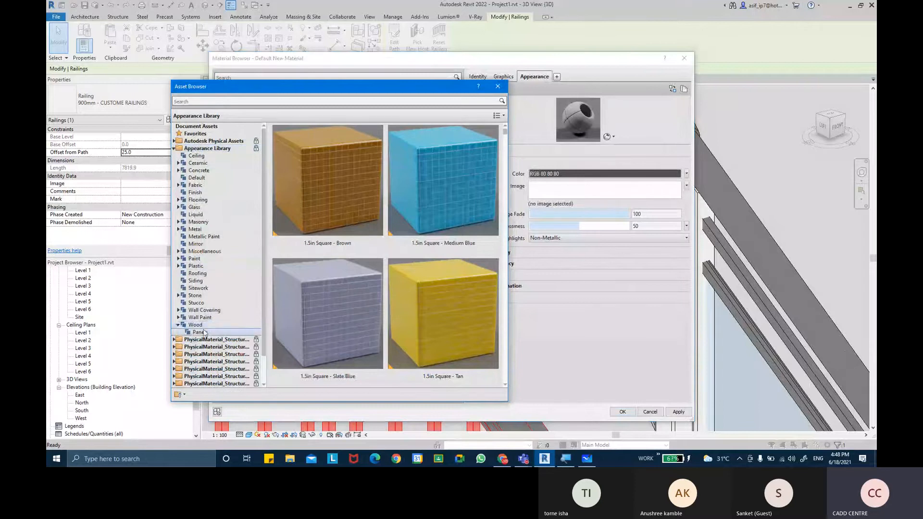
pyautogui.click(195, 325)
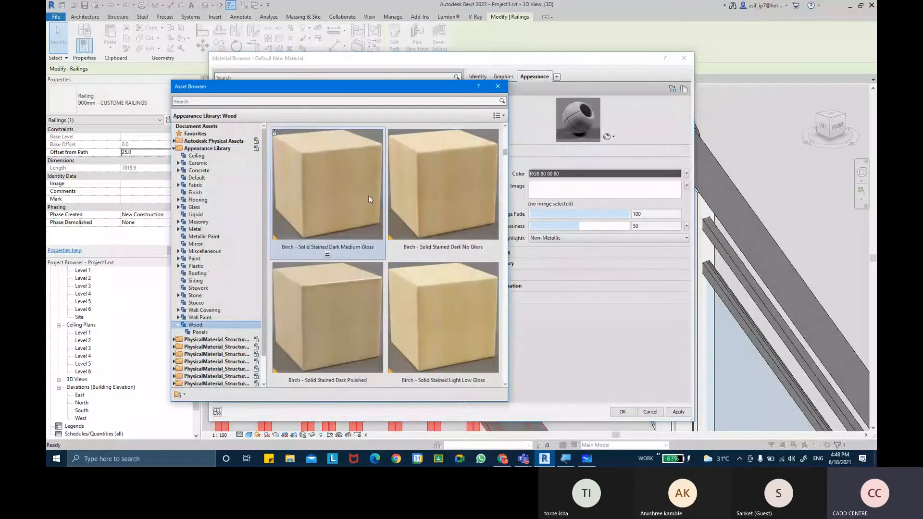
pyautogui.scroll(-3, 368, 195)
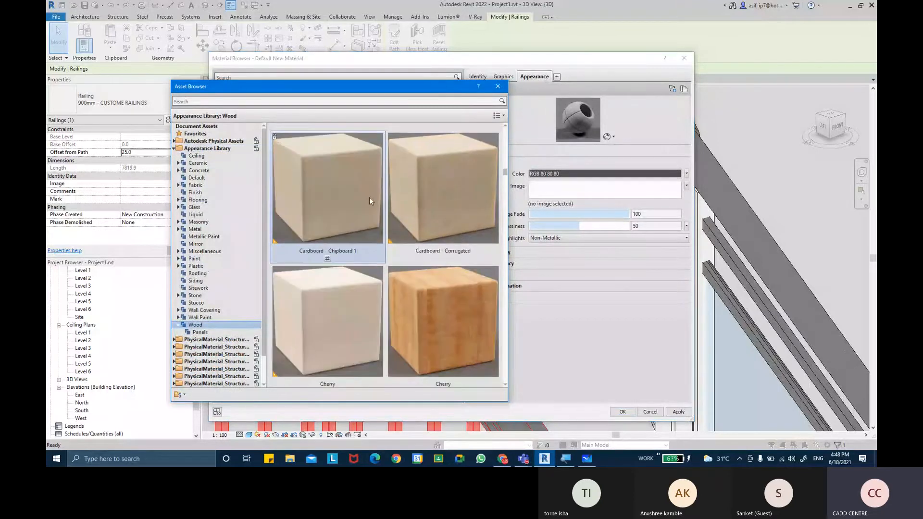
pyautogui.scroll(-5, 428, 309)
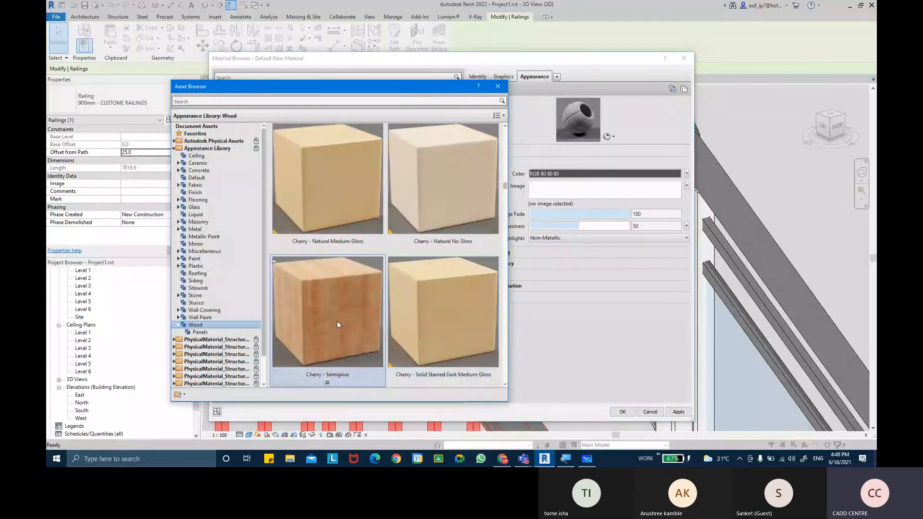
pyautogui.scroll(-2, 337, 321)
pyautogui.scroll(2, 339, 279)
pyautogui.doubleClick(330, 292)
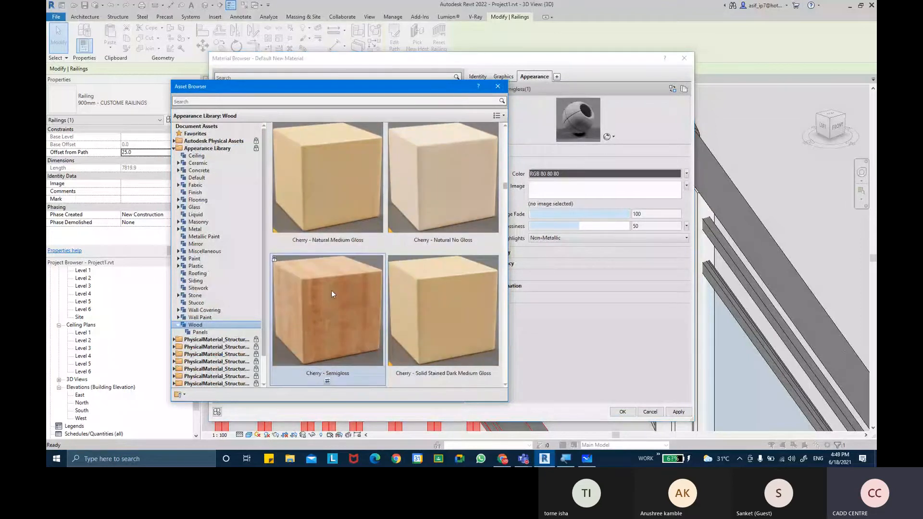
pyautogui.click(497, 86)
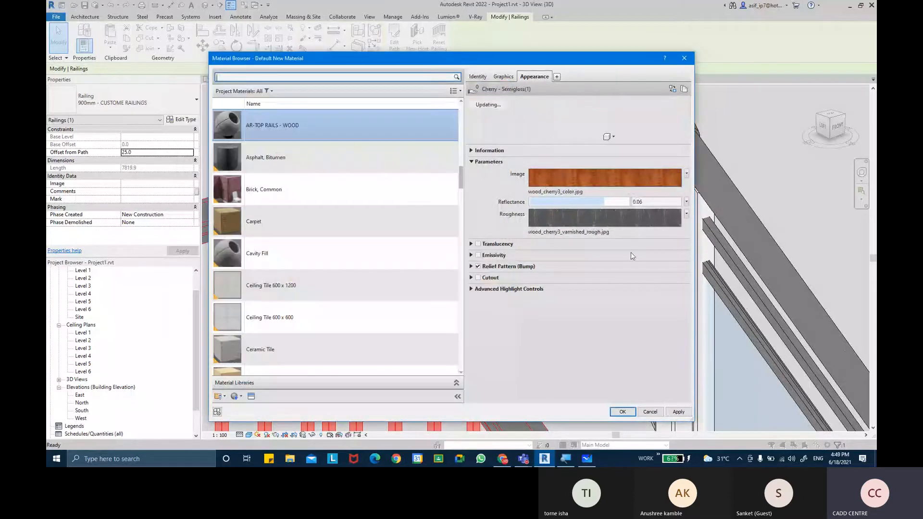
# Step: Assign AR-TOP RAILS - WOOD to the TOP RAIL CUSTOME type and confirm the top rail and railing type changes
pyautogui.click(624, 412)
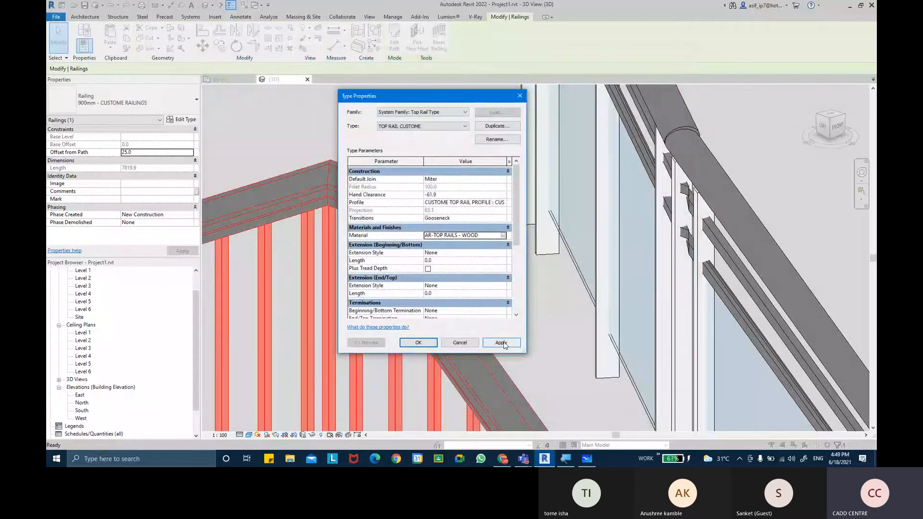
pyautogui.click(502, 343)
pyautogui.click(418, 343)
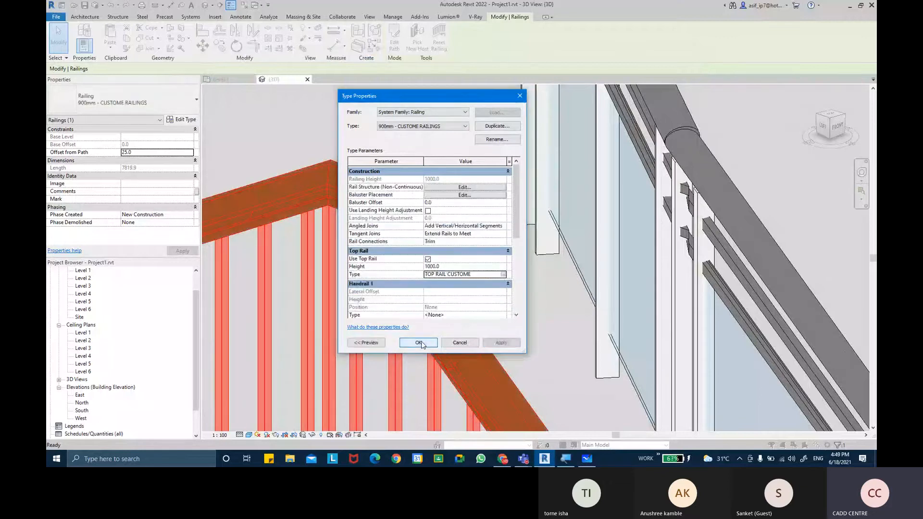
pyautogui.click(489, 345)
pyautogui.click(428, 343)
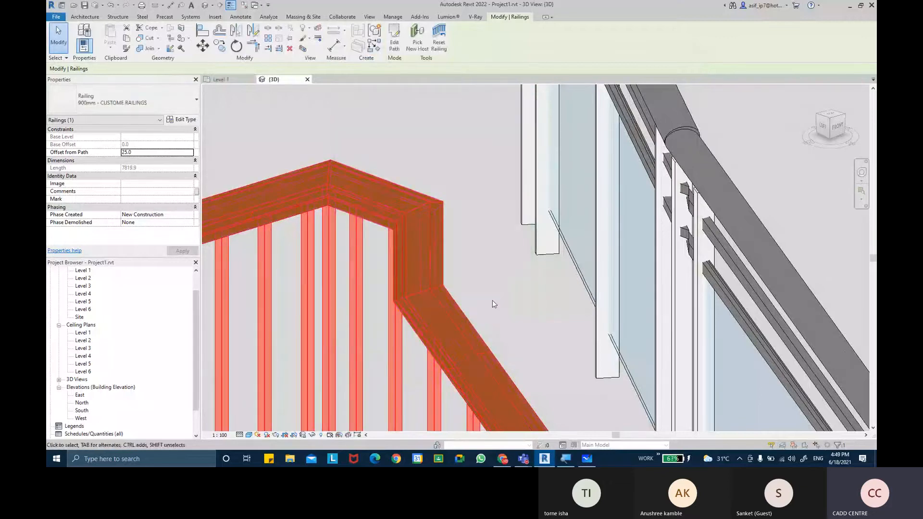
# Step: Deselect the railing and change the 3D view's visual style to Realistic
pyautogui.click(492, 304)
pyautogui.scroll(-3, 496, 306)
pyautogui.click(249, 434)
pyautogui.click(517, 262)
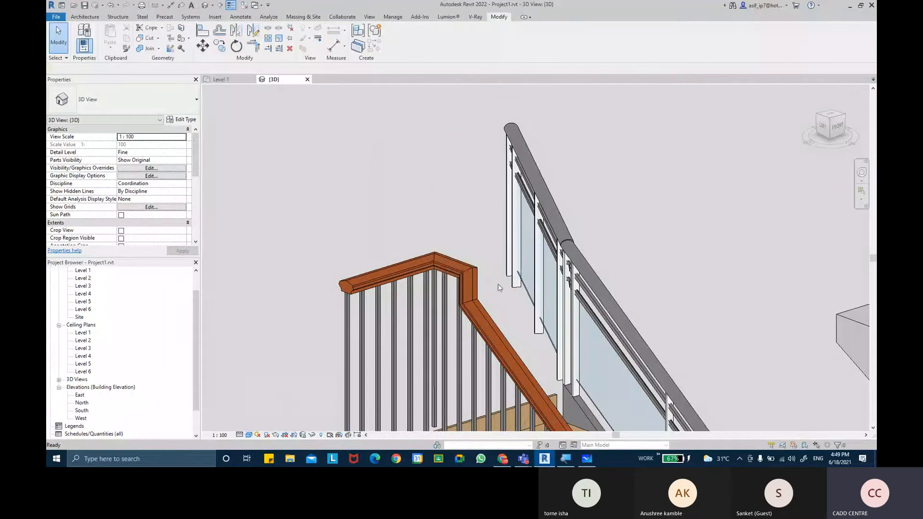
# Step: Examine the wood finish of the custom top rail along the stair, from the upper corner to the lower end
pyautogui.scroll(4, 497, 308)
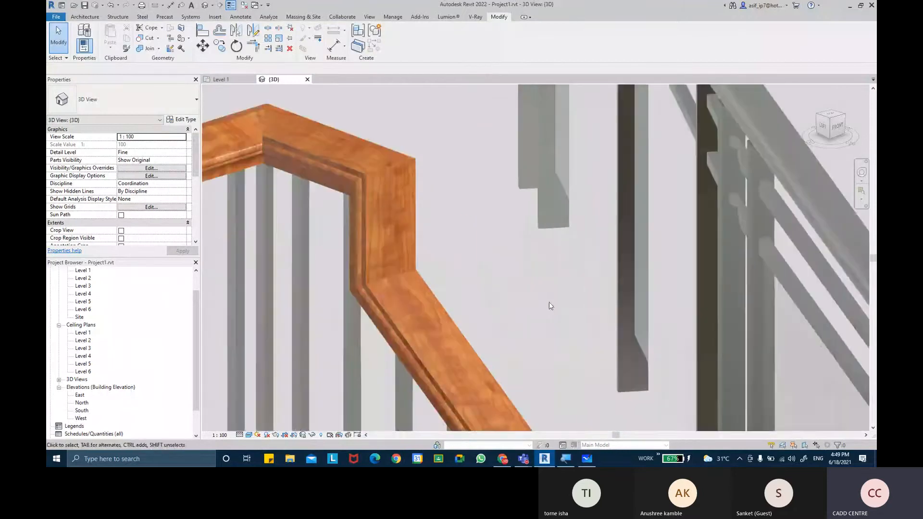
pyautogui.scroll(-5, 549, 306)
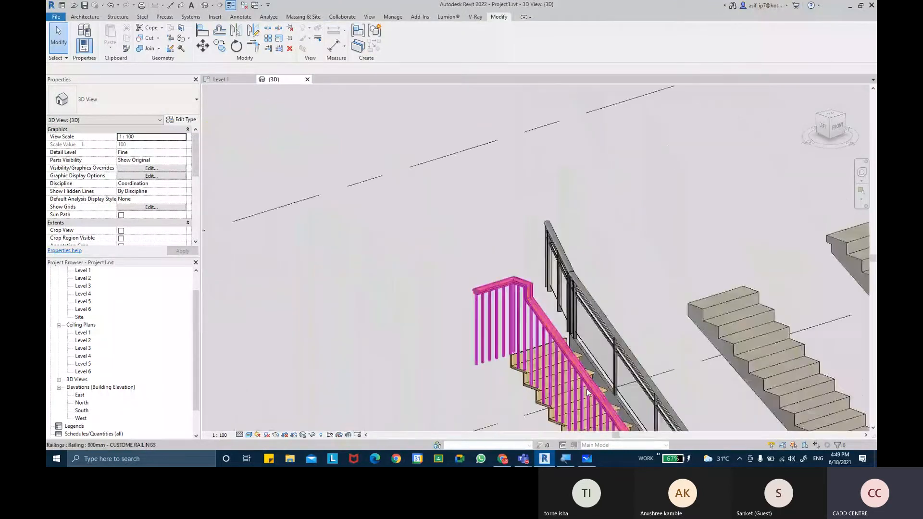
pyautogui.scroll(8, 433, 260)
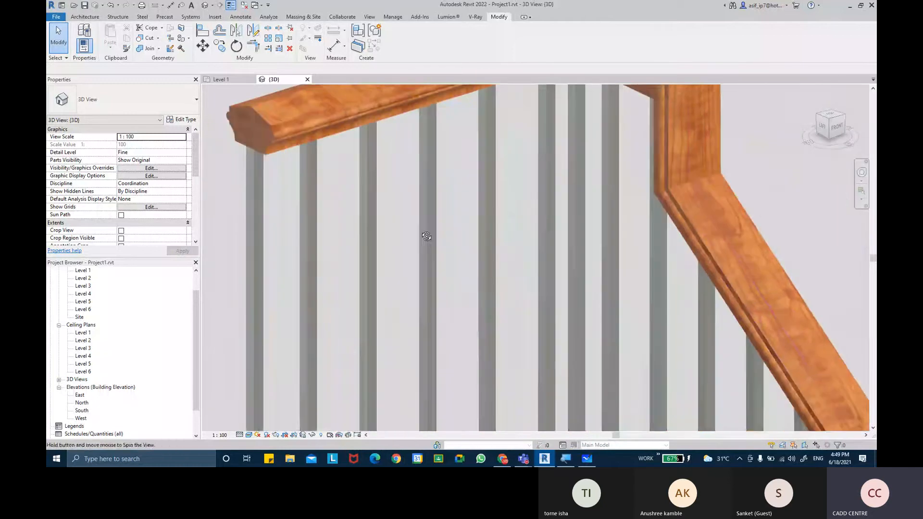
pyautogui.scroll(-8, 425, 268)
pyautogui.scroll(6, 523, 409)
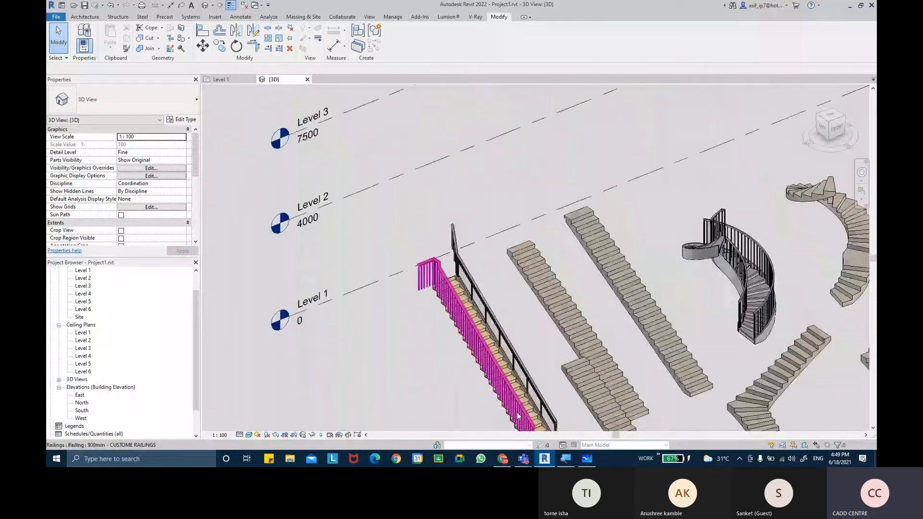
pyautogui.scroll(5, 523, 410)
pyautogui.keyDown('shift'); pyautogui.moveTo(584, 347); pyautogui.dragTo(579, 235, button='middle'); pyautogui.keyUp('shift')
pyautogui.keyDown('shift'); pyautogui.moveTo(452, 329); pyautogui.dragTo(753, 186, button='middle'); pyautogui.keyUp('shift')
pyautogui.scroll(-1, 647, 255)
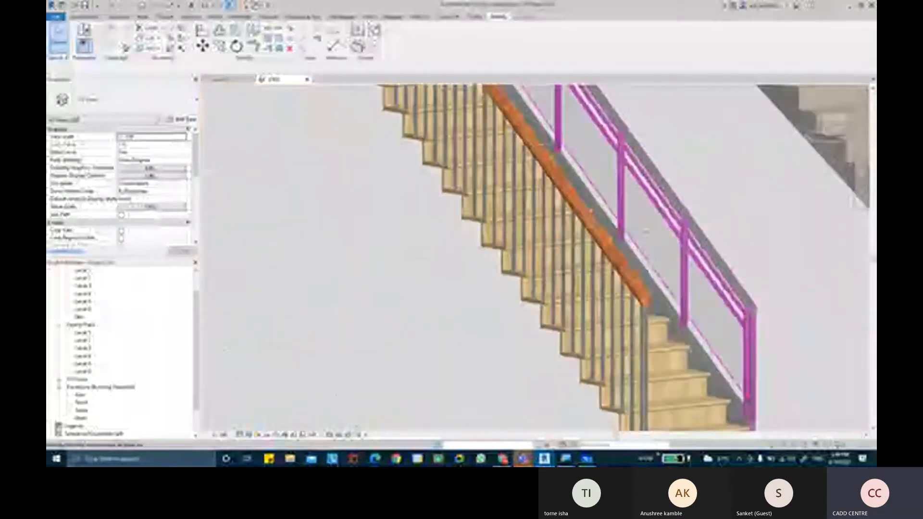
# Step: Bring up the Microsoft Teams meeting window and minimize it again
pyautogui.moveTo(524, 459)
pyautogui.click(544, 411)
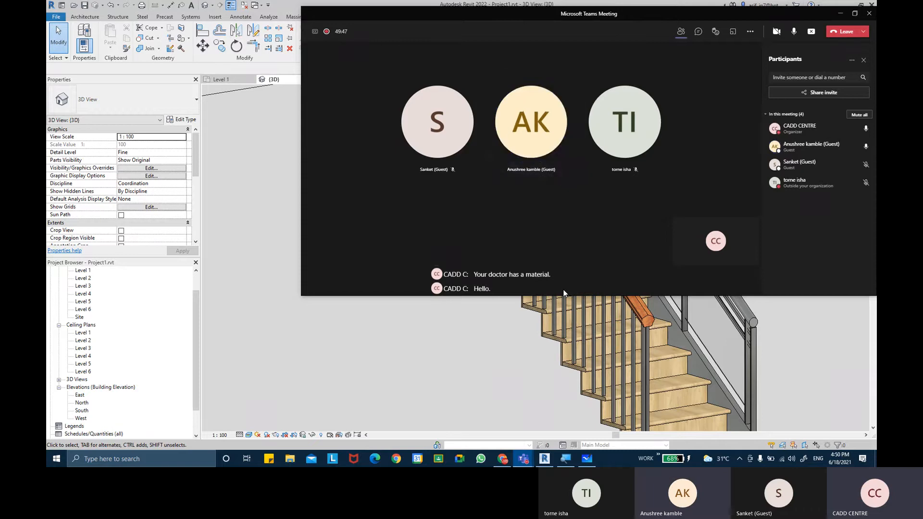
pyautogui.click(841, 13)
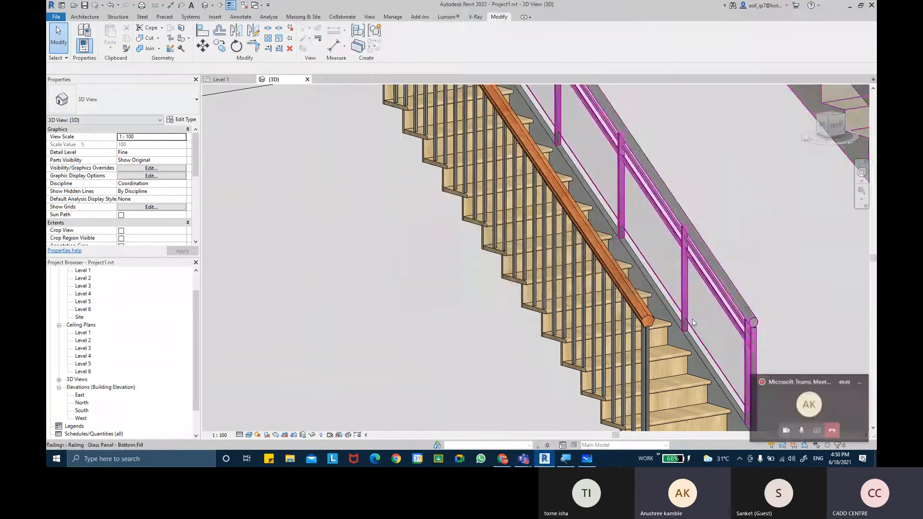
# Step: Select the custom railing at its lower end and open the type properties of its TOP RAIL CUSTOME top rail
pyautogui.scroll(5, 650, 334)
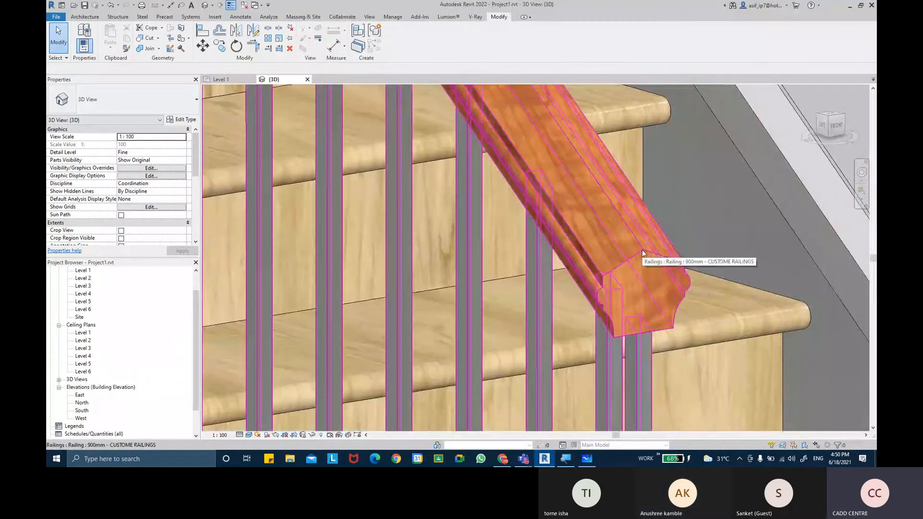
pyautogui.click(631, 282)
pyautogui.click(182, 120)
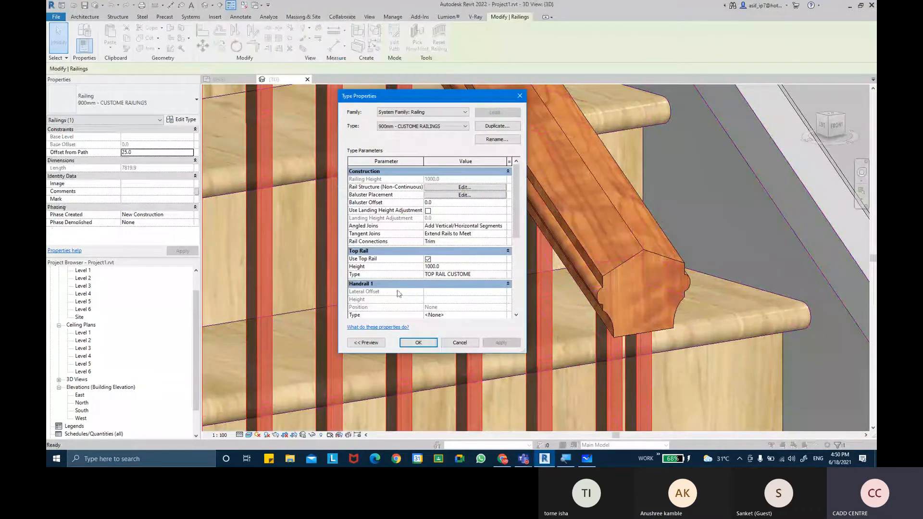
pyautogui.click(507, 277)
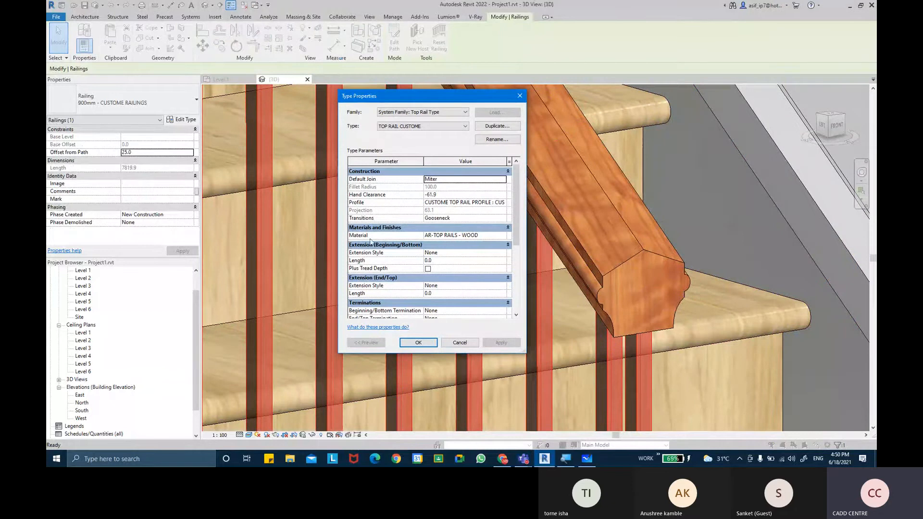
# Step: Collapse the Construction, Materials and Finishes, Terminations and Identity Data groups, leaving the top rail's extension parameters expanded
pyautogui.click(383, 228)
pyautogui.click(377, 172)
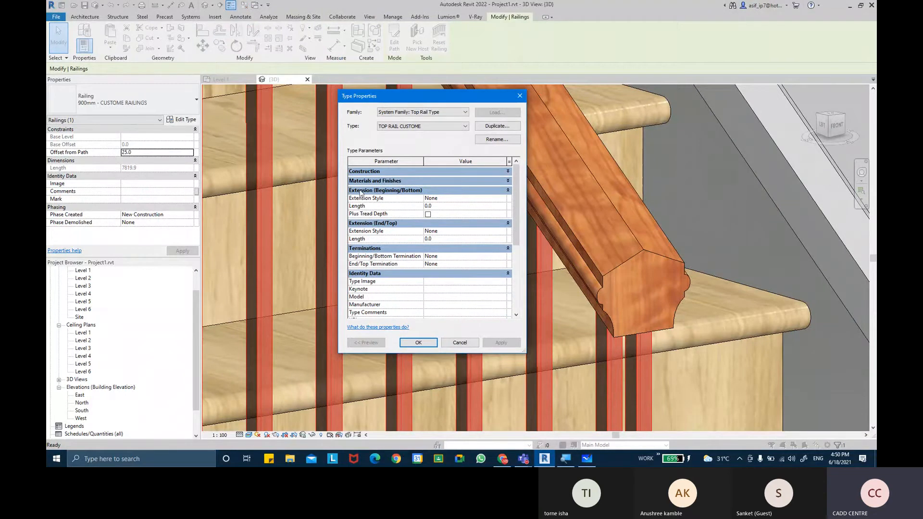
pyautogui.click(359, 249)
pyautogui.click(358, 258)
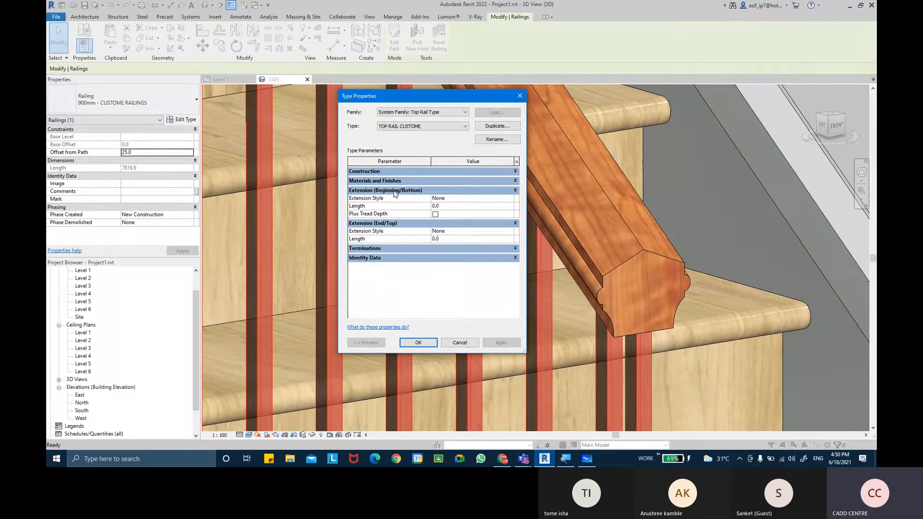
# Step: Give TOP RAIL CUSTOME a Wall extension with length 500.0 at the beginning/bottom and confirm the type changes
pyautogui.moveTo(377, 201)
pyautogui.click(513, 201)
pyautogui.click(514, 202)
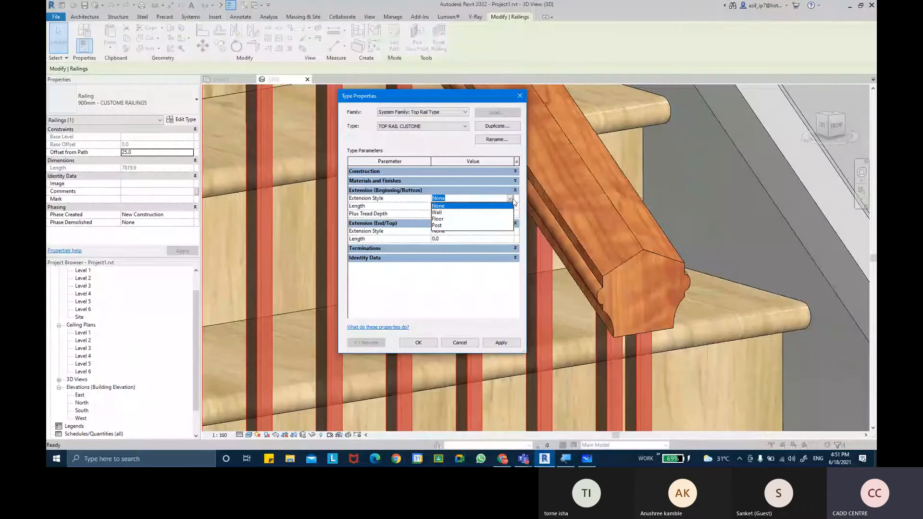
pyautogui.click(480, 212)
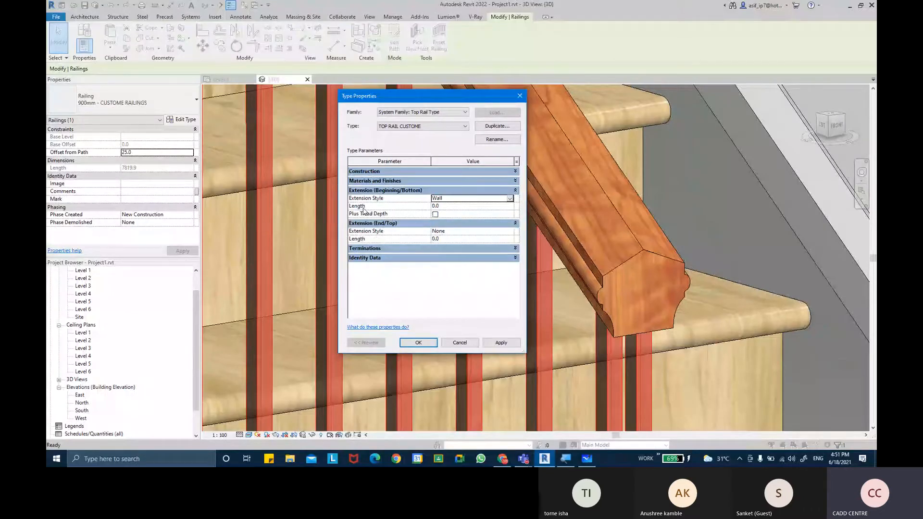
pyautogui.click(449, 207)
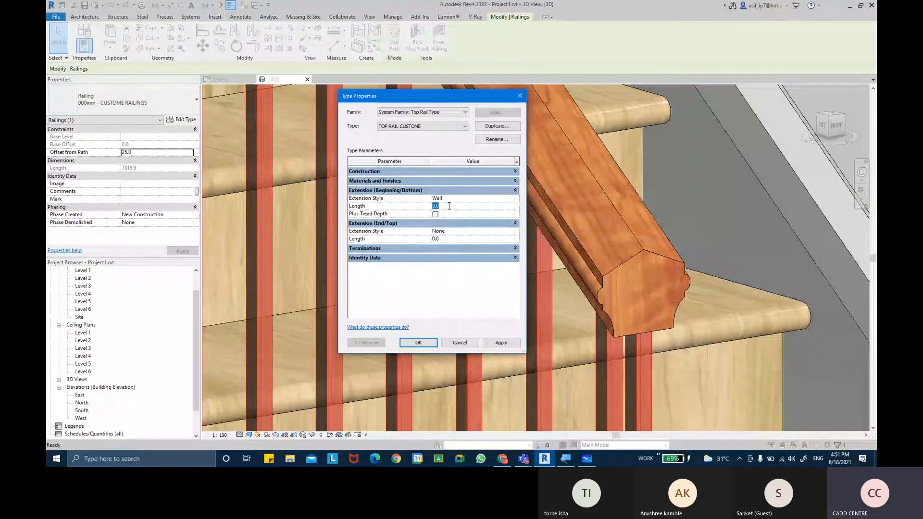
pyautogui.press('Return')
pyautogui.click(501, 342)
pyautogui.click(428, 344)
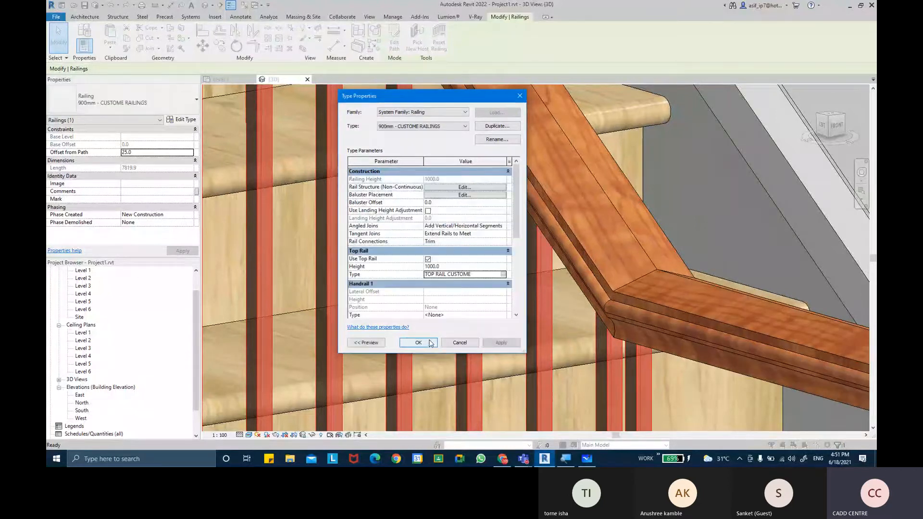
pyautogui.click(493, 343)
pyautogui.click(433, 343)
# Step: View the extended lower end of the custom railing, select the railing and reopen the type properties of its TOP RAIL CUSTOME top rail
pyautogui.scroll(-5, 512, 317)
pyautogui.keyDown('shift'); pyautogui.moveTo(537, 318); pyautogui.dragTo(757, 278, button='middle'); pyautogui.keyUp('shift')
pyautogui.click(757, 278)
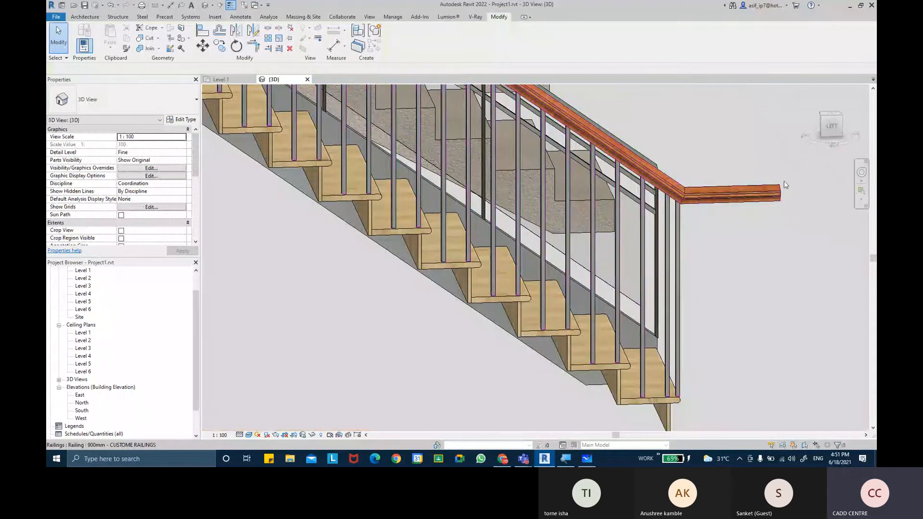
pyautogui.keyDown('shift'); pyautogui.moveTo(785, 208); pyautogui.dragTo(772, 247, button='middle'); pyautogui.keyUp('shift')
pyautogui.scroll(-4, 772, 247)
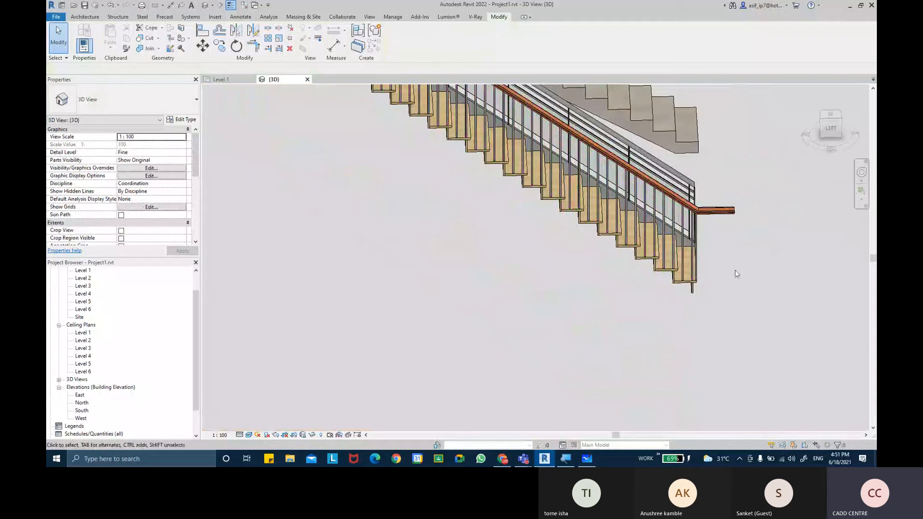
pyautogui.keyDown('shift'); pyautogui.moveTo(734, 280); pyautogui.dragTo(734, 236, button='middle'); pyautogui.keyUp('shift')
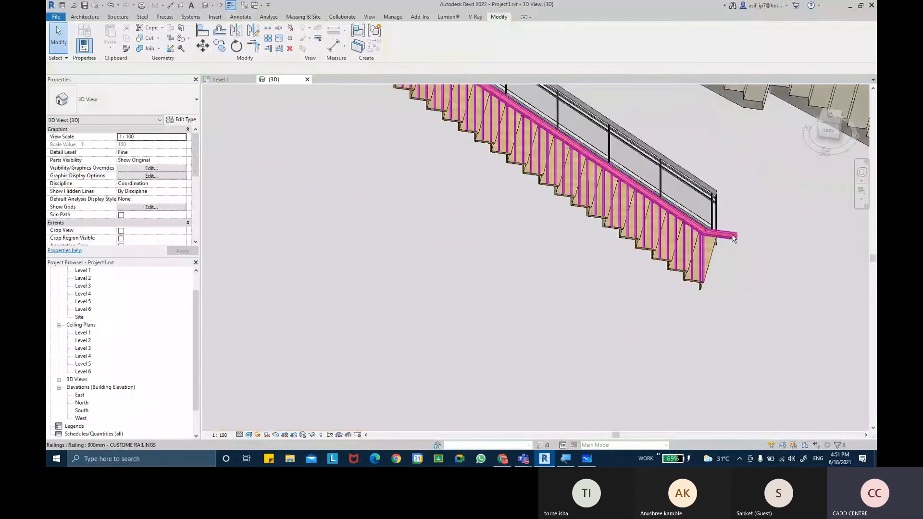
pyautogui.scroll(2, 734, 235)
pyautogui.click(733, 236)
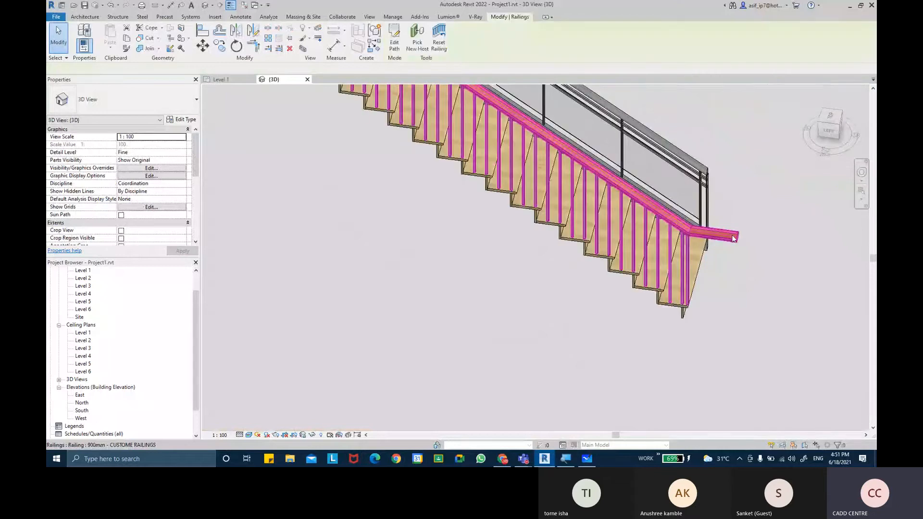
pyautogui.click(182, 119)
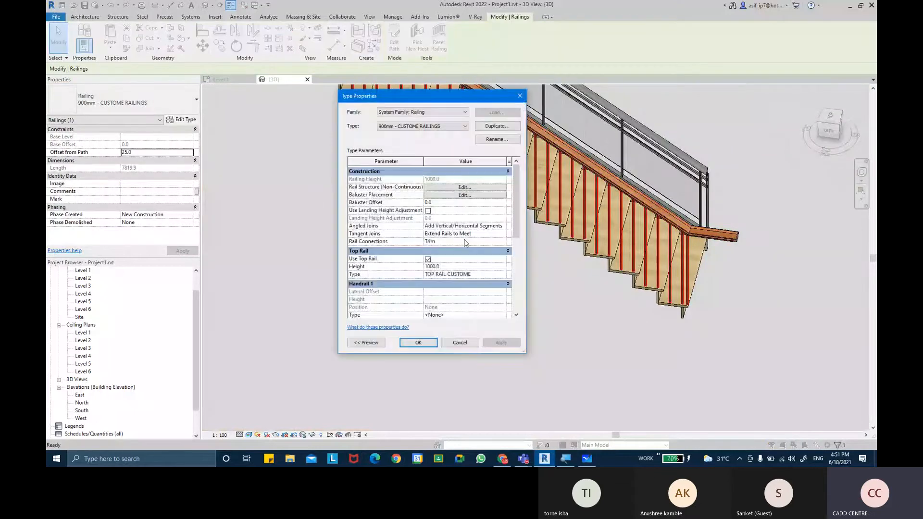
pyautogui.click(506, 275)
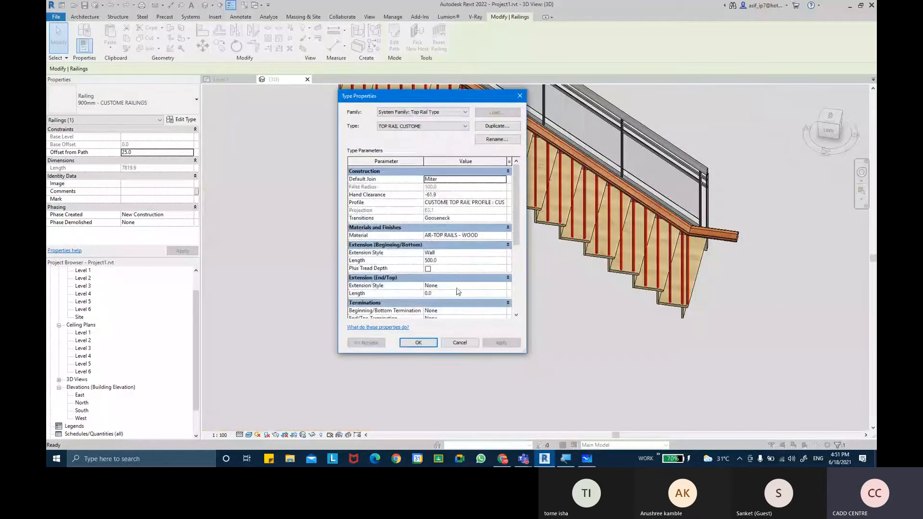
# Step: Set the top rail's beginning/bottom extension length to 1500 and apply it
pyautogui.click(444, 260)
pyautogui.write('1')
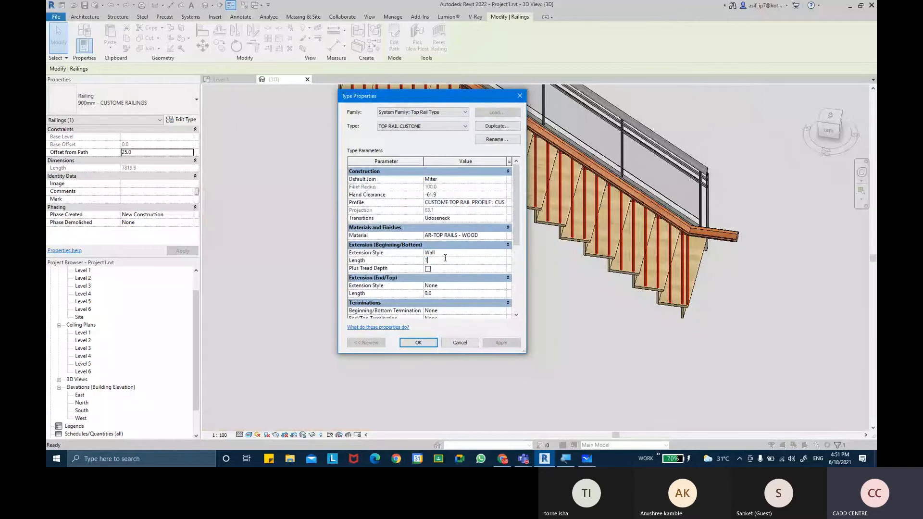
pyautogui.write('500')
pyautogui.press('Return')
pyautogui.click(500, 342)
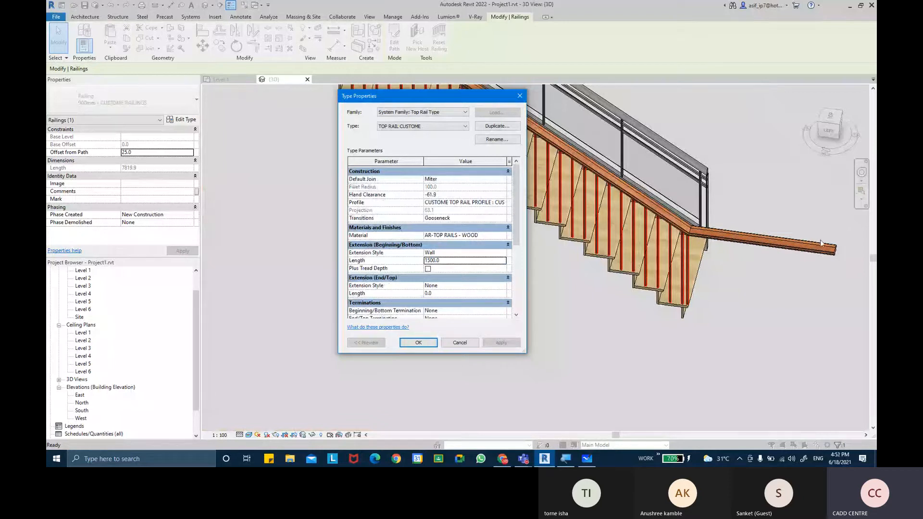
# Step: Switch the top rail's beginning/bottom extension style to Floor and set its length to 200.0, applying both changes
pyautogui.click(505, 253)
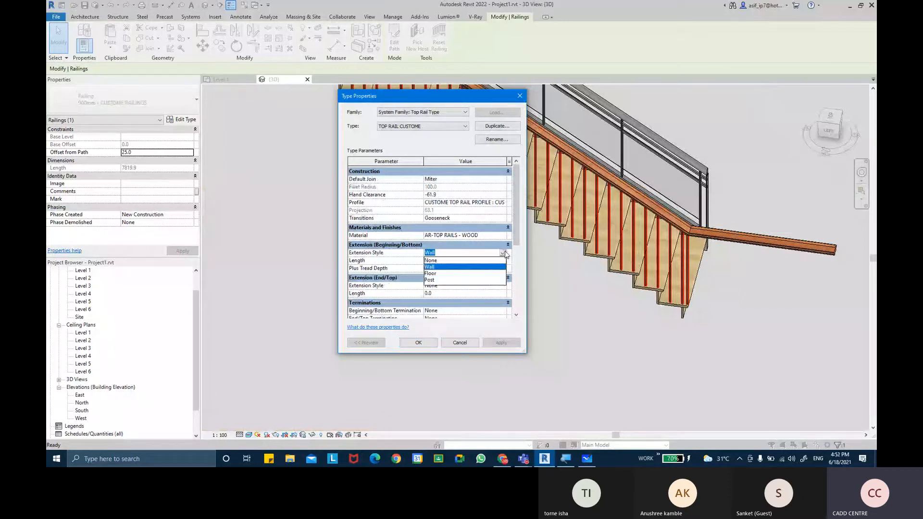
pyautogui.click(430, 274)
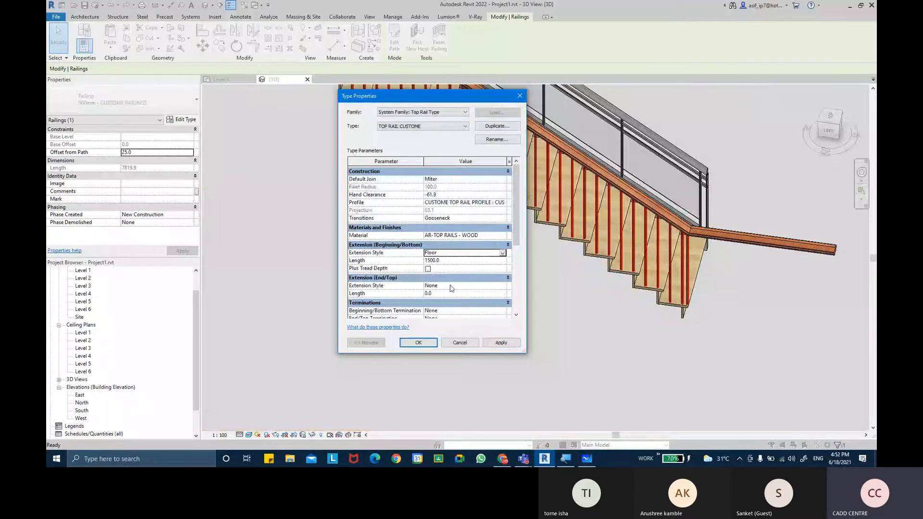
pyautogui.click(500, 343)
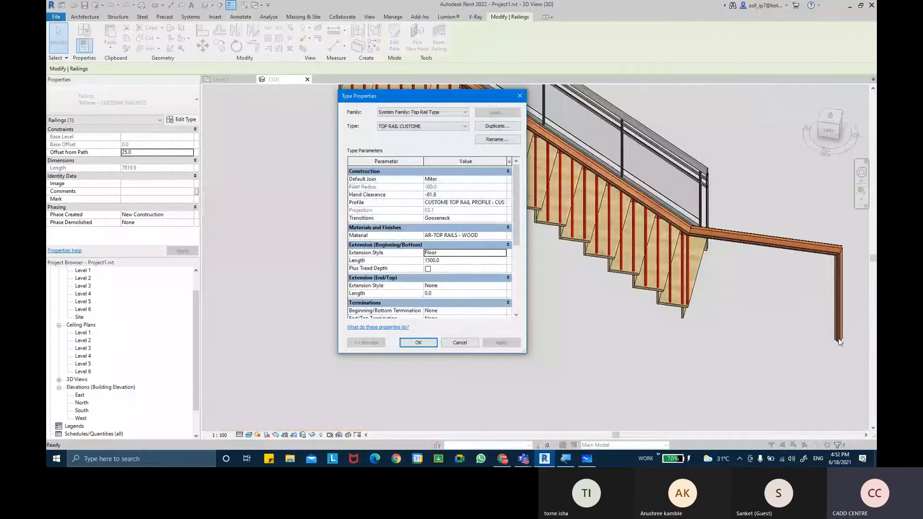
pyautogui.click(466, 262)
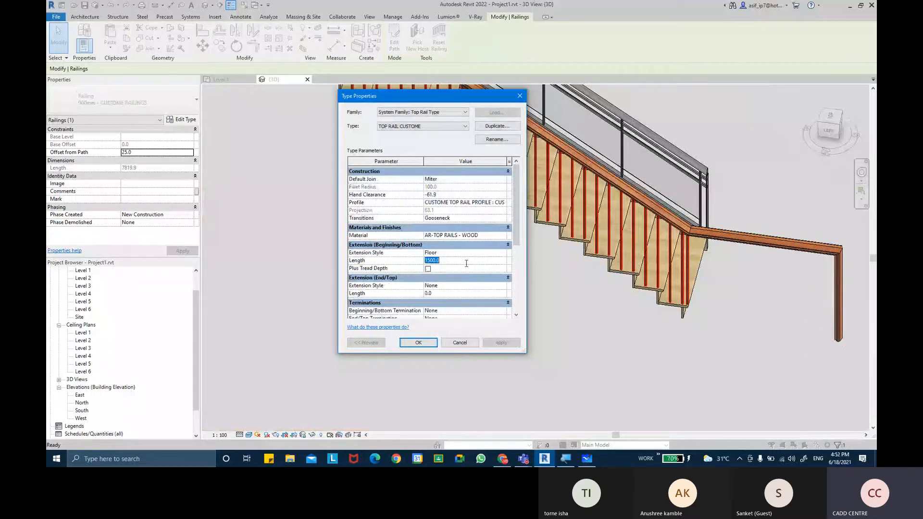
pyautogui.write('200.0')
pyautogui.click(501, 343)
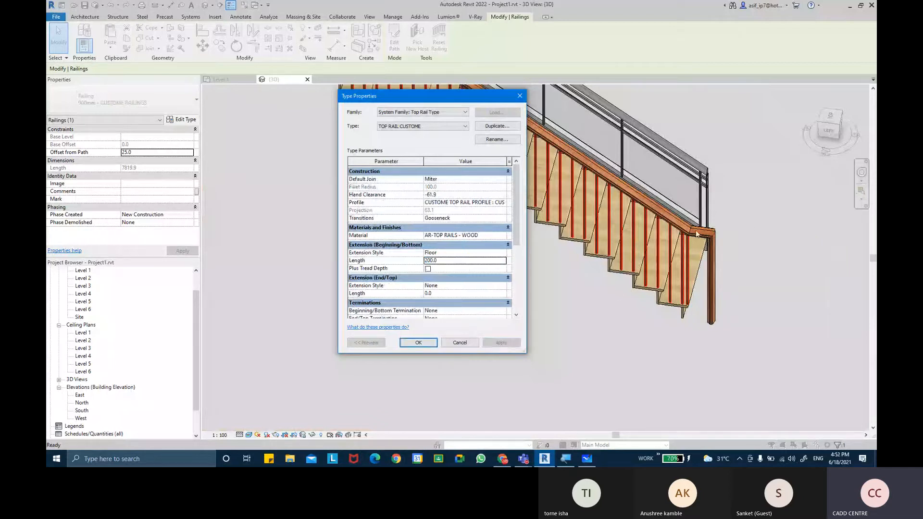
pyautogui.press('ctrl')
# Step: Change the top rail's beginning/bottom extension style to Post and apply it
pyautogui.click(502, 253)
pyautogui.click(502, 254)
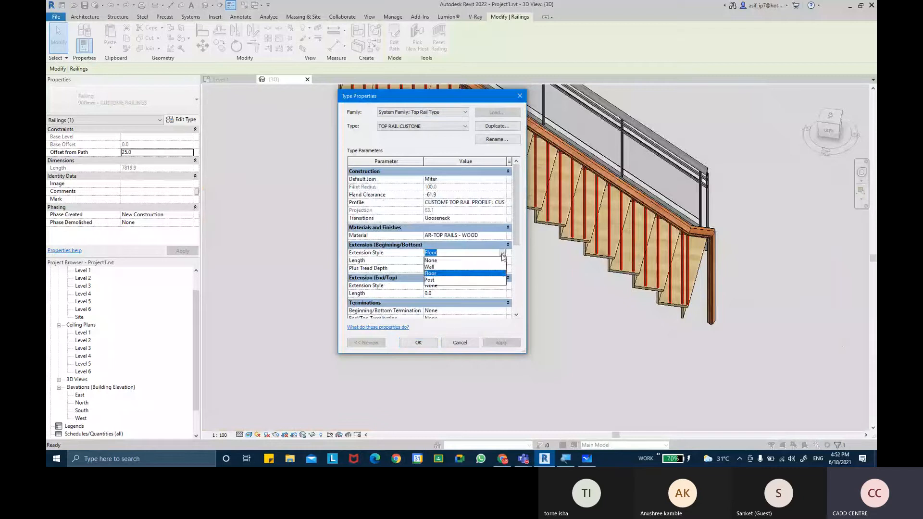
pyautogui.click(431, 281)
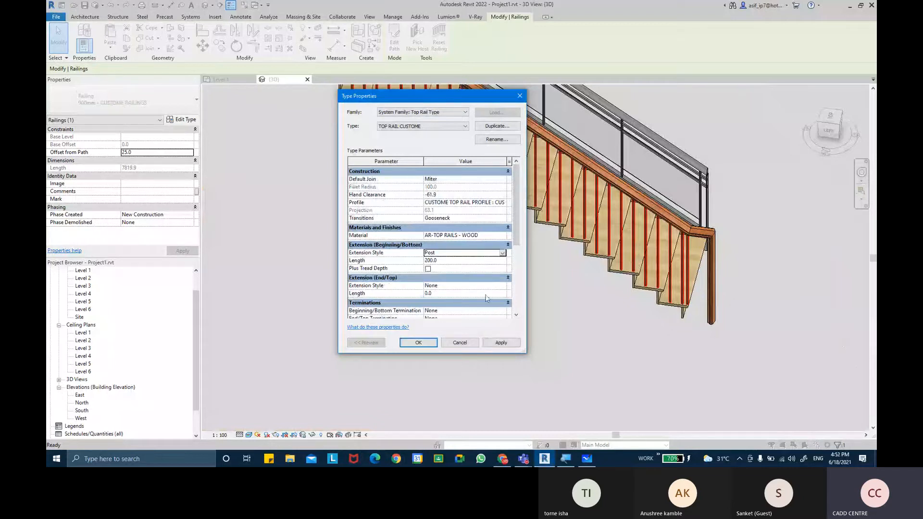
pyautogui.click(501, 343)
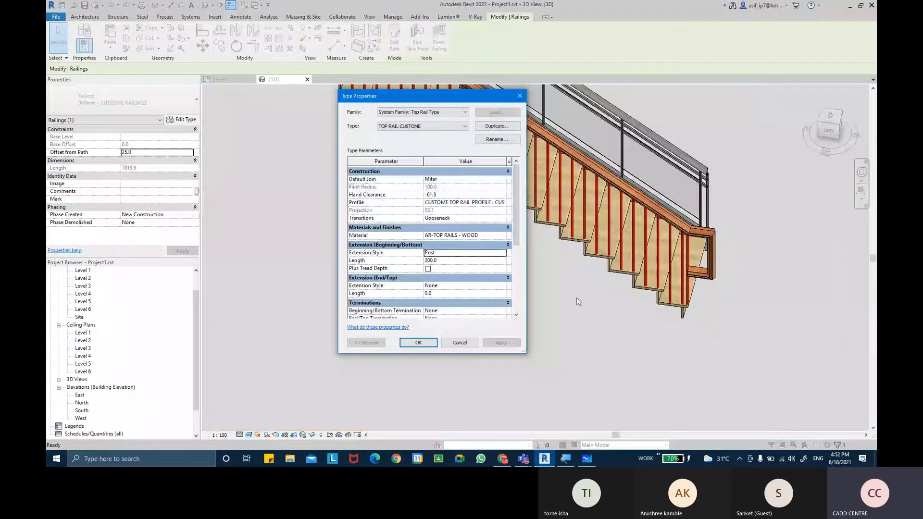
# Step: Compare the Wall and Floor styles on the beginning/bottom extension, applying each, and return the style to Post
pyautogui.click(502, 253)
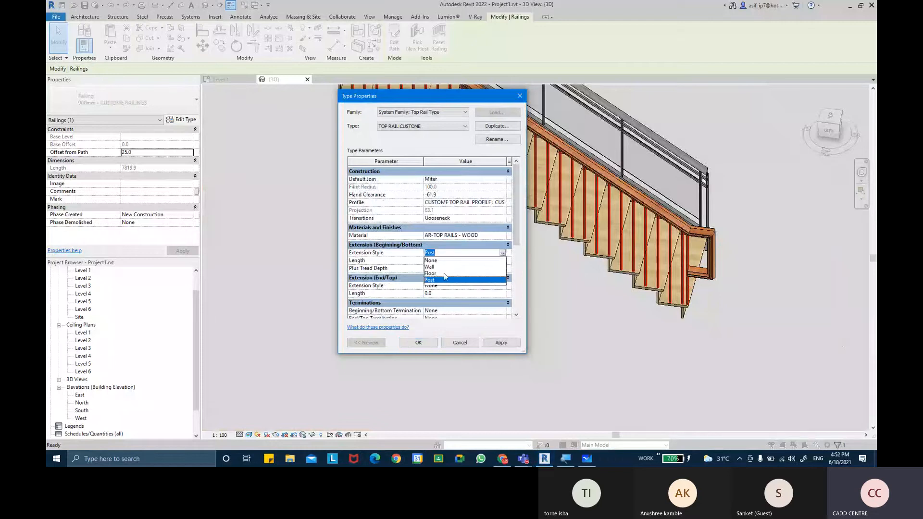
pyautogui.click(433, 267)
pyautogui.click(505, 345)
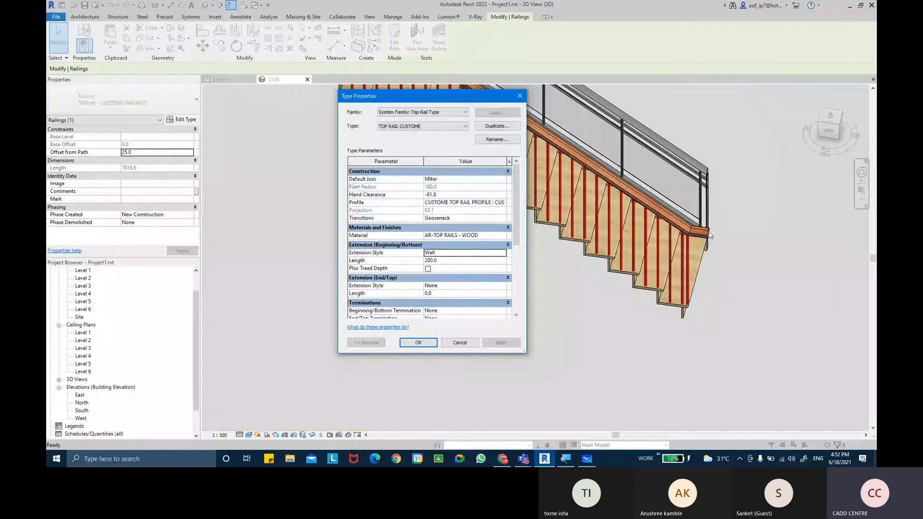
pyautogui.click(505, 253)
pyautogui.click(503, 254)
pyautogui.click(471, 276)
pyautogui.press('Return')
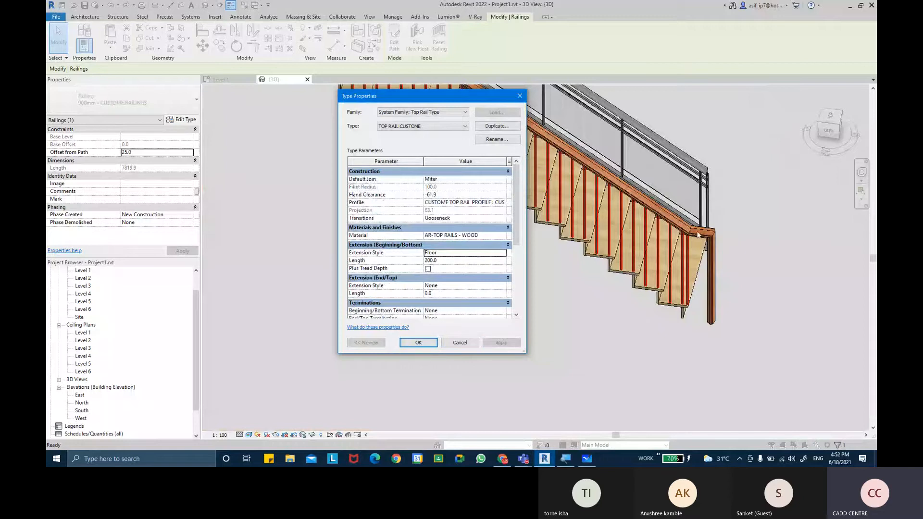
pyautogui.click(505, 253)
pyautogui.click(500, 283)
pyautogui.click(501, 342)
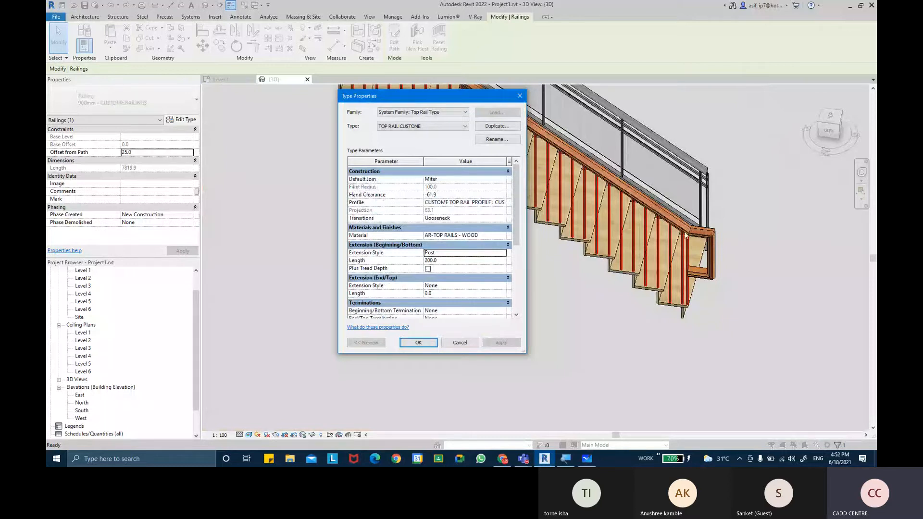
# Step: Try Fillet as the top rail's default join and apply it
pyautogui.click(470, 179)
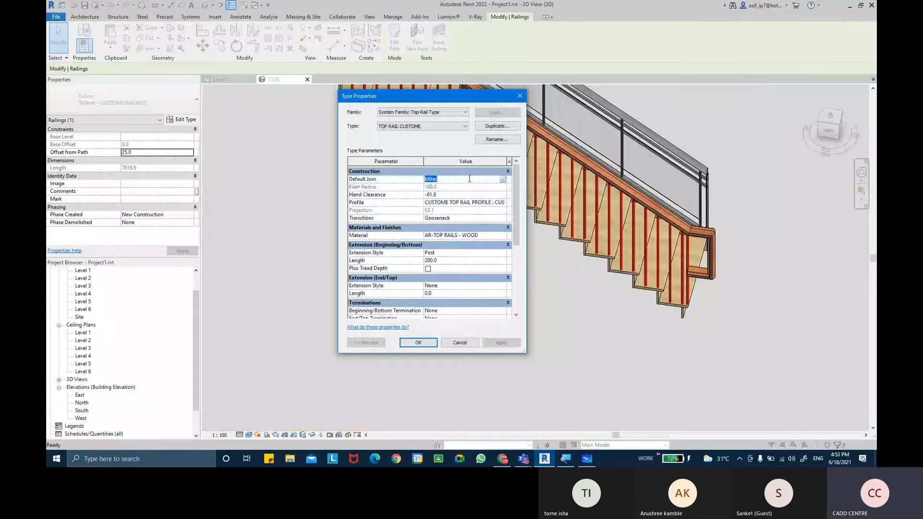
pyautogui.click(503, 180)
pyautogui.click(452, 193)
pyautogui.click(451, 188)
pyautogui.click(502, 342)
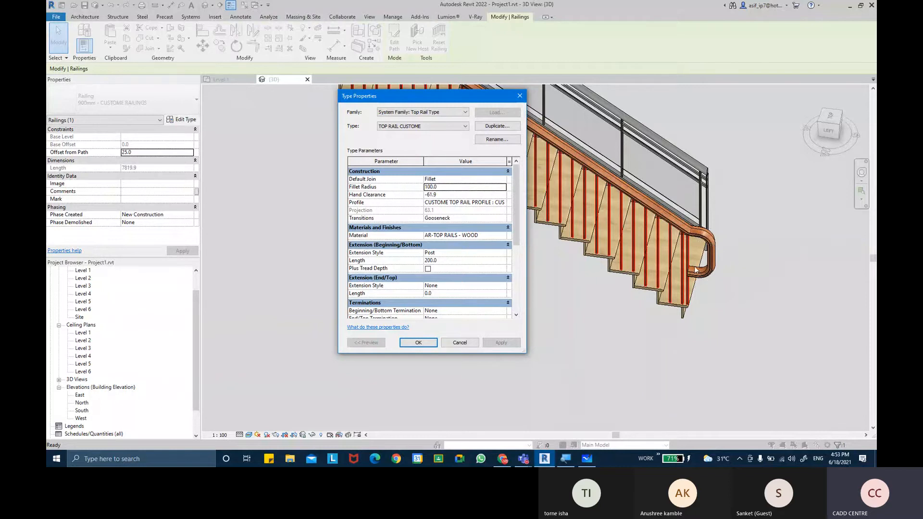
# Step: Set the top rail's default join back to Miter and confirm the top rail and railing type properties
pyautogui.click(500, 179)
pyautogui.click(502, 179)
pyautogui.click(461, 194)
pyautogui.click(503, 343)
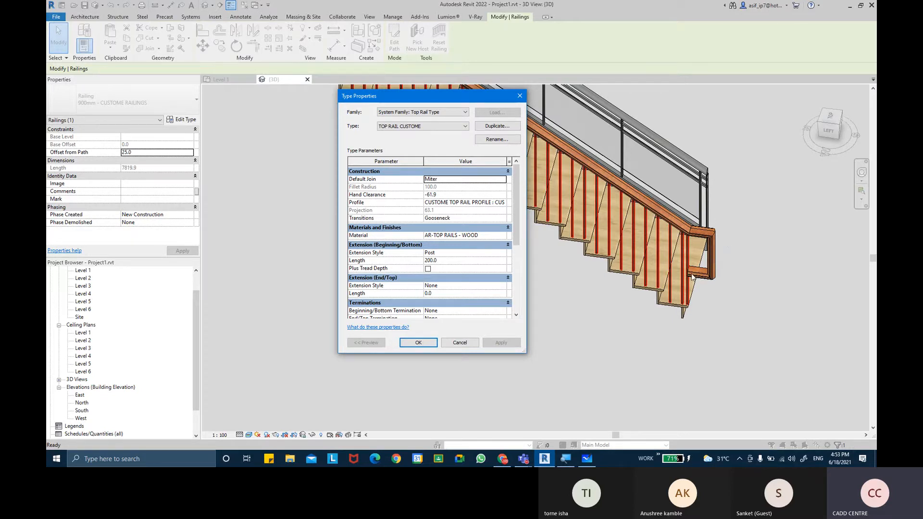
pyautogui.click(419, 342)
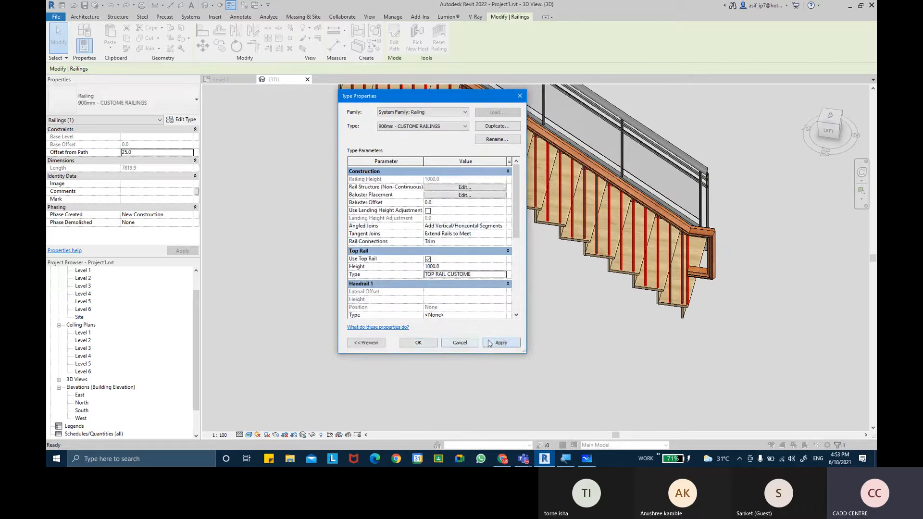
pyautogui.click(418, 343)
# Step: Edit the custom railing's path, delete the short sketch segment at the upper end of the stair and finish the sketch
pyautogui.scroll(-4, 441, 288)
pyautogui.scroll(4, 313, 145)
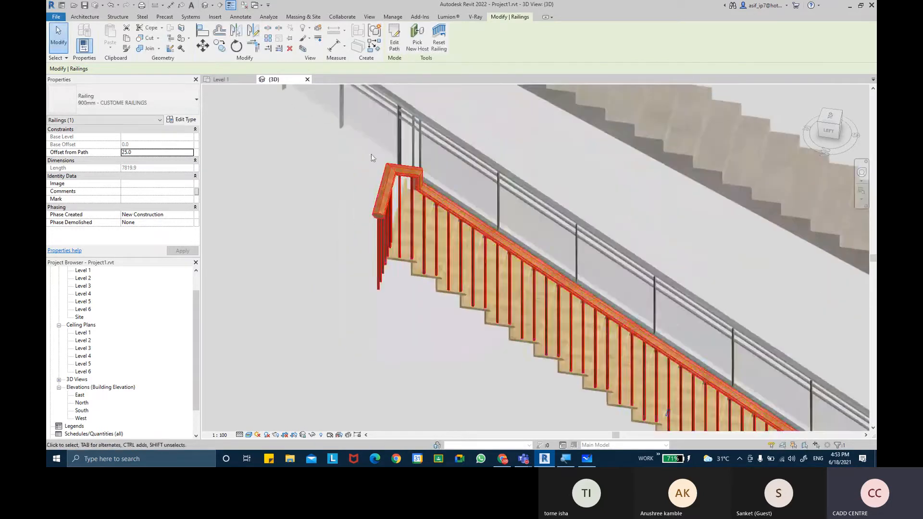
pyautogui.moveTo(440, 221)
pyautogui.keyDown('shift'); pyautogui.mouseDown(button='middle')
pyautogui.moveTo(457, 120)
pyautogui.moveTo(555, 106)
pyautogui.moveTo(560, 92)
pyautogui.moveTo(536, 106)
pyautogui.moveTo(544, 118)
pyautogui.moveTo(533, 115)
pyautogui.mouseUp(button='middle'); pyautogui.keyUp('shift')
pyautogui.scroll(-5, 553, 95)
pyautogui.scroll(2, 560, 91)
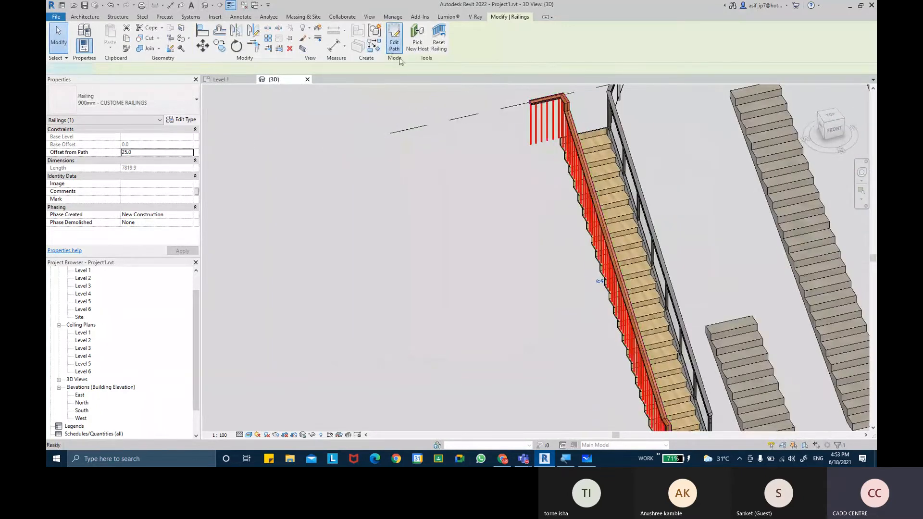
pyautogui.click(394, 38)
pyautogui.click(547, 322)
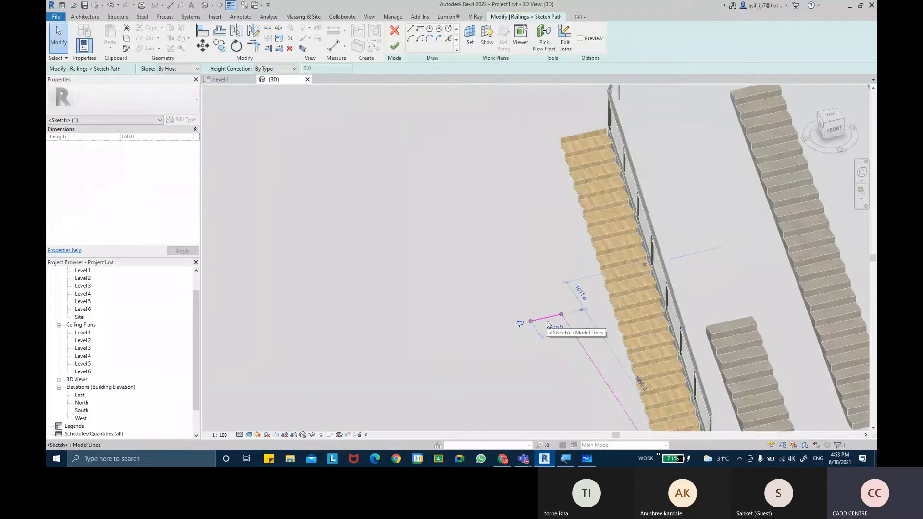
pyautogui.press('Delete')
pyautogui.click(395, 47)
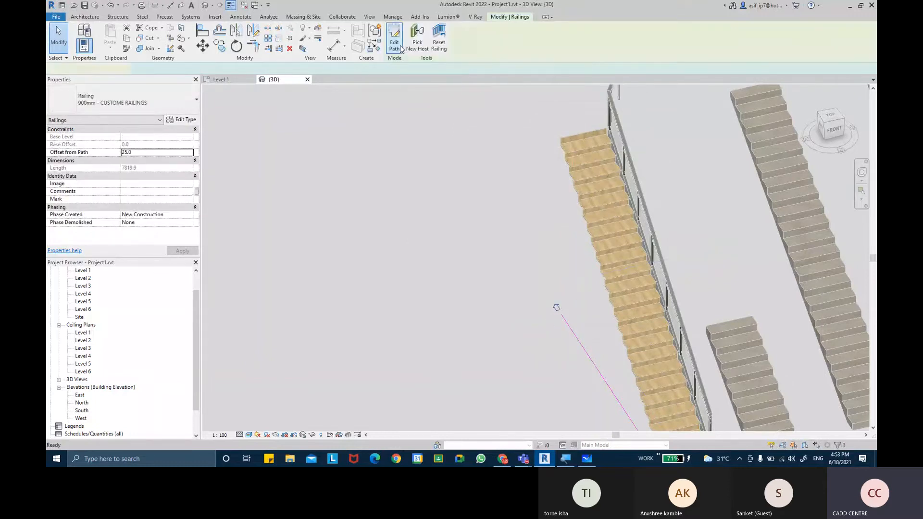
# Step: Select the custom railing and apply the Wall style to its top rail's end/top extension
pyautogui.scroll(-3, 598, 186)
pyautogui.keyDown('shift'); pyautogui.moveTo(598, 186); pyautogui.dragTo(563, 235, button='middle'); pyautogui.keyUp('shift')
pyautogui.scroll(5, 602, 132)
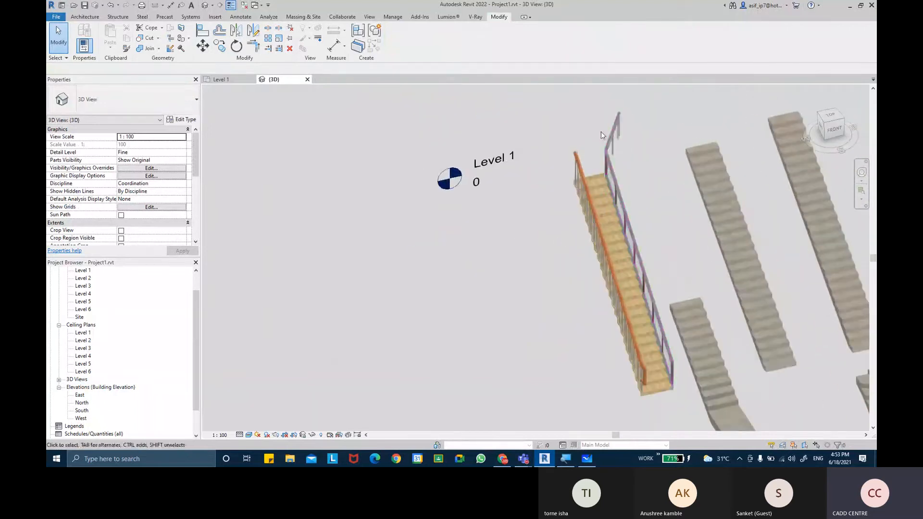
pyautogui.click(558, 183)
pyautogui.keyDown('shift'); pyautogui.moveTo(419, 230); pyautogui.dragTo(390, 202, button='middle'); pyautogui.keyUp('shift')
pyautogui.click(174, 120)
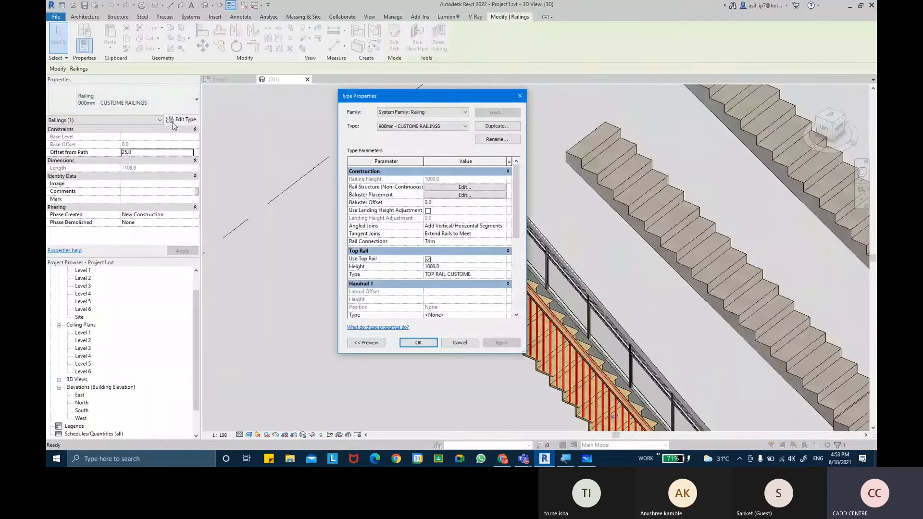
pyautogui.click(405, 172)
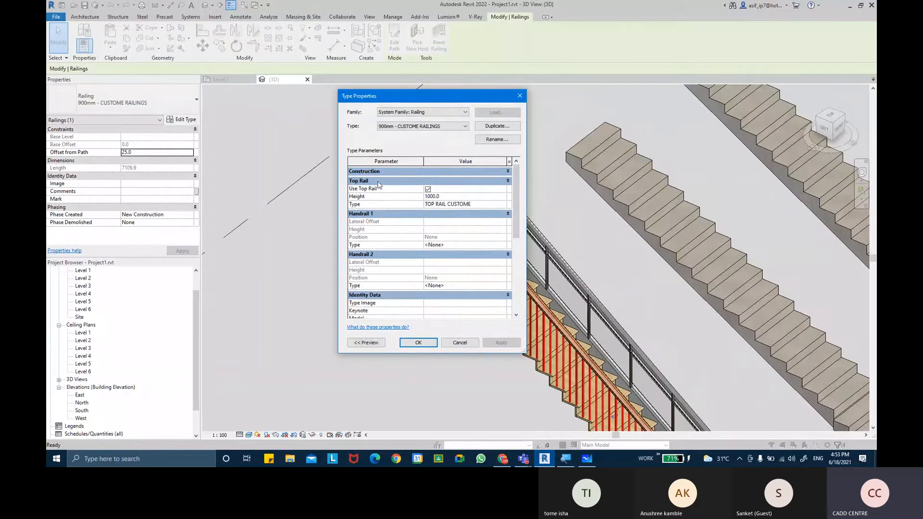
pyautogui.click(503, 204)
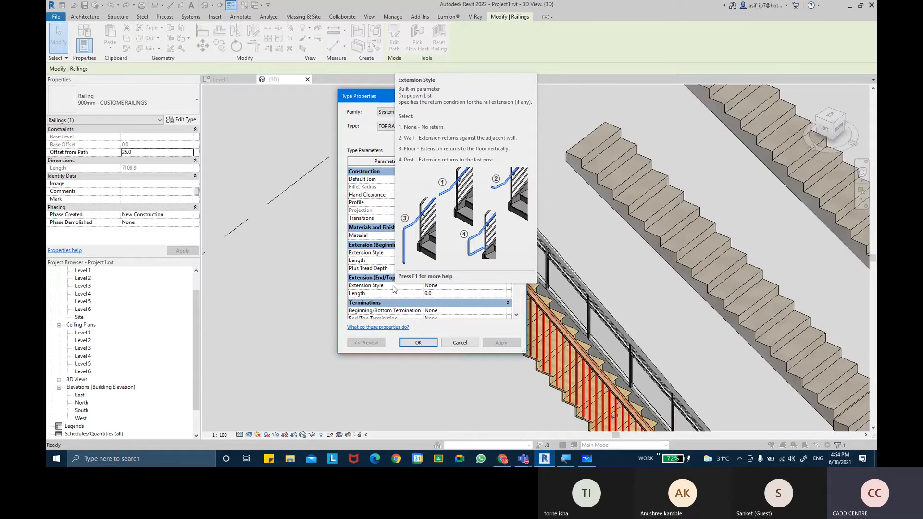
pyautogui.click(462, 285)
pyautogui.click(502, 286)
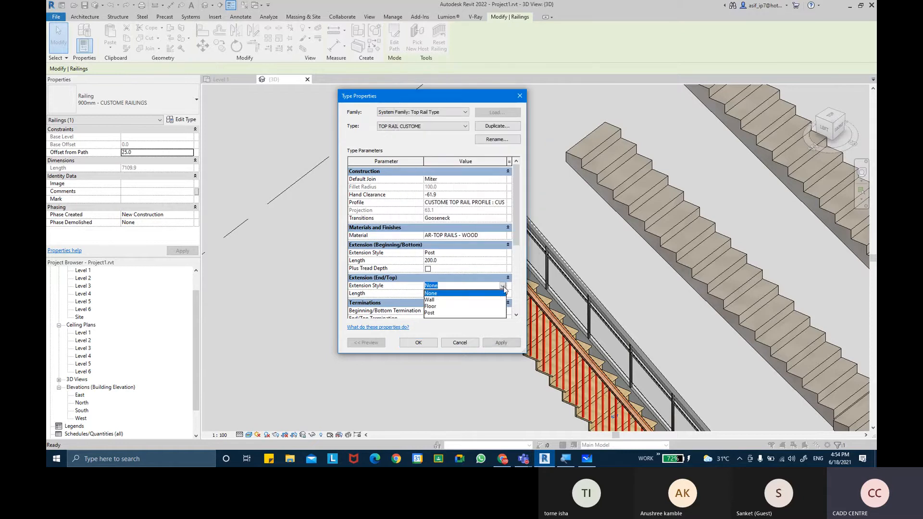
pyautogui.click(437, 300)
pyautogui.click(500, 342)
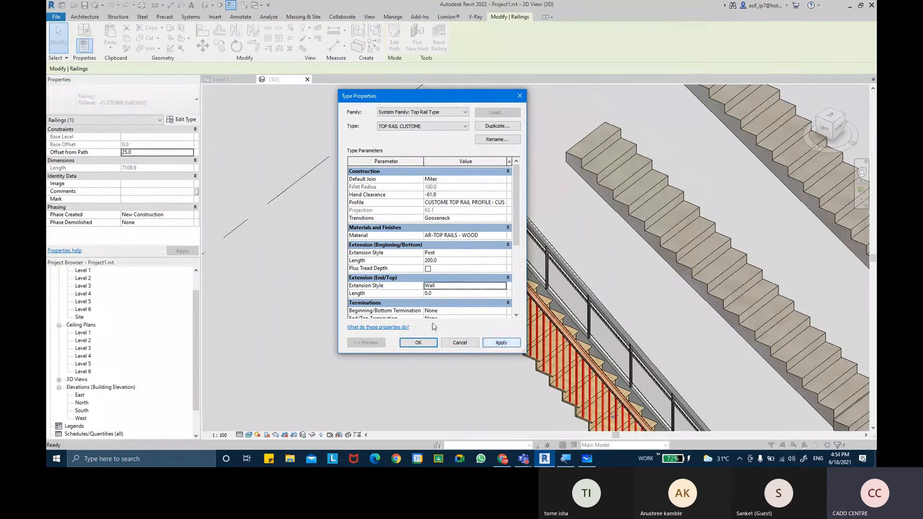
# Step: Set the top rail's end/top extension length to 250 and confirm the top rail and railing type properties
pyautogui.click(445, 293)
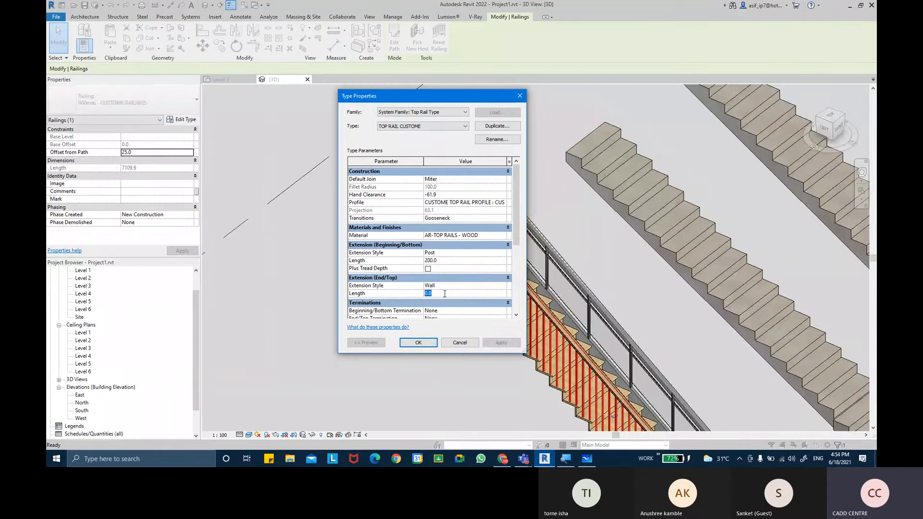
pyautogui.write('250.0')
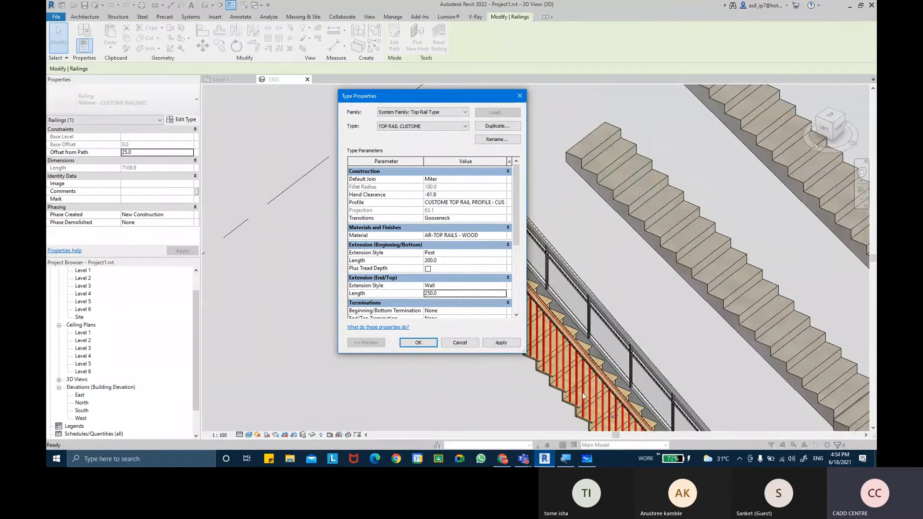
pyautogui.click(423, 343)
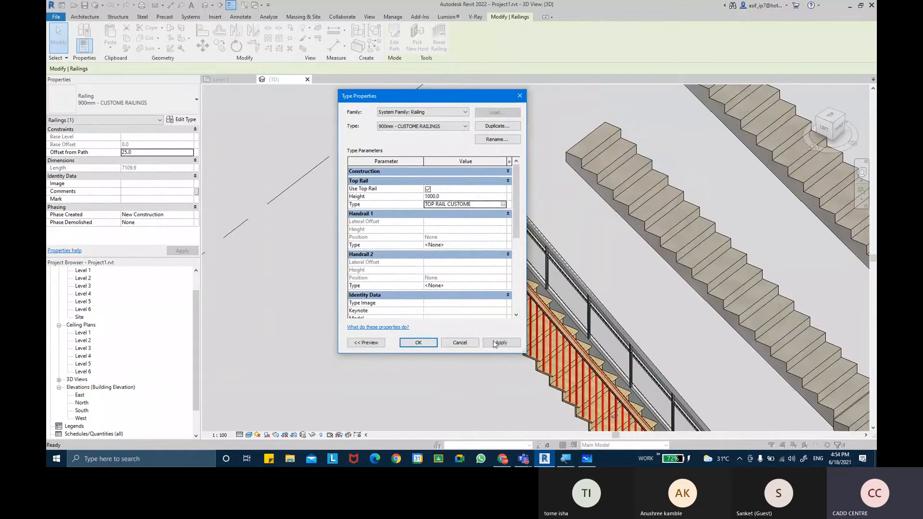
pyautogui.click(419, 342)
pyautogui.scroll(3, 444, 201)
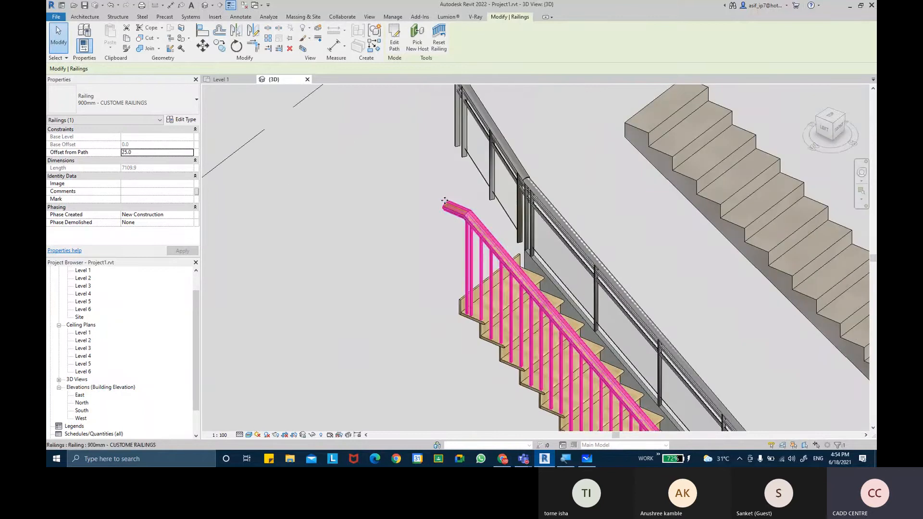
# Step: Reopen the top rail's type properties and try an end/top extension length of 500
pyautogui.click(182, 119)
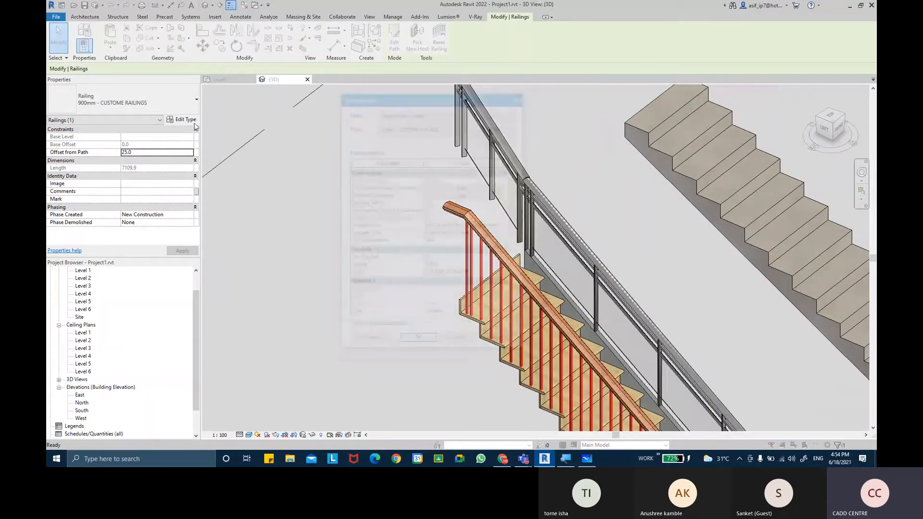
pyautogui.moveTo(389, 96); pyautogui.dragTo(258, 98)
pyautogui.click(286, 271)
pyautogui.click(371, 270)
pyautogui.click(240, 289)
pyautogui.write('500.0')
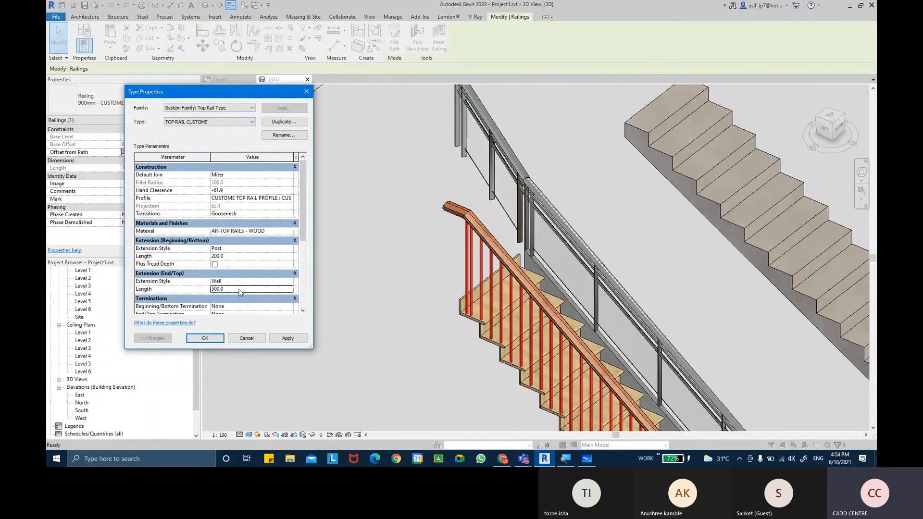
pyautogui.click(277, 338)
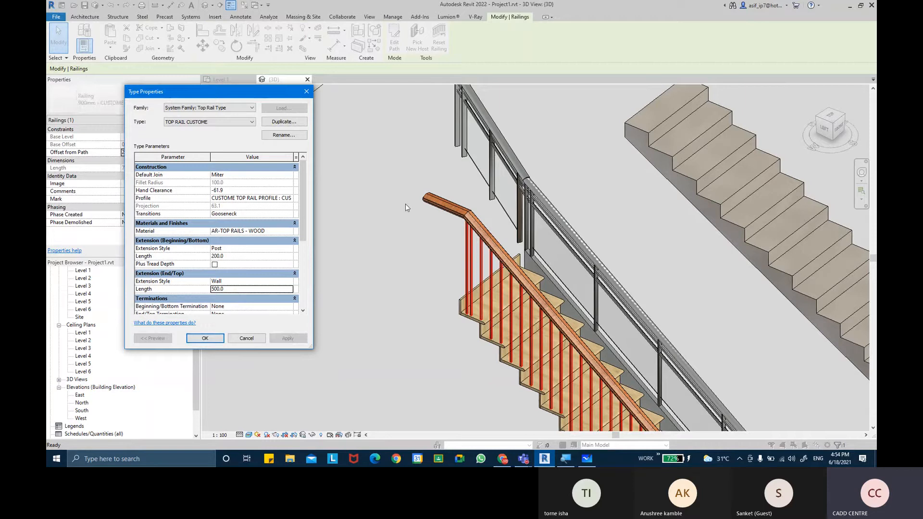
# Step: Compare the Floor and Post styles on the top rail's end/top extension, applying each
pyautogui.click(250, 281)
pyautogui.click(289, 281)
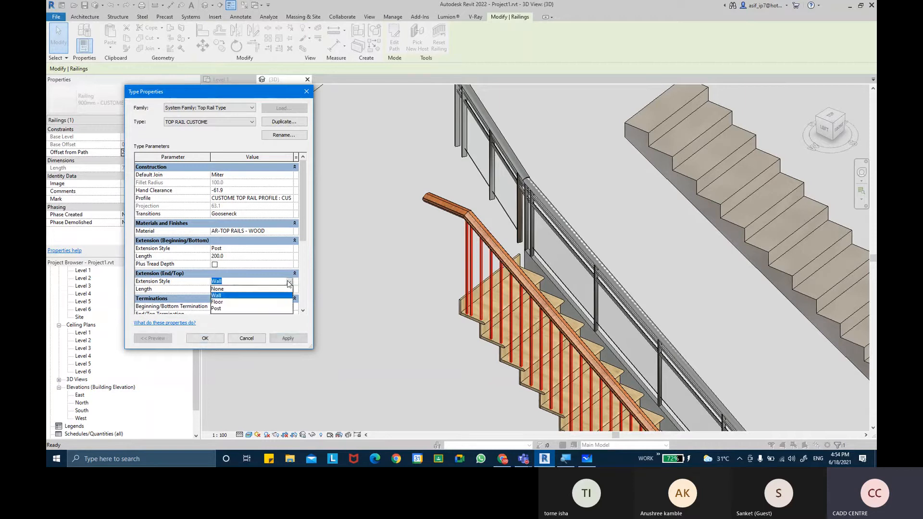
pyautogui.click(249, 302)
pyautogui.click(287, 338)
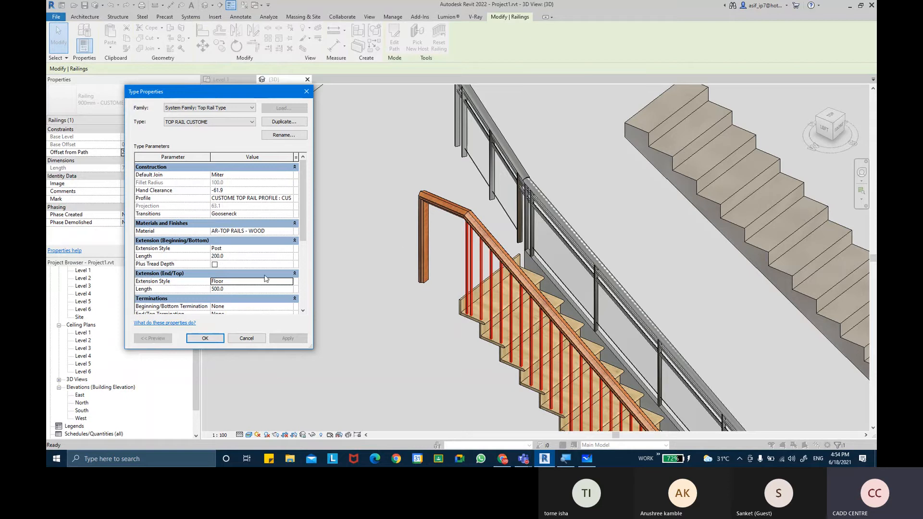
pyautogui.click(290, 284)
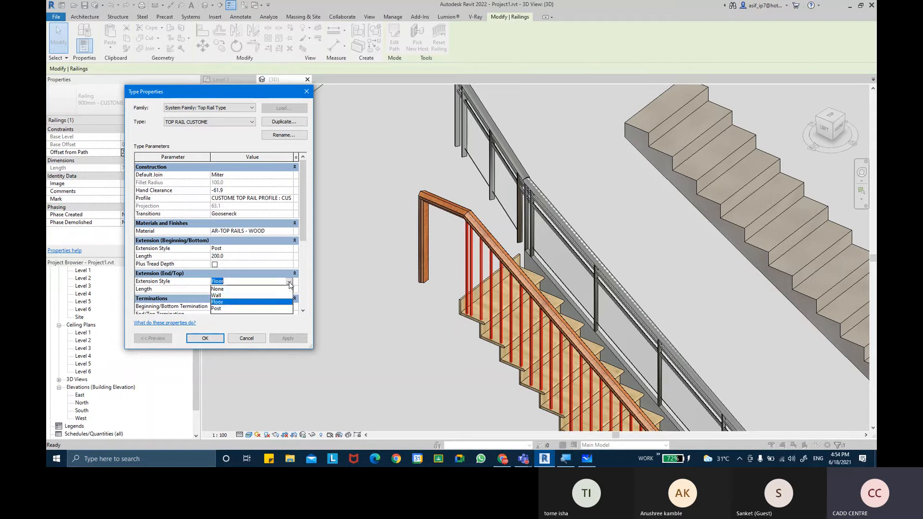
pyautogui.click(244, 310)
pyautogui.click(290, 338)
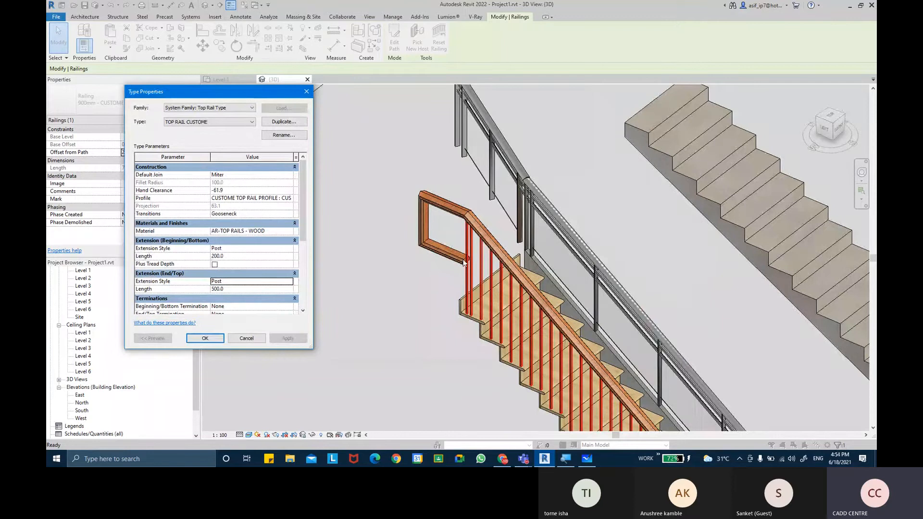
# Step: Set the end/top extension length to 250 and enable Plus Tread Depth for the beginning/bottom extension, applying both
pyautogui.click(241, 288)
pyautogui.write('250')
pyautogui.click(278, 339)
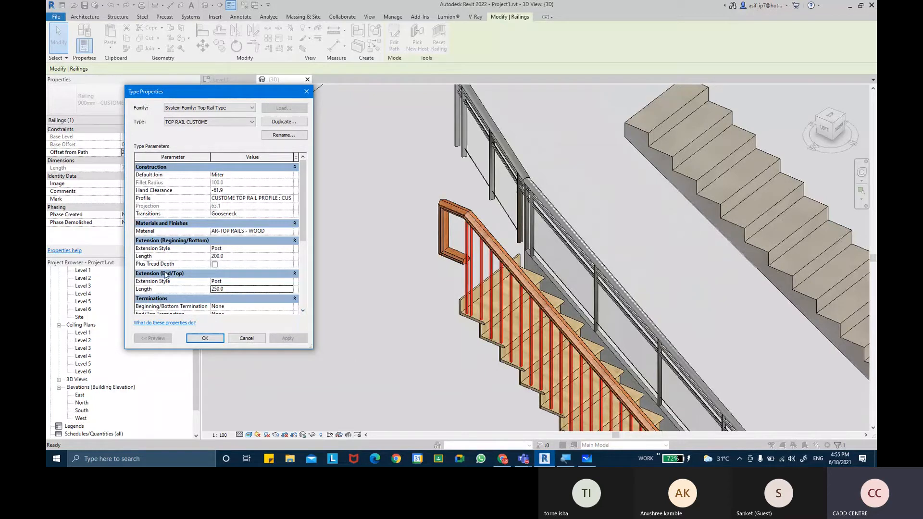
pyautogui.click(215, 264)
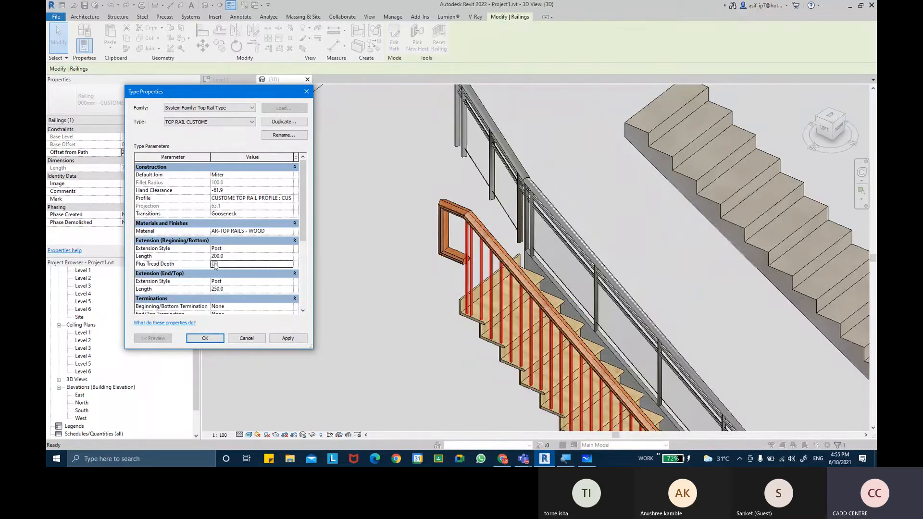
pyautogui.click(288, 338)
# Step: Set both the end/top and the beginning/bottom extension styles to Floor and apply them
pyautogui.scroll(-2, 222, 256)
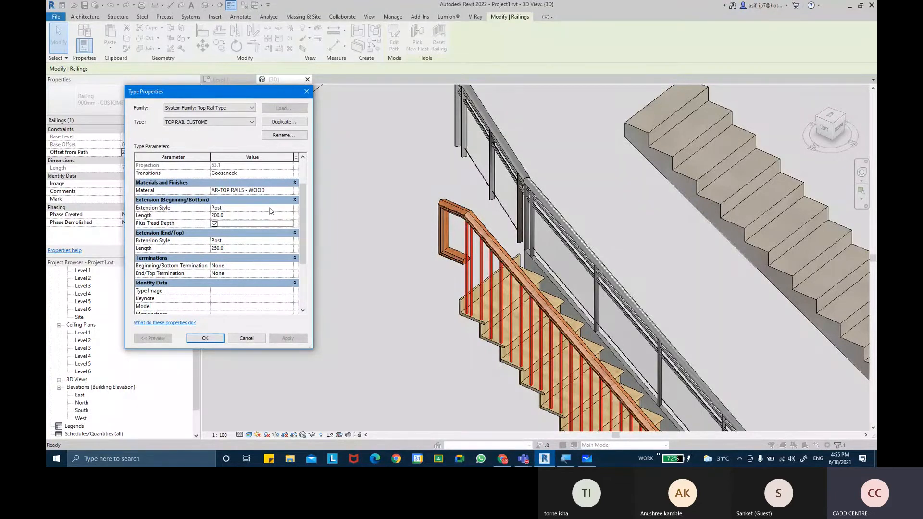
pyautogui.click(289, 240)
pyautogui.click(289, 240)
pyautogui.click(218, 261)
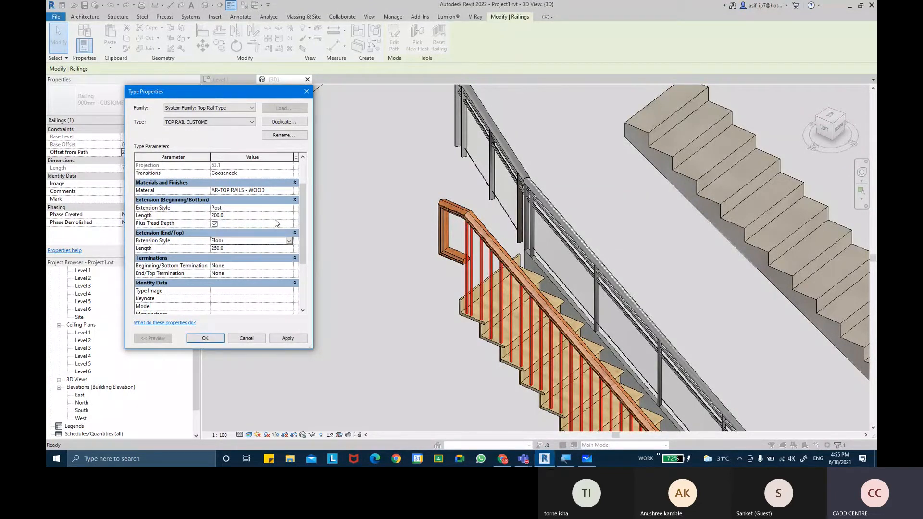
pyautogui.click(290, 208)
pyautogui.click(217, 228)
pyautogui.click(291, 338)
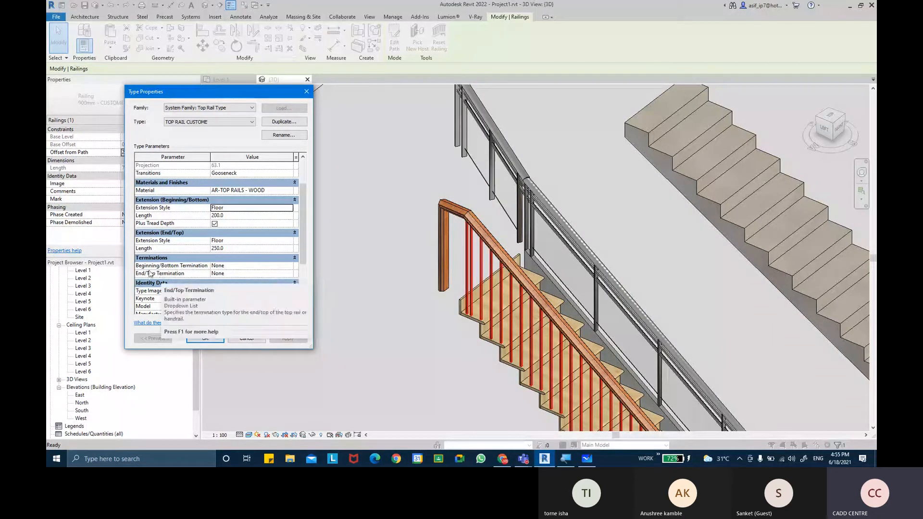
# Step: Assign the M_Termination - Wood - Rectangular termination to both ends of the top rail and confirm the type properties
pyautogui.click(290, 268)
pyautogui.click(290, 266)
pyautogui.click(253, 282)
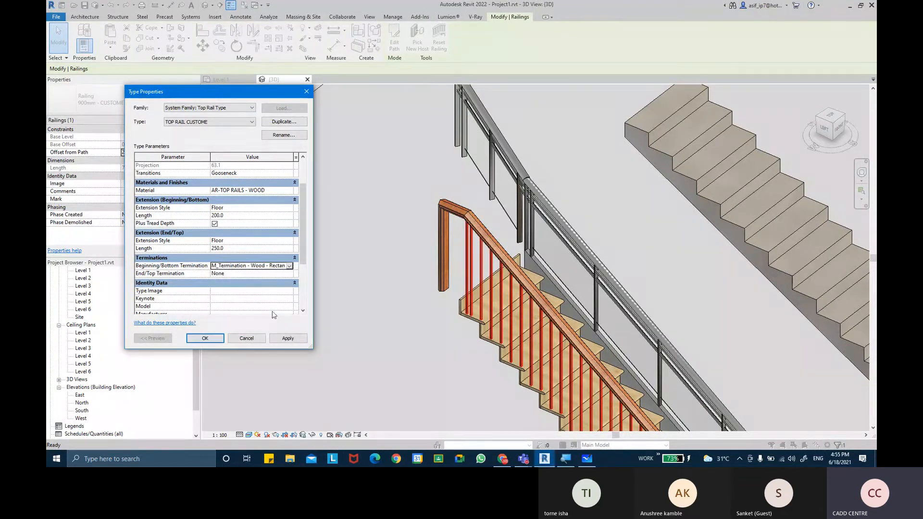
pyautogui.click(287, 338)
pyautogui.click(286, 274)
pyautogui.click(290, 274)
pyautogui.click(252, 289)
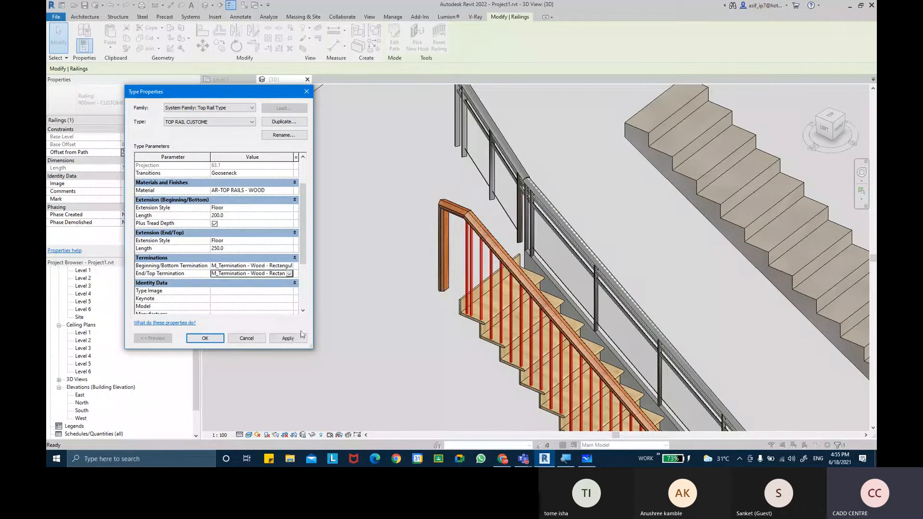
pyautogui.click(295, 339)
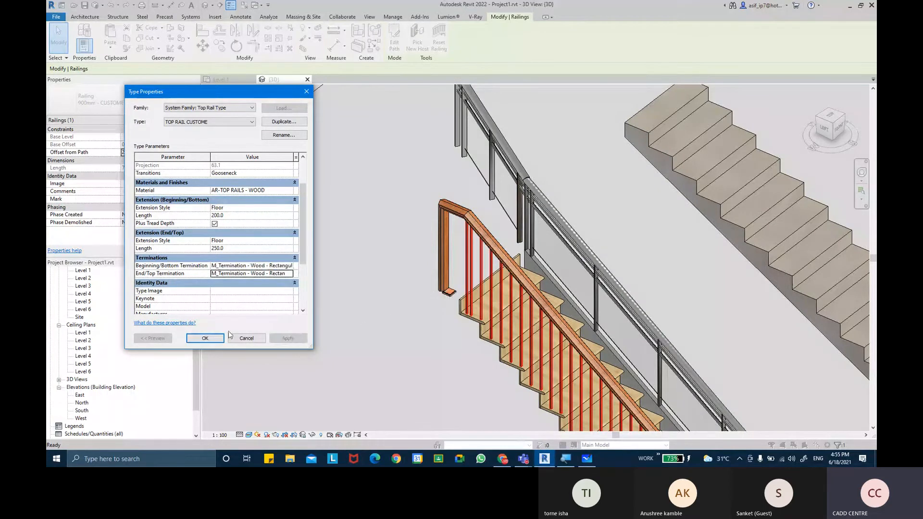
pyautogui.click(222, 338)
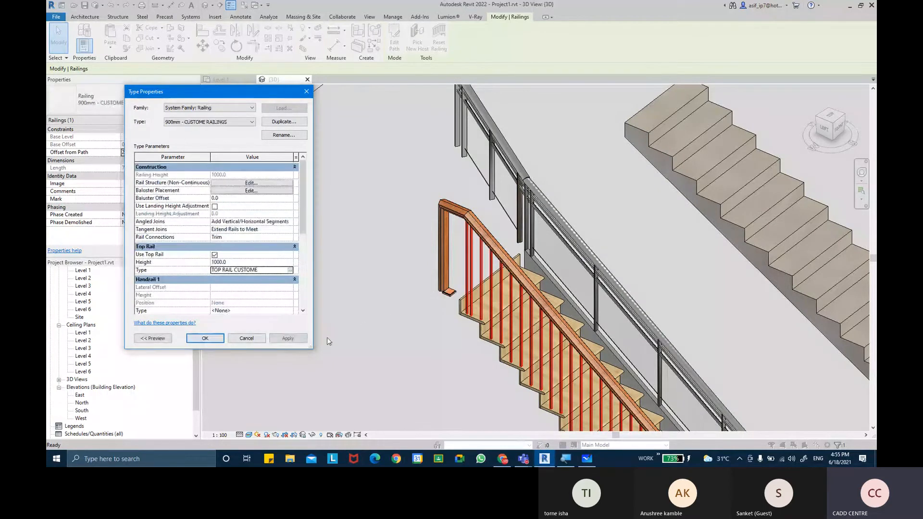
pyautogui.click(222, 339)
pyautogui.scroll(6, 421, 275)
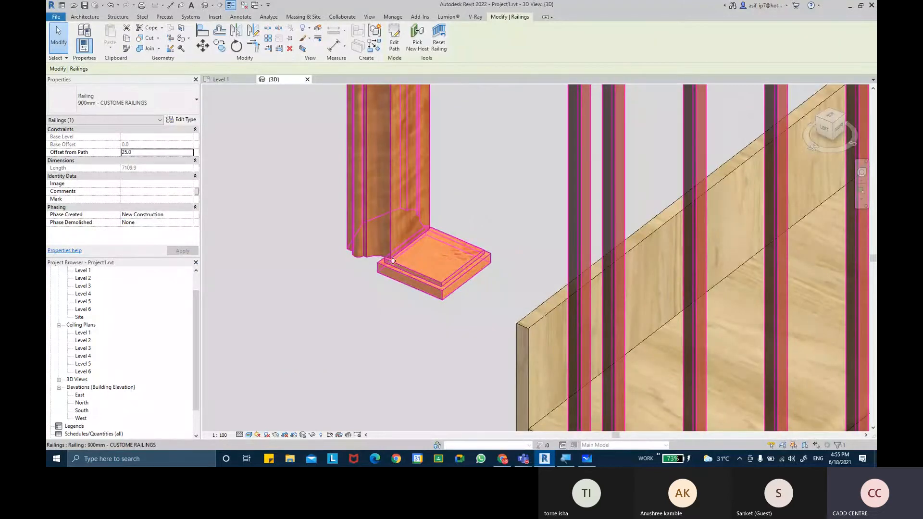
# Step: Try a hand clearance of 0 on the custom top rail and cancel out of the type properties
pyautogui.click(181, 119)
pyautogui.click(290, 270)
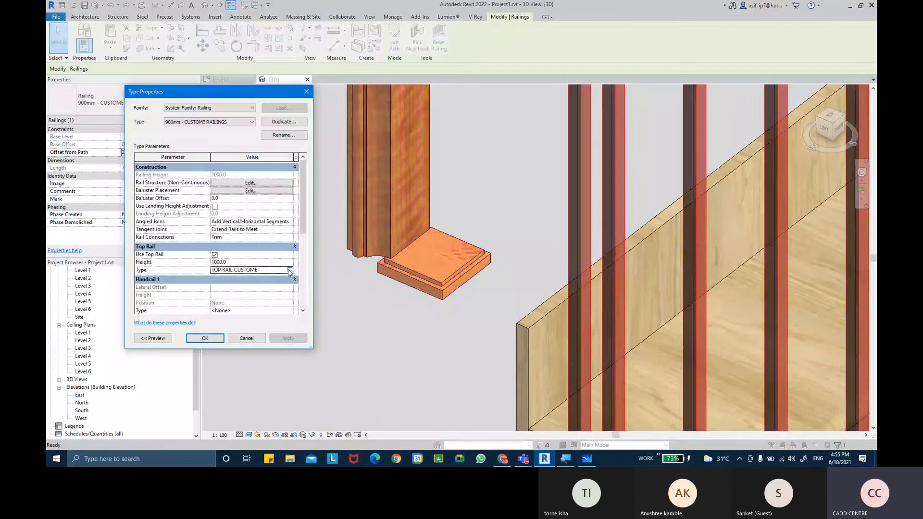
pyautogui.click(290, 270)
pyautogui.click(217, 190)
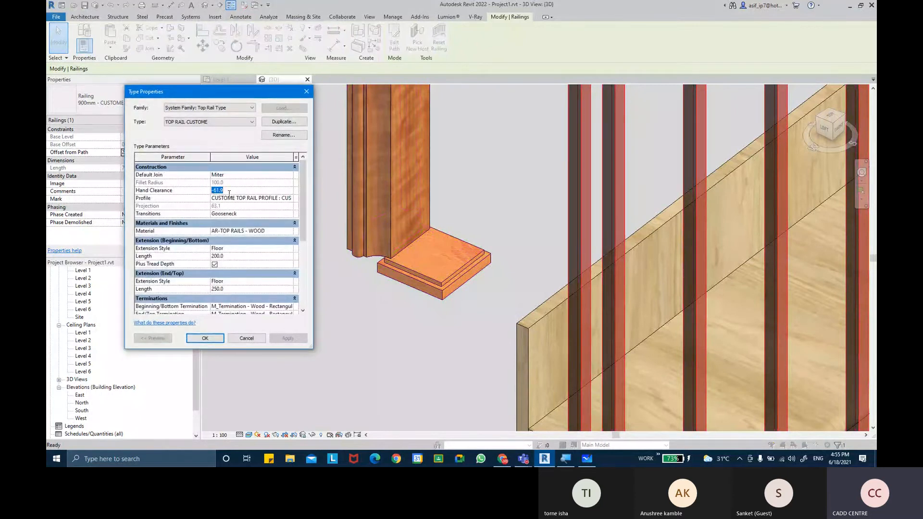
pyautogui.write('0')
pyautogui.press('Return')
pyautogui.click(288, 339)
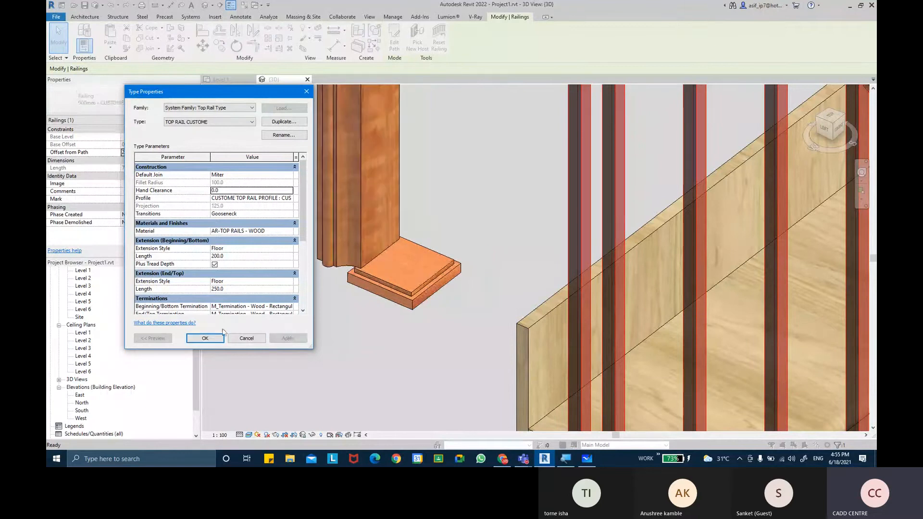
pyautogui.click(257, 338)
pyautogui.click(256, 339)
# Step: Examine how the wood termination sits against the top rail's floor extension at the upper end of the stair
pyautogui.scroll(-5, 335, 289)
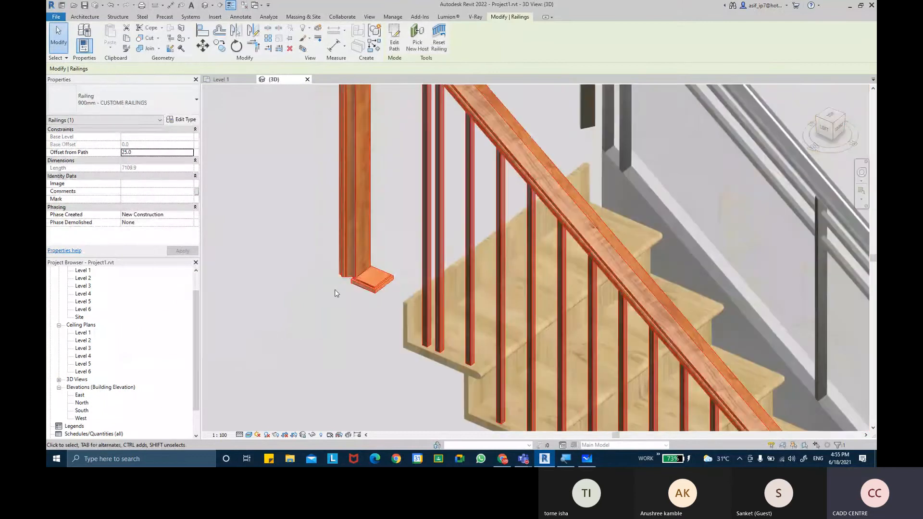
pyautogui.keyDown('shift'); pyautogui.moveTo(473, 306); pyautogui.dragTo(358, 343, button='middle'); pyautogui.keyUp('shift')
pyautogui.scroll(5, 399, 270)
pyautogui.scroll(3, 418, 288)
pyautogui.scroll(-1, 358, 342)
pyautogui.scroll(-6, 358, 343)
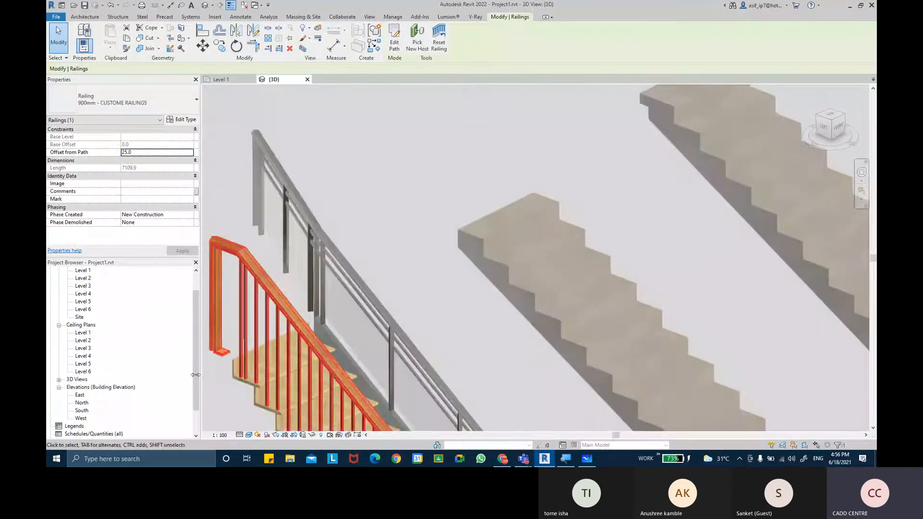
pyautogui.scroll(3, 212, 358)
pyautogui.scroll(2, 221, 354)
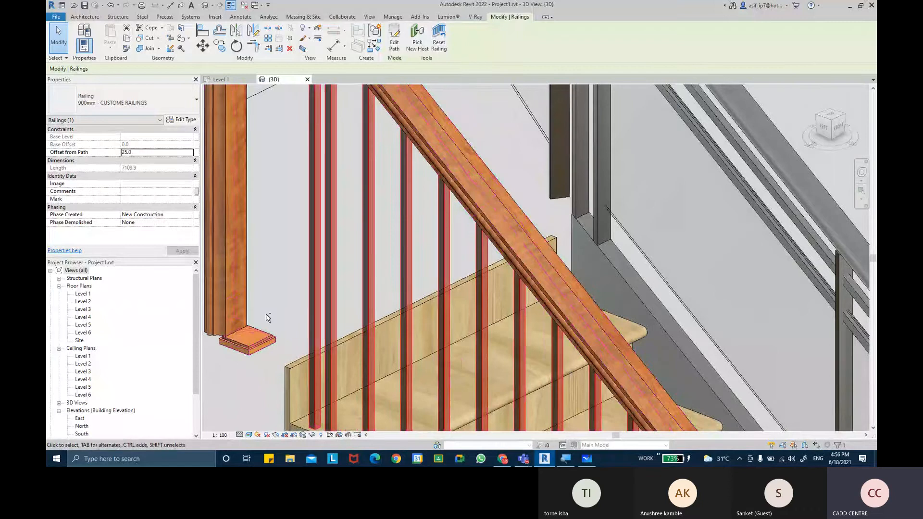
pyautogui.keyDown('shift'); pyautogui.moveTo(264, 303); pyautogui.dragTo(296, 312, button='middle'); pyautogui.keyUp('shift')
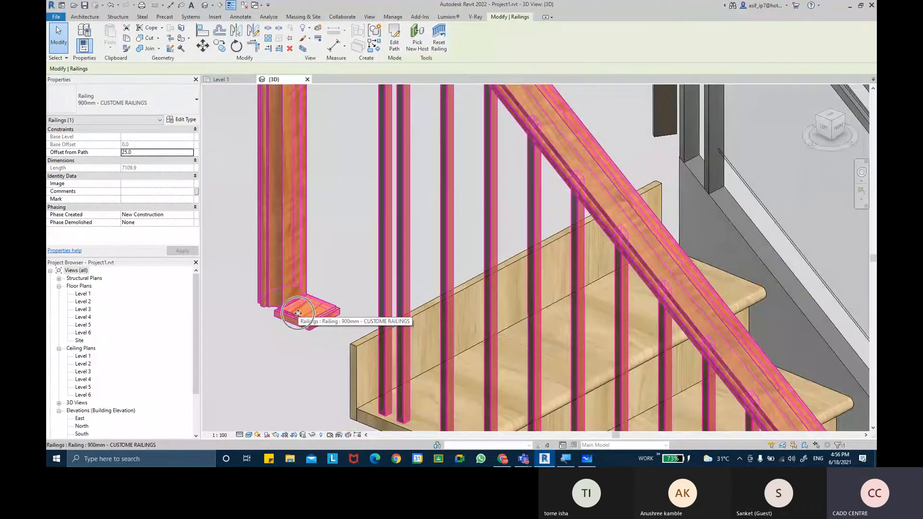
pyautogui.keyDown('shift'); pyautogui.moveTo(299, 314); pyautogui.dragTo(306, 253, button='middle'); pyautogui.keyUp('shift')
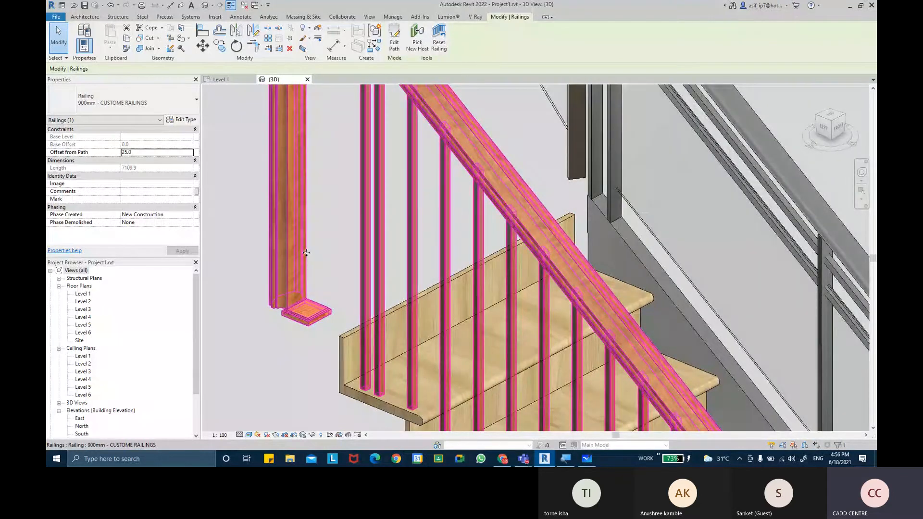
# Step: Set both the beginning/bottom and end/top terminations of the custom top rail to None and confirm the type properties
pyautogui.click(182, 119)
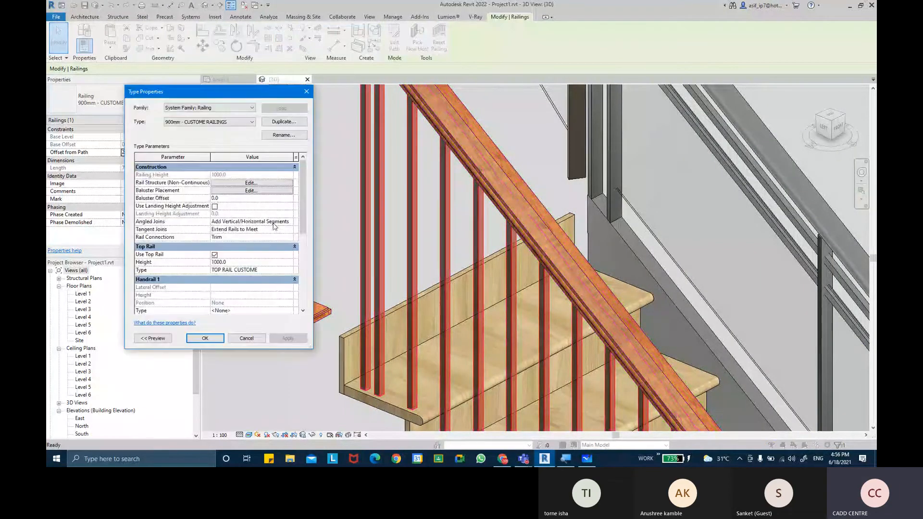
pyautogui.click(291, 270)
pyautogui.scroll(-1, 255, 289)
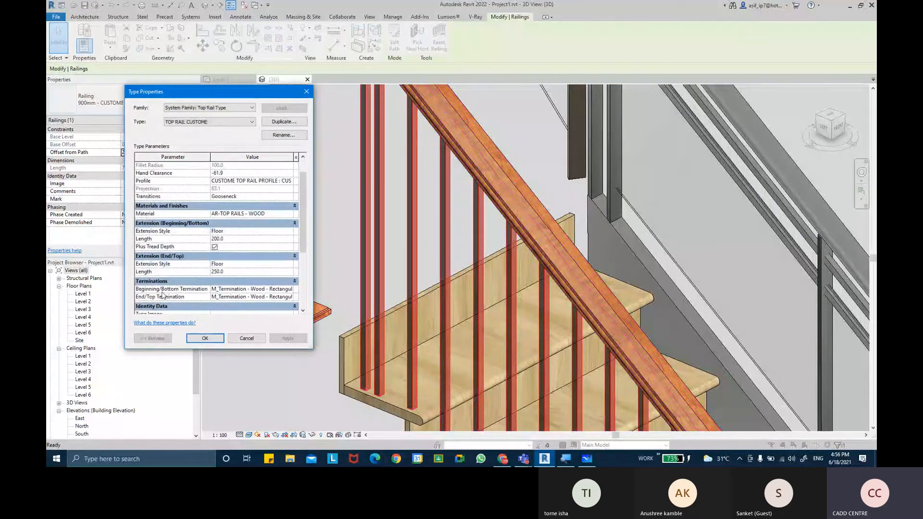
pyautogui.click(290, 290)
pyautogui.click(290, 298)
pyautogui.click(290, 297)
pyautogui.click(290, 297)
pyautogui.click(250, 305)
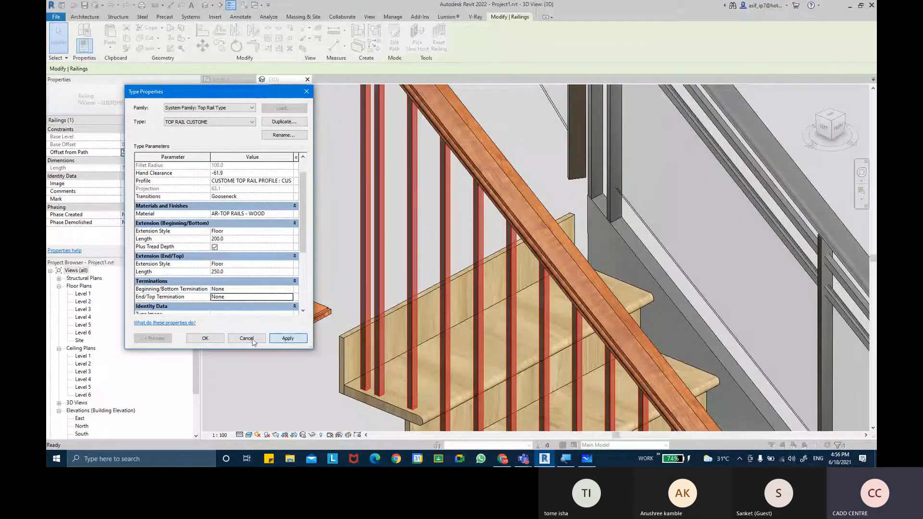
pyautogui.click(206, 338)
pyautogui.click(216, 337)
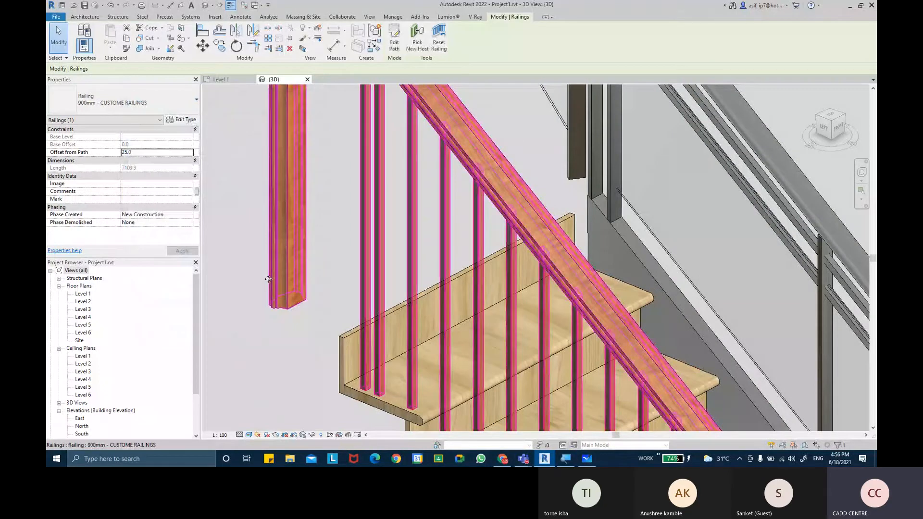
# Step: Review the custom top rail type's extension, termination and identity data parameters
pyautogui.click(182, 119)
pyautogui.click(242, 270)
pyautogui.click(270, 273)
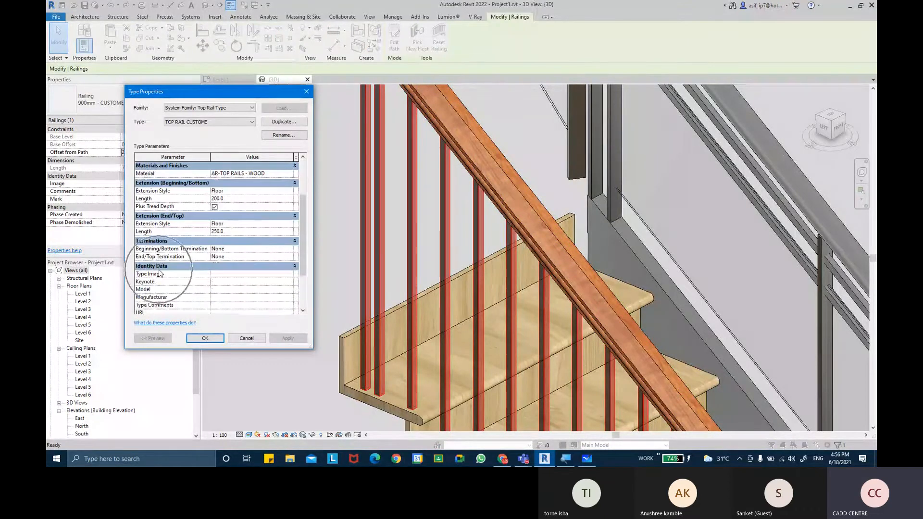
pyautogui.scroll(-2, 156, 262)
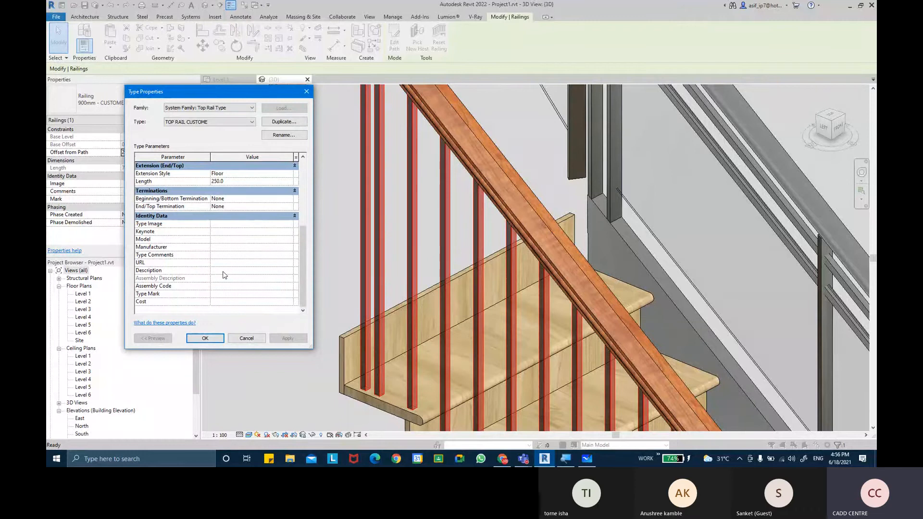
pyautogui.click(205, 339)
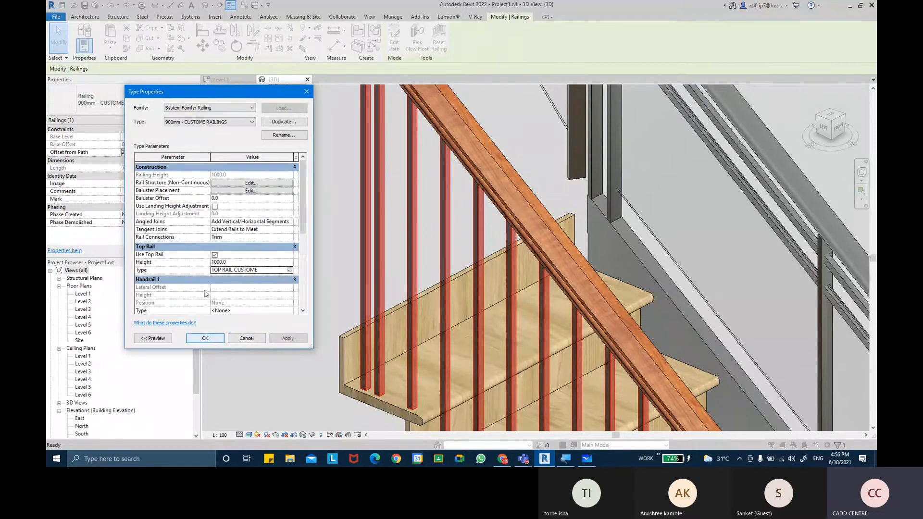
# Step: Assign the Pipe - Wall Mount type to Handrail 1, keeping its M_Circular Handrail : 30mm profile
pyautogui.click(153, 167)
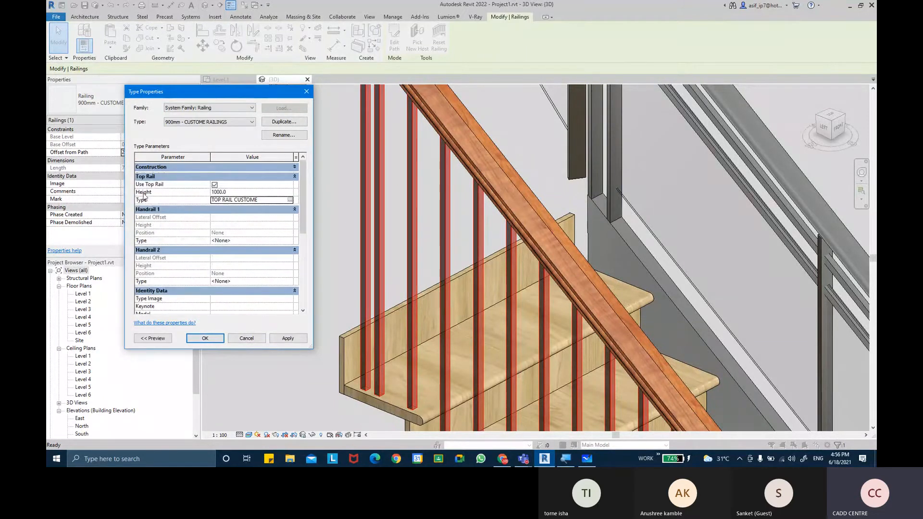
pyautogui.click(178, 177)
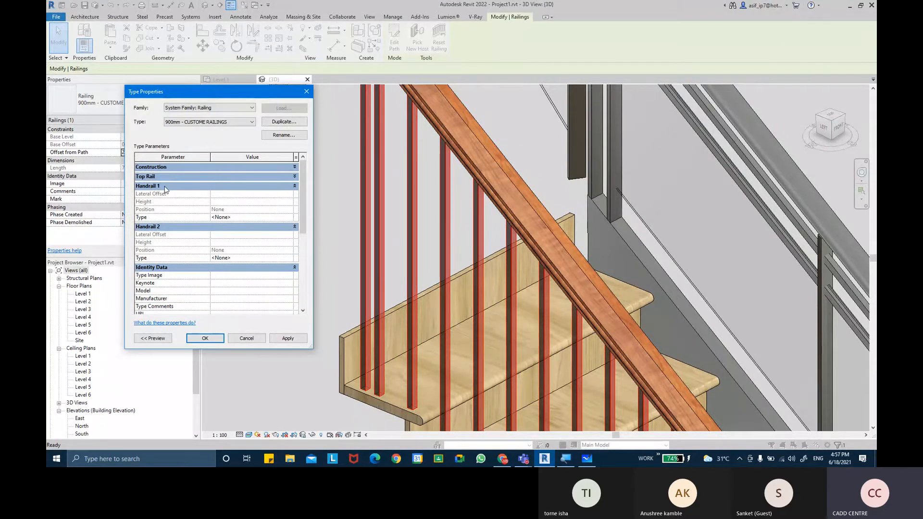
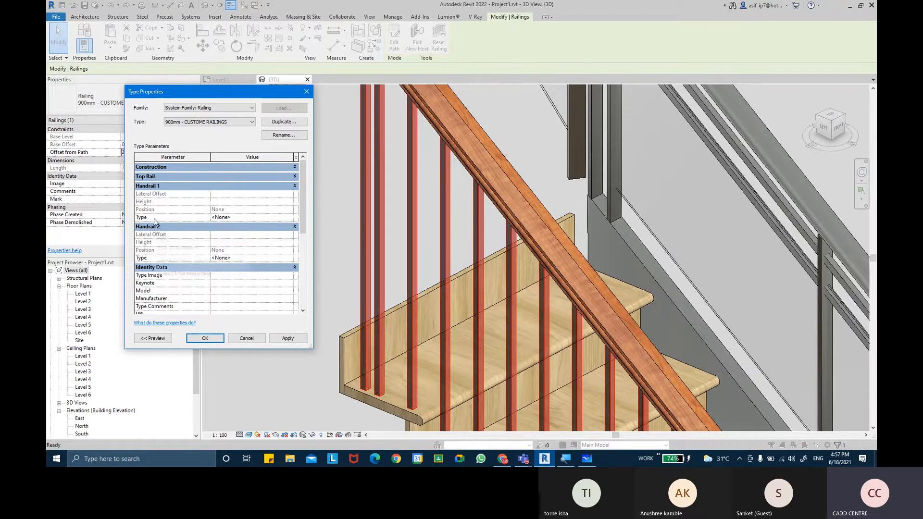
pyautogui.doubleClick(290, 219)
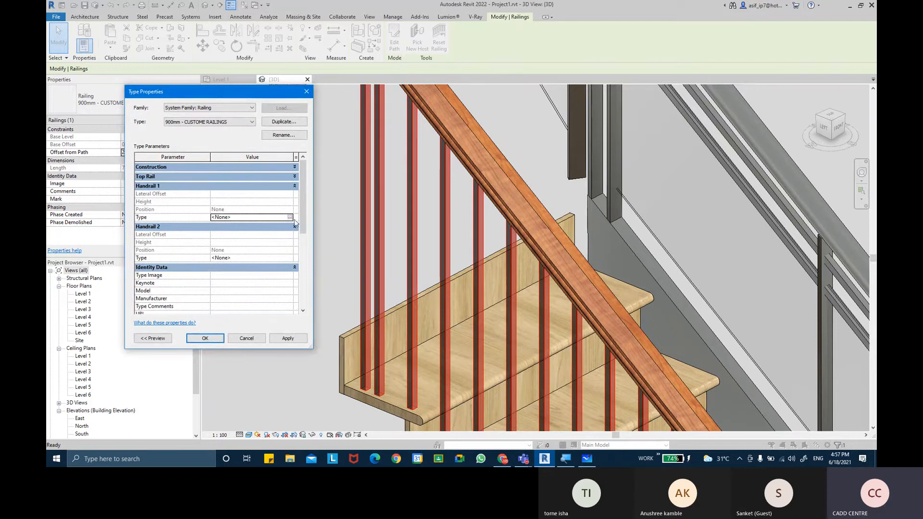
pyautogui.click(290, 218)
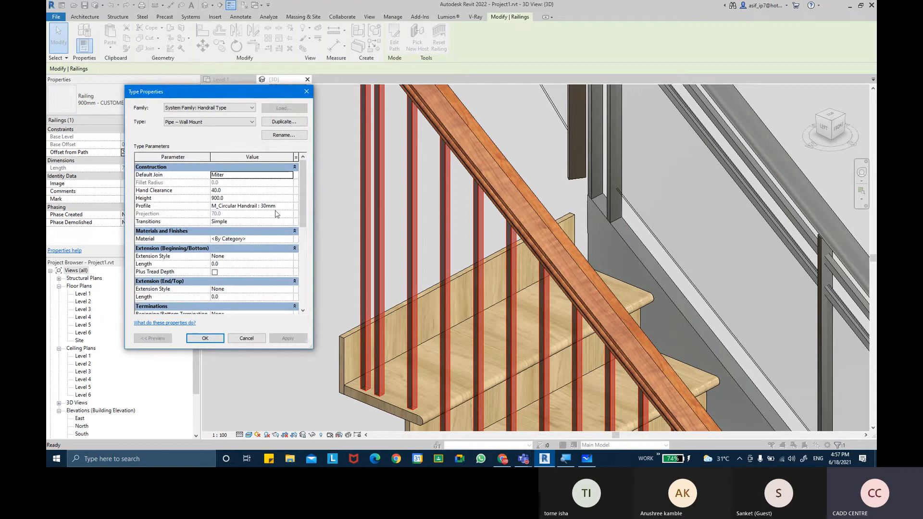
pyautogui.click(288, 209)
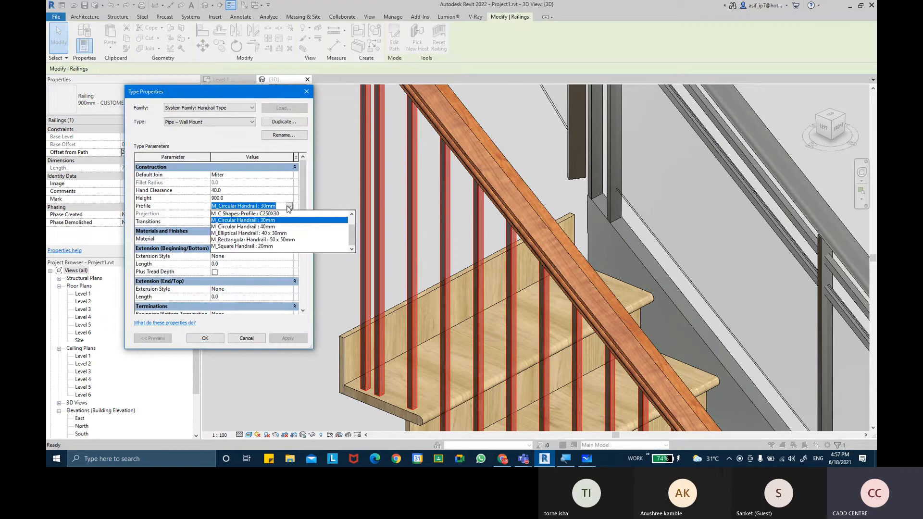
pyautogui.click(289, 209)
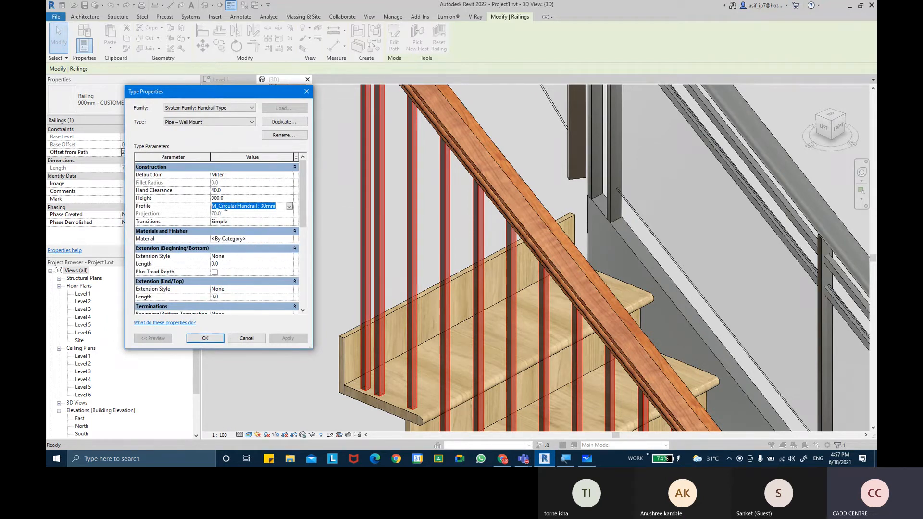
pyautogui.click(212, 338)
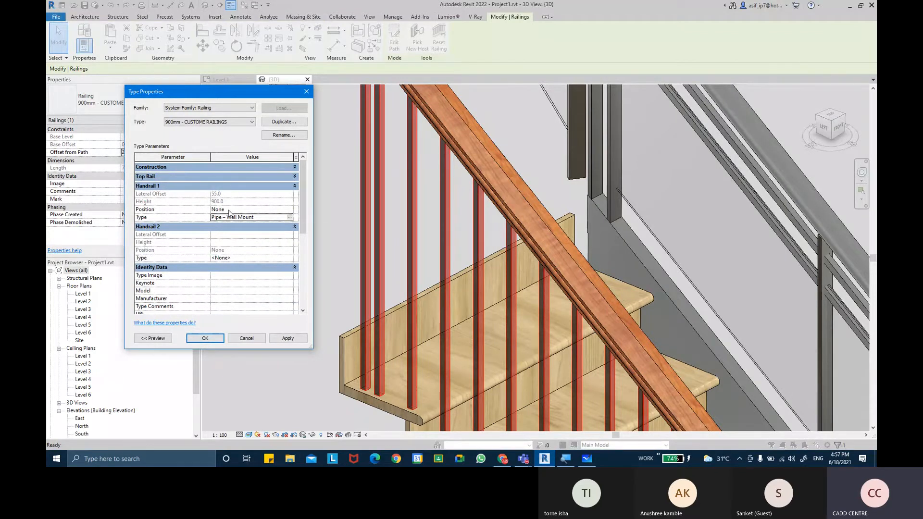
# Step: Set the position of Handrail 1 to Left, apply it and confirm the railing type properties
pyautogui.click(290, 210)
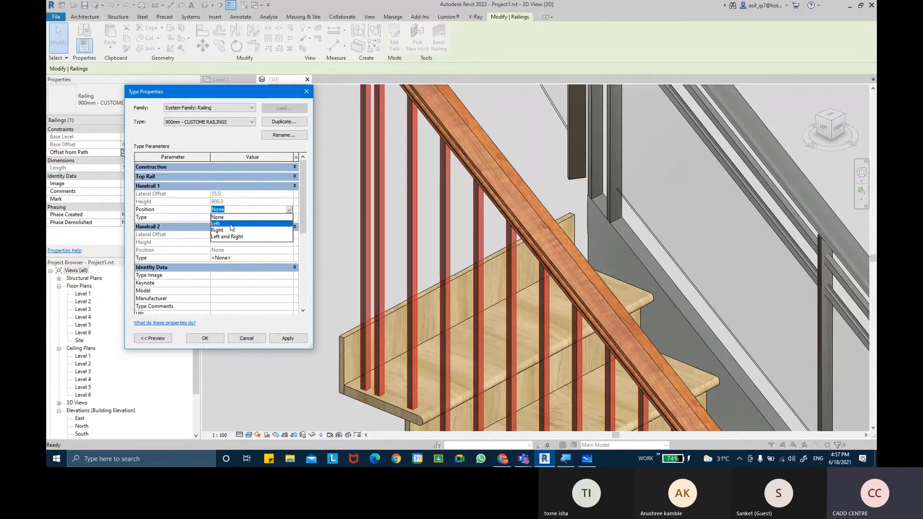
pyautogui.click(255, 223)
pyautogui.click(287, 338)
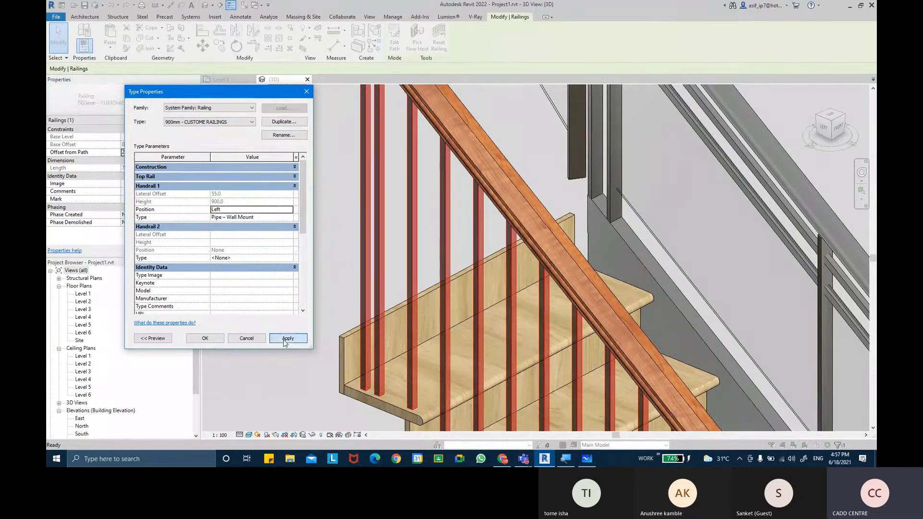
pyautogui.click(205, 339)
# Step: Examine how the left-hand pipe handrail sits along the balusters of the custom stair railing
pyautogui.scroll(6, 572, 289)
pyautogui.scroll(-6, 575, 291)
pyautogui.keyDown('shift'); pyautogui.moveTo(577, 293); pyautogui.dragTo(500, 300, button='middle'); pyautogui.keyUp('shift')
pyautogui.scroll(1, 758, 358)
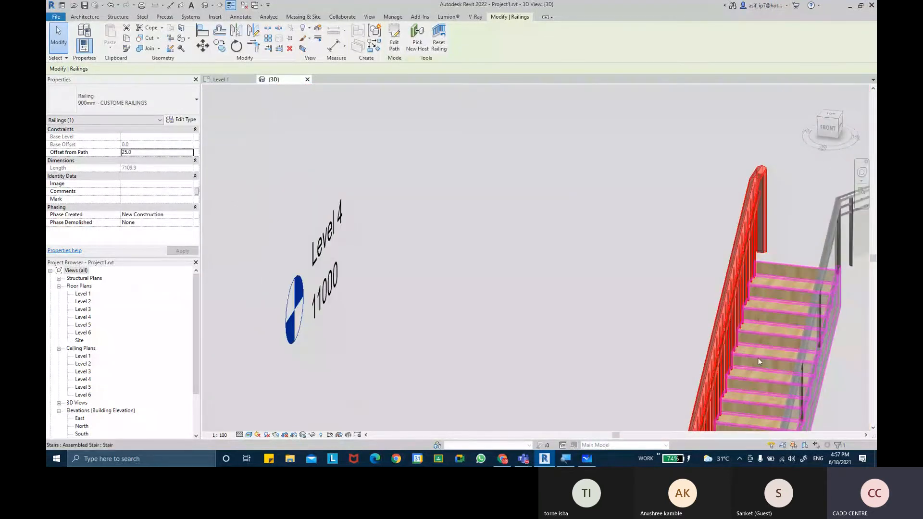
pyautogui.press('Escape')
pyautogui.scroll(3, 758, 357)
pyautogui.keyDown('shift'); pyautogui.moveTo(738, 344); pyautogui.dragTo(730, 339, button='middle'); pyautogui.keyUp('shift')
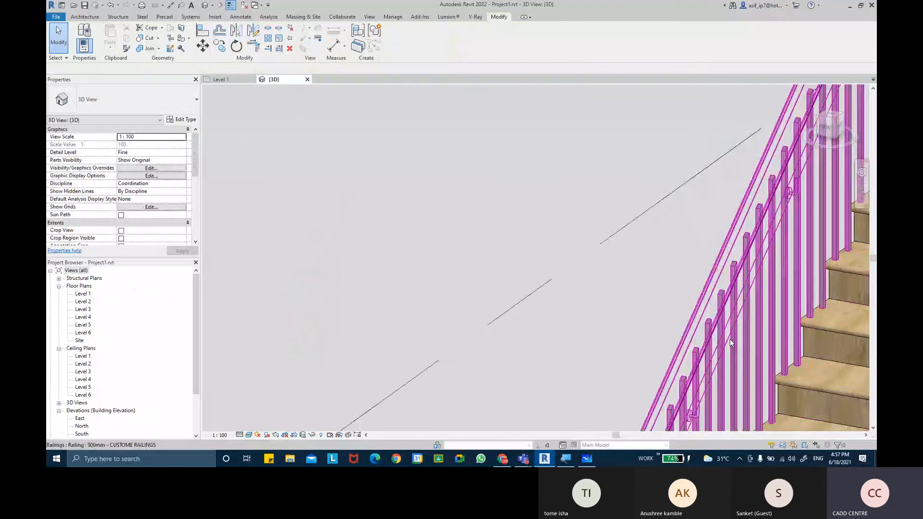
pyautogui.click(730, 339)
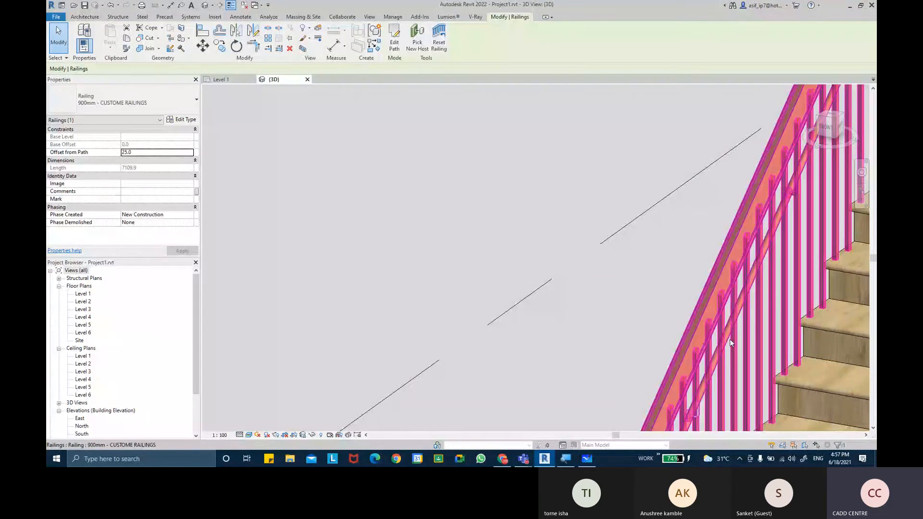
pyautogui.press('Escape')
# Step: Switch the 3D view from the realistic display to a simpler visual style that shows the railing clearly
pyautogui.click(249, 435)
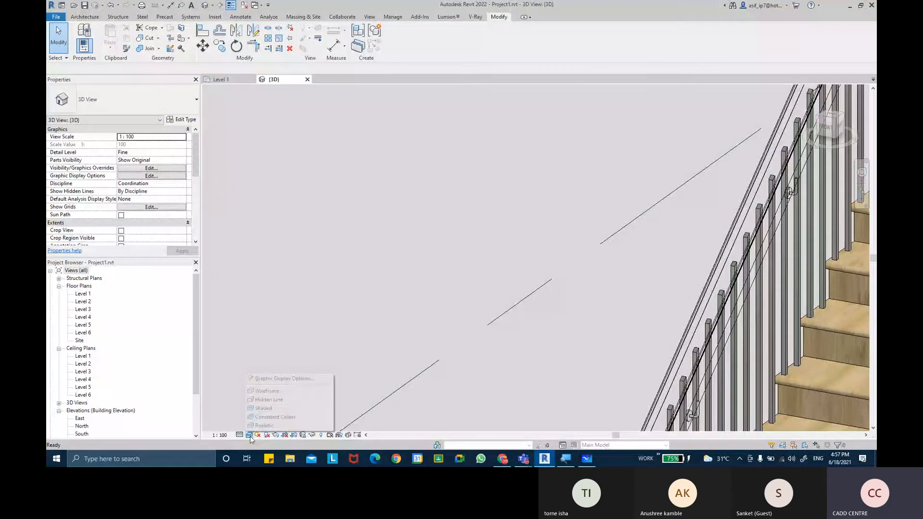
pyautogui.scroll(-5, 716, 387)
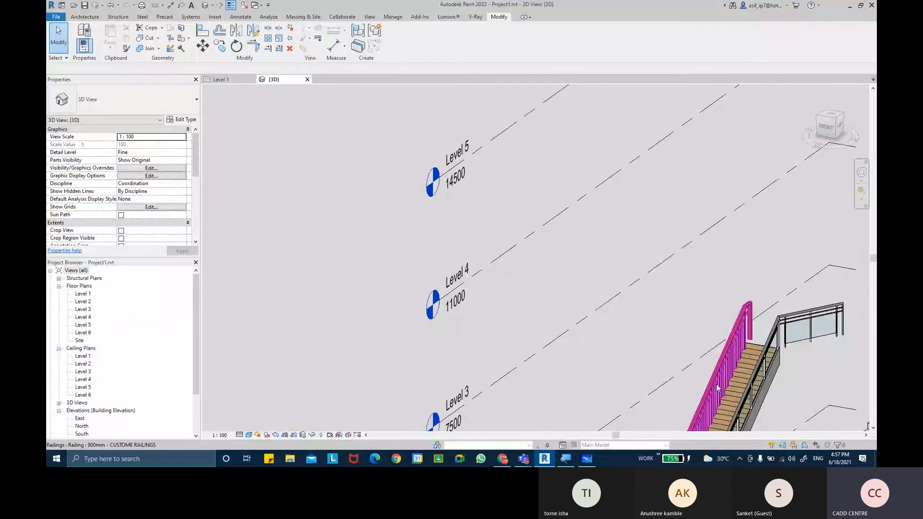
pyautogui.scroll(-8, 717, 385)
pyautogui.scroll(10, 690, 416)
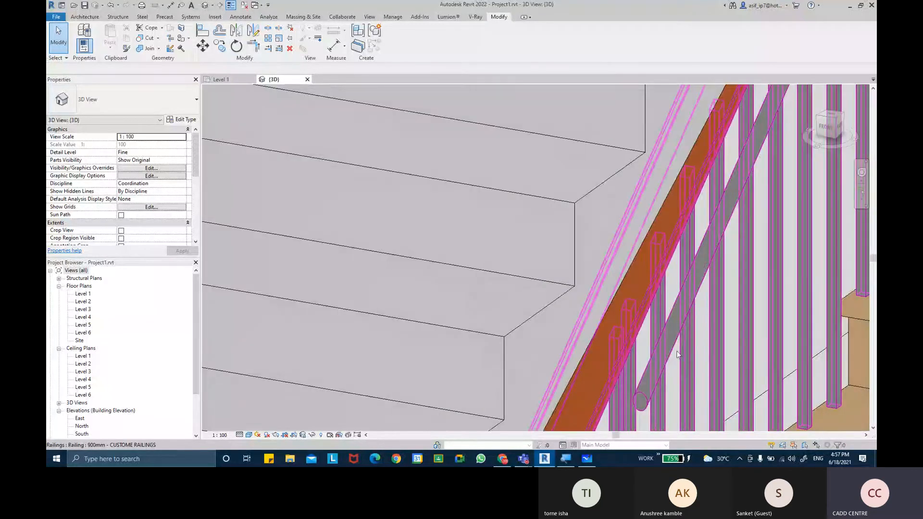
# Step: Temporarily isolate the custom stair railing in the 3D view, leaving the top rail, pipe handrail and balusters in view
pyautogui.click(676, 342)
pyautogui.keyDown('shift'); pyautogui.moveTo(676, 342); pyautogui.dragTo(602, 272, button='middle'); pyautogui.keyUp('shift')
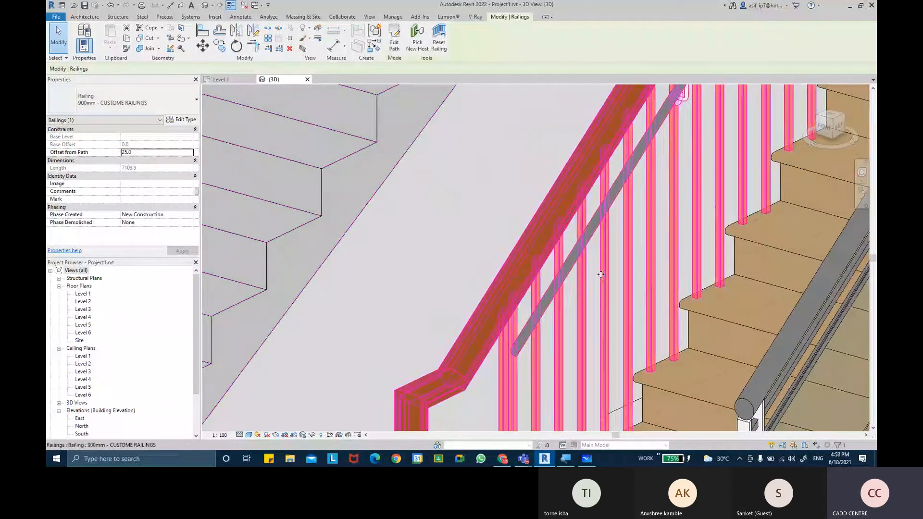
pyautogui.click(302, 435)
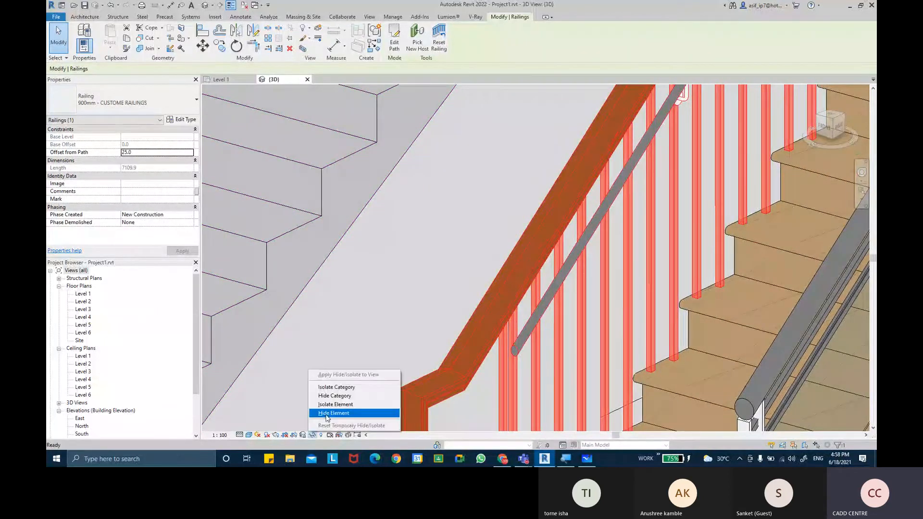
pyautogui.click(336, 409)
pyautogui.scroll(-3, 456, 270)
pyautogui.rightClick(423, 239)
pyautogui.click(388, 263)
pyautogui.keyDown('shift'); pyautogui.moveTo(387, 263); pyautogui.dragTo(406, 247, button='middle'); pyautogui.keyUp('shift')
pyautogui.click(650, 357)
pyautogui.scroll(6, 573, 334)
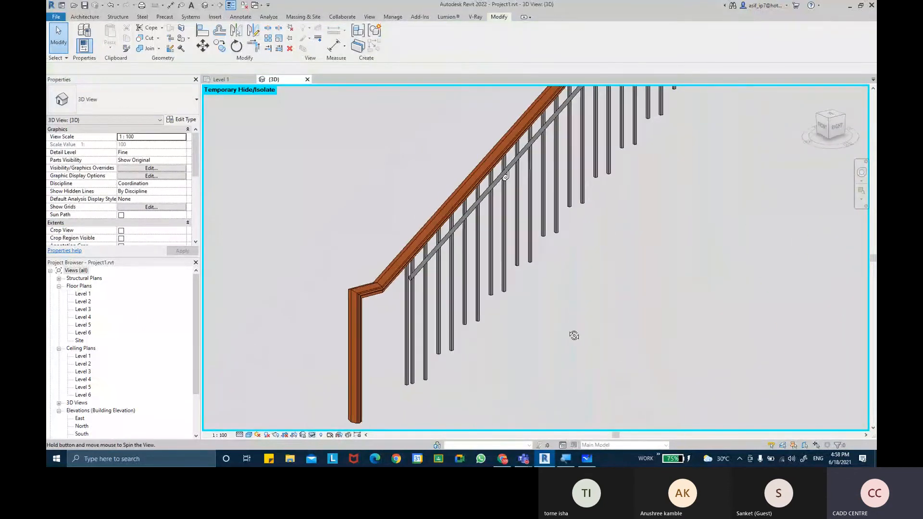
# Step: Try the Right position for Handrail 1 in the isolated railing's type properties and apply it
pyautogui.scroll(-1, 456, 258)
pyautogui.click(456, 259)
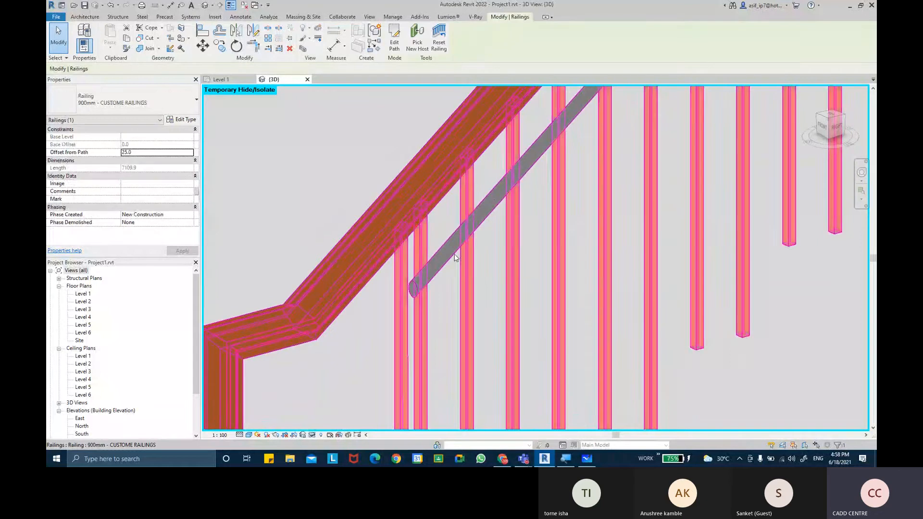
pyautogui.click(182, 120)
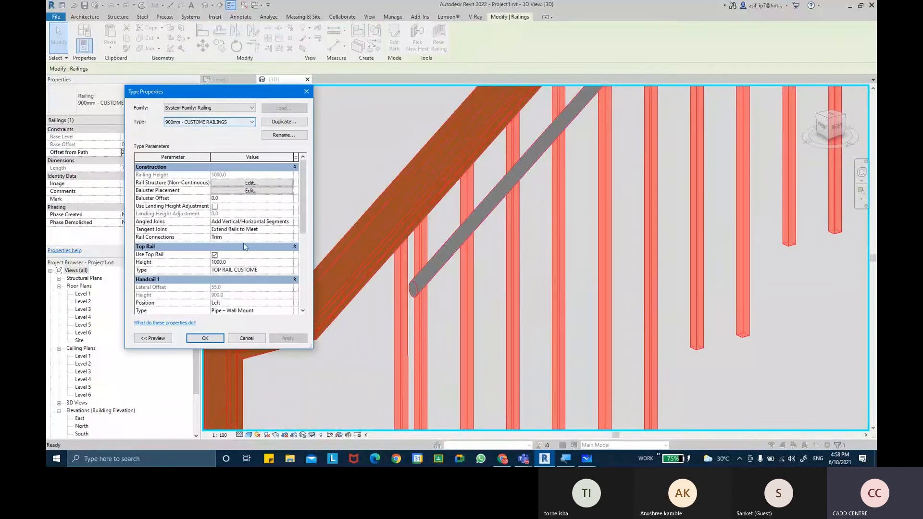
pyautogui.scroll(-3, 267, 268)
pyautogui.scroll(-2, 266, 268)
pyautogui.click(250, 239)
pyautogui.click(289, 239)
pyautogui.click(220, 259)
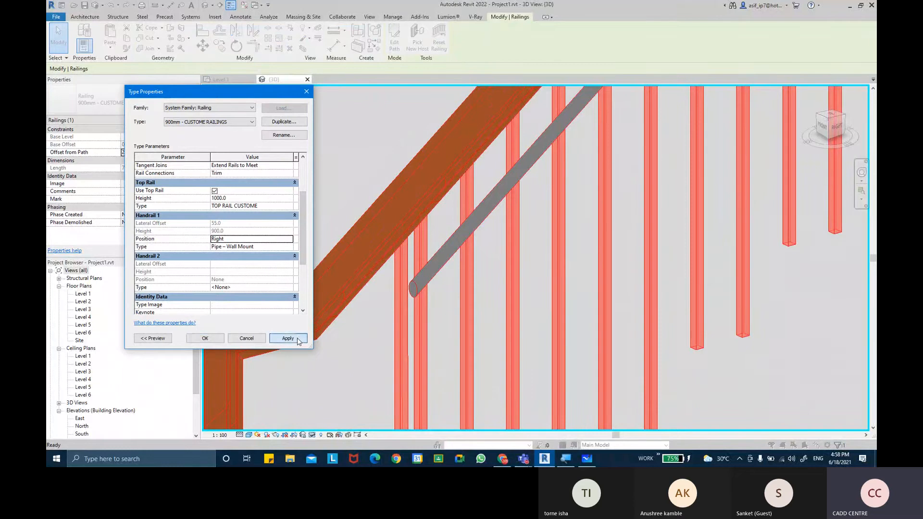
pyautogui.click(296, 339)
# Step: Try the Left and Right position for Handrail 1 and apply it to the railing
pyautogui.click(289, 239)
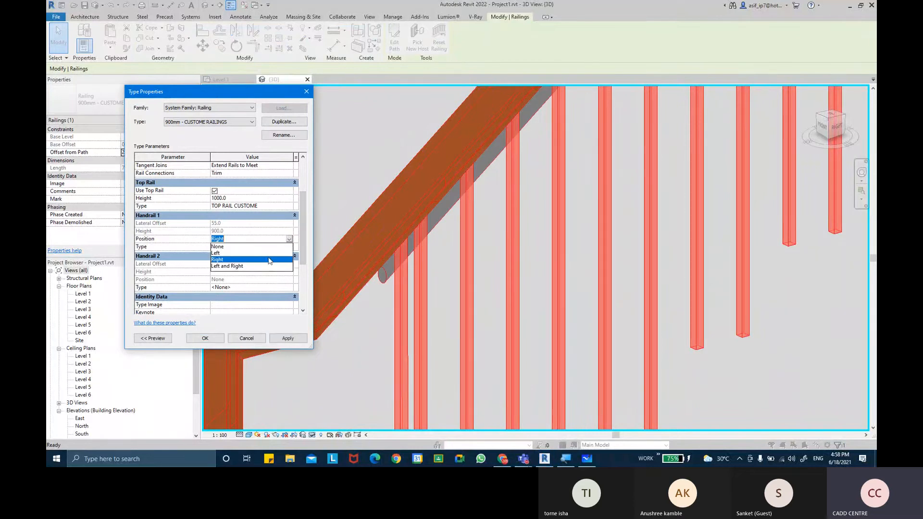
pyautogui.click(250, 266)
pyautogui.click(288, 339)
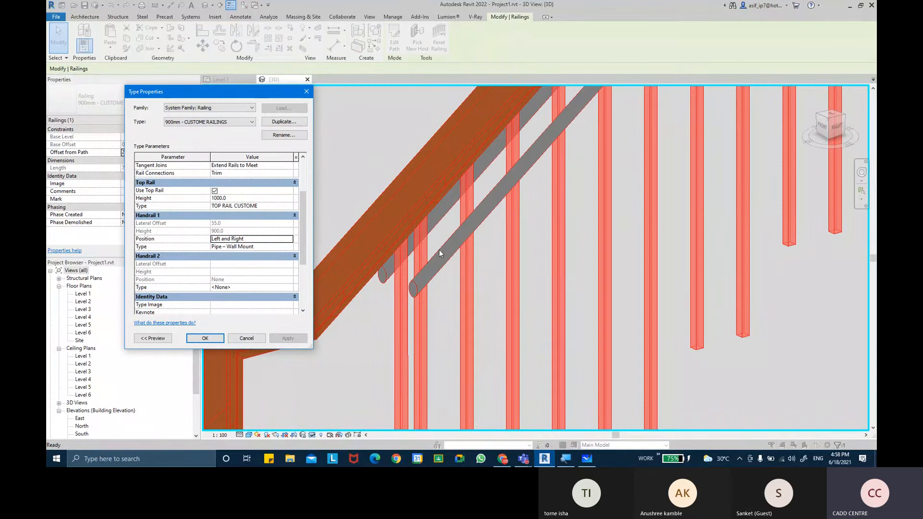
# Step: Set the position of Handrail 1 back to Left and apply the change
pyautogui.click(289, 239)
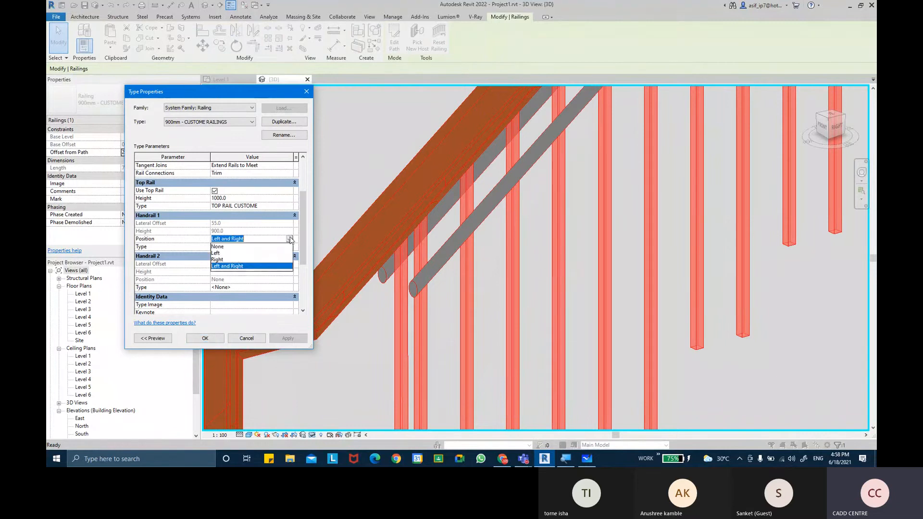
pyautogui.click(228, 253)
pyautogui.click(283, 339)
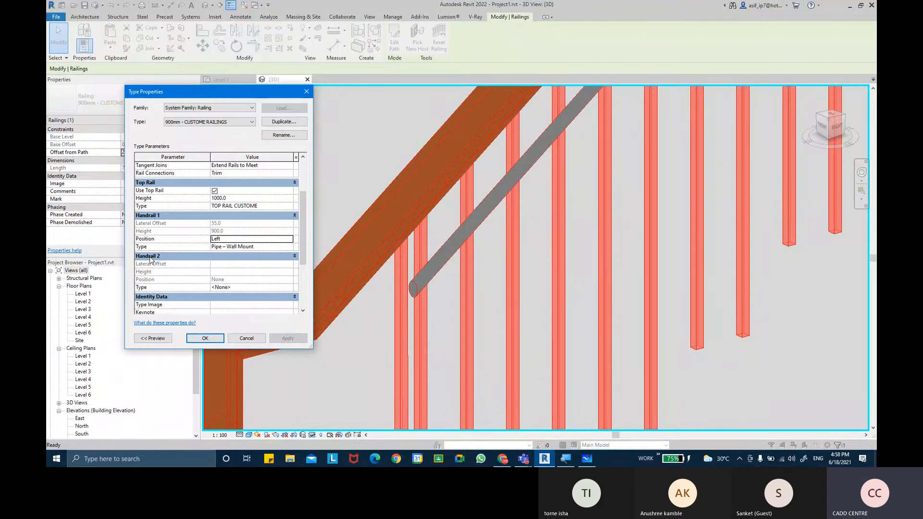
# Step: Assign the Pipe - Wall Mount type to Handrail 2 of the custom railing
pyautogui.click(291, 290)
pyautogui.click(291, 287)
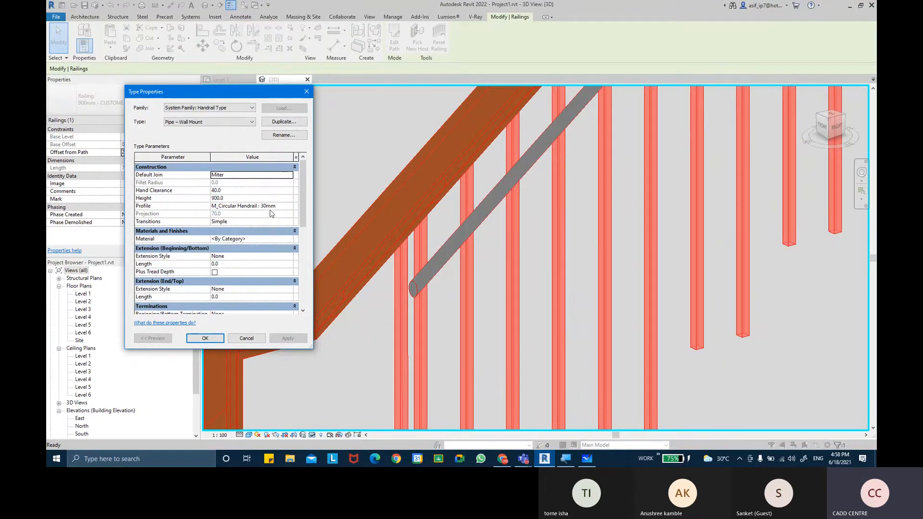
pyautogui.click(206, 338)
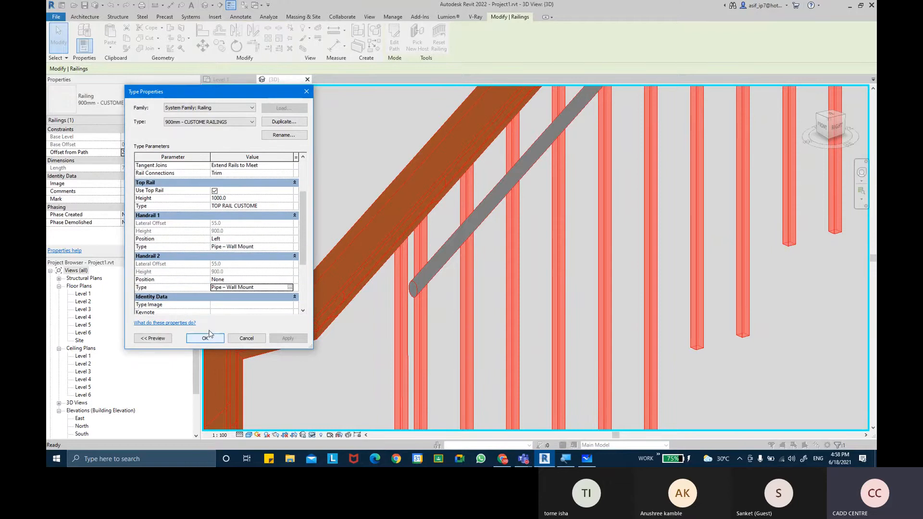
# Step: Try the Right position for Handrail 2 of the custom railing and apply it
pyautogui.click(289, 281)
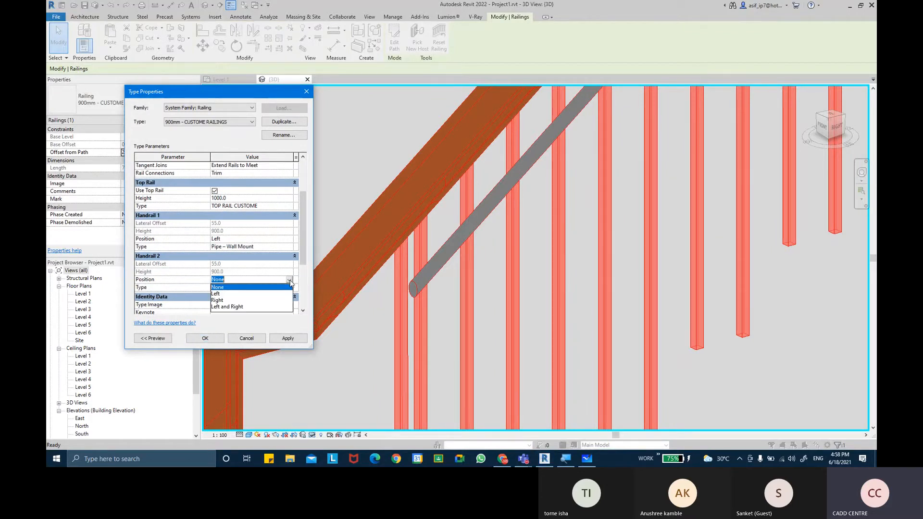
pyautogui.click(219, 301)
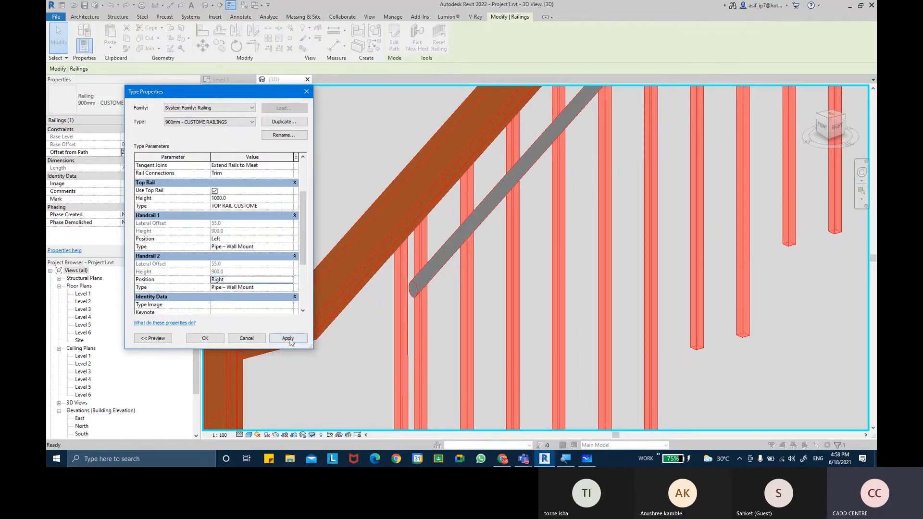
pyautogui.click(289, 339)
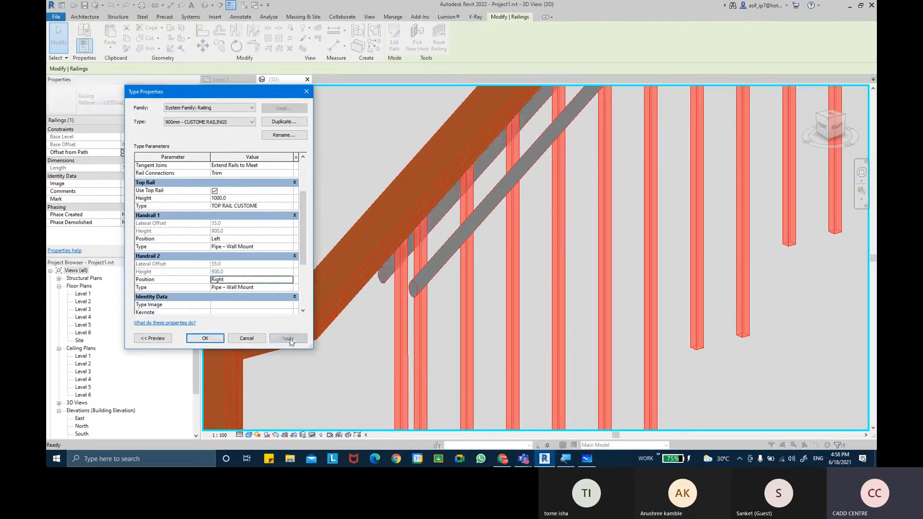
# Step: Try the M_Square Handrail : 20mm profile for the Pipe - Wall Mount handrail type and apply it
pyautogui.click(288, 287)
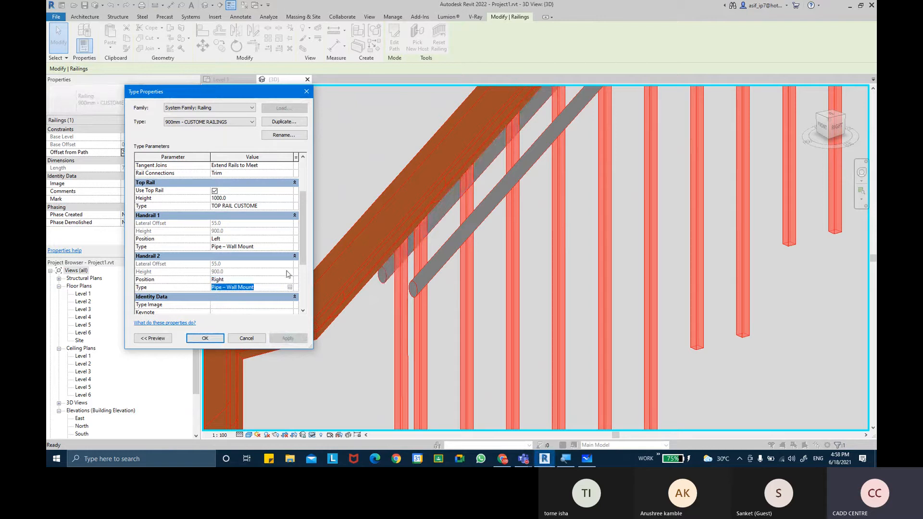
pyautogui.click(290, 288)
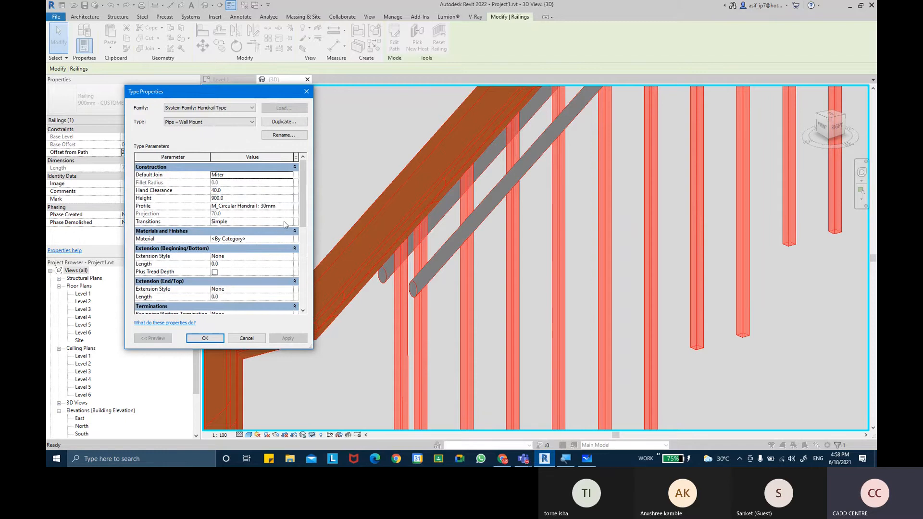
pyautogui.click(288, 206)
pyautogui.click(288, 207)
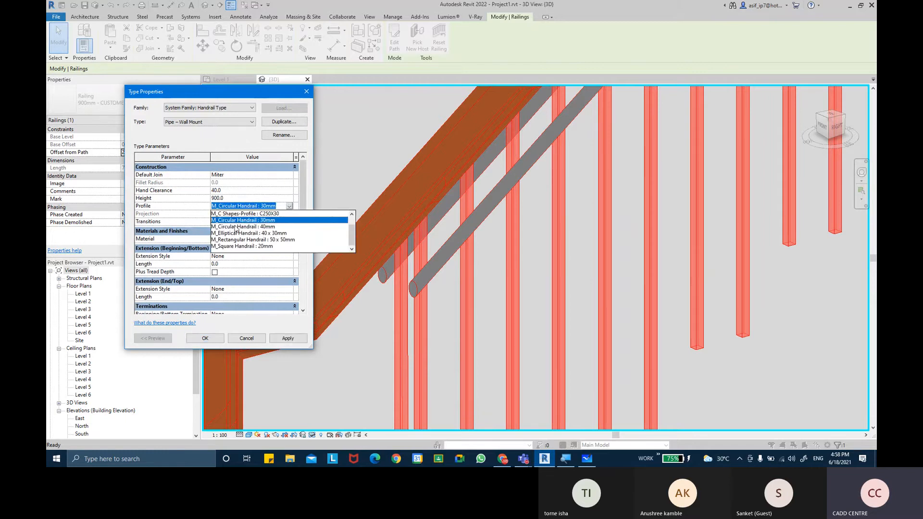
pyautogui.click(235, 246)
pyautogui.click(289, 338)
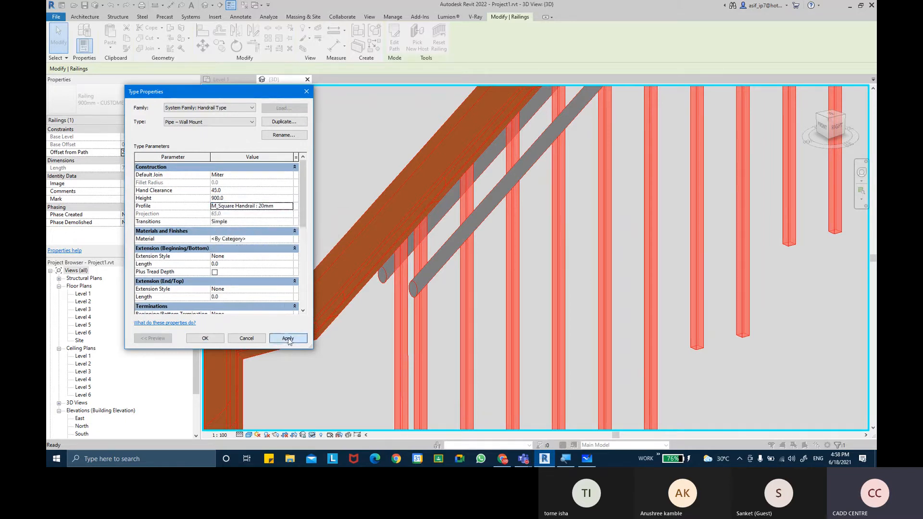
pyautogui.click(206, 338)
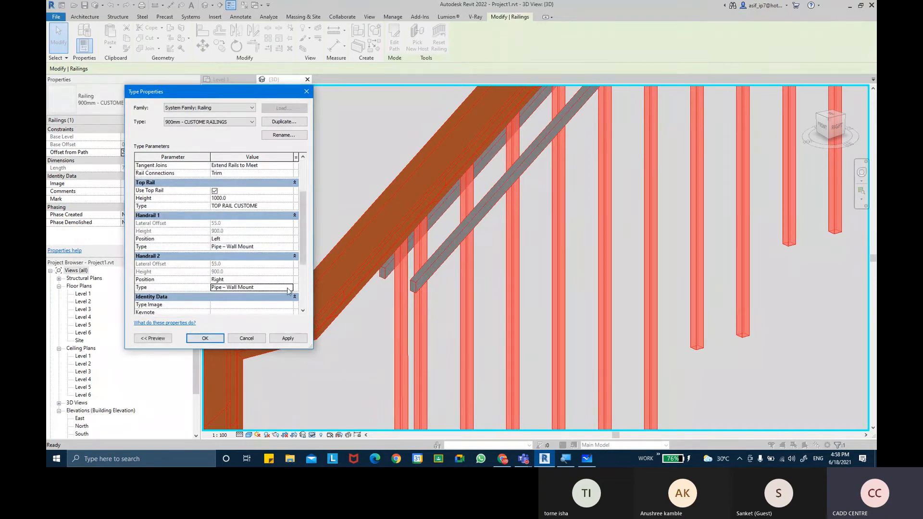
# Step: Duplicate Handrail 2's type as Pipe - Wall Mount 2, give it the M_Circular Handrail : 40mm profile and apply it to the railing
pyautogui.click(290, 288)
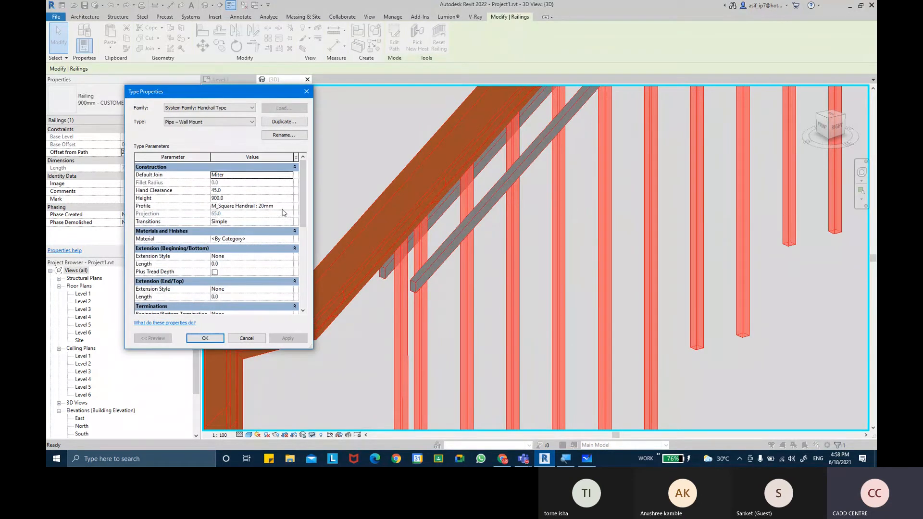
pyautogui.click(284, 122)
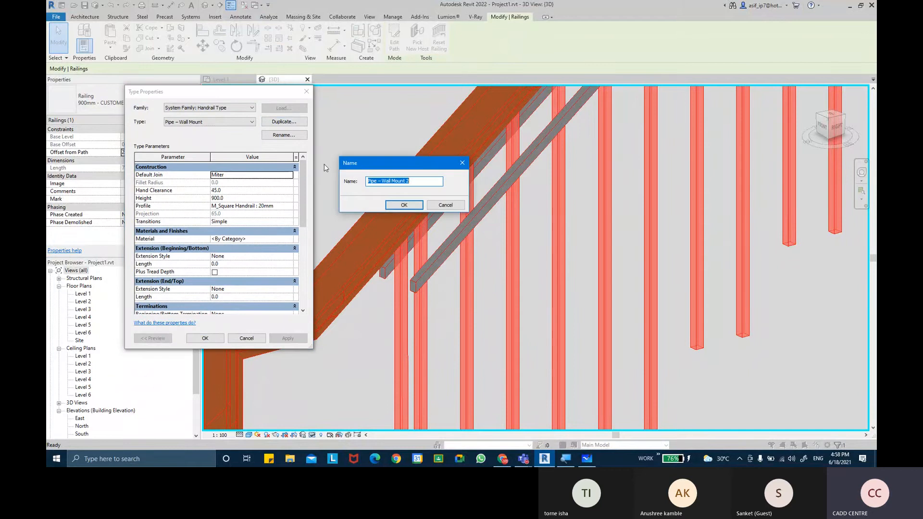
pyautogui.click(390, 205)
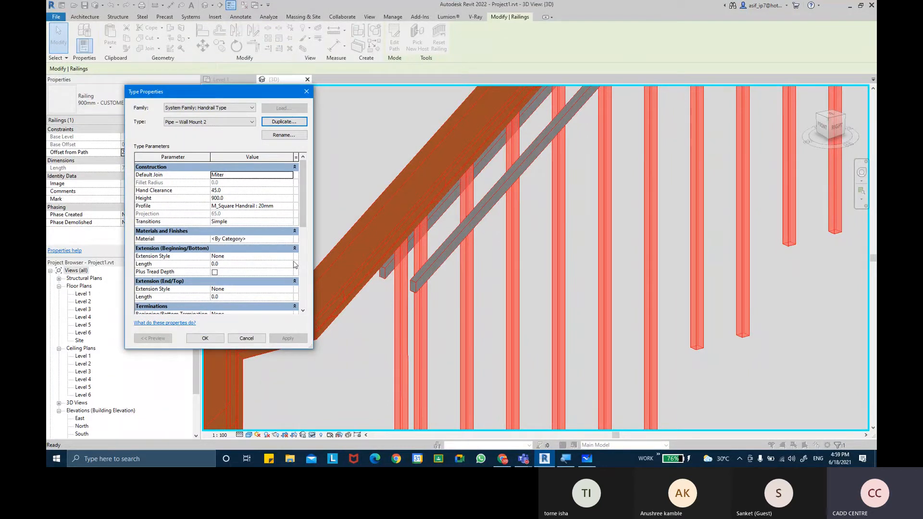
pyautogui.click(287, 208)
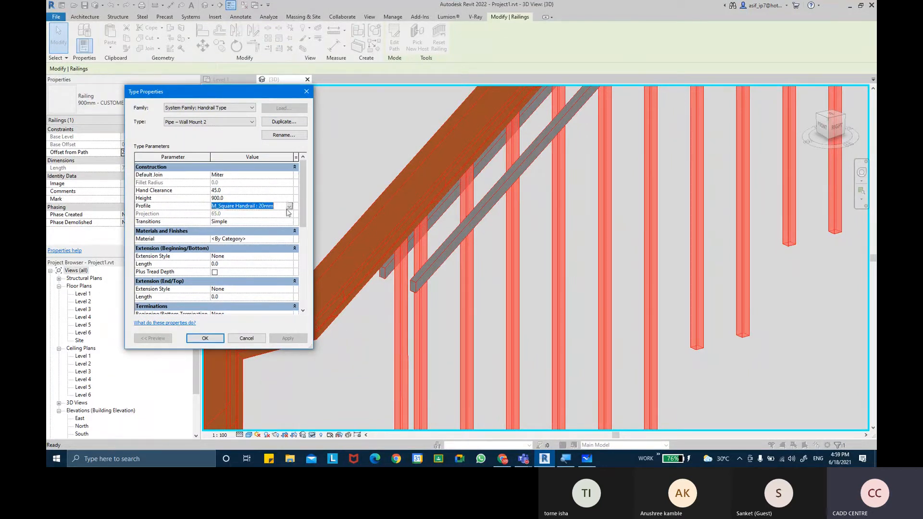
pyautogui.click(289, 206)
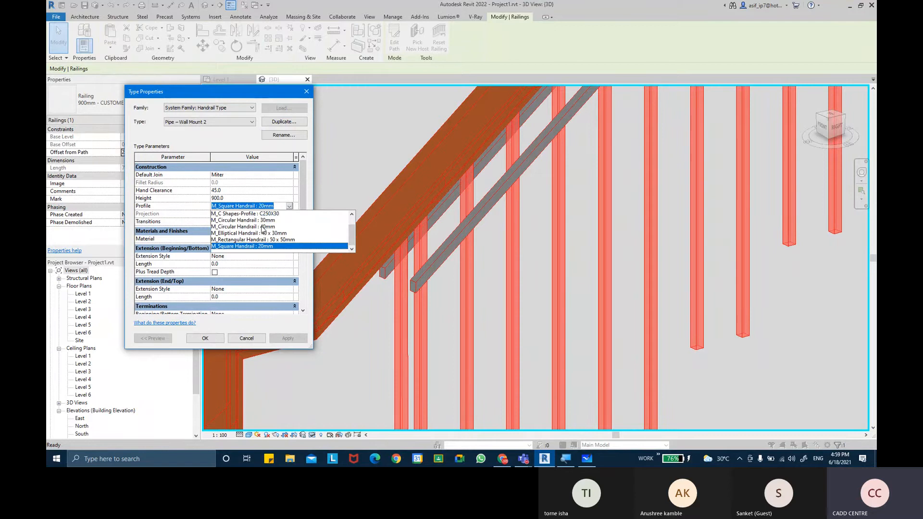
pyautogui.click(263, 226)
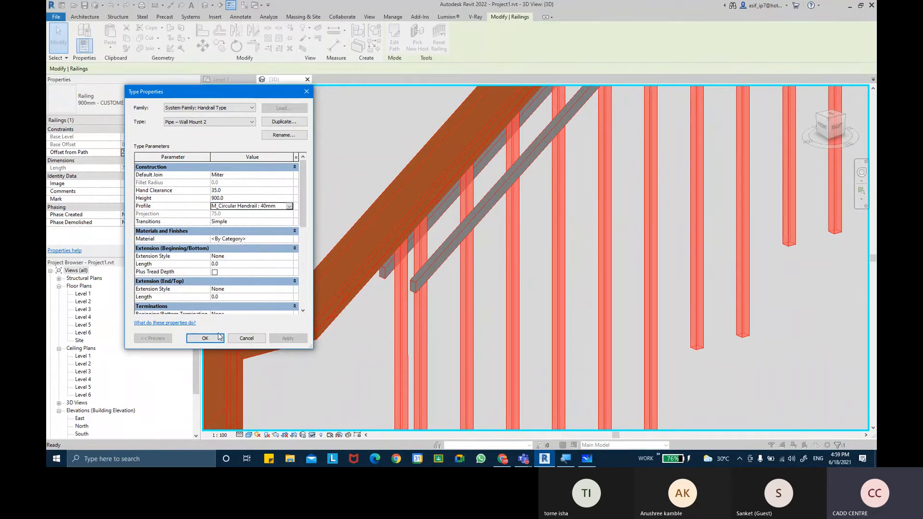
pyautogui.click(205, 338)
pyautogui.click(285, 338)
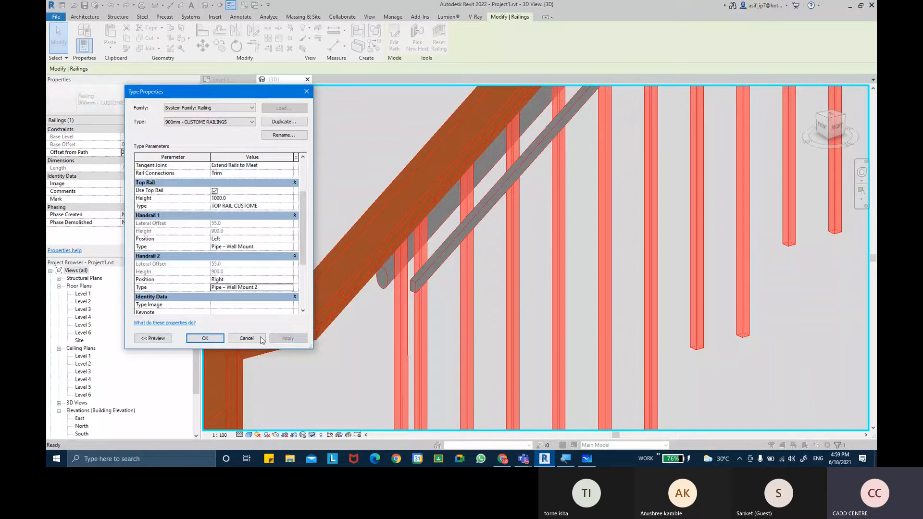
pyautogui.click(261, 339)
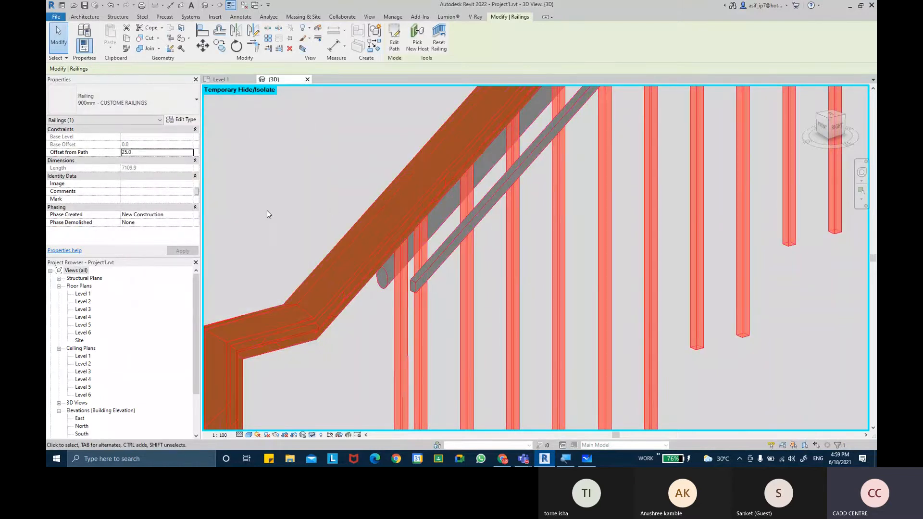
# Step: Set the position of Handrail 2 to None in the custom railing's type properties and apply the change
pyautogui.click(182, 119)
pyautogui.scroll(-3, 233, 272)
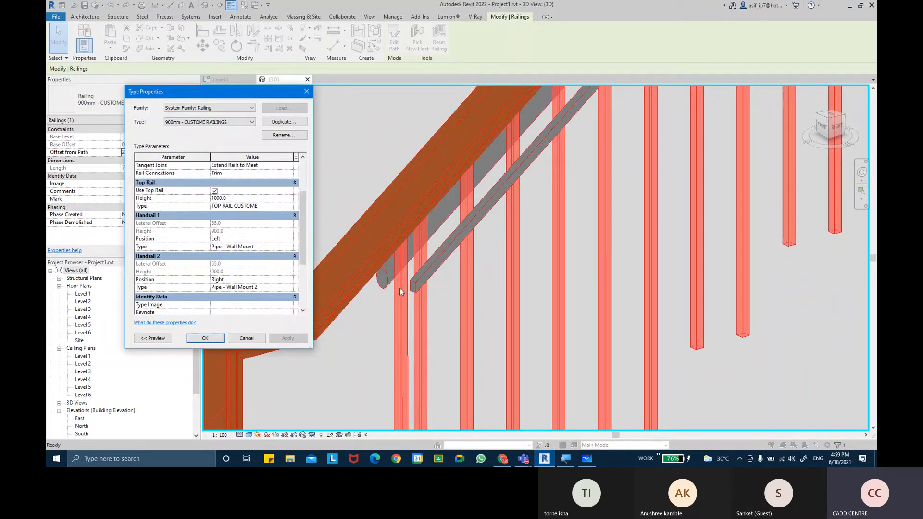
pyautogui.click(288, 280)
pyautogui.click(243, 288)
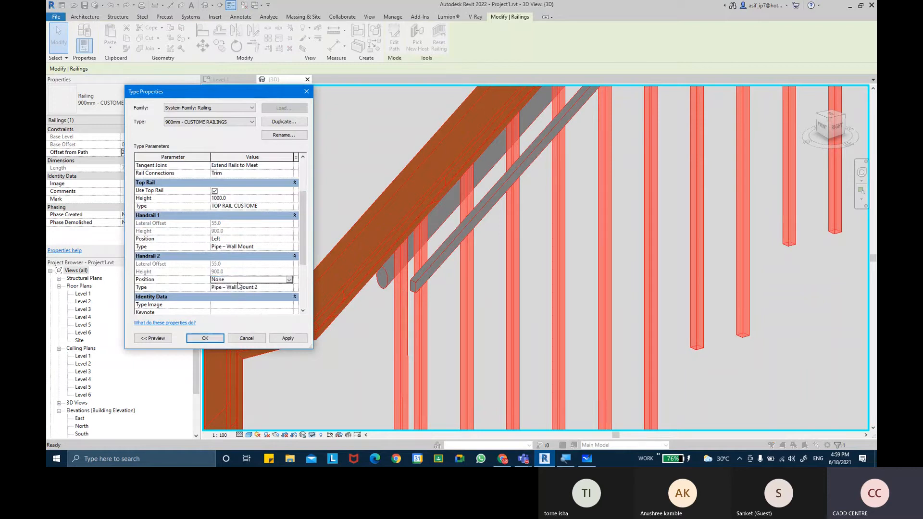
pyautogui.click(287, 339)
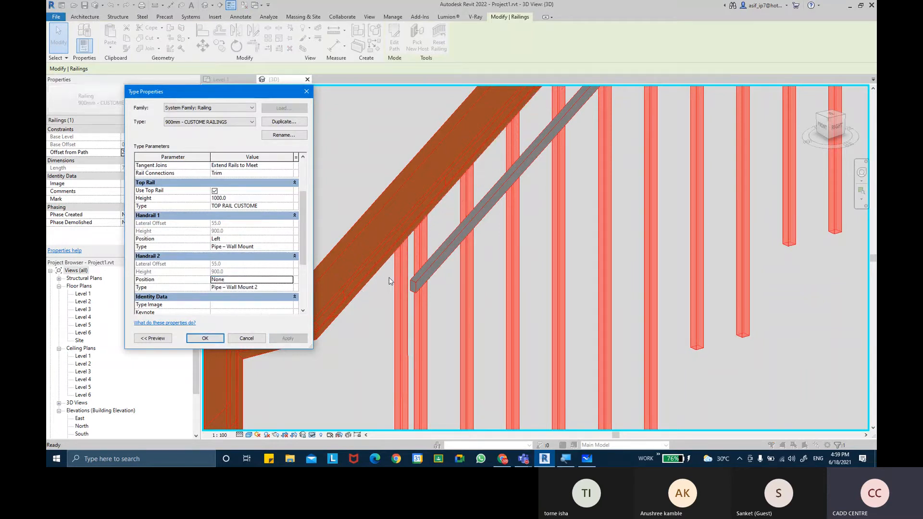
# Step: Keep Handrail 1 at the Left position and set its Pipe - Wall Mount type to a Fillet default join with fillet radius 100
pyautogui.click(285, 240)
pyautogui.click(289, 239)
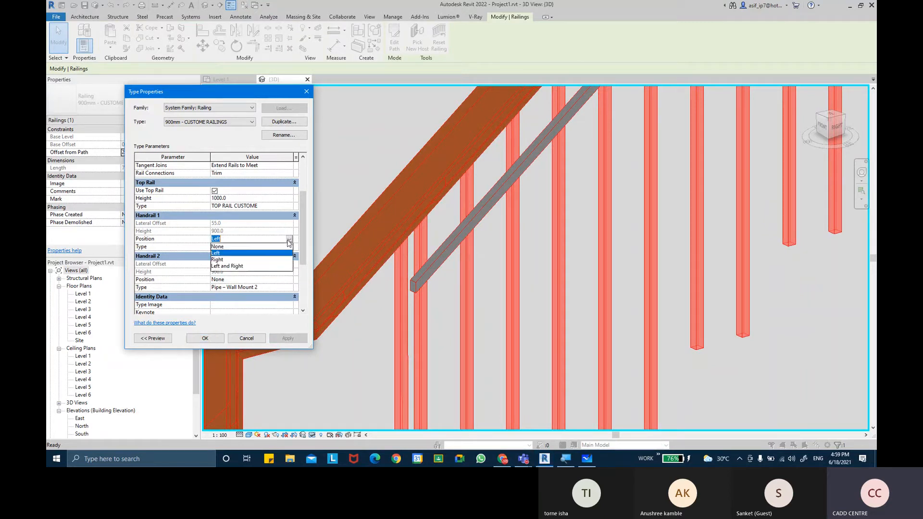
pyautogui.click(286, 251)
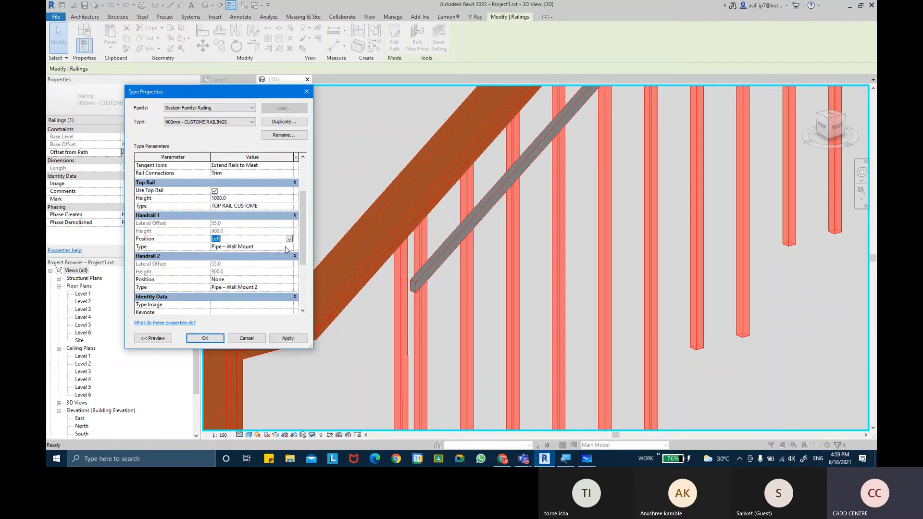
pyautogui.click(291, 248)
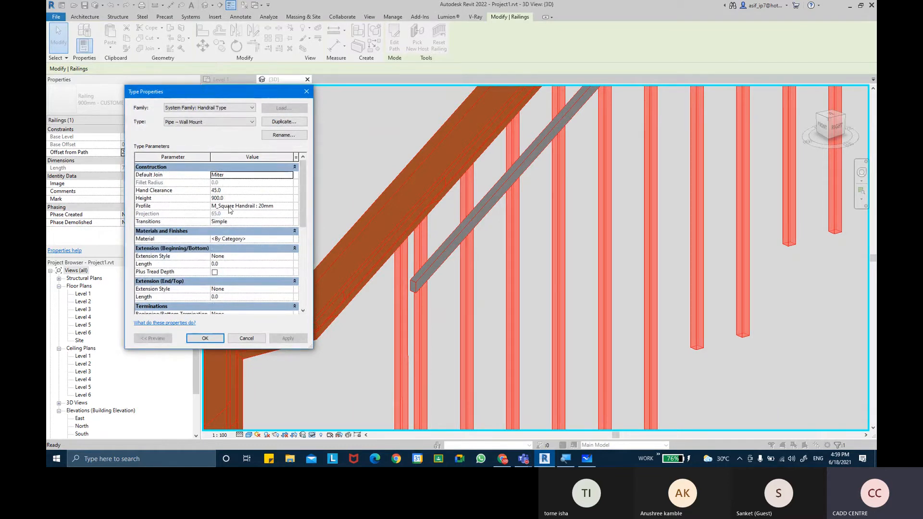
pyautogui.click(290, 176)
pyautogui.click(236, 191)
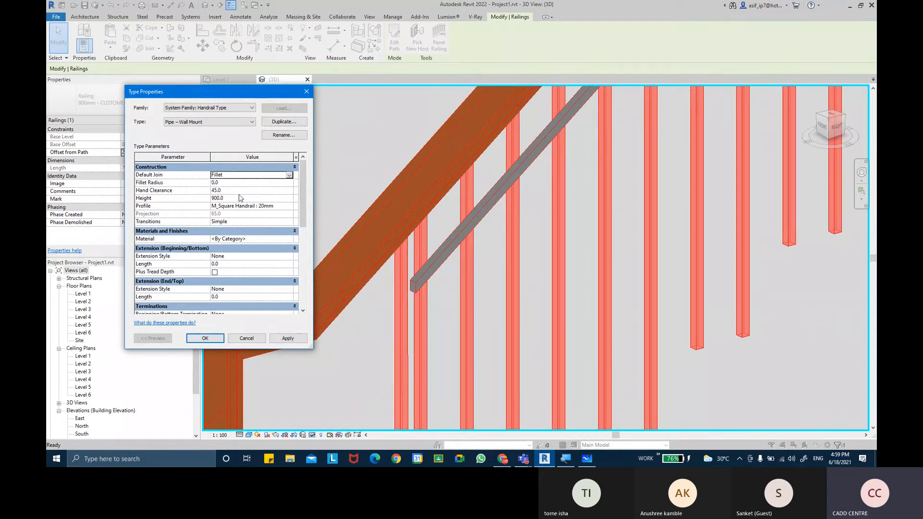
pyautogui.click(228, 183)
pyautogui.write('100')
pyautogui.press('Return')
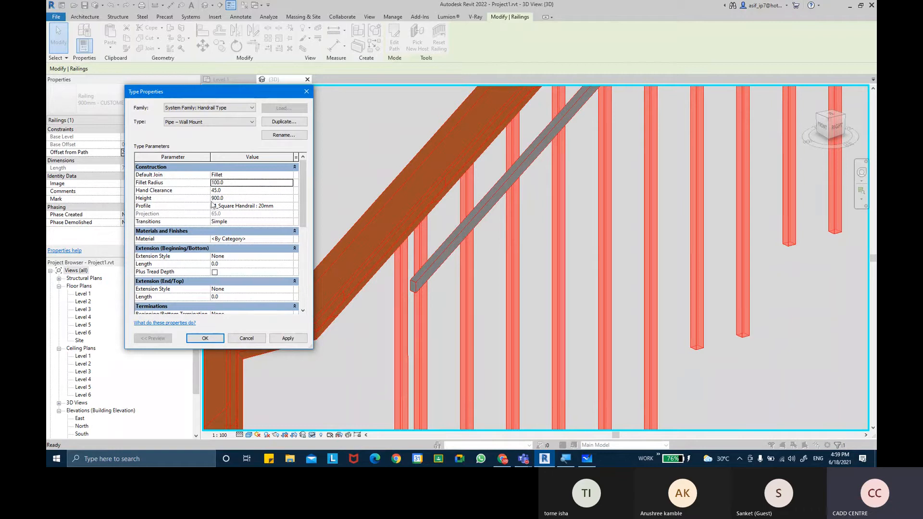
# Step: Give the Pipe - Wall Mount type the M_Circular Handrail : 40mm profile and Gooseneck transitions, applying both changes
pyautogui.click(269, 206)
pyautogui.click(290, 206)
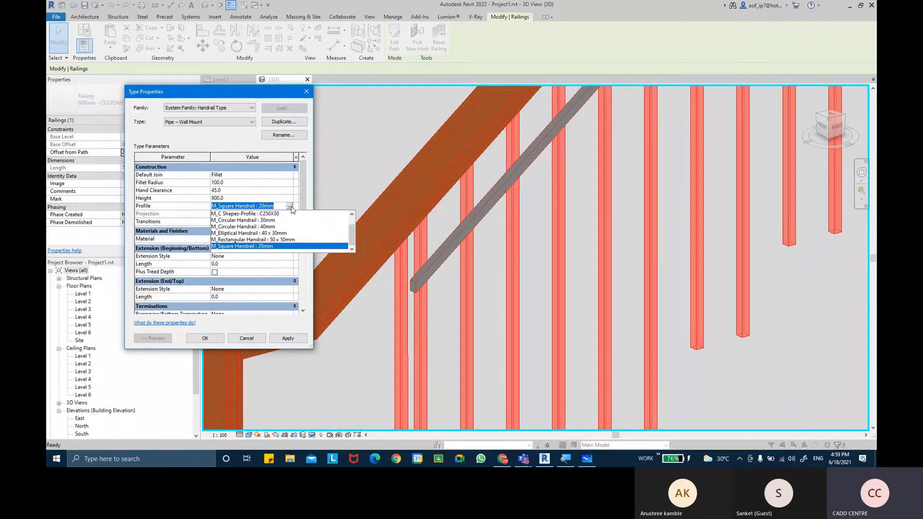
pyautogui.click(271, 227)
pyautogui.click(292, 339)
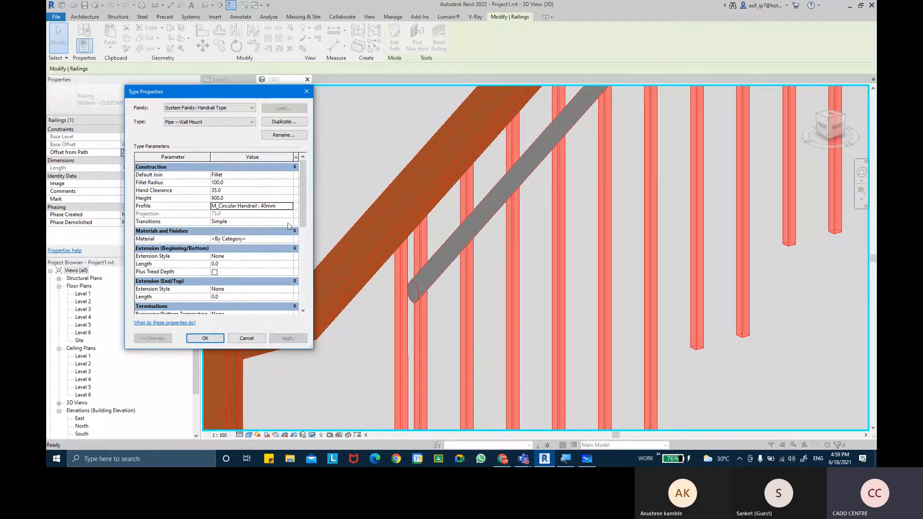
pyautogui.click(288, 222)
pyautogui.click(234, 237)
pyautogui.click(281, 340)
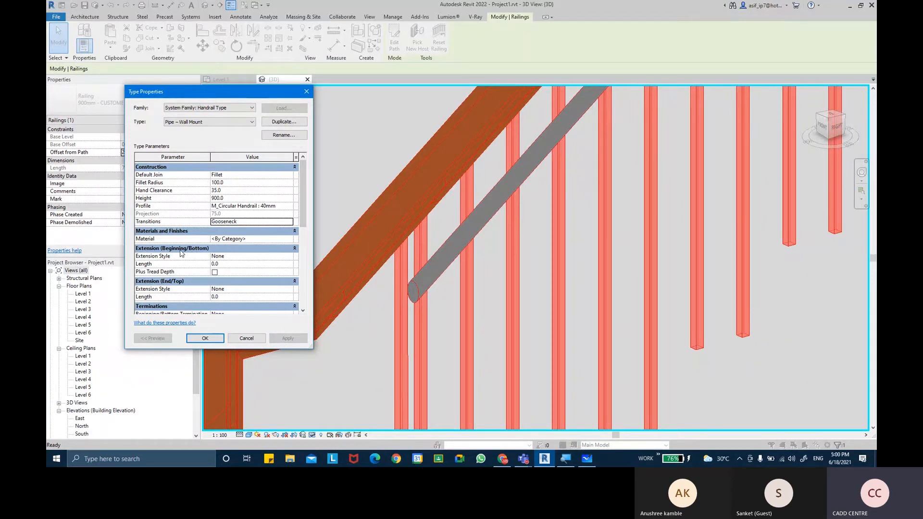
# Step: Set the handrail's beginning/bottom extension style to Wall with a length of 100 and apply it
pyautogui.click(291, 256)
pyautogui.click(289, 256)
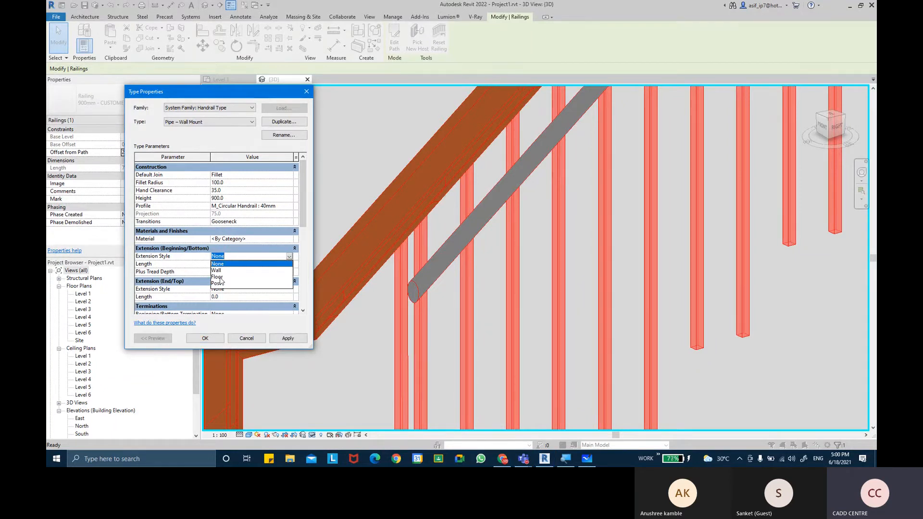
pyautogui.click(223, 270)
pyautogui.click(239, 264)
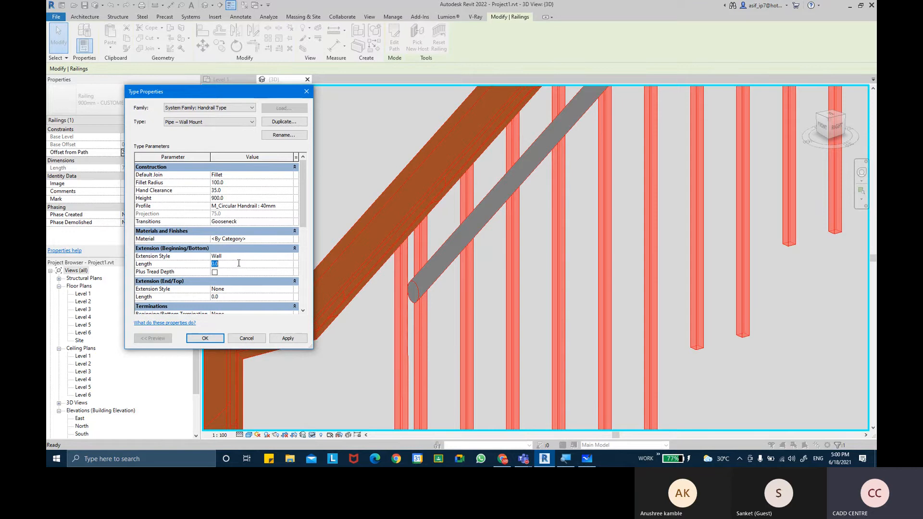
pyautogui.write('100')
pyautogui.press('Return')
pyautogui.click(288, 338)
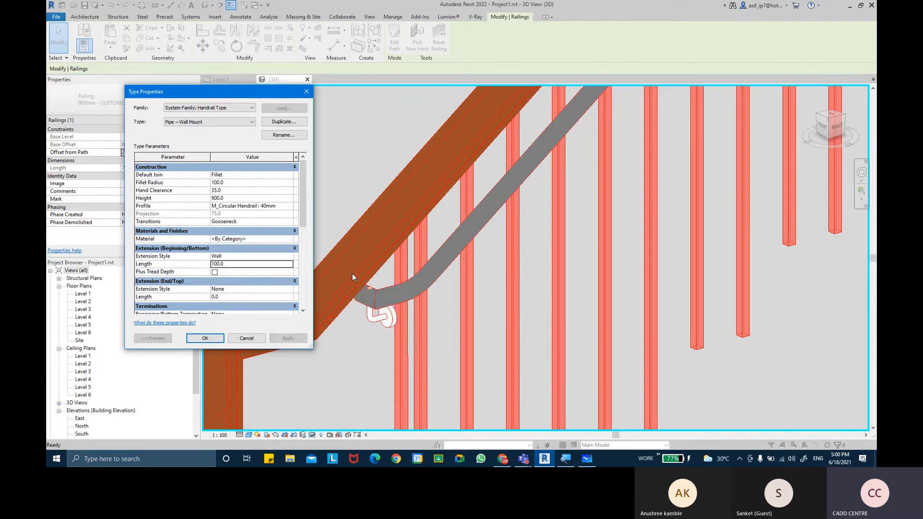
# Step: Try lengths of 1500 and 150 for the handrail's beginning/bottom extension, applying each
pyautogui.click(265, 264)
pyautogui.write('1500')
pyautogui.press('Return')
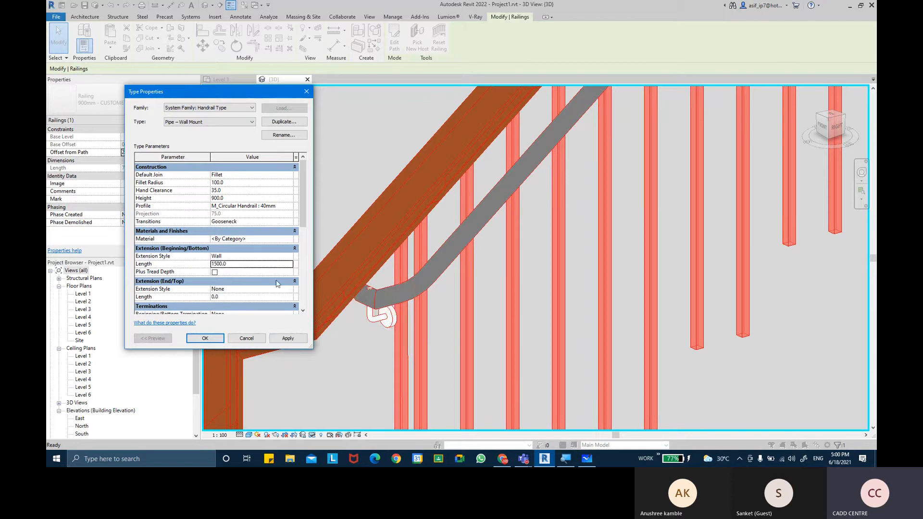
pyautogui.click(287, 339)
pyautogui.click(244, 272)
pyautogui.click(246, 265)
pyautogui.write('150')
pyautogui.press('Return')
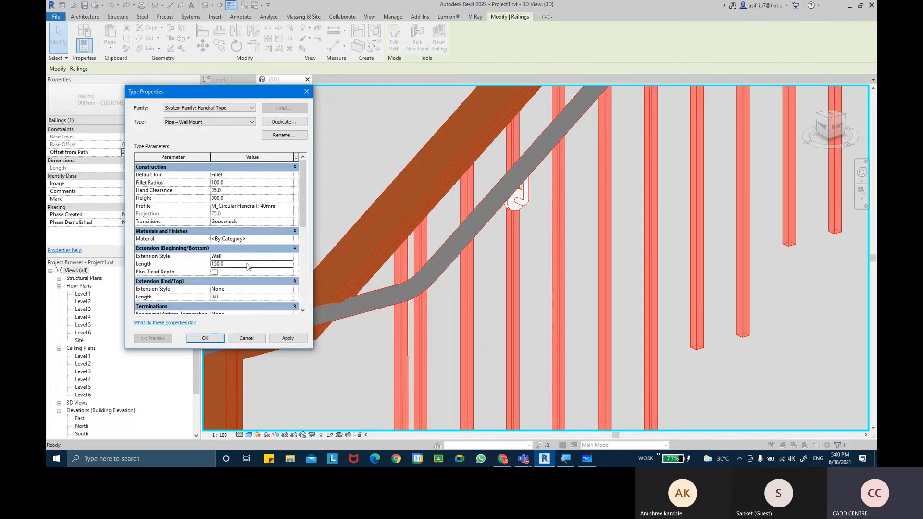
pyautogui.click(303, 341)
# Step: Set the beginning/bottom extension length back to 100, enable Plus Tread Depth and apply the changes
pyautogui.click(246, 264)
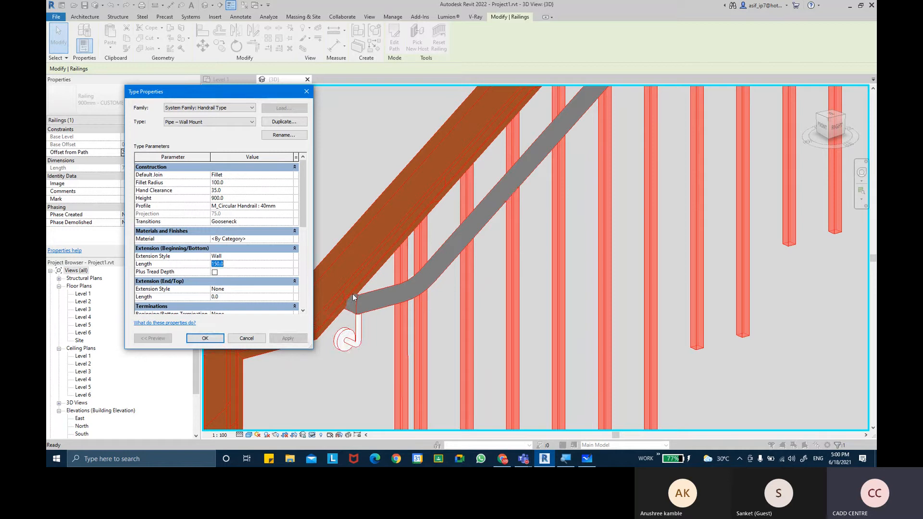
pyautogui.write('100')
pyautogui.click(289, 342)
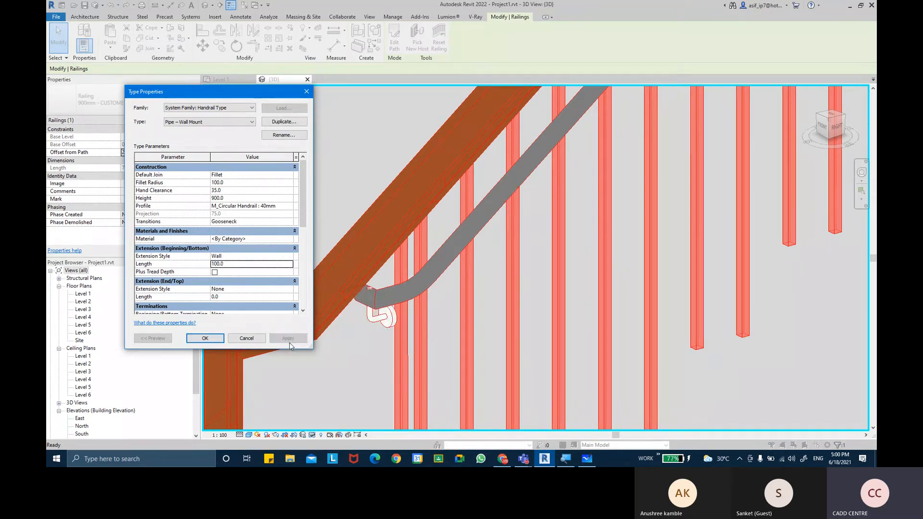
pyautogui.click(215, 272)
pyautogui.click(287, 338)
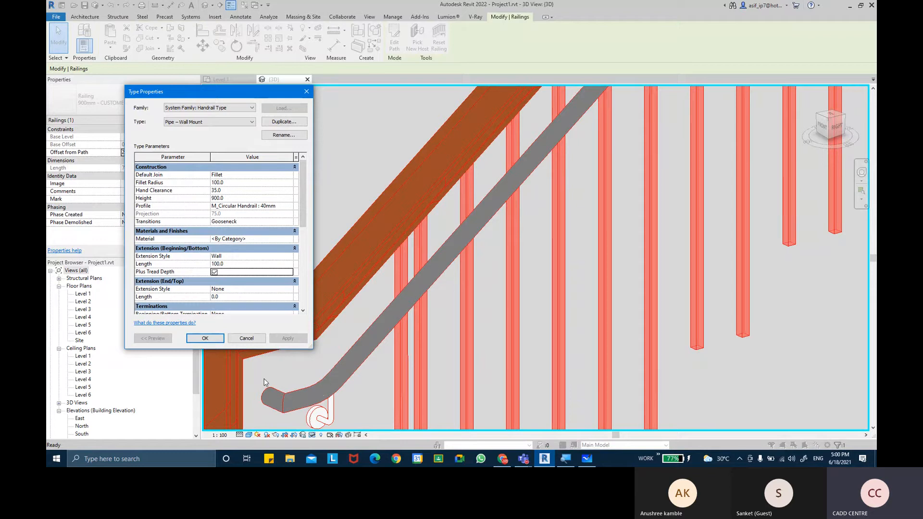
# Step: Set the handrail's end/top extension style to Floor with a length of 100, and apply the changes
pyautogui.scroll(-1, 235, 300)
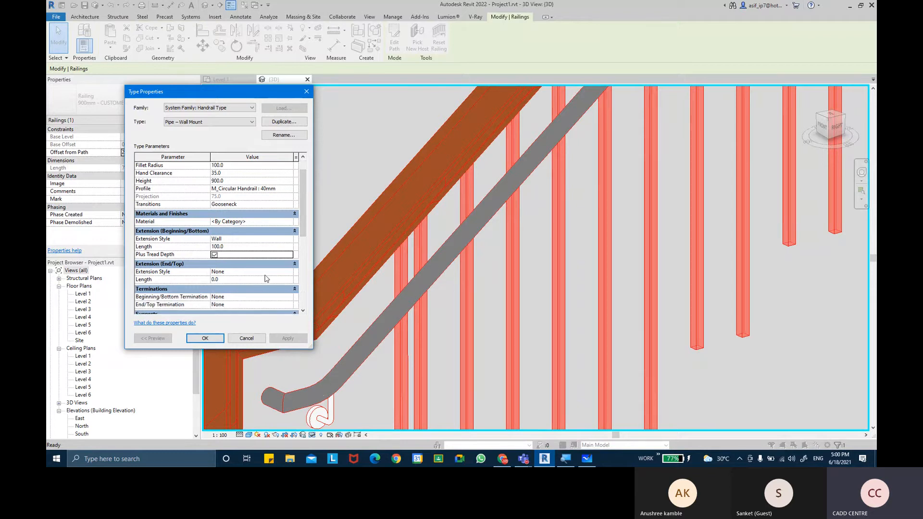
pyautogui.click(288, 273)
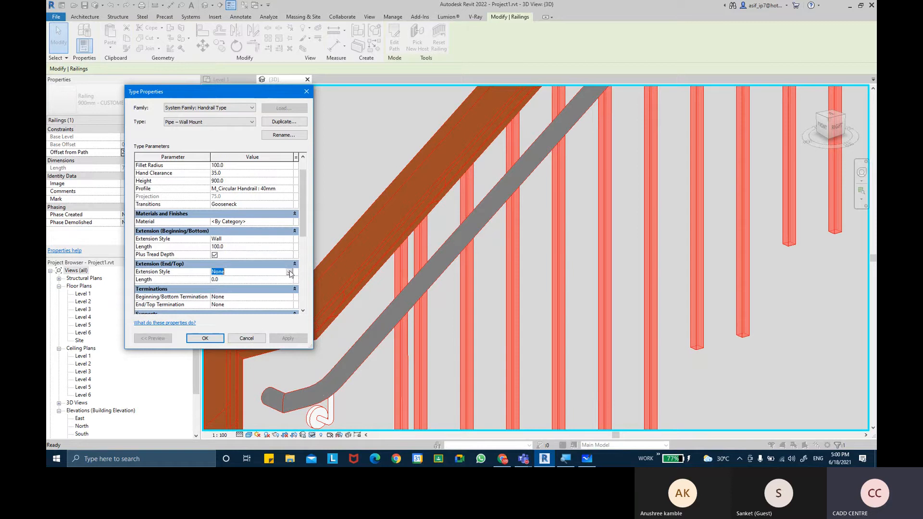
pyautogui.click(289, 273)
pyautogui.click(233, 293)
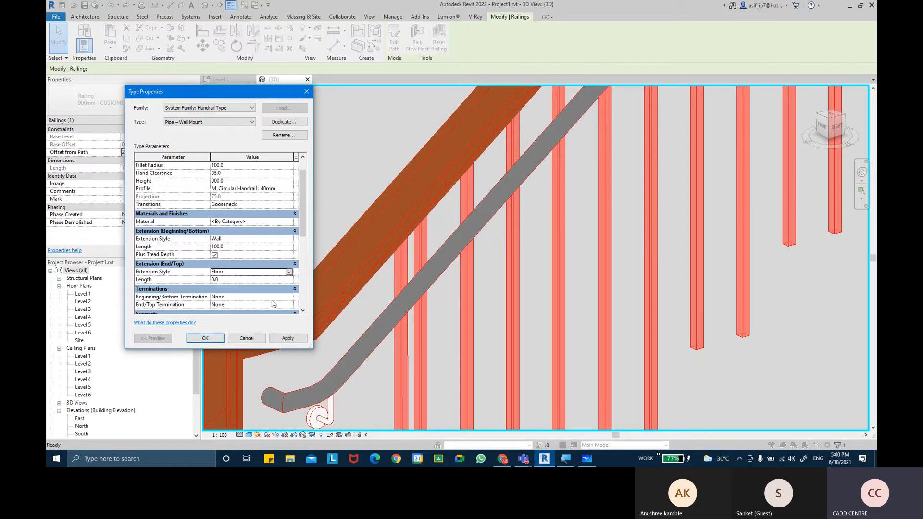
pyautogui.click(293, 340)
pyautogui.click(285, 280)
pyautogui.write('100')
pyautogui.press('Return')
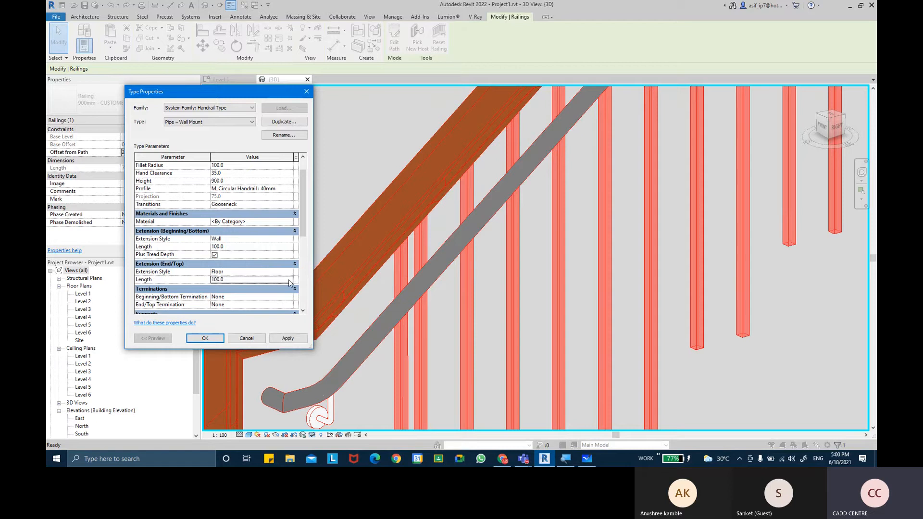
pyautogui.click(290, 339)
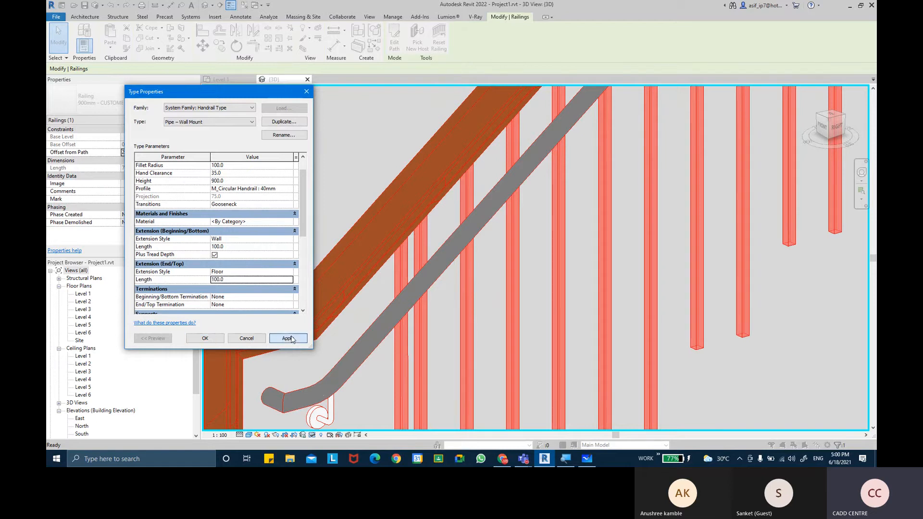
# Step: Assign the rectangular M_Termination - Wood family to the handrail's beginning/bottom and end/top terminations, then apply and accept the type changes
pyautogui.click(288, 298)
pyautogui.click(263, 311)
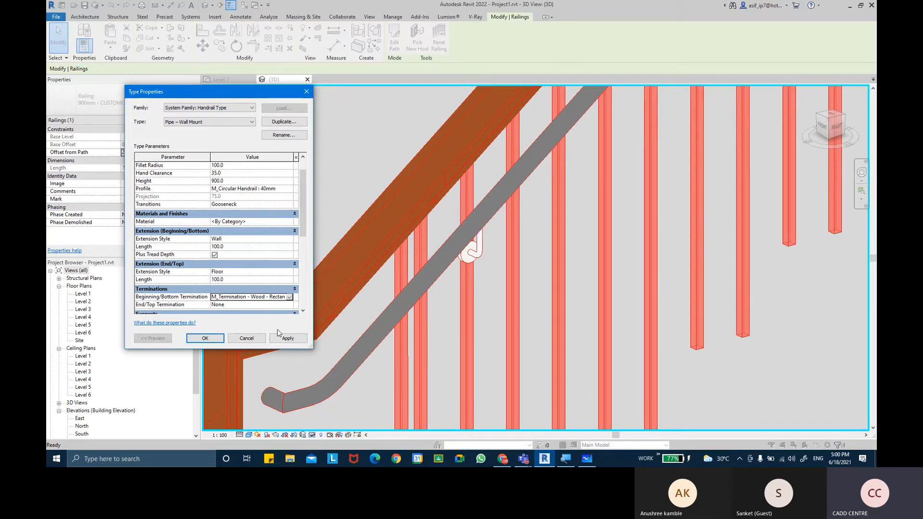
pyautogui.click(286, 338)
pyautogui.click(286, 305)
pyautogui.click(289, 305)
pyautogui.click(255, 313)
pyautogui.click(288, 338)
pyautogui.press('Return')
pyautogui.click(290, 339)
pyautogui.click(210, 339)
# Step: Examine the wall and floor extensions and their terminations at both ends of the handrail in the 3D view
pyautogui.scroll(-6, 350, 299)
pyautogui.click(462, 298)
pyautogui.scroll(-2, 523, 266)
pyautogui.scroll(5, 561, 175)
pyautogui.keyDown('shift'); pyautogui.moveTo(553, 196); pyautogui.dragTo(437, 346, button='middle'); pyautogui.keyUp('shift')
pyautogui.scroll(-4, 376, 397)
pyautogui.scroll(-1, 377, 399)
pyautogui.scroll(6, 396, 391)
pyautogui.keyDown('shift'); pyautogui.moveTo(306, 276); pyautogui.dragTo(255, 288, button='middle'); pyautogui.keyUp('shift')
pyautogui.scroll(4, 518, 166)
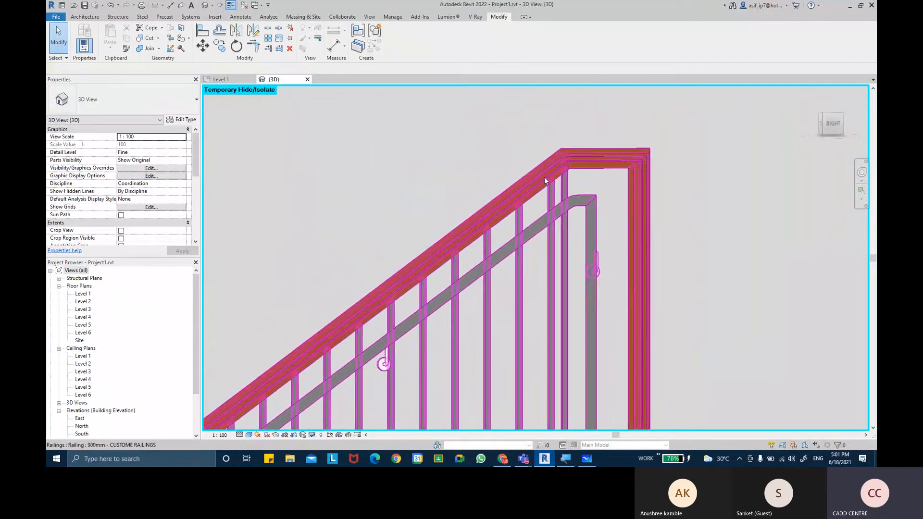
pyautogui.scroll(3, 544, 177)
pyautogui.scroll(-5, 603, 219)
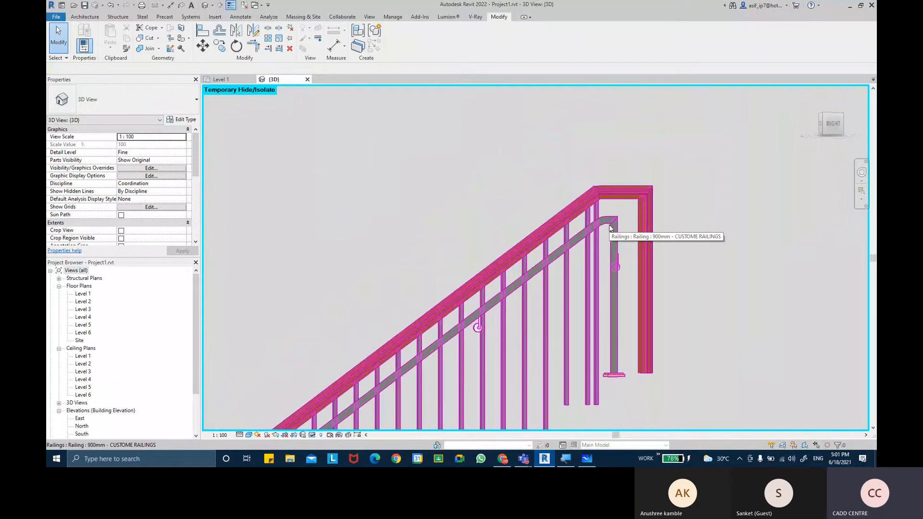
pyautogui.keyDown('shift'); pyautogui.moveTo(609, 224); pyautogui.dragTo(557, 351, button='middle'); pyautogui.keyUp('shift')
pyautogui.scroll(-5, 500, 384)
pyautogui.scroll(10, 493, 391)
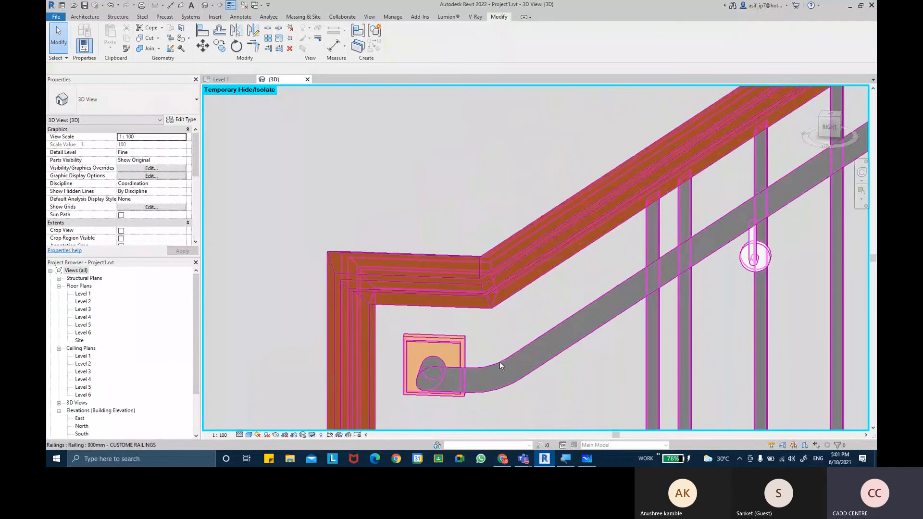
pyautogui.scroll(-6, 502, 363)
pyautogui.keyDown('shift'); pyautogui.moveTo(480, 310); pyautogui.dragTo(466, 233, button='middle'); pyautogui.keyUp('shift')
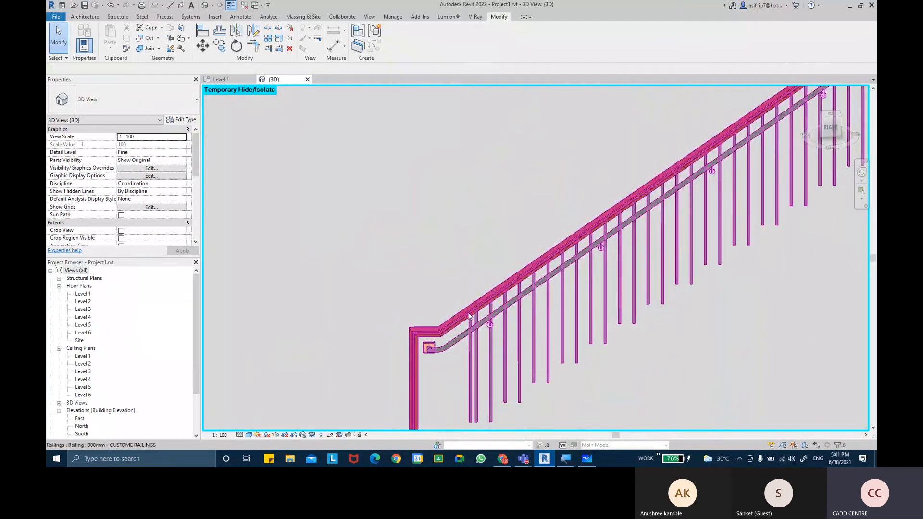
# Step: Disable Use Top Rail in the 900mm - CUSTOME RAILINGS type and apply the change
pyautogui.click(509, 311)
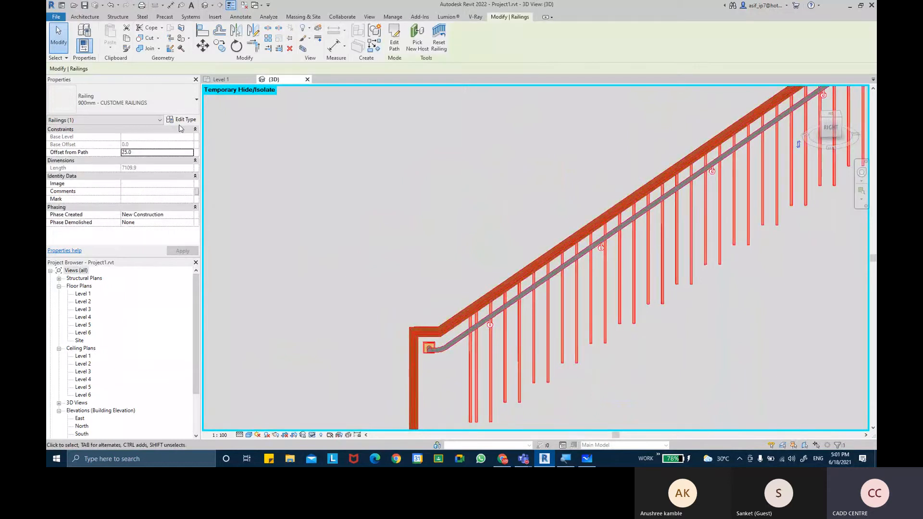
pyautogui.click(173, 122)
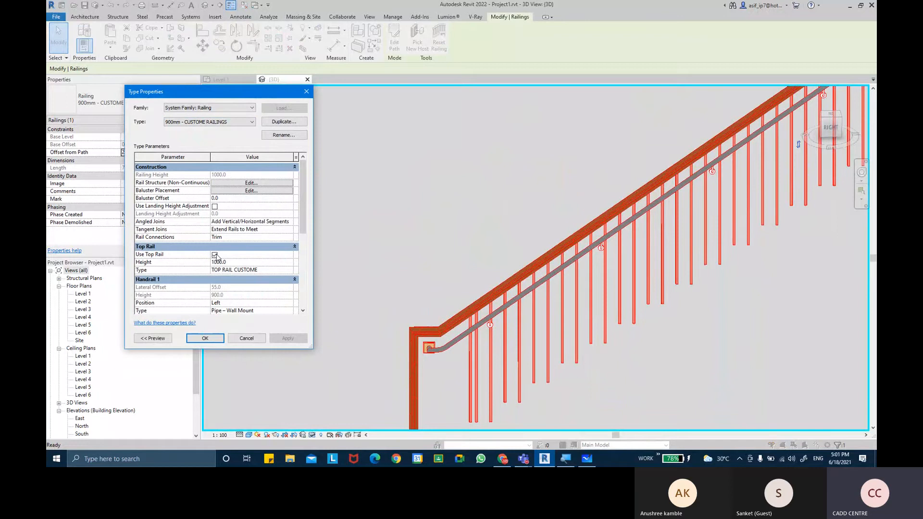
pyautogui.click(214, 255)
pyautogui.click(288, 338)
pyautogui.click(250, 251)
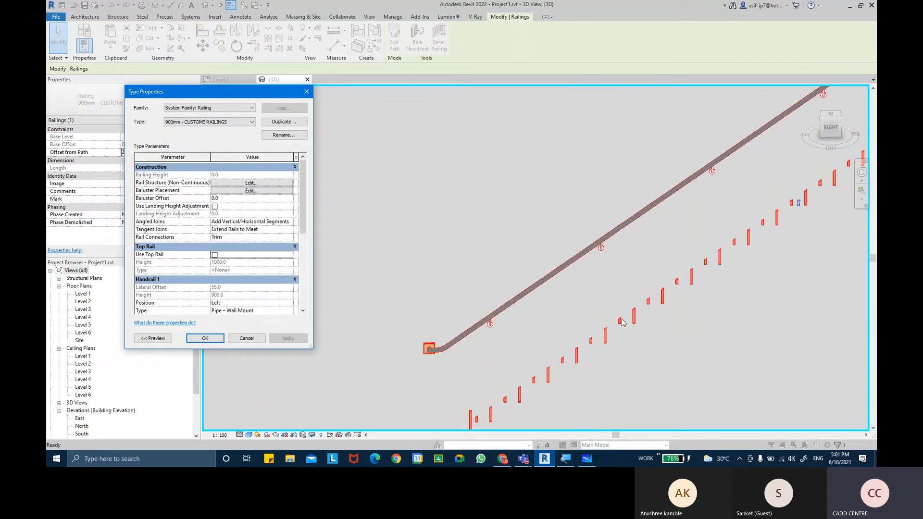
pyautogui.press('ctrl')
pyautogui.press('ctrl')
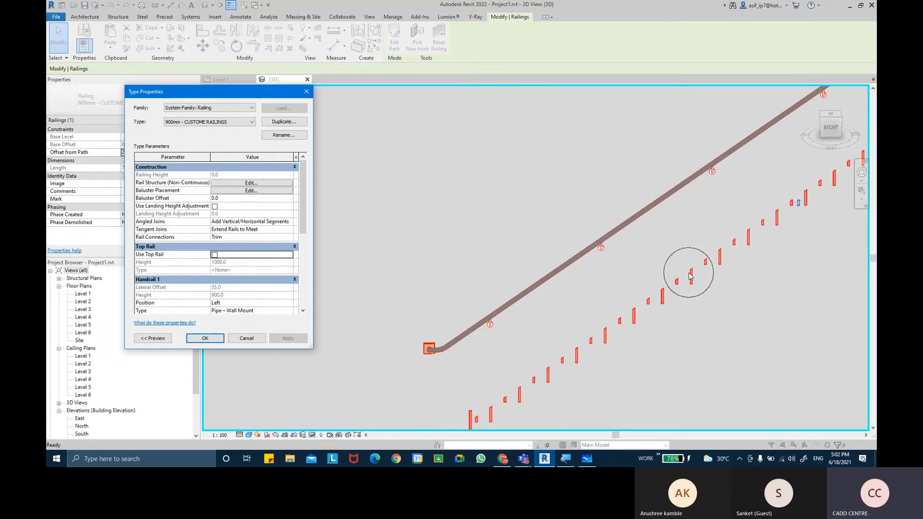
# Step: In the railing's baluster placement settings, disable Use Baluster Per Tread On Stairs and apply the change
pyautogui.click(222, 191)
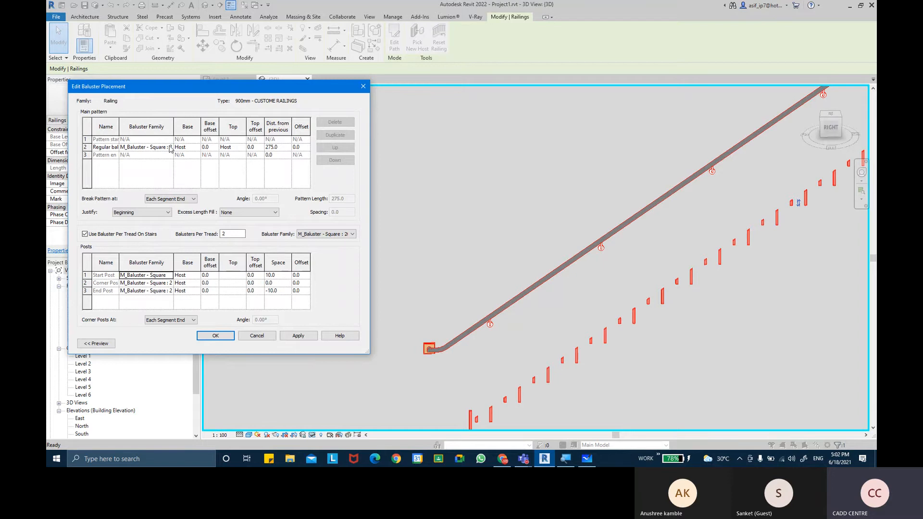
pyautogui.click(101, 236)
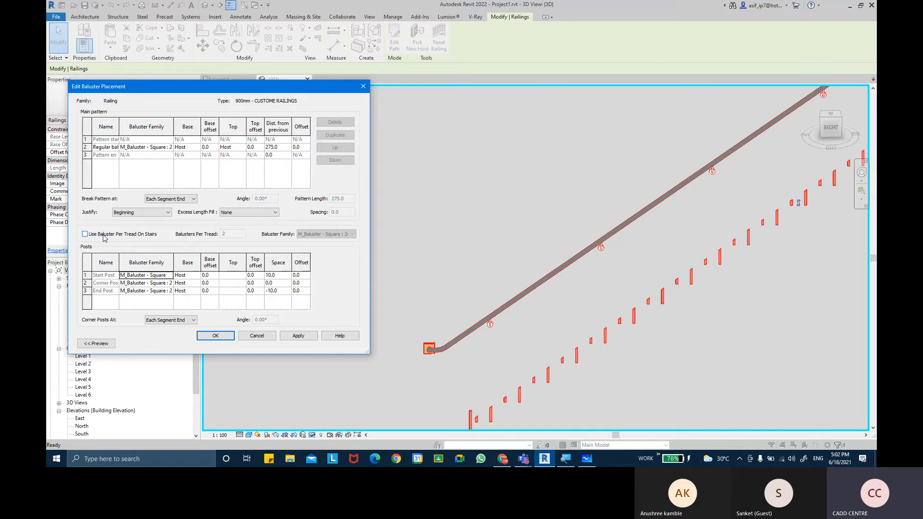
pyautogui.click(298, 336)
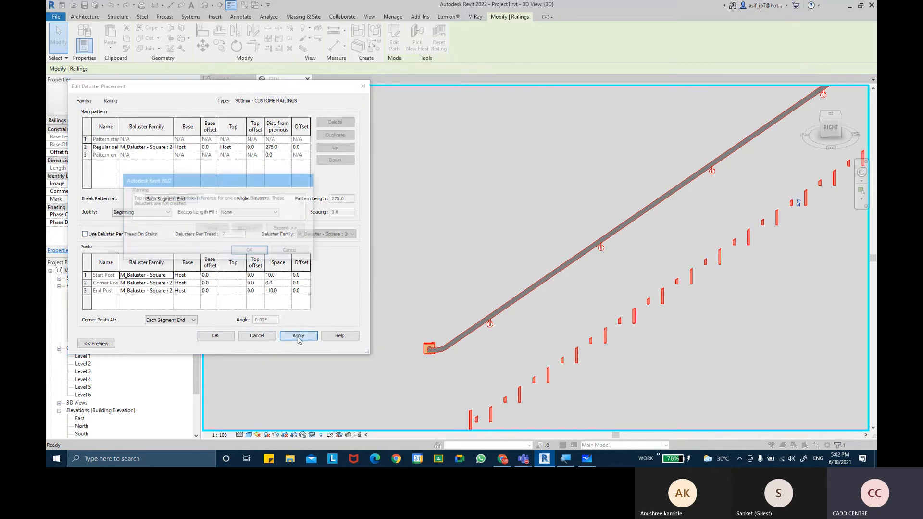
pyautogui.click(251, 251)
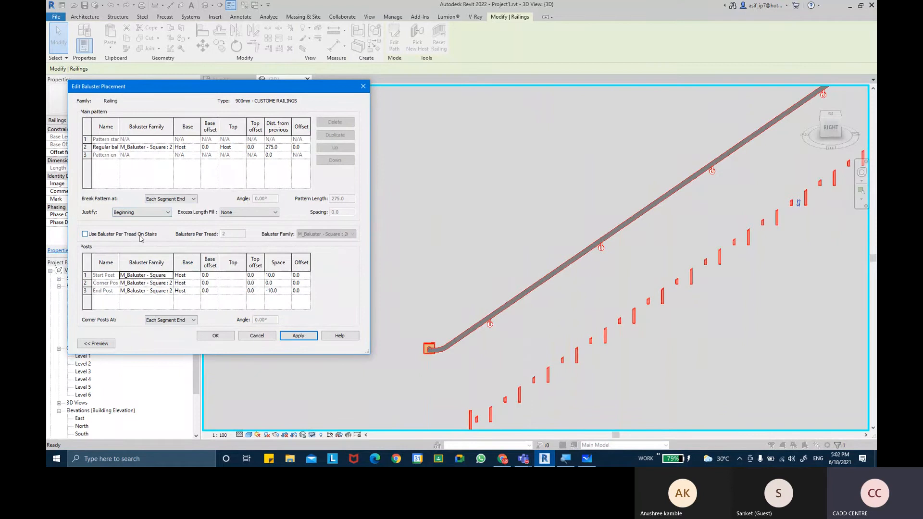
pyautogui.click(156, 214)
pyautogui.click(156, 213)
pyautogui.click(182, 200)
pyautogui.click(181, 198)
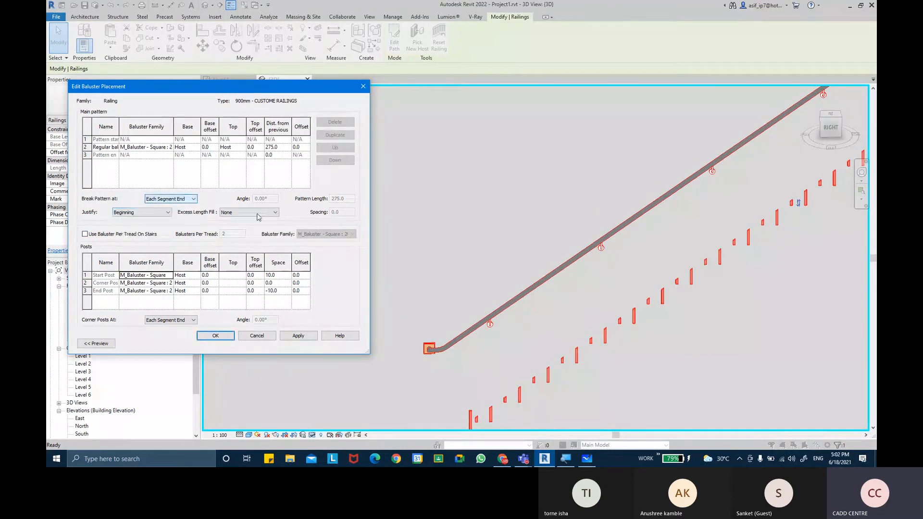
# Step: Set the regular baluster's family to None in the main pattern and apply it
pyautogui.click(145, 148)
pyautogui.click(169, 147)
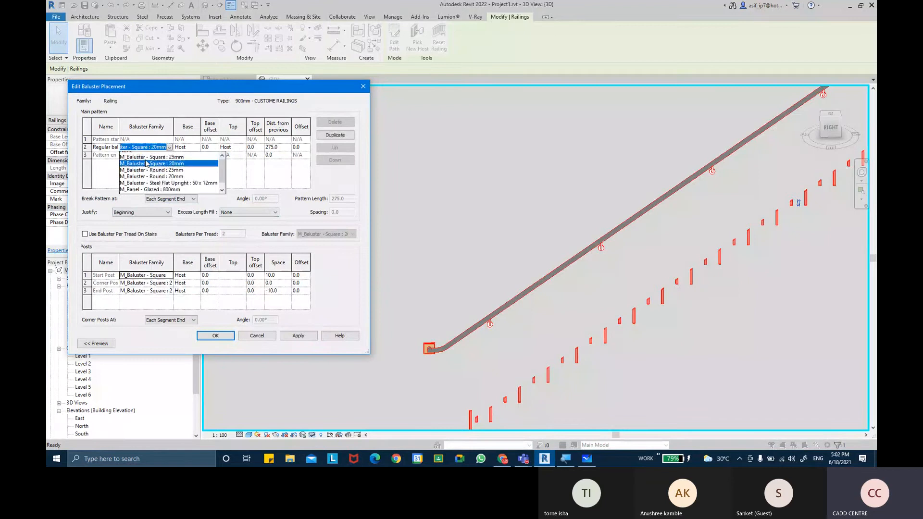
pyautogui.click(142, 155)
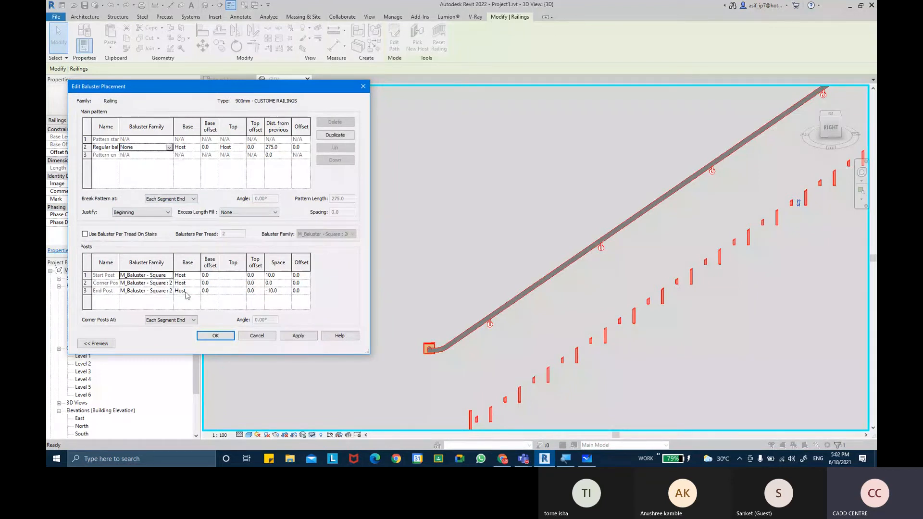
pyautogui.click(312, 339)
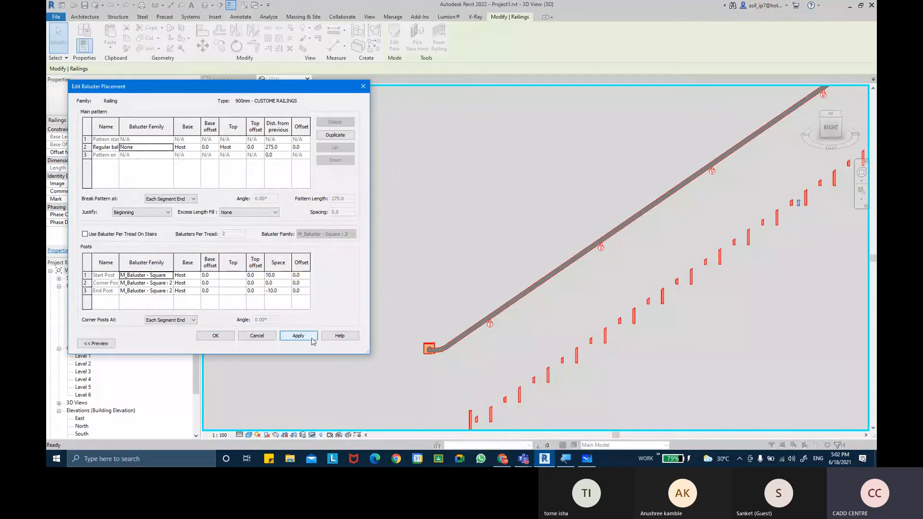
# Step: Set the start, corner and end posts' baluster families to None, then apply and accept the baluster placement and railing type changes
pyautogui.click(147, 275)
pyautogui.click(147, 275)
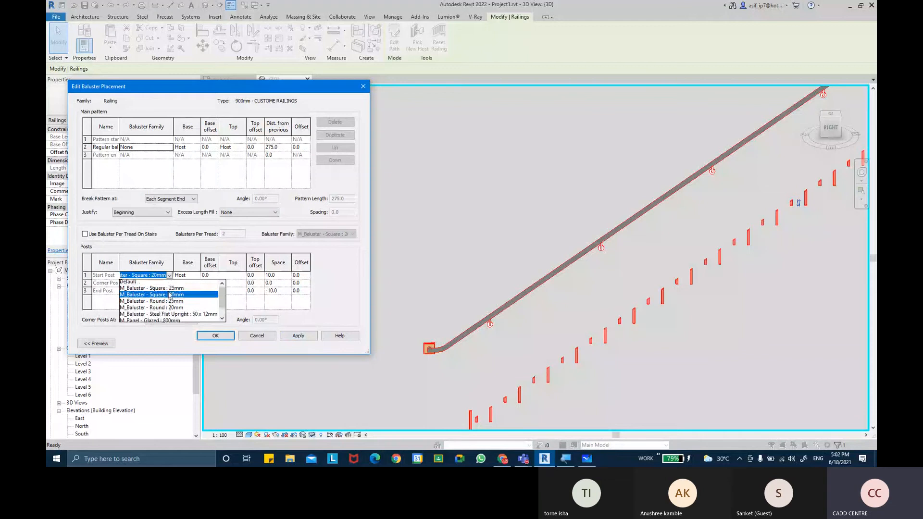
pyautogui.click(140, 283)
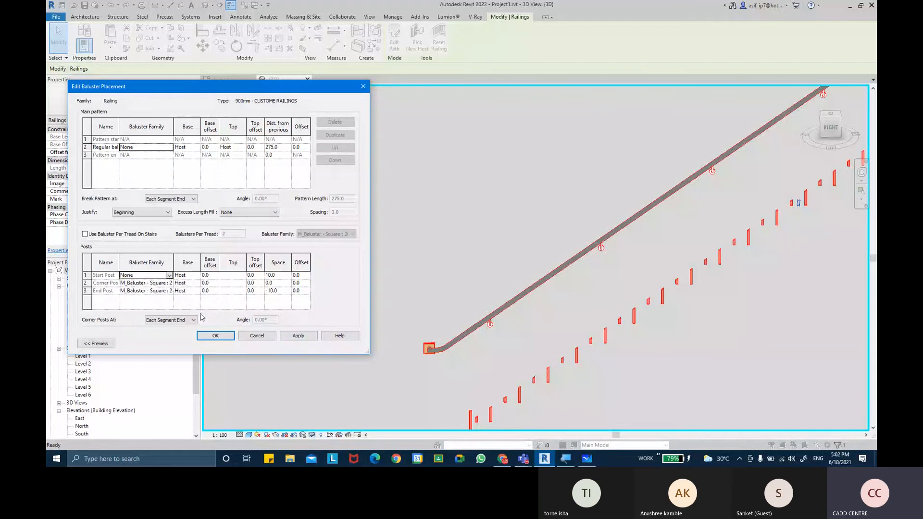
pyautogui.click(173, 284)
pyautogui.click(173, 284)
pyautogui.click(144, 290)
pyautogui.click(147, 291)
pyautogui.click(170, 291)
pyautogui.click(149, 299)
pyautogui.click(298, 339)
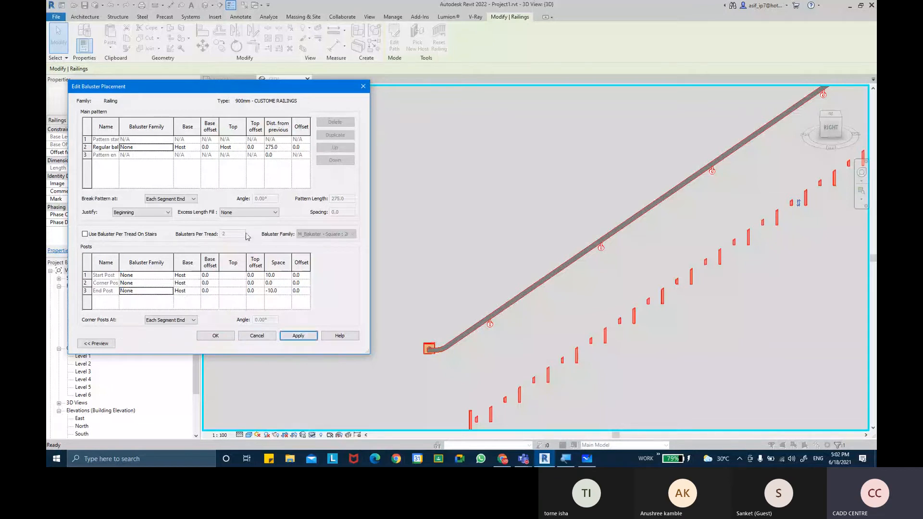
pyautogui.click(234, 337)
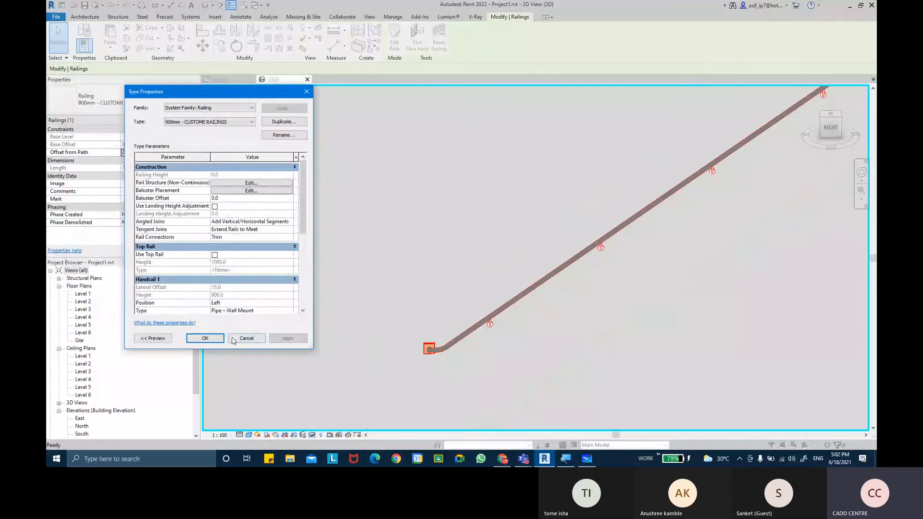
pyautogui.click(212, 338)
# Step: Reset the temporary hide/isolate in the 3D view and view the handrail together with its staircase
pyautogui.keyDown('shift'); pyautogui.moveTo(214, 339); pyautogui.dragTo(394, 331, button='middle'); pyautogui.keyUp('shift')
pyautogui.click(313, 435)
pyautogui.click(352, 426)
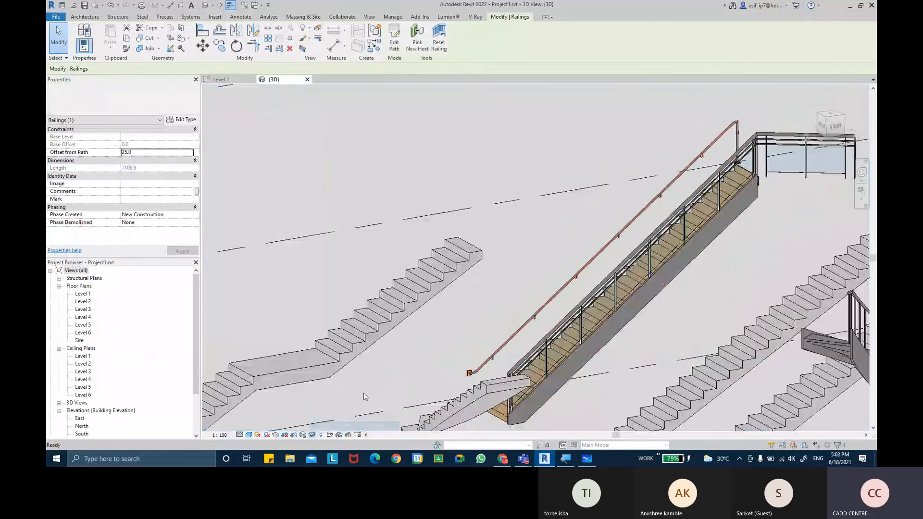
pyautogui.keyDown('shift'); pyautogui.moveTo(505, 329); pyautogui.dragTo(703, 341, button='middle'); pyautogui.keyUp('shift')
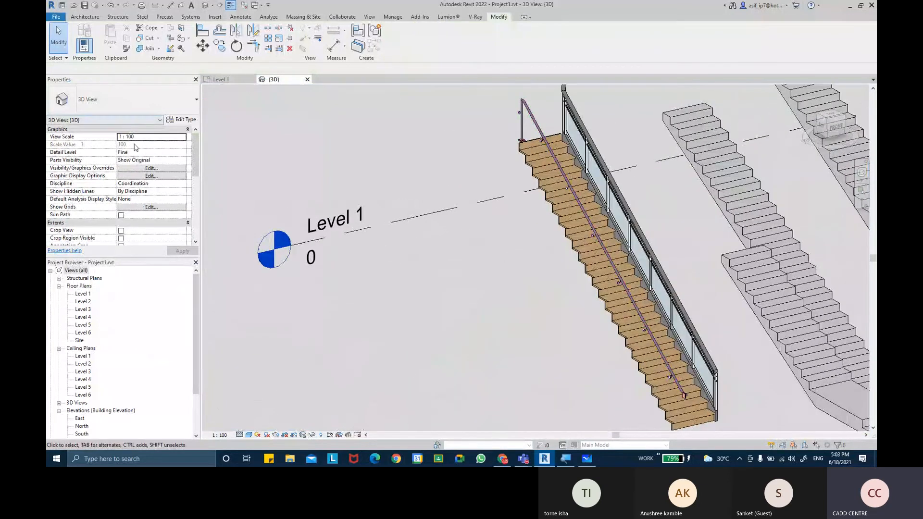
# Step: In the Level 1 floor plan, draw a Generic - 200mm wall about 7000 mm long along the handrail side of the assembled stair
pyautogui.doubleClick(90, 293)
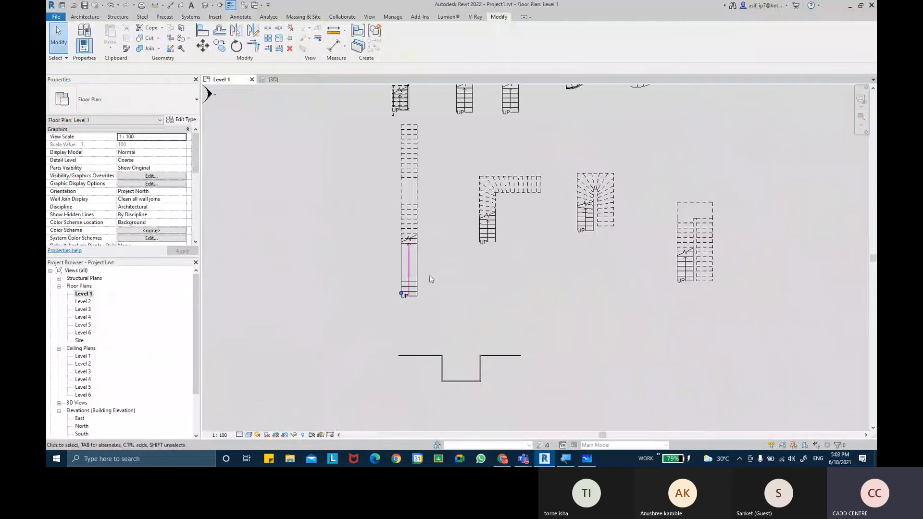
pyautogui.scroll(5, 438, 182)
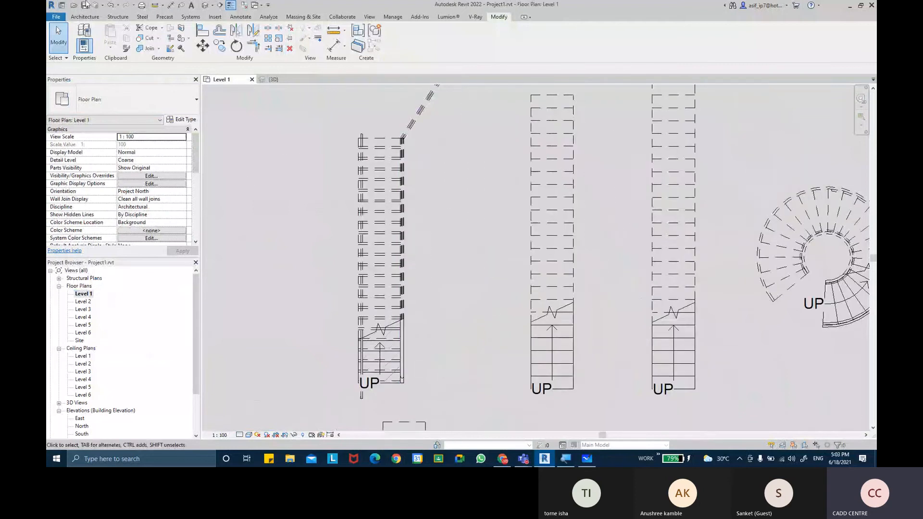
pyautogui.click(82, 17)
pyautogui.click(84, 52)
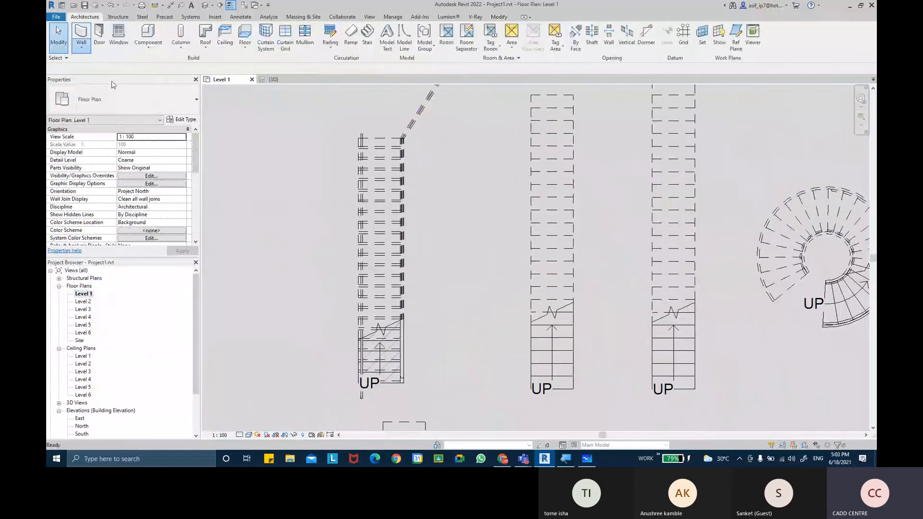
pyautogui.click(99, 62)
pyautogui.click(361, 398)
pyautogui.click(361, 101)
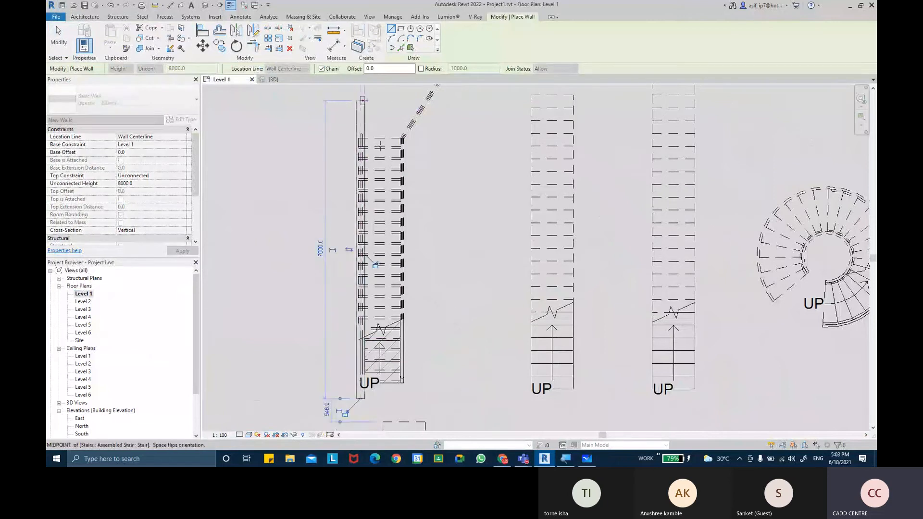
pyautogui.press('Escape')
pyautogui.press('Escape')
# Step: Move the new wall outward so its inner face lines up with the railing's outer edge beside the stair
pyautogui.click(360, 131)
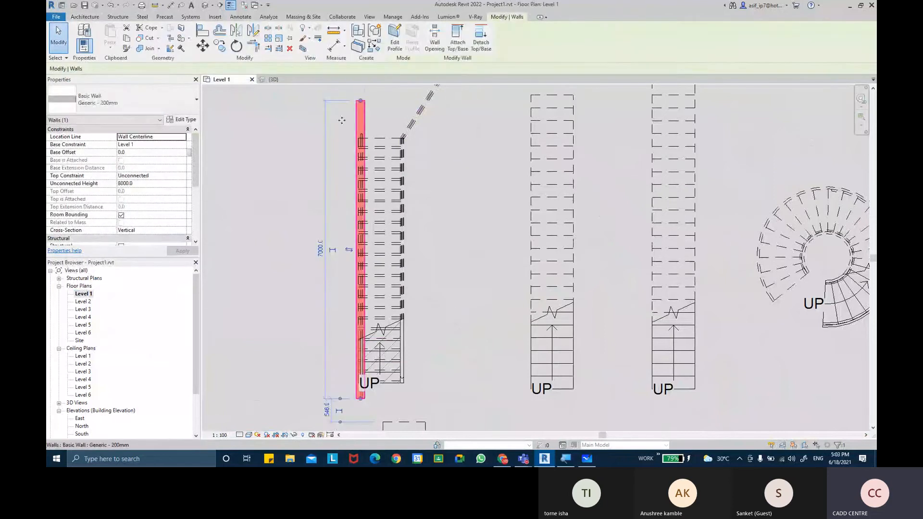
pyautogui.click(202, 46)
pyautogui.scroll(5, 339, 383)
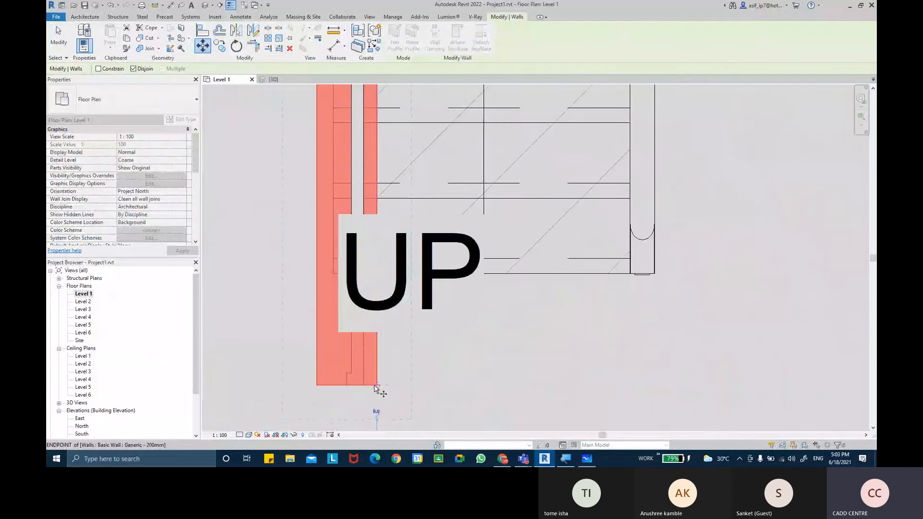
pyautogui.click(344, 386)
pyautogui.click(370, 399)
pyautogui.scroll(-5, 371, 400)
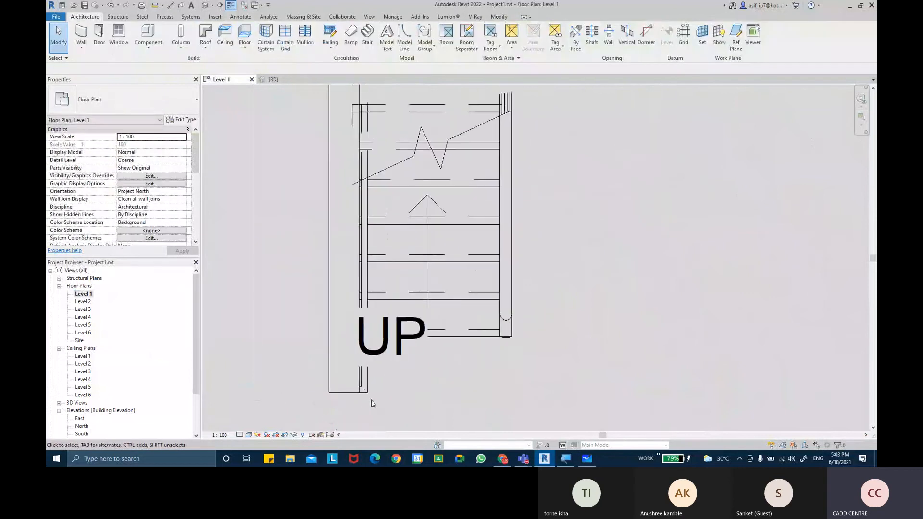
# Step: Lengthen the handrail-side wall at both ends in the Level 1 plan so it extends beyond the start and end of the stair
pyautogui.click(349, 395)
pyautogui.scroll(-5, 349, 395)
pyautogui.moveTo(349, 394); pyautogui.dragTo(348, 409)
pyautogui.press('Escape')
pyautogui.click(349, 250)
pyautogui.moveTo(349, 247); pyautogui.dragTo(348, 185)
pyautogui.press('Escape')
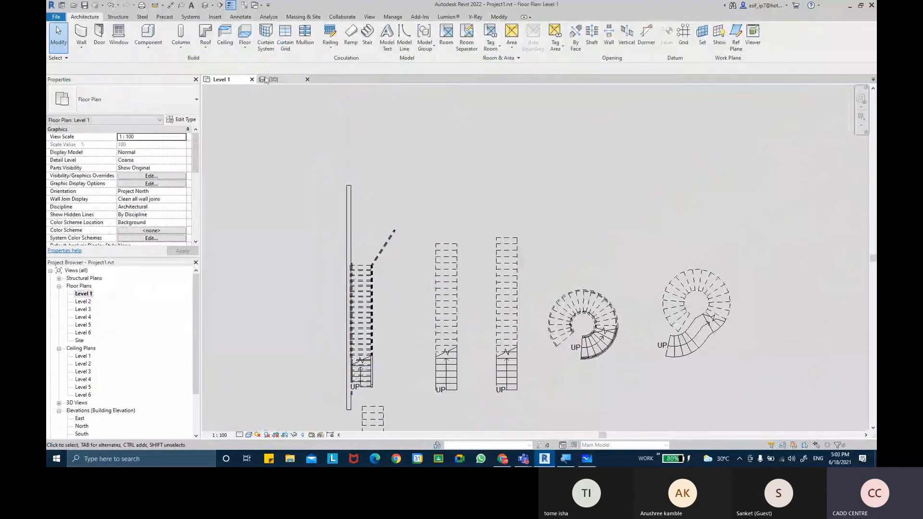
# Step: Examine the extended wall and the wall-mounted handrail's supports beside the assembled stair in the 3D view
pyautogui.click(269, 81)
pyautogui.scroll(-2, 478, 245)
pyautogui.keyDown('shift'); pyautogui.moveTo(478, 255); pyautogui.dragTo(346, 282, button='middle'); pyautogui.keyUp('shift')
pyautogui.scroll(4, 488, 311)
pyautogui.keyDown('shift'); pyautogui.moveTo(496, 326); pyautogui.dragTo(548, 264, button='middle'); pyautogui.keyUp('shift')
pyautogui.scroll(-5, 548, 264)
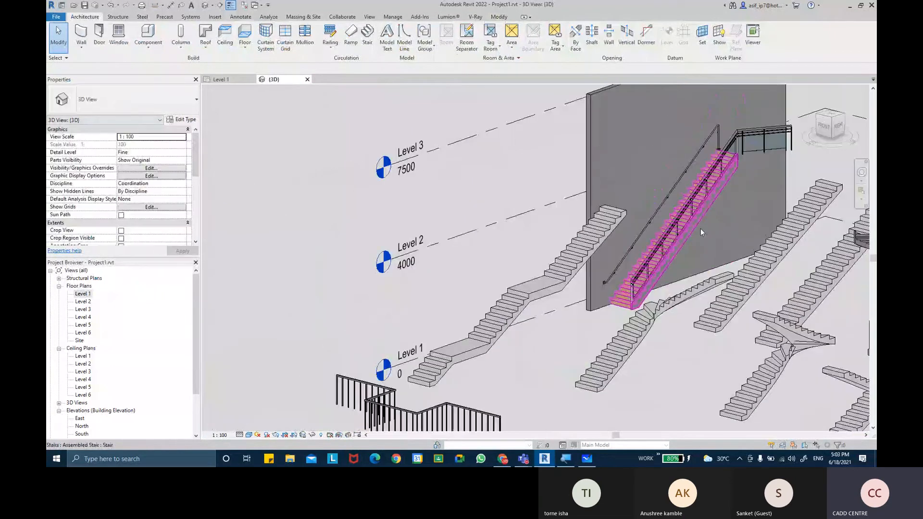
pyautogui.keyDown('shift'); pyautogui.moveTo(700, 229); pyautogui.dragTo(630, 221, button='middle'); pyautogui.keyUp('shift')
pyautogui.scroll(2, 630, 221)
pyautogui.moveTo(575, 264)
pyautogui.keyDown('shift'); pyautogui.mouseDown(button='middle')
pyautogui.moveTo(571, 215)
pyautogui.moveTo(626, 243)
pyautogui.moveTo(692, 226)
pyautogui.moveTo(732, 252)
pyautogui.moveTo(591, 308)
pyautogui.moveTo(566, 252)
pyautogui.mouseUp(button='middle'); pyautogui.keyUp('shift')
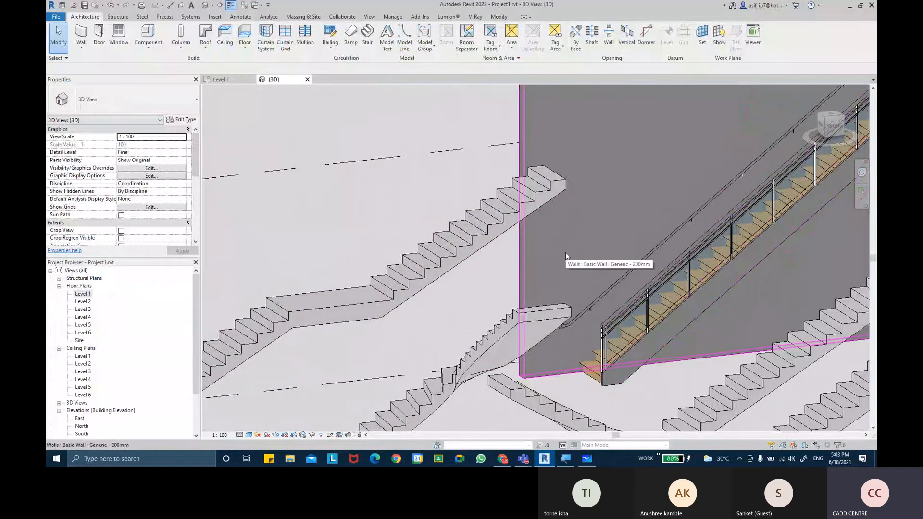
pyautogui.scroll(3, 673, 289)
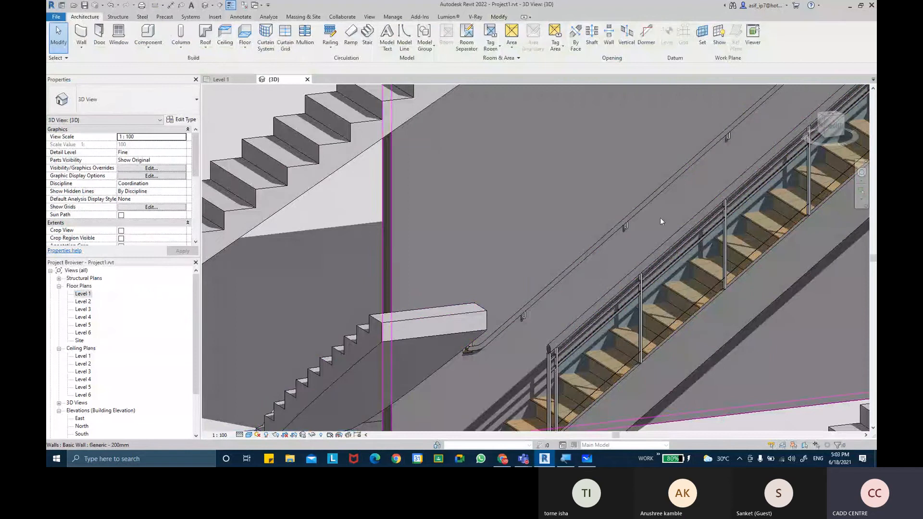
pyautogui.scroll(-1, 660, 218)
pyautogui.keyDown('shift'); pyautogui.moveTo(595, 274); pyautogui.dragTo(554, 289, button='middle'); pyautogui.keyUp('shift')
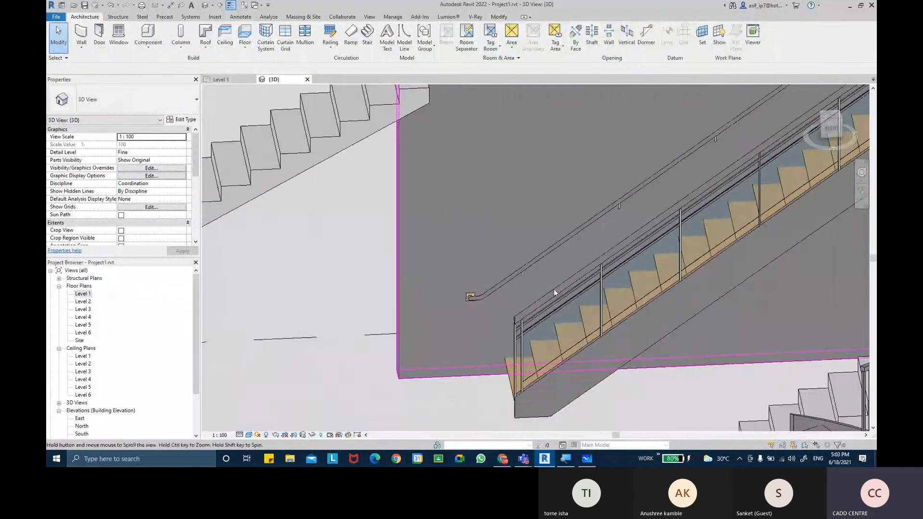
pyautogui.scroll(2, 543, 281)
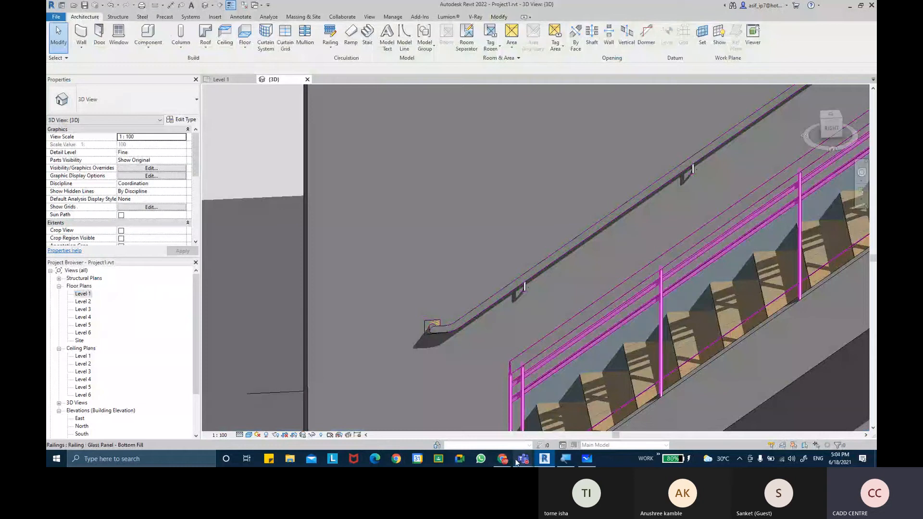
# Step: Open the type properties of the wall-side 900mm - CUSTOME RAILINGS railing and review its construction, top rail and handrail parameters
pyautogui.click(504, 293)
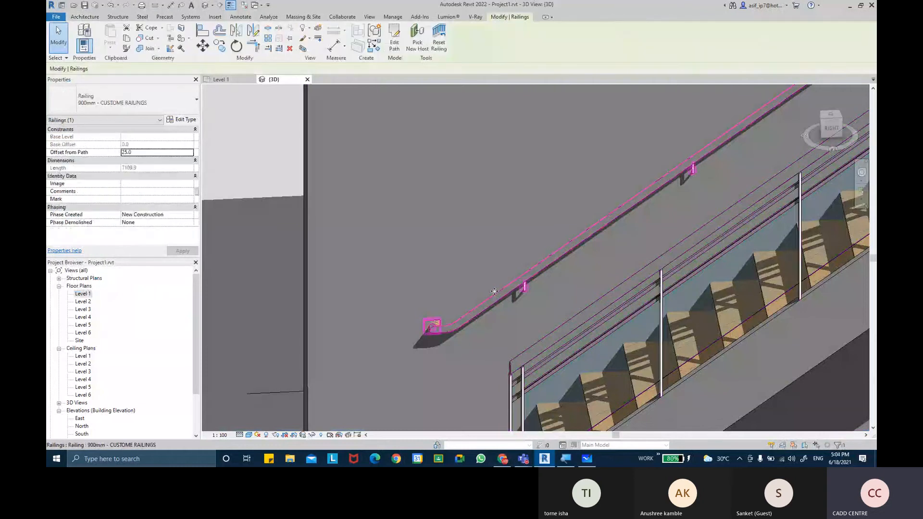
pyautogui.click(175, 121)
pyautogui.scroll(-4, 189, 267)
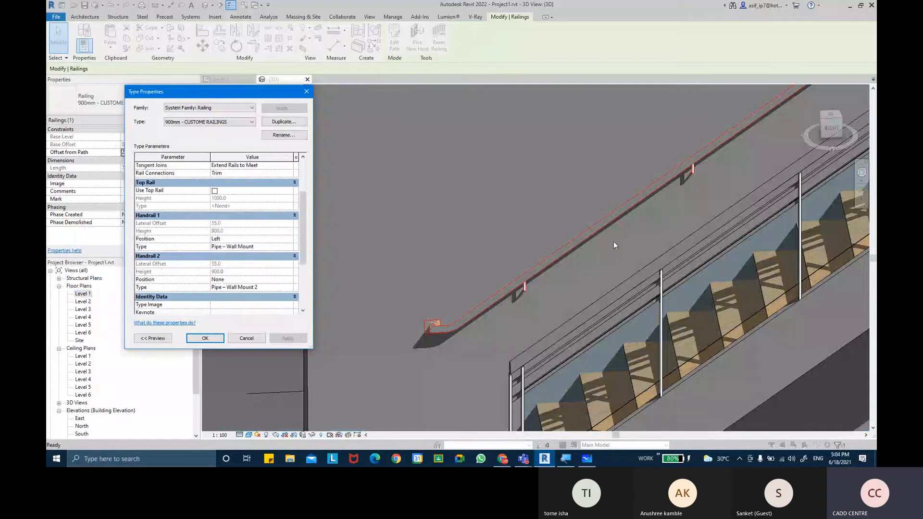
pyautogui.scroll(3, 265, 247)
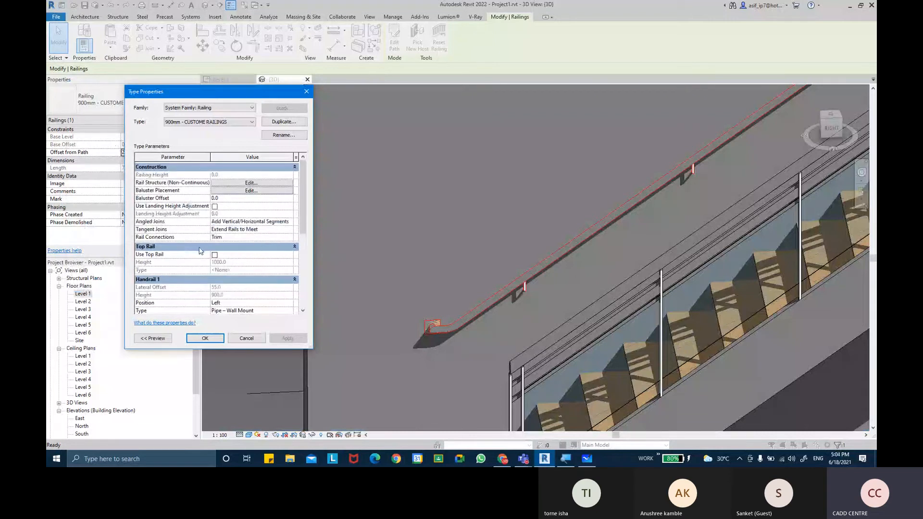
pyautogui.scroll(-1, 187, 280)
pyautogui.scroll(1, 256, 216)
# Step: Switch to Microsoft Whiteboard and label both blue uprights of the railing sketch "Post" in blue, marking them E and S
pyautogui.click(587, 459)
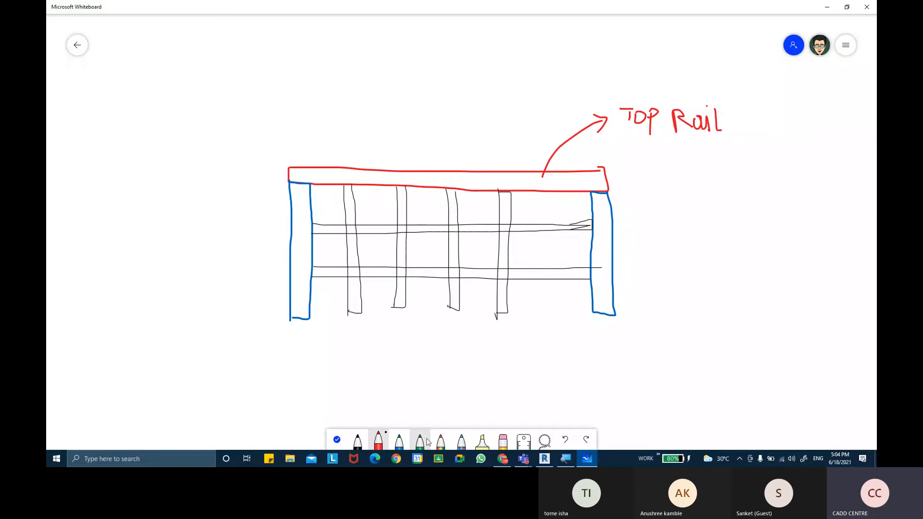
pyautogui.click(399, 440)
pyautogui.moveTo(607, 227)
pyautogui.mouseDown()
pyautogui.moveTo(641, 193)
pyautogui.moveTo(643, 202)
pyautogui.moveTo(691, 183)
pyautogui.mouseUp()
pyautogui.moveTo(698, 171)
pyautogui.mouseDown()
pyautogui.moveTo(687, 185)
pyautogui.moveTo(708, 173)
pyautogui.mouseUp()
pyautogui.moveTo(297, 218); pyautogui.dragTo(246, 183)
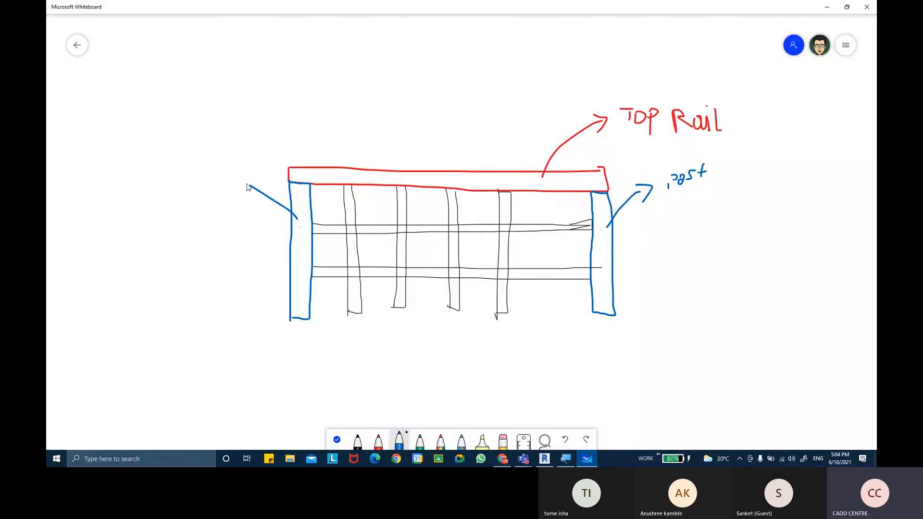
pyautogui.moveTo(199, 150)
pyautogui.mouseDown()
pyautogui.moveTo(207, 173)
pyautogui.moveTo(203, 161)
pyautogui.moveTo(239, 161)
pyautogui.moveTo(235, 170)
pyautogui.mouseUp()
pyautogui.moveTo(251, 148)
pyautogui.mouseDown()
pyautogui.moveTo(251, 166)
pyautogui.moveTo(258, 152)
pyautogui.mouseUp()
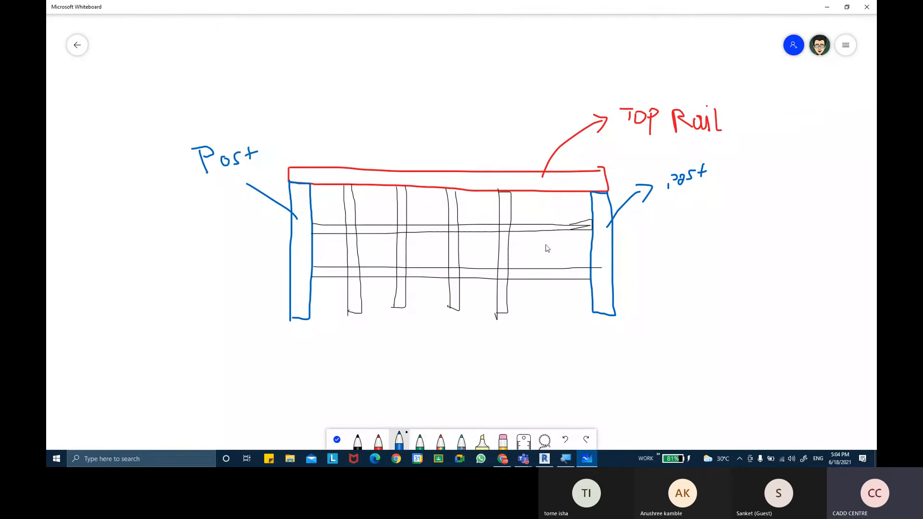
pyautogui.moveTo(683, 202); pyautogui.dragTo(674, 220)
pyautogui.moveTo(235, 188)
pyautogui.mouseDown()
pyautogui.moveTo(228, 202)
pyautogui.moveTo(243, 206)
pyautogui.mouseUp()
# Step: Write a black "Baluster" label below the railing sketch and connect it to all four vertical members with arrows
pyautogui.click(358, 440)
pyautogui.moveTo(355, 303)
pyautogui.mouseDown()
pyautogui.moveTo(408, 350)
pyautogui.moveTo(401, 354)
pyautogui.moveTo(431, 364)
pyautogui.moveTo(418, 371)
pyautogui.moveTo(445, 370)
pyautogui.mouseUp()
pyautogui.moveTo(448, 339)
pyautogui.mouseDown()
pyautogui.moveTo(458, 370)
pyautogui.moveTo(479, 364)
pyautogui.moveTo(482, 371)
pyautogui.moveTo(491, 356)
pyautogui.mouseUp()
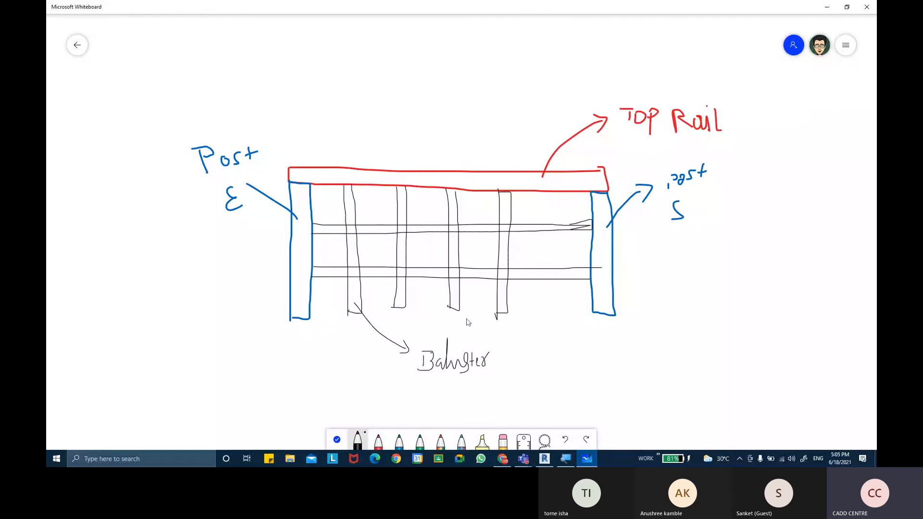
pyautogui.moveTo(401, 308); pyautogui.dragTo(403, 347)
pyautogui.moveTo(452, 309); pyautogui.dragTo(401, 357)
pyautogui.moveTo(498, 313); pyautogui.dragTo(409, 350)
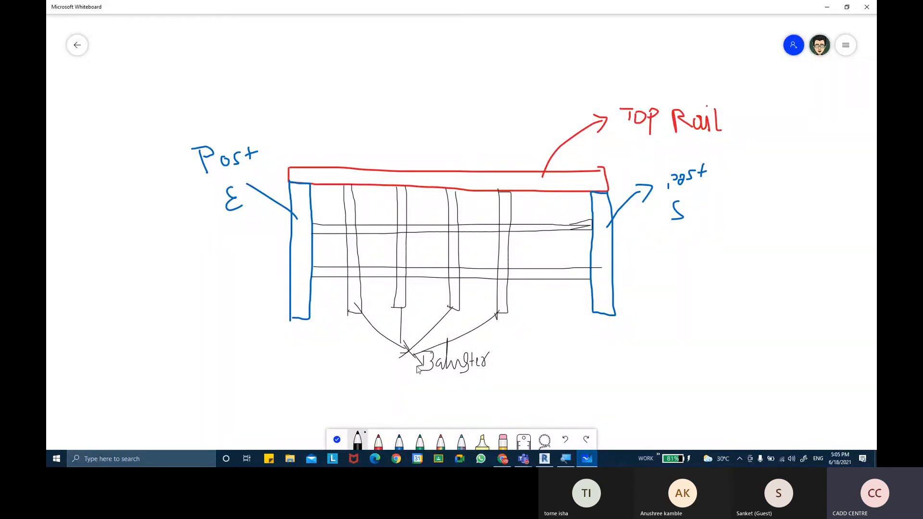
# Step: Label the two horizontal members of the railing sketch "Bottom Rail" in black, with an arrow from each
pyautogui.moveTo(550, 279)
pyautogui.mouseDown()
pyautogui.moveTo(592, 365)
pyautogui.moveTo(607, 361)
pyautogui.moveTo(619, 339)
pyautogui.moveTo(651, 346)
pyautogui.moveTo(619, 380)
pyautogui.moveTo(649, 364)
pyautogui.moveTo(652, 374)
pyautogui.moveTo(663, 371)
pyautogui.mouseUp()
pyautogui.click(651, 359)
pyautogui.moveTo(548, 227)
pyautogui.mouseDown()
pyautogui.moveTo(597, 336)
pyautogui.moveTo(601, 326)
pyautogui.mouseUp()
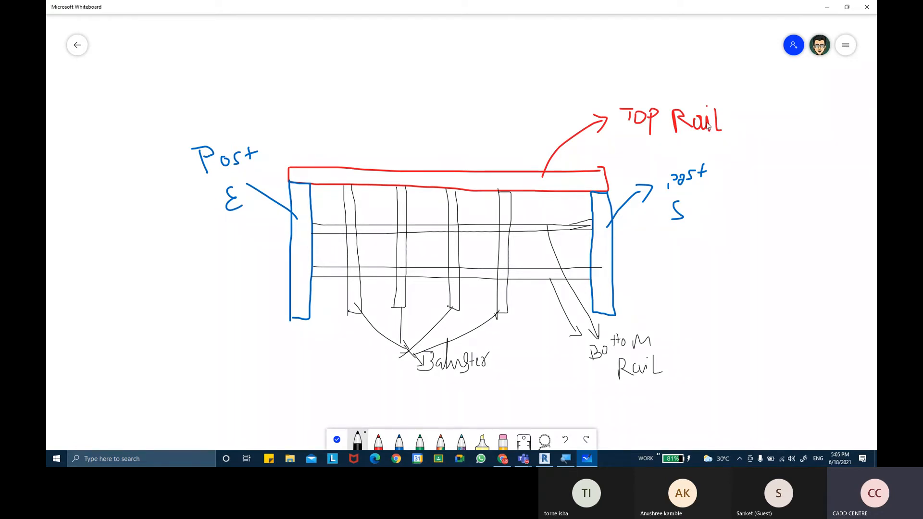
# Step: Circle the "TOP Rail" label on the railing sketch with the red pen
pyautogui.moveTo(683, 62)
pyautogui.mouseDown()
pyautogui.moveTo(607, 91)
pyautogui.moveTo(710, 102)
pyautogui.moveTo(638, 70)
pyautogui.mouseUp()
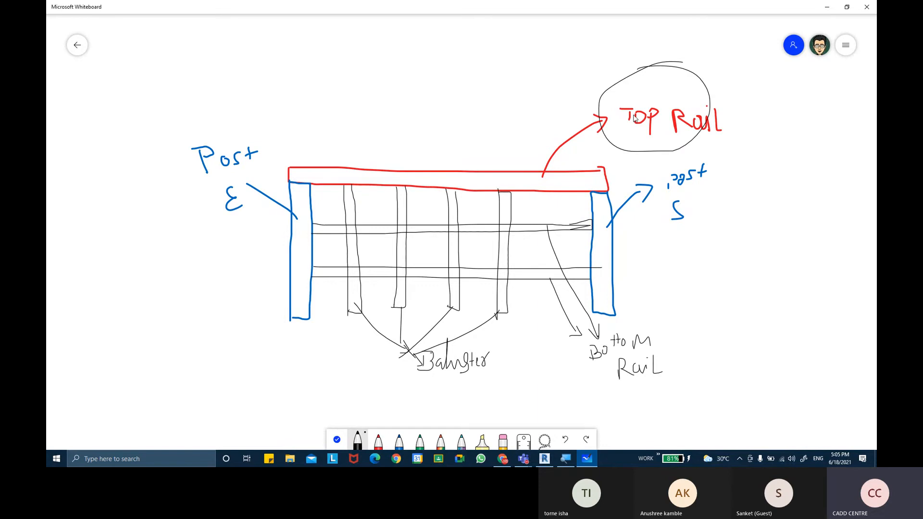
pyautogui.hotkey('ctrl', 'z')
pyautogui.click(378, 440)
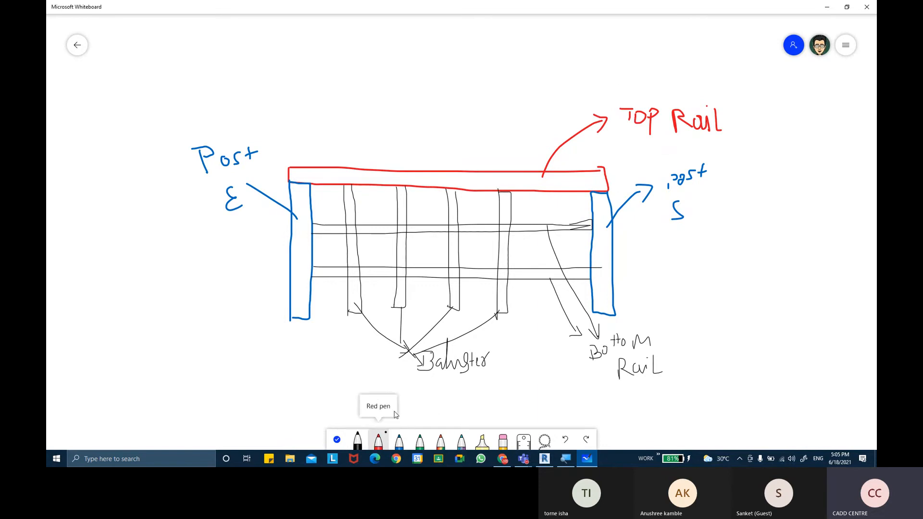
pyautogui.moveTo(694, 77)
pyautogui.mouseDown()
pyautogui.moveTo(607, 112)
pyautogui.moveTo(743, 114)
pyautogui.moveTo(671, 73)
pyautogui.mouseUp()
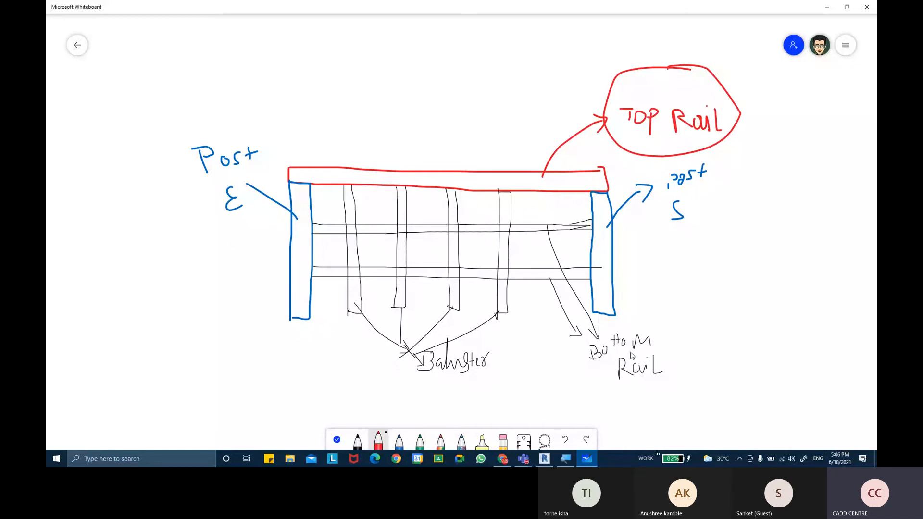
# Step: Return to Revit, accept the railing type properties, and examine the glass panel railing's posts and rails along the stair in 3D
pyautogui.click(545, 459)
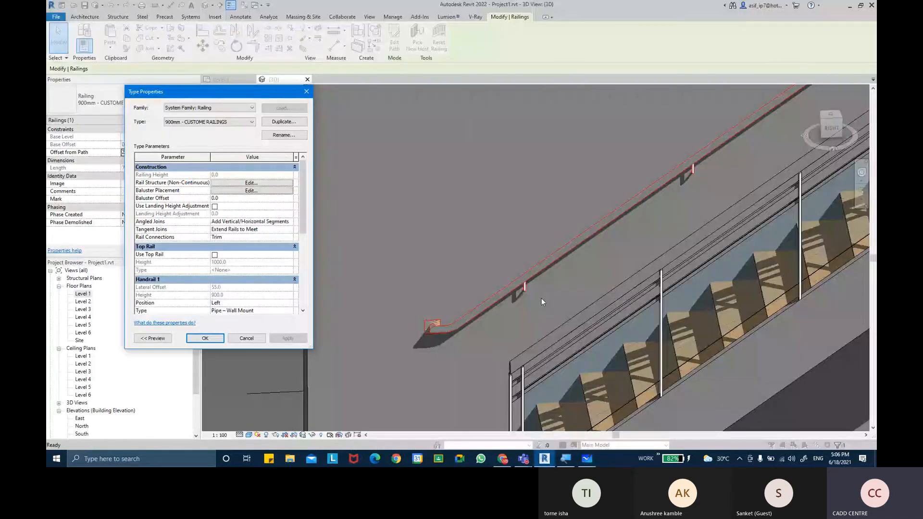
pyautogui.click(205, 338)
pyautogui.keyDown('shift'); pyautogui.moveTo(577, 337); pyautogui.dragTo(706, 378, button='middle'); pyautogui.keyUp('shift')
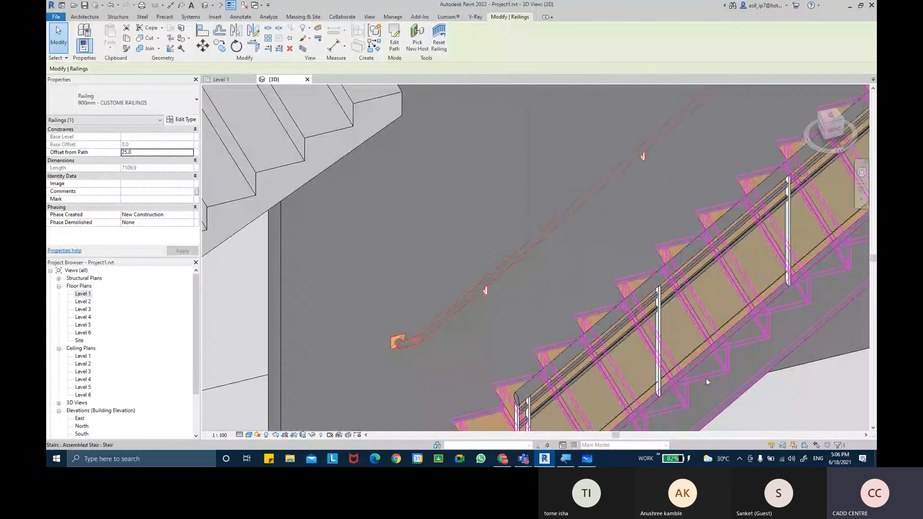
pyautogui.scroll(6, 654, 290)
pyautogui.scroll(-5, 615, 194)
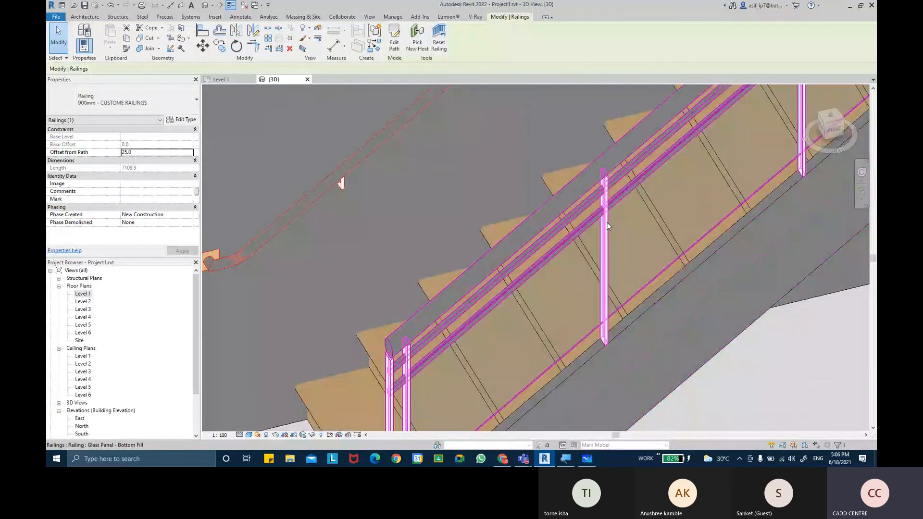
pyautogui.scroll(-3, 446, 302)
pyautogui.keyDown('shift'); pyautogui.moveTo(662, 244); pyautogui.dragTo(721, 184, button='middle'); pyautogui.keyUp('shift')
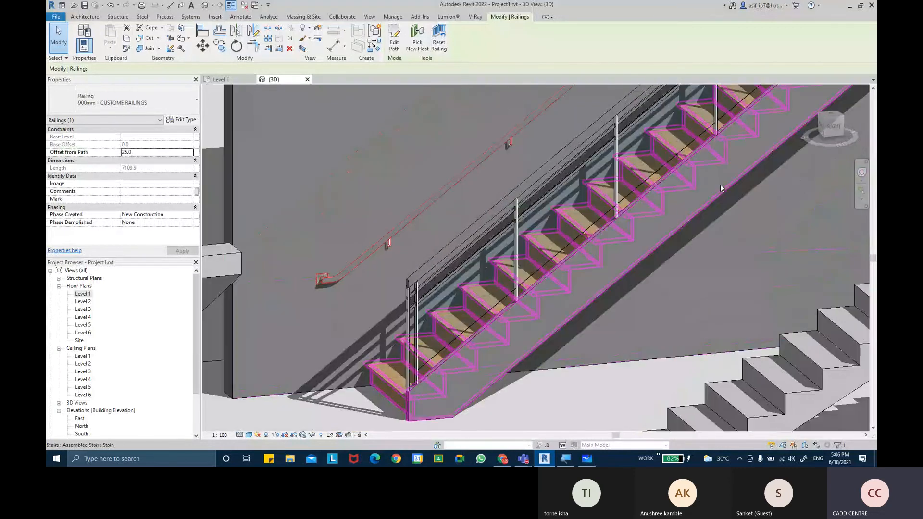
pyautogui.scroll(4, 479, 290)
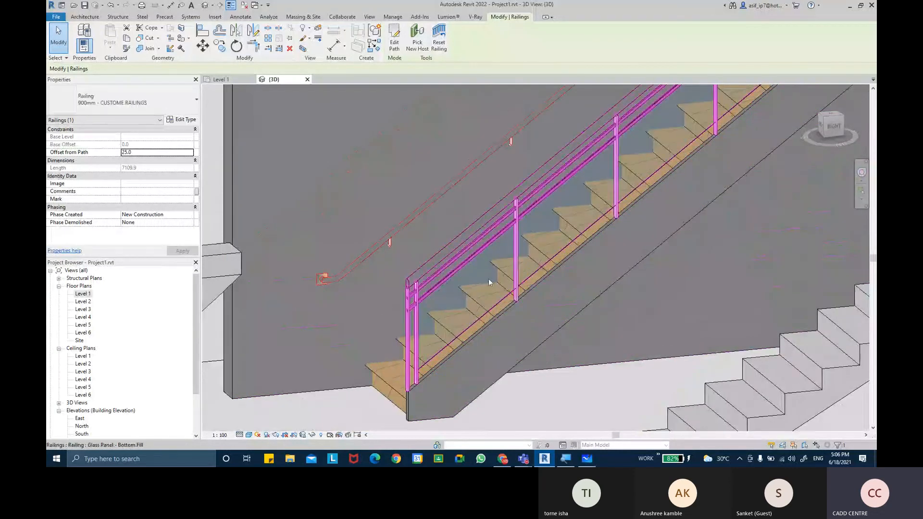
pyautogui.scroll(-5, 602, 244)
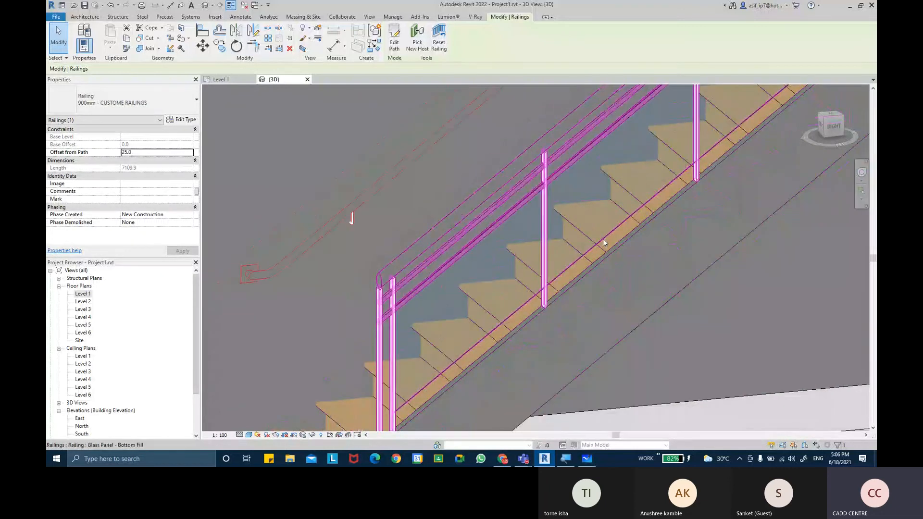
pyautogui.scroll(-2, 604, 243)
pyautogui.scroll(2, 604, 243)
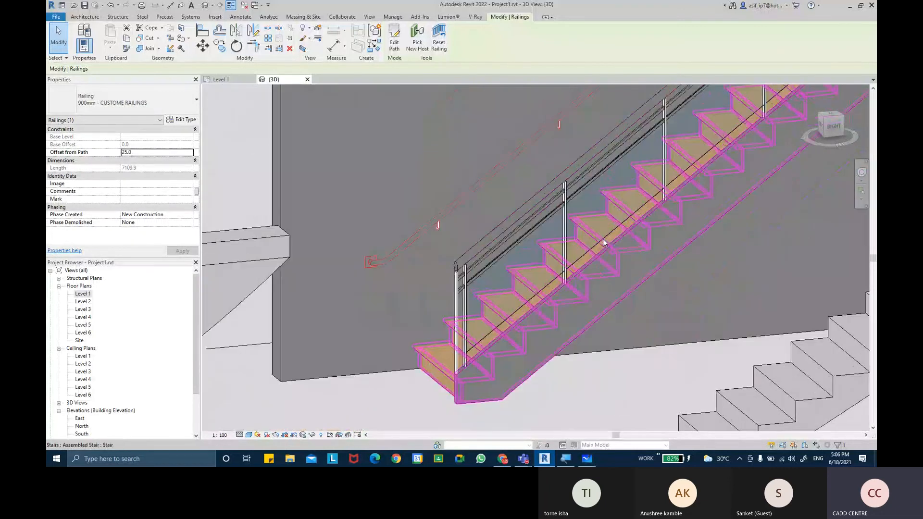
# Step: Switch to Chrome, search Google Images for glass railings, and preview the iStock terrace photo and the tempered glass balcony railing photo
pyautogui.click(509, 461)
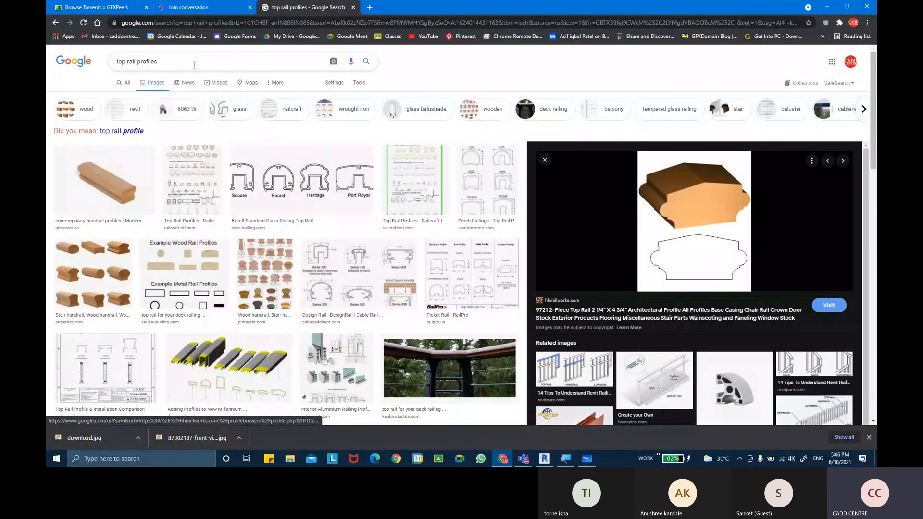
pyautogui.moveTo(195, 65); pyautogui.dragTo(48, 67)
pyautogui.press('BackSpace')
pyautogui.write('GALSS ')
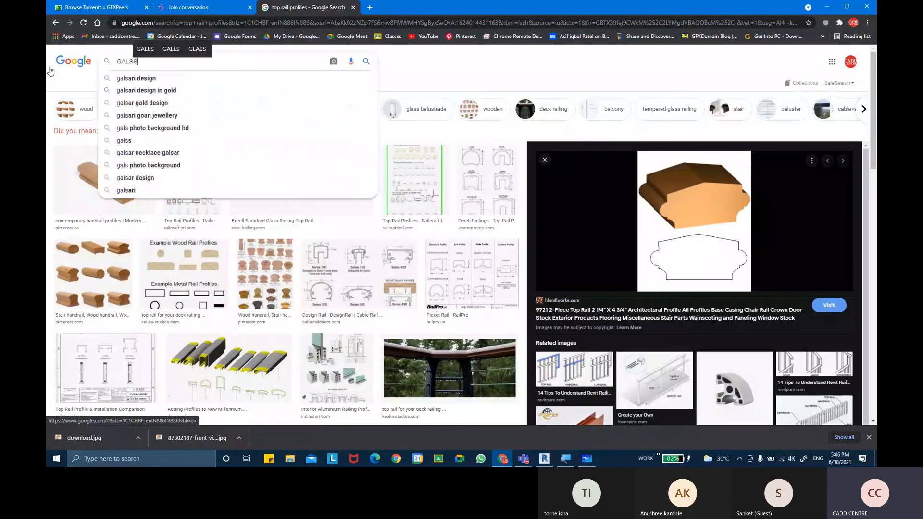
pyautogui.write('RAILINGS')
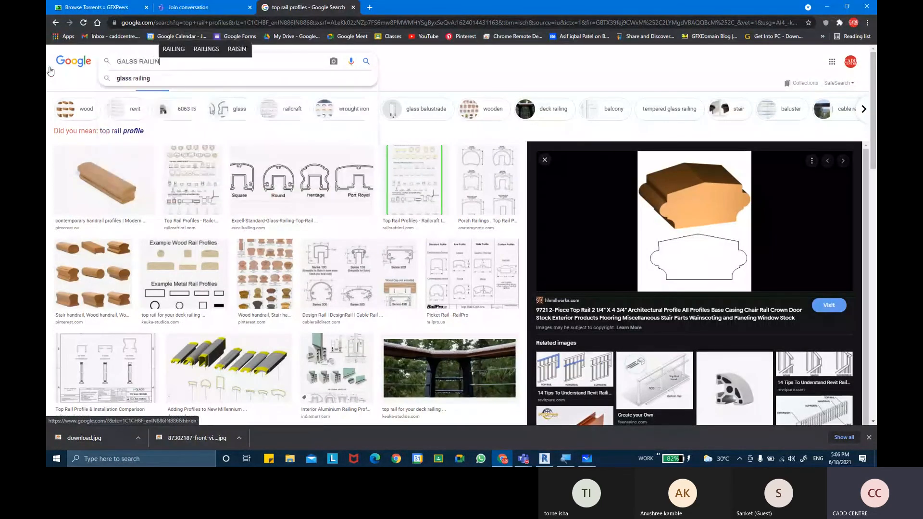
pyautogui.press('Return')
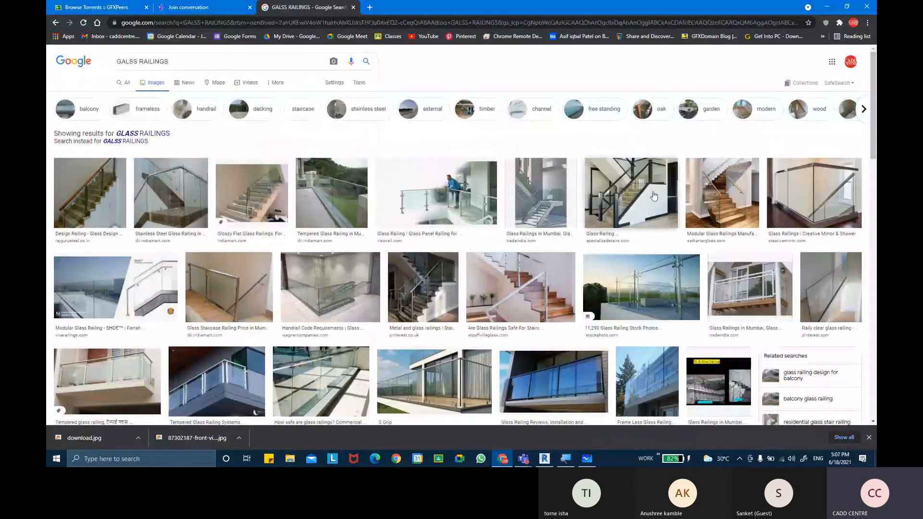
pyautogui.click(653, 277)
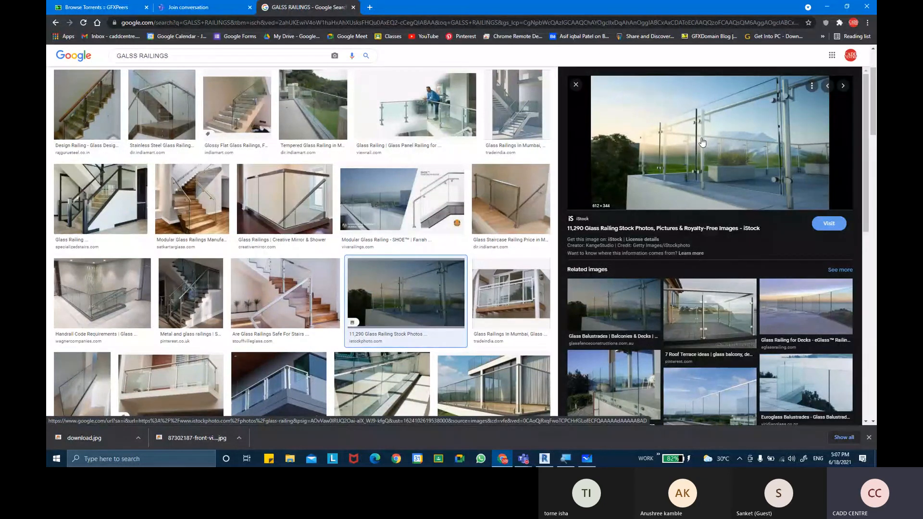
pyautogui.click(284, 380)
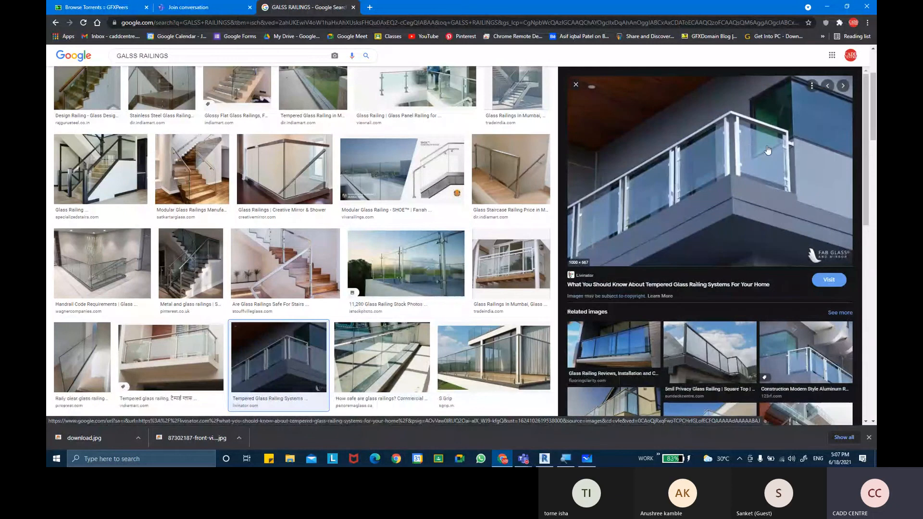
# Step: Switch to File Explorer and open the REVIT-THE BIM SOLUTION CLASS folder on the Desktop to find the baluster families
pyautogui.click(544, 459)
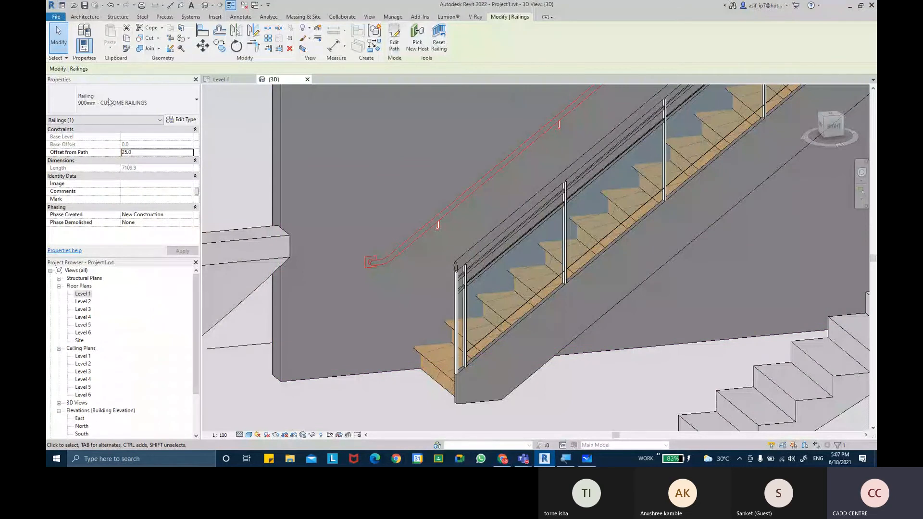
pyautogui.press('super+e')
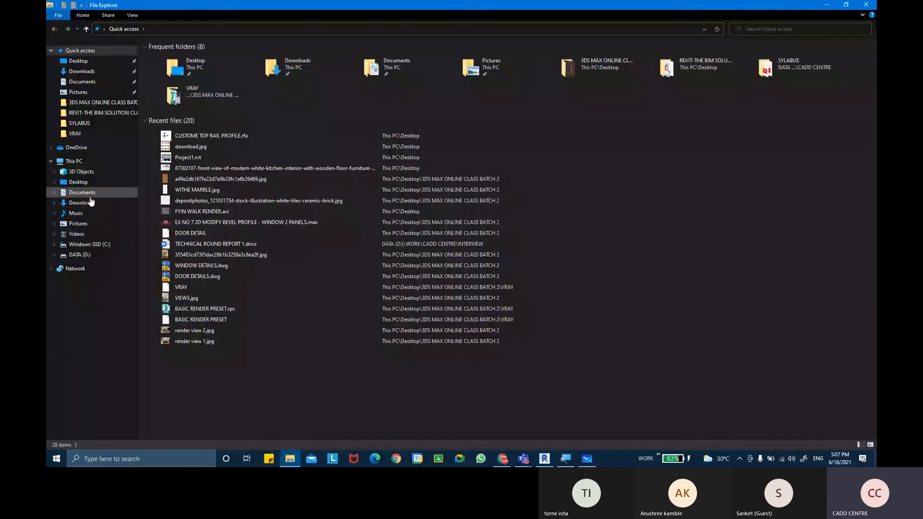
pyautogui.click(86, 183)
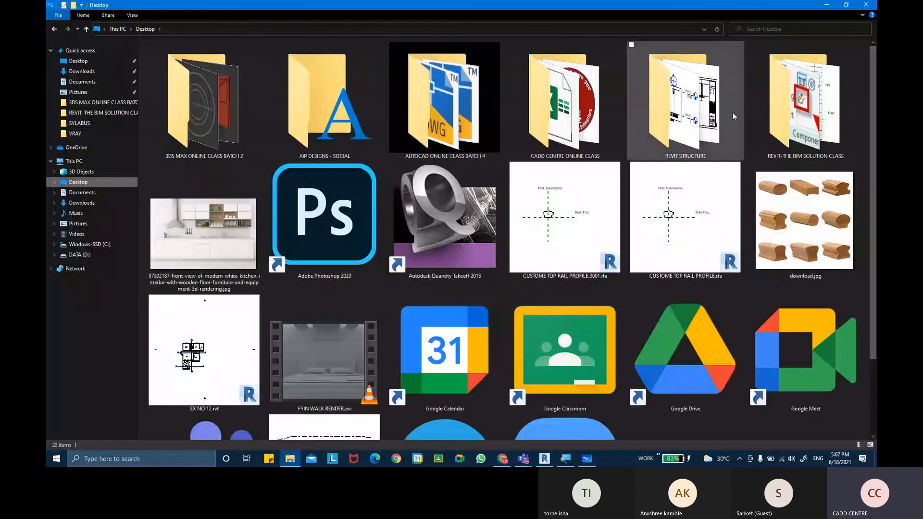
pyautogui.moveTo(874, 124); pyautogui.dragTo(874, 124)
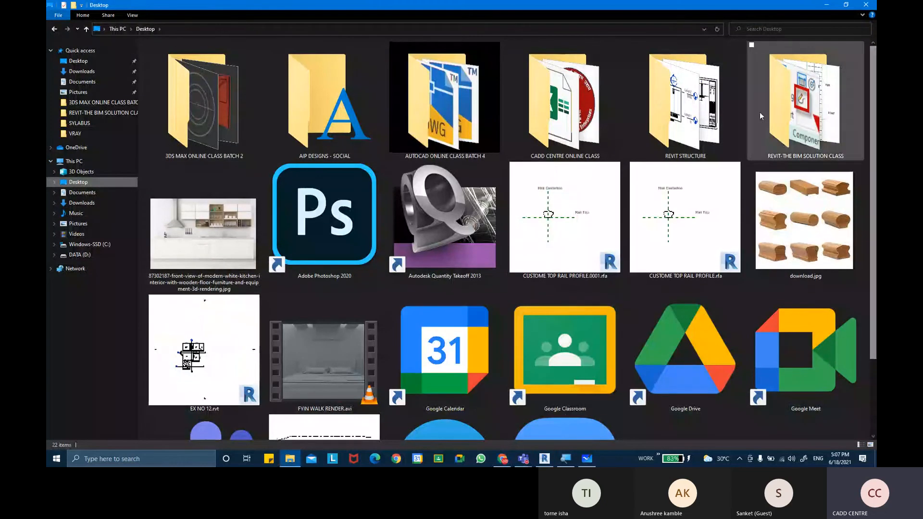
pyautogui.doubleClick(773, 115)
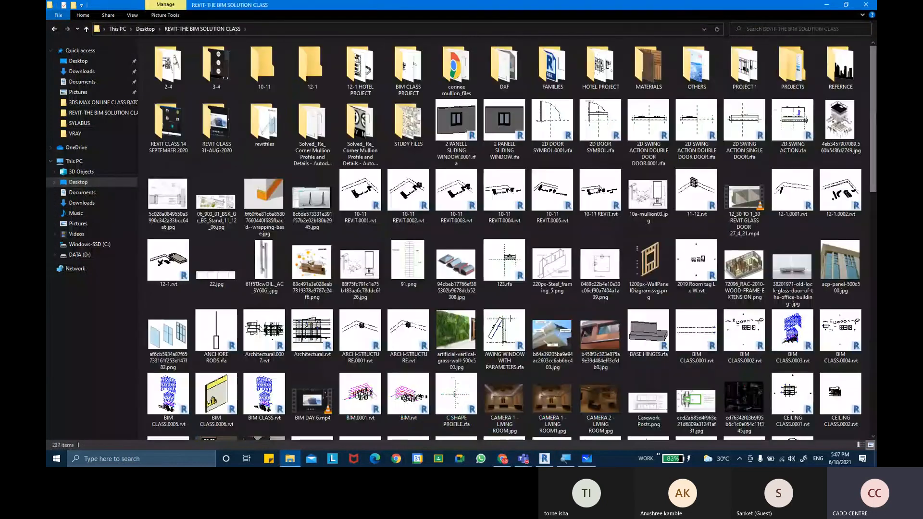
pyautogui.moveTo(875, 119); pyautogui.dragTo(870, 191)
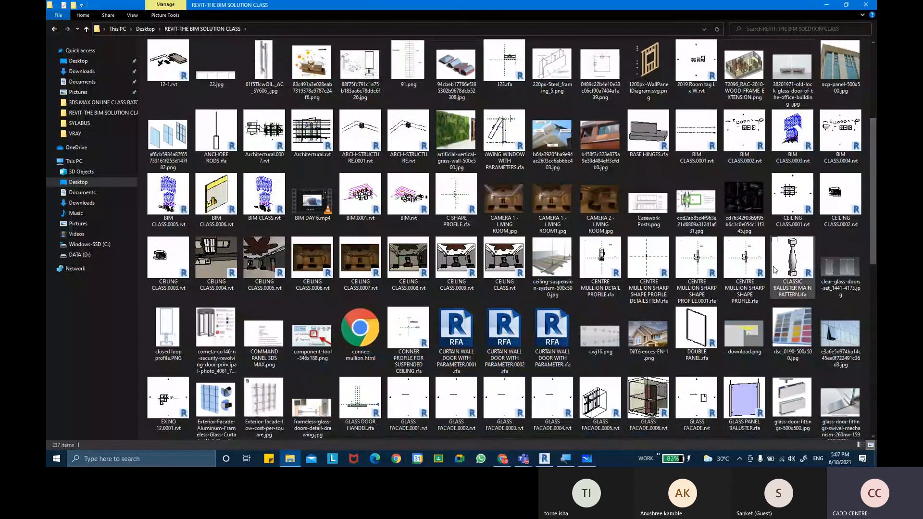
# Step: Open CLASSIC BALUSTER MAIN PATTERN.rfa in Revit, upgrade the model, and orbit around the baluster
pyautogui.click(795, 255)
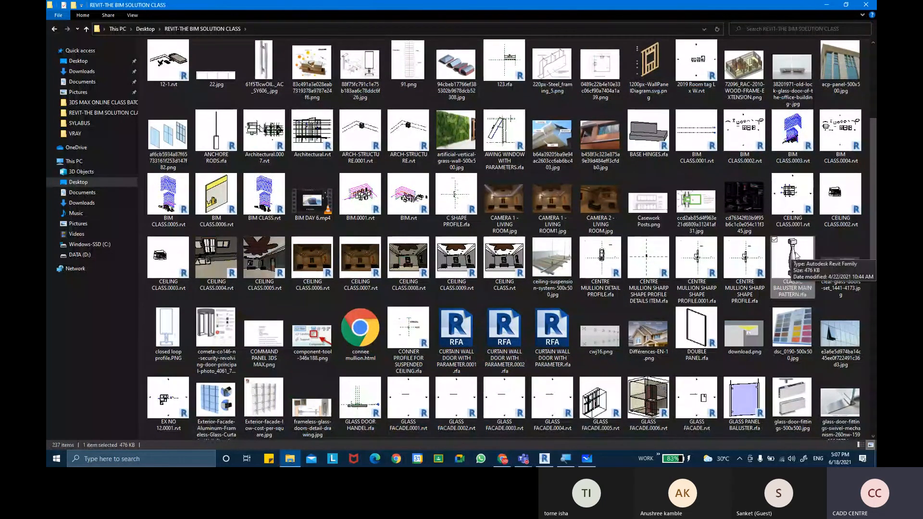
pyautogui.doubleClick(794, 255)
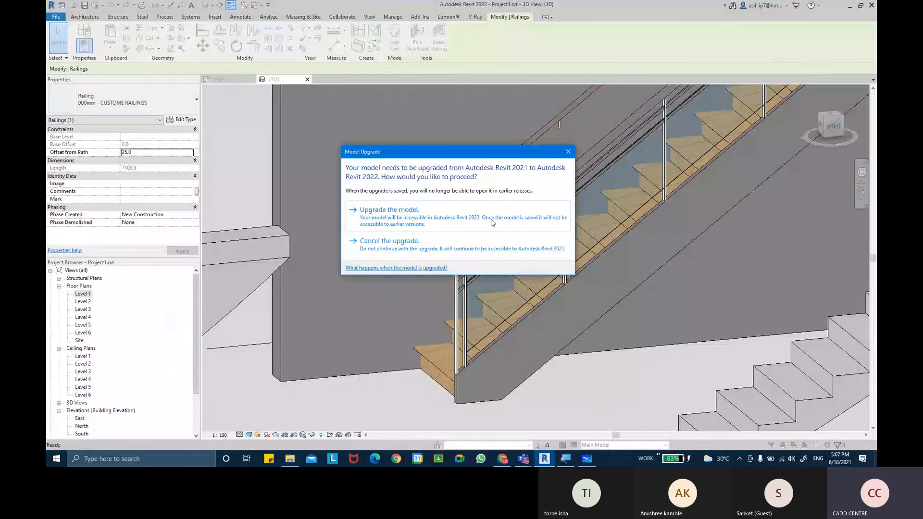
pyautogui.click(492, 220)
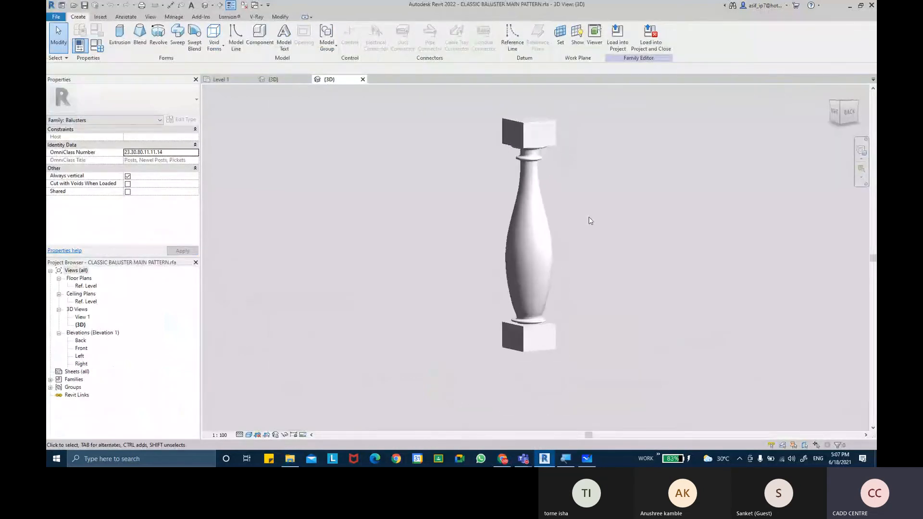
pyautogui.moveTo(591, 221)
pyautogui.keyDown('shift'); pyautogui.mouseDown(button='middle')
pyautogui.moveTo(560, 149)
pyautogui.moveTo(645, 336)
pyautogui.moveTo(462, 307)
pyautogui.moveTo(593, 185)
pyautogui.moveTo(595, 287)
pyautogui.mouseUp(button='middle'); pyautogui.keyUp('shift')
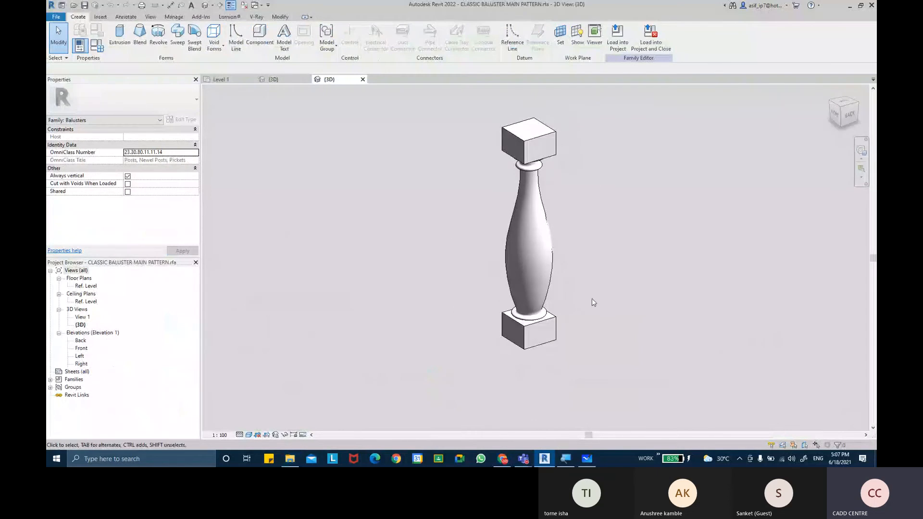
# Step: Return to the class folder, open GLASS PANEL BALUSTER.rfa in Revit with a model upgrade, and inspect the panel in 3D
pyautogui.moveTo(539, 462)
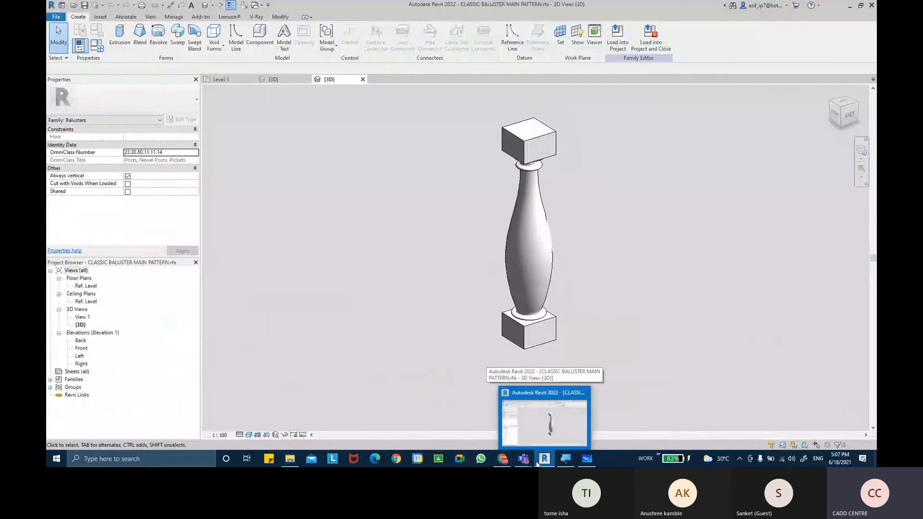
pyautogui.click(290, 459)
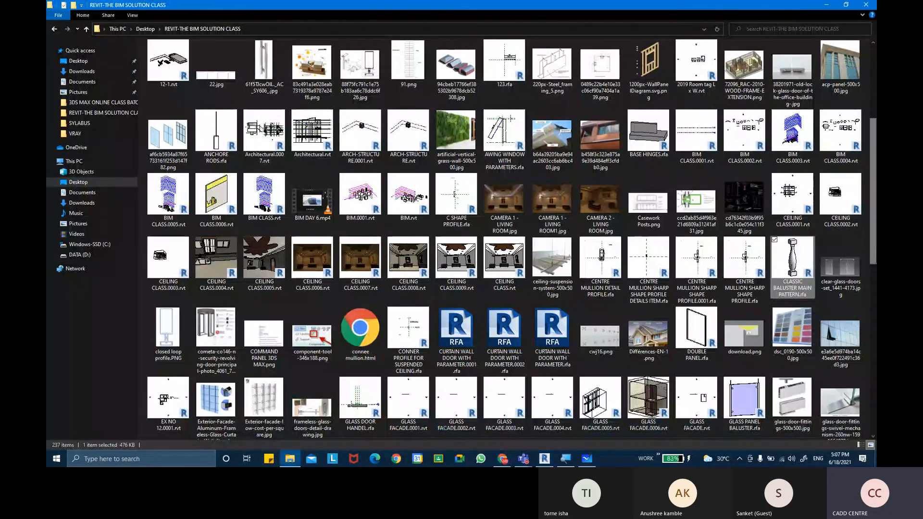
pyautogui.scroll(-1, 785, 230)
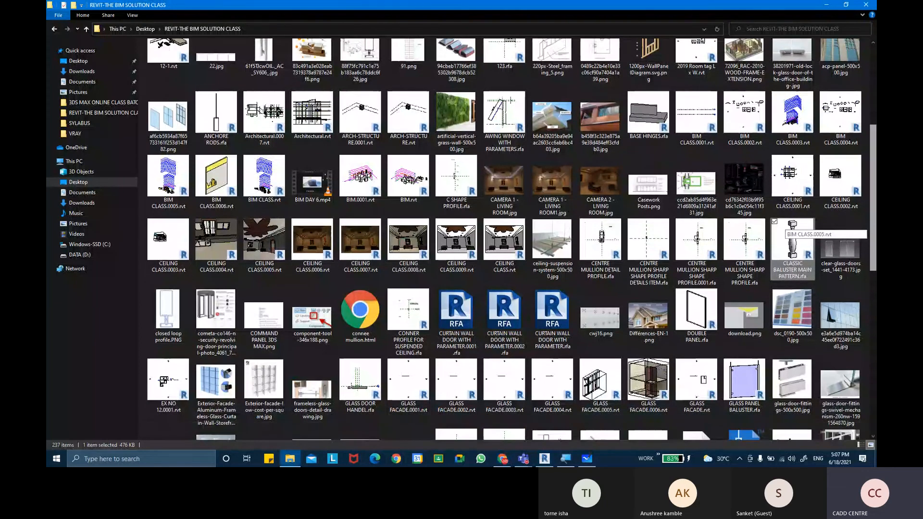
pyautogui.scroll(-2, 785, 230)
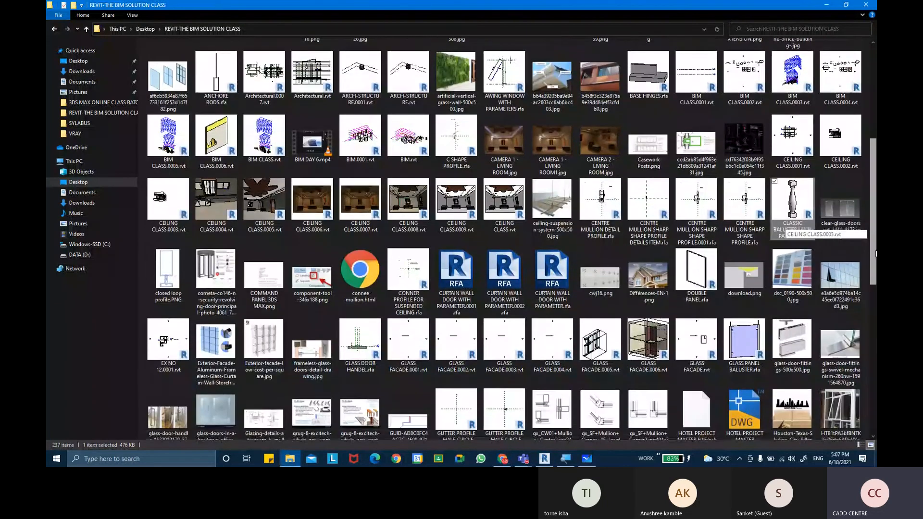
pyautogui.moveTo(876, 254); pyautogui.dragTo(876, 258)
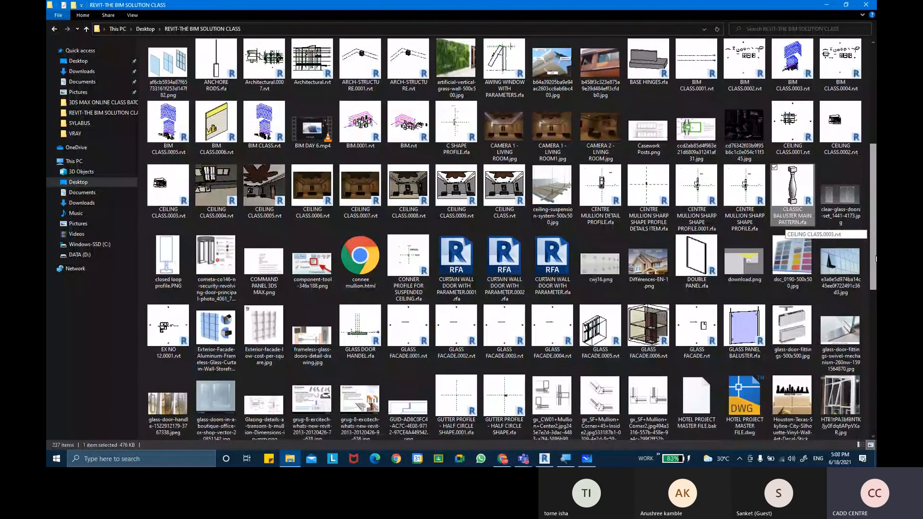
pyautogui.scroll(-3, 743, 279)
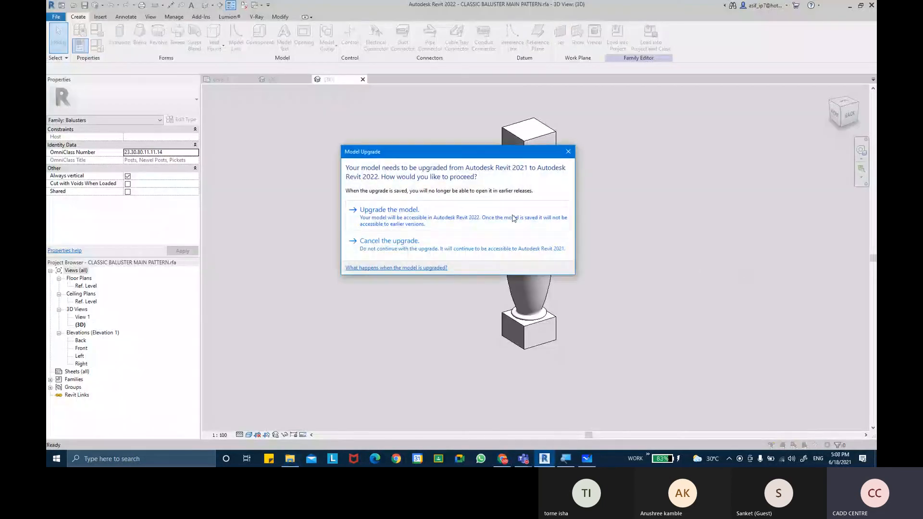
pyautogui.click(514, 215)
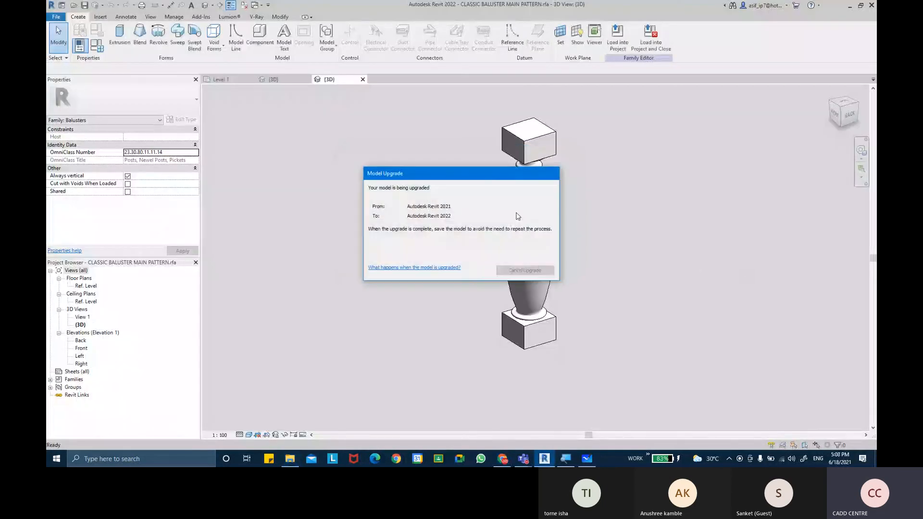
pyautogui.keyDown('shift'); pyautogui.moveTo(670, 253); pyautogui.dragTo(538, 323, button='middle'); pyautogui.keyUp('shift')
# Step: Open the glass panel baluster's Front and Left elevations, and give the Left elevation a color-filled visual style
pyautogui.doubleClick(81, 348)
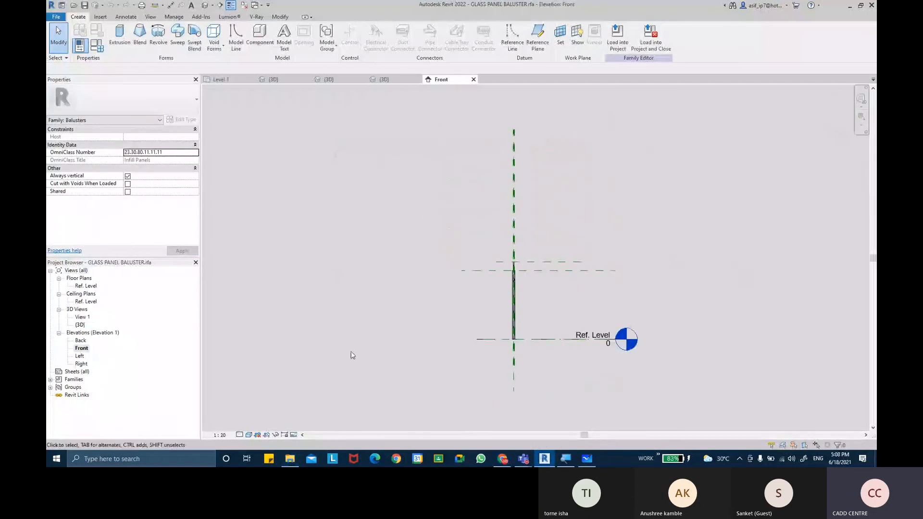
pyautogui.doubleClick(80, 357)
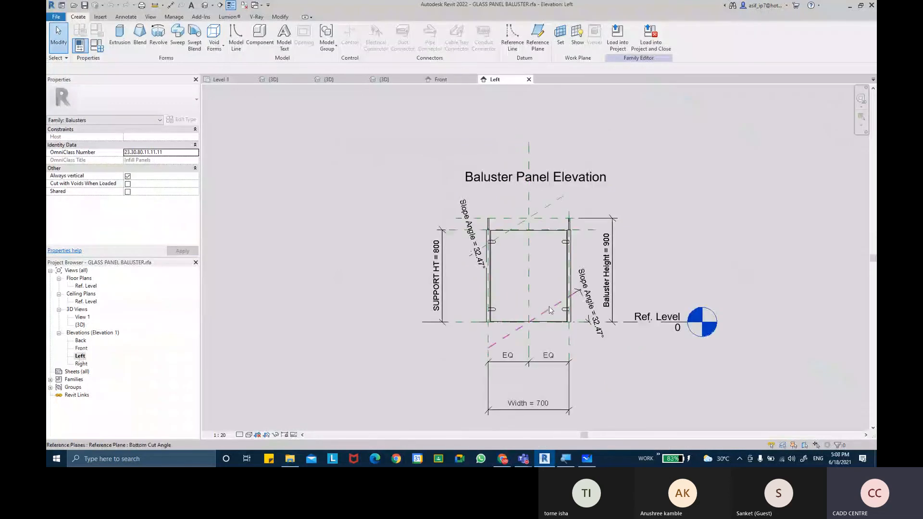
pyautogui.click(249, 435)
pyautogui.click(269, 417)
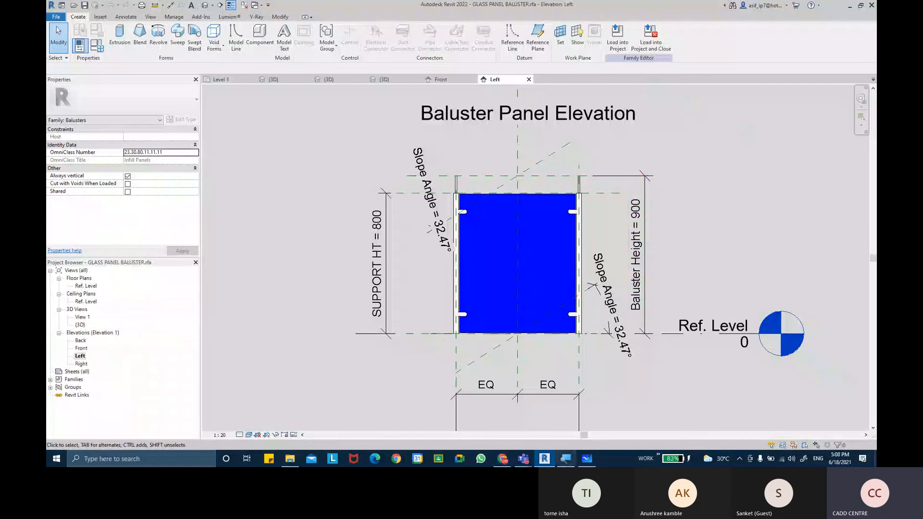
# Step: Switch to the Microsoft Teams meeting window and stop sharing the screen
pyautogui.moveTo(525, 461)
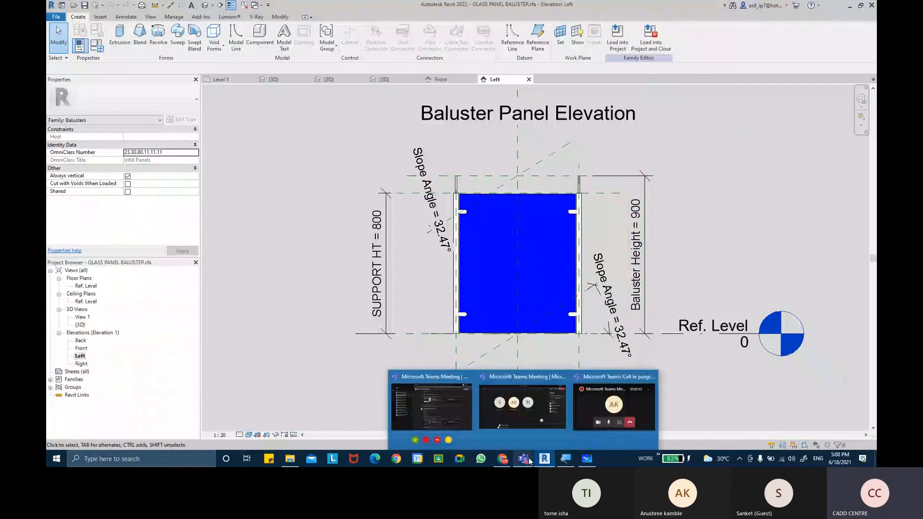
pyautogui.click(529, 422)
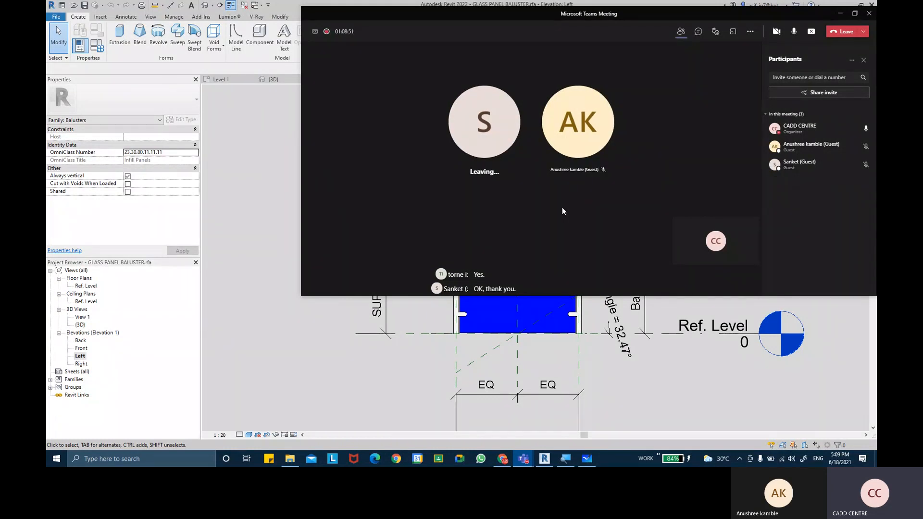
pyautogui.click(811, 32)
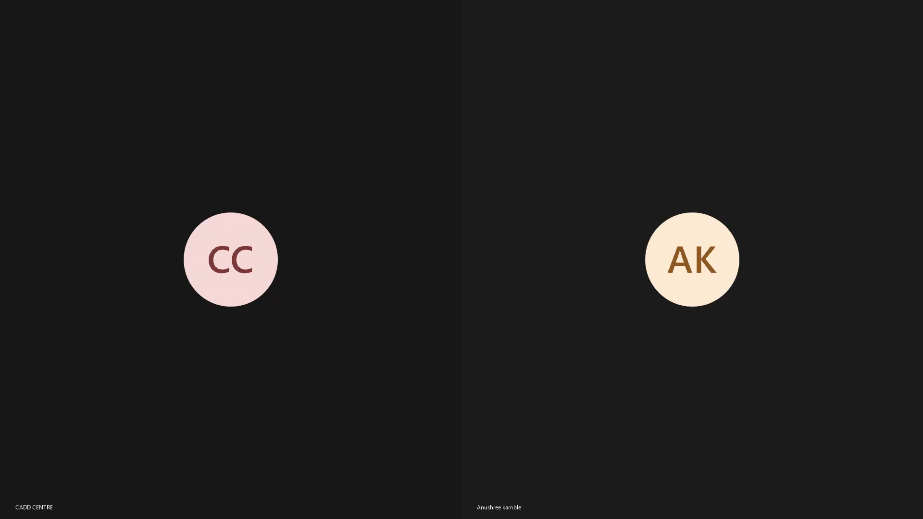